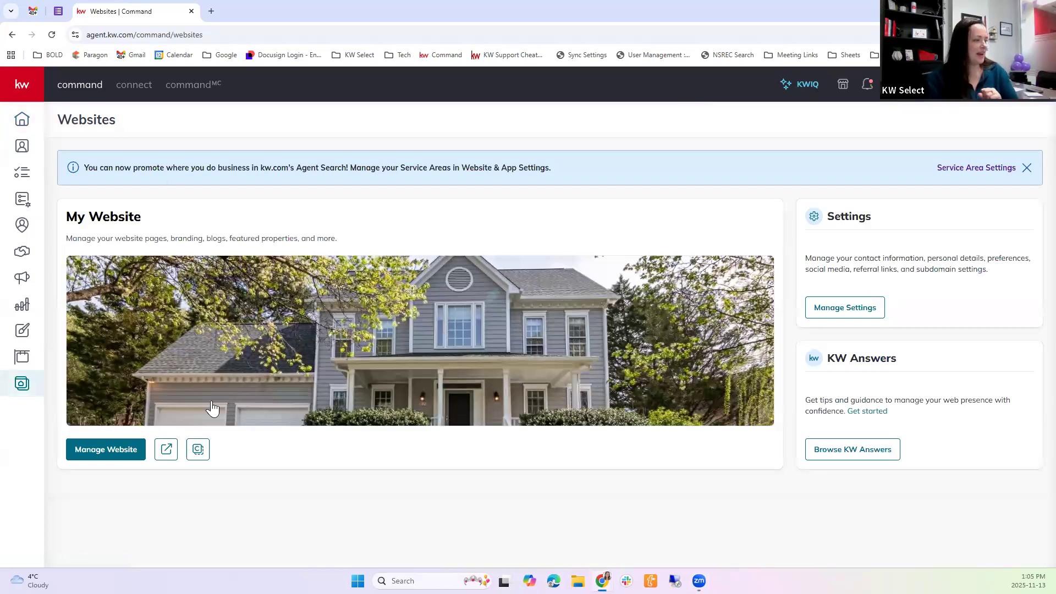
Open the agent website's Expert Mode and start a new page from the Property Landing Page Template
{"action": "left_click", "coordinate": [107, 450]}
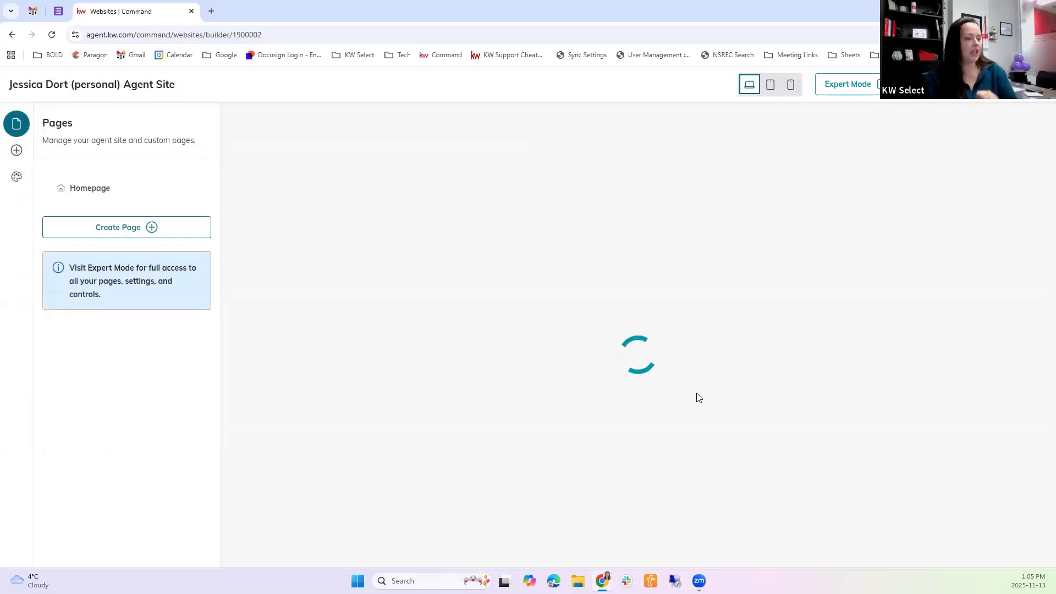
{"action": "left_click", "coordinate": [866, 87]}
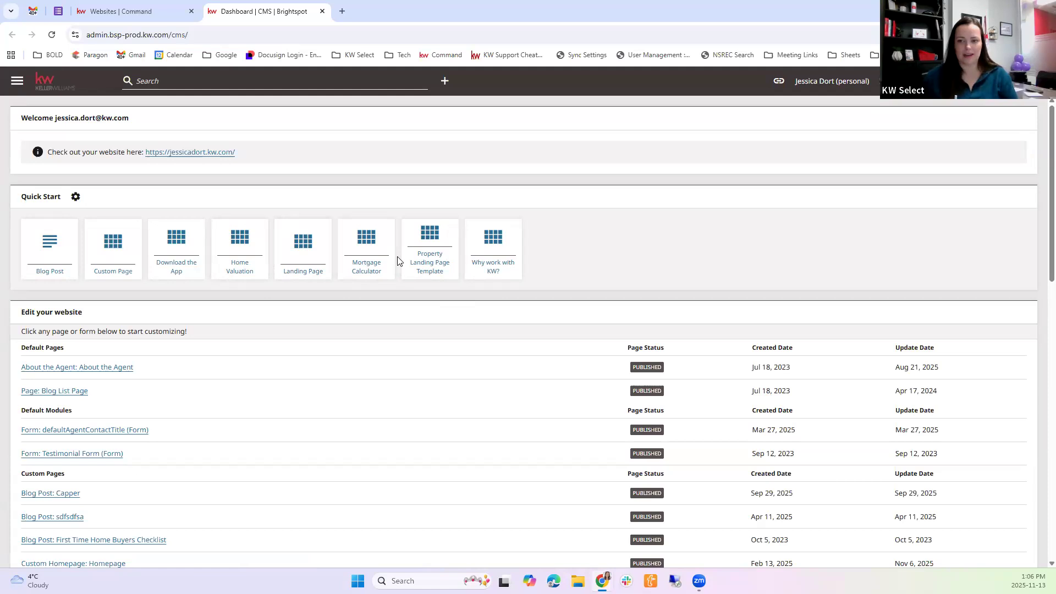
{"action": "left_click", "coordinate": [434, 257]}
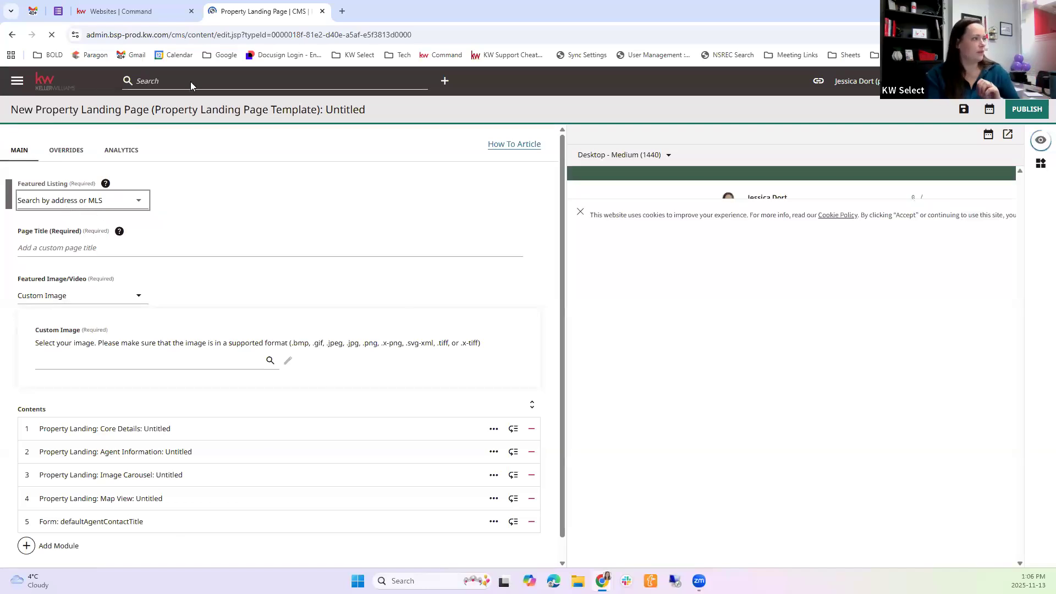
{"action": "left_click", "coordinate": [157, 147]}
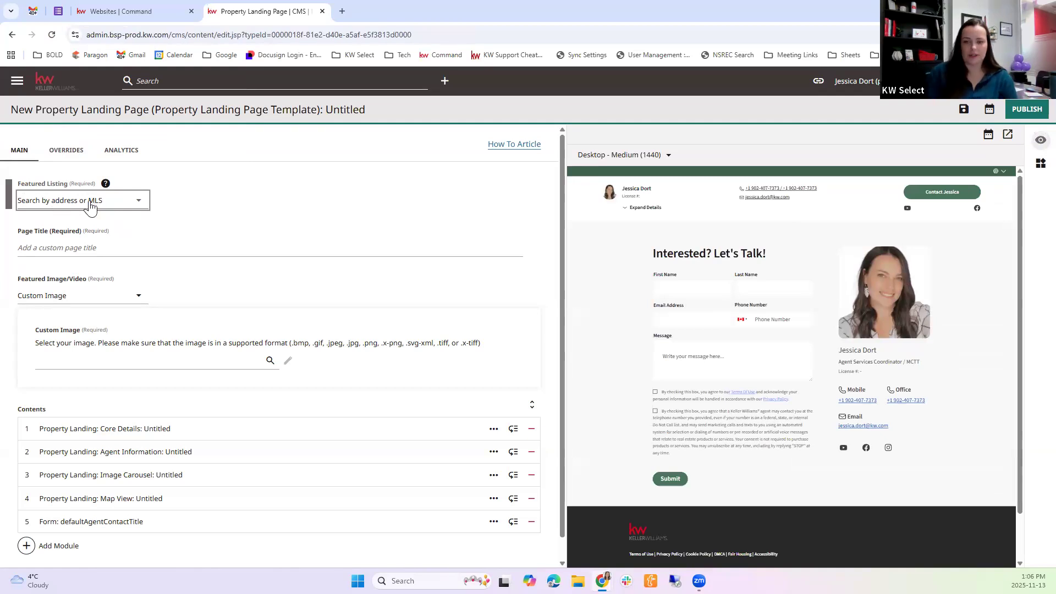
Search the featured listings by the St Margarets Bay property's street address and select the matching Queensland, NS listing
{"action": "left_click", "coordinate": [91, 201]}
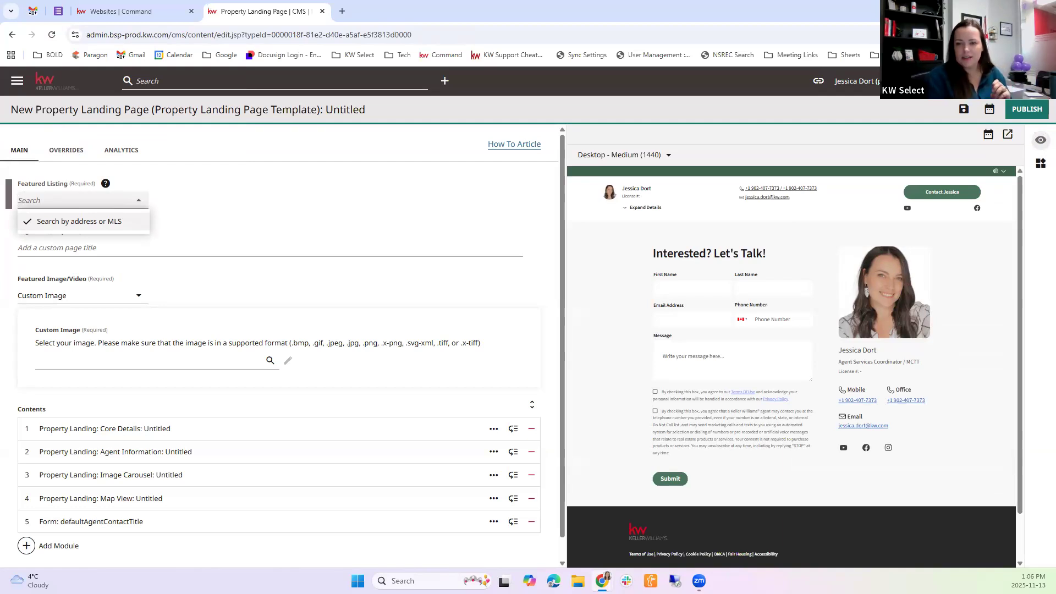
{"action": "left_click", "coordinate": [101, 203]}
{"action": "left_click", "coordinate": [99, 202]}
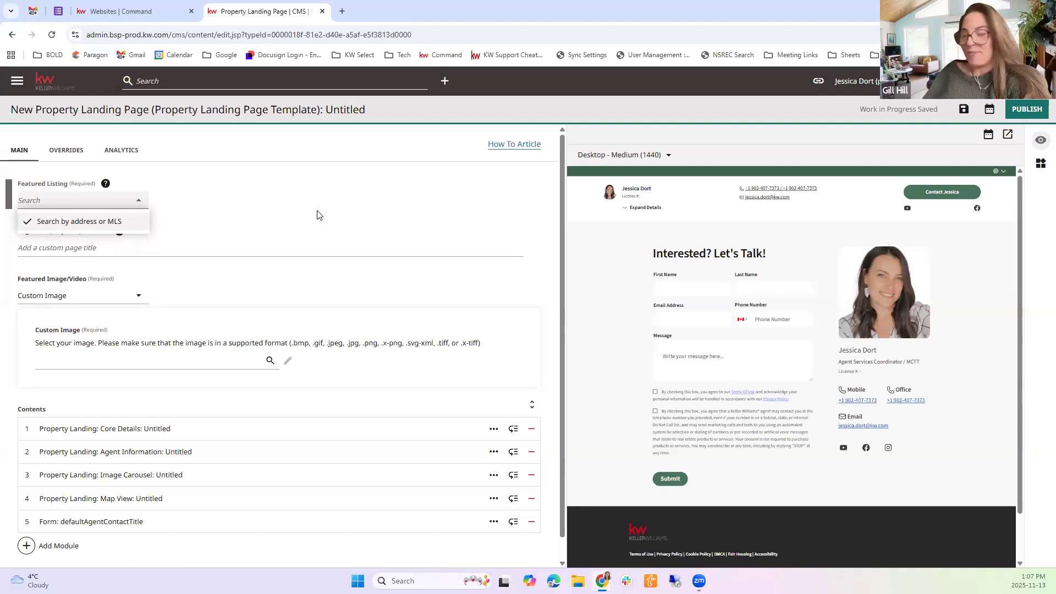
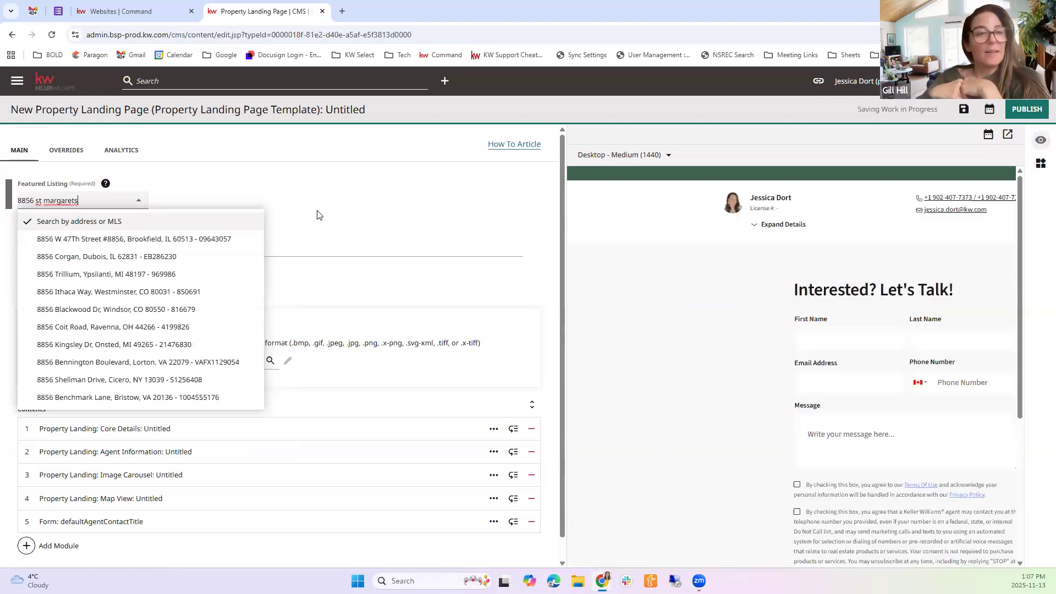
{"action": "left_click", "coordinate": [226, 240]}
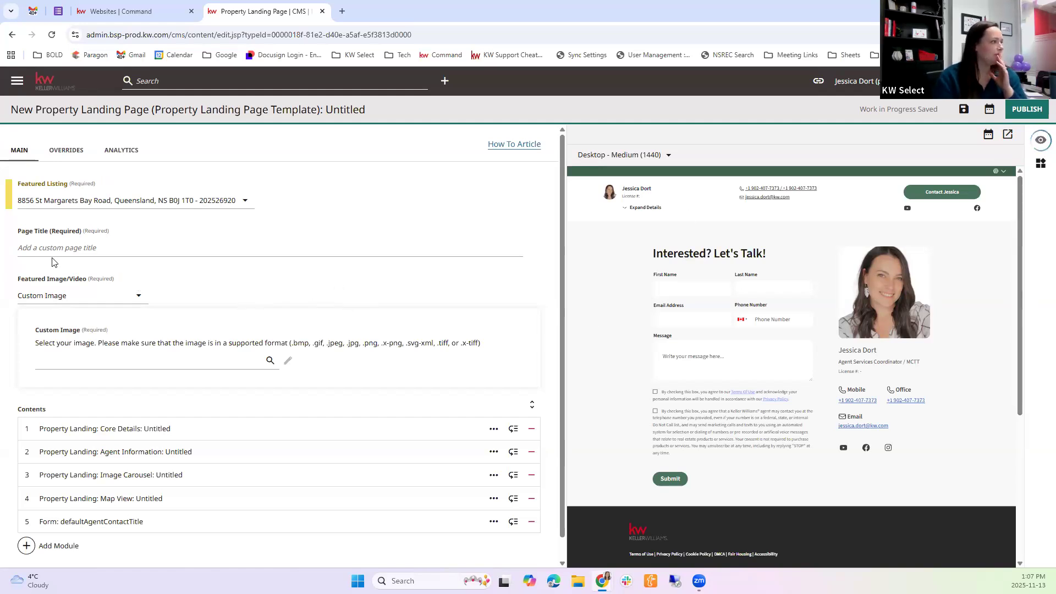
Enter the listing's house number and street name, without "Road", as the page title
{"action": "left_click", "coordinate": [70, 238]}
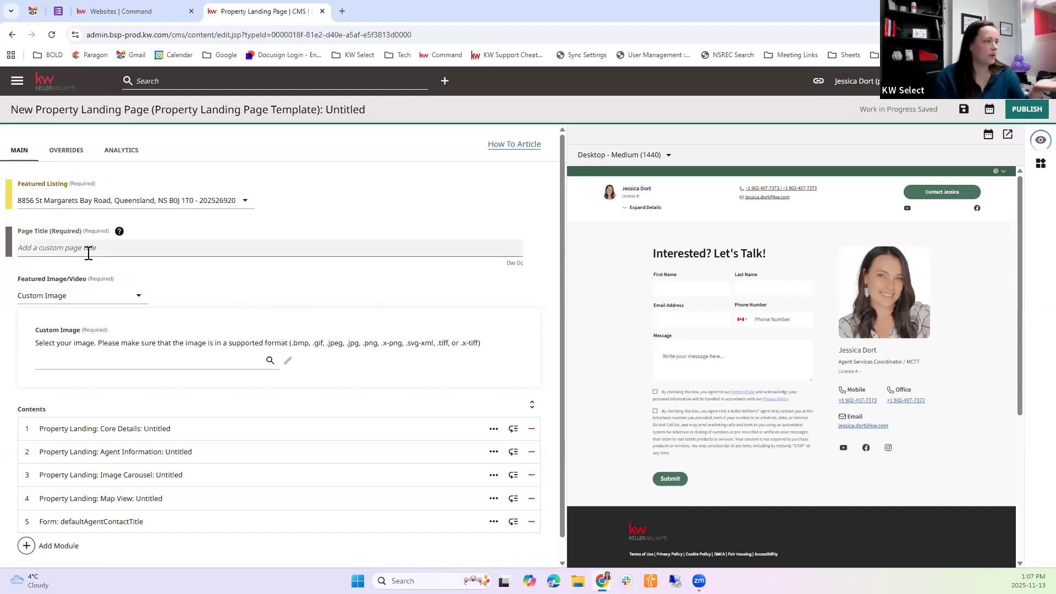
{"action": "left_click", "coordinate": [119, 232]}
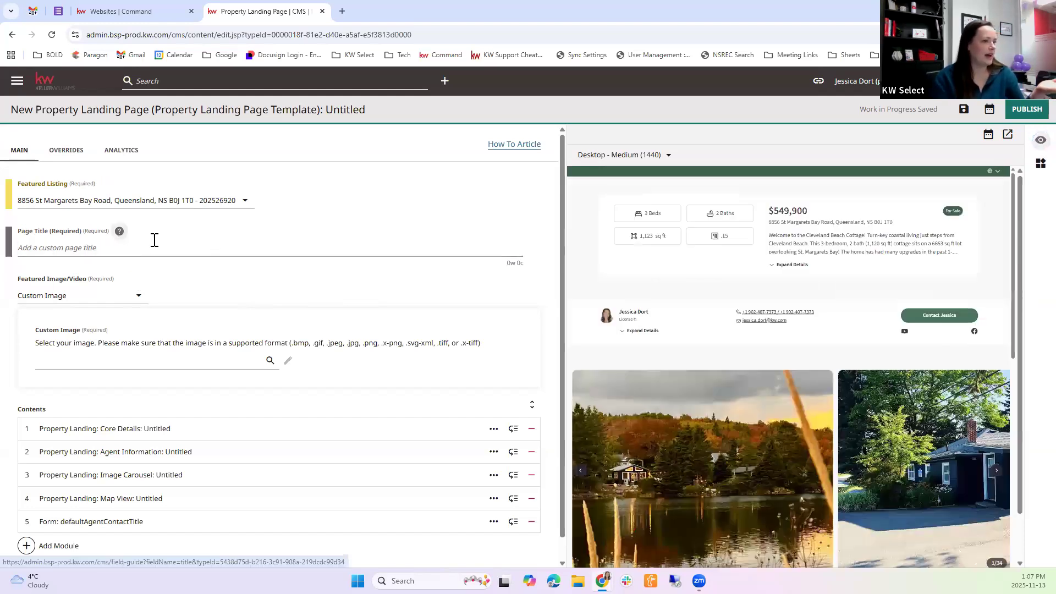
{"action": "left_click", "coordinate": [177, 251]}
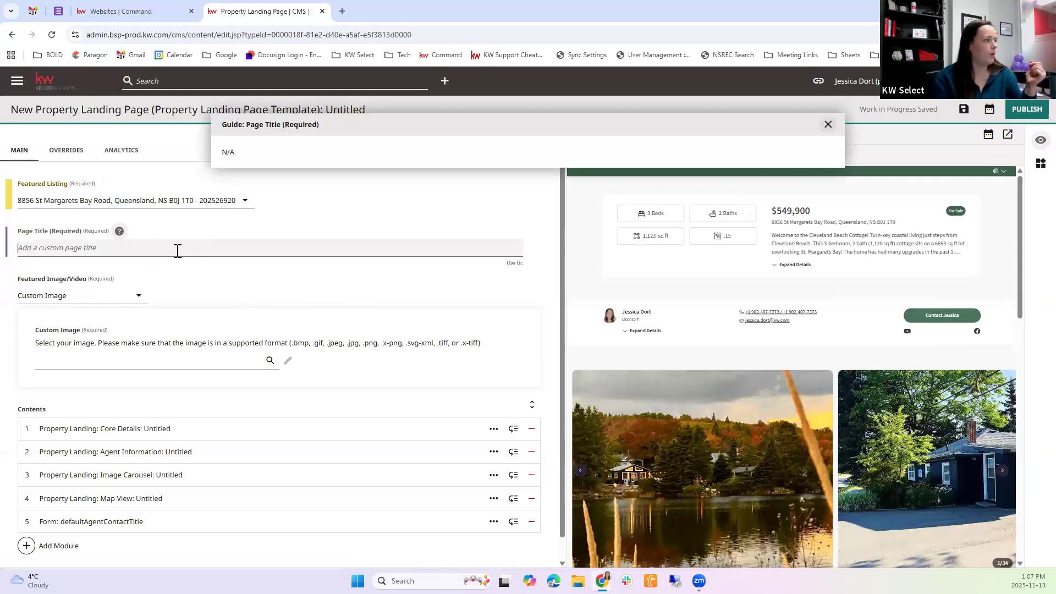
{"action": "left_click", "coordinate": [177, 250]}
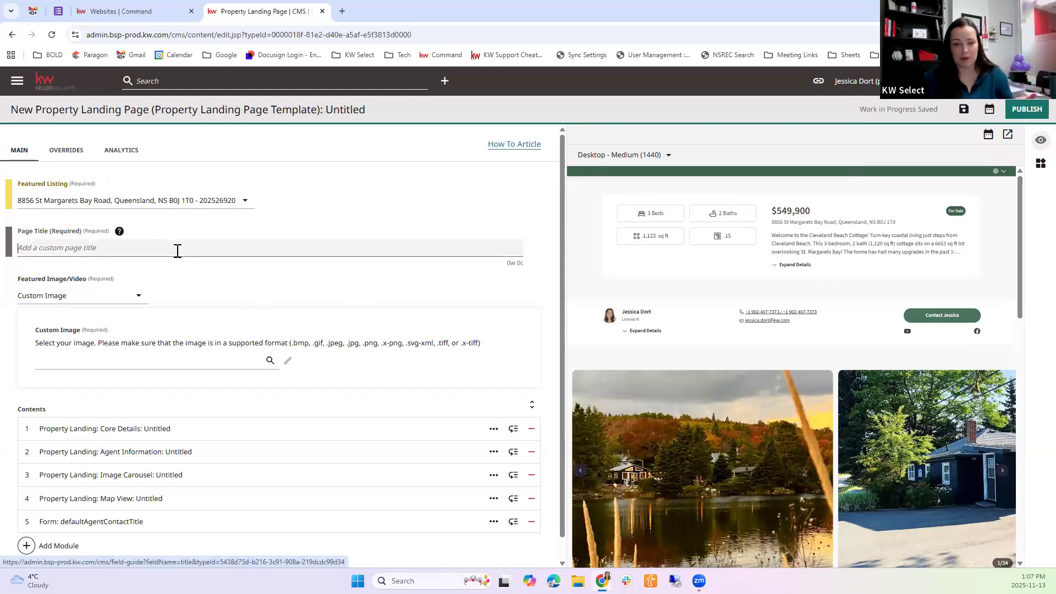
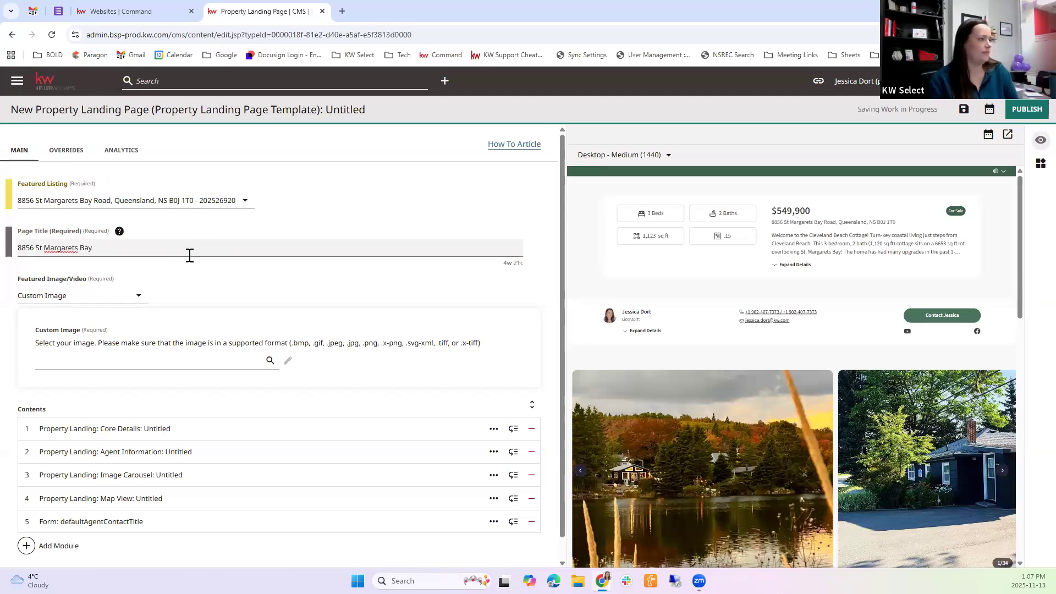
{"action": "left_click", "coordinate": [170, 280]}
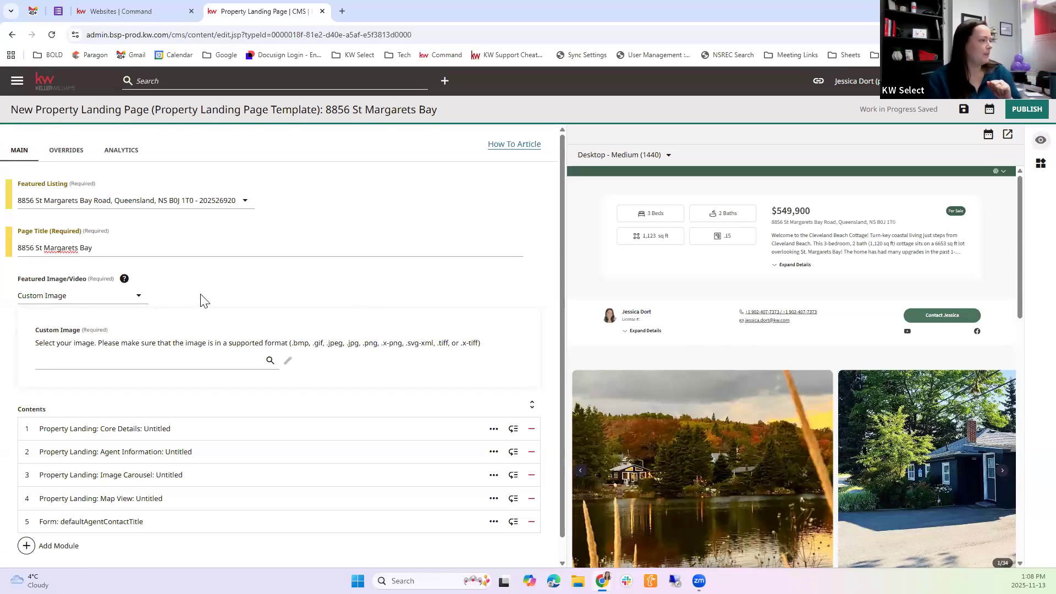
Set the featured image/video of the landing page to Default Listing Image
{"action": "scroll", "coordinate": [98, 271], "scroll_direction": "down", "scroll_amount": 1}
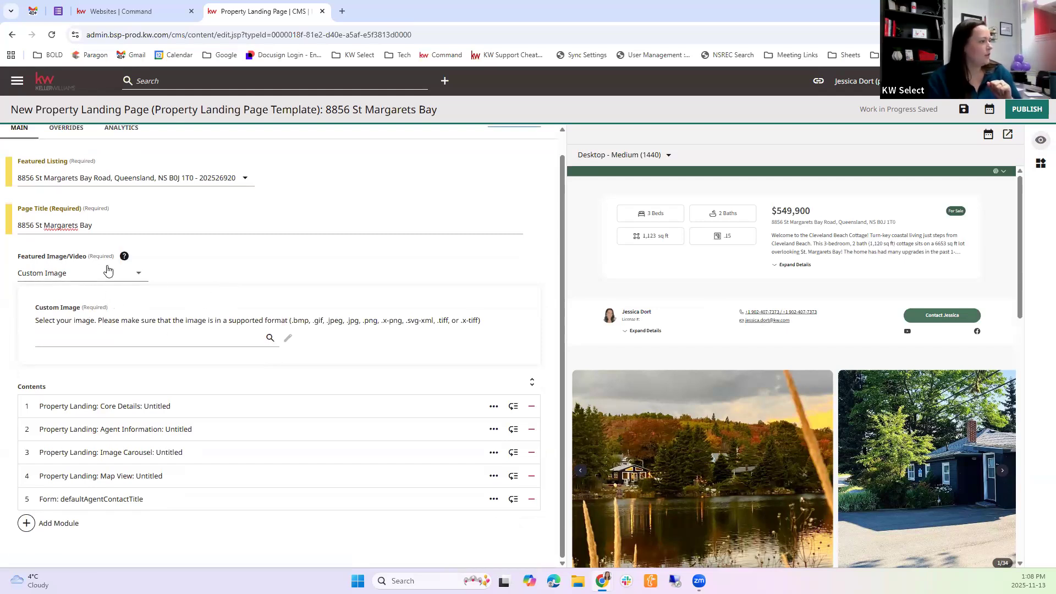
{"action": "left_click", "coordinate": [107, 272]}
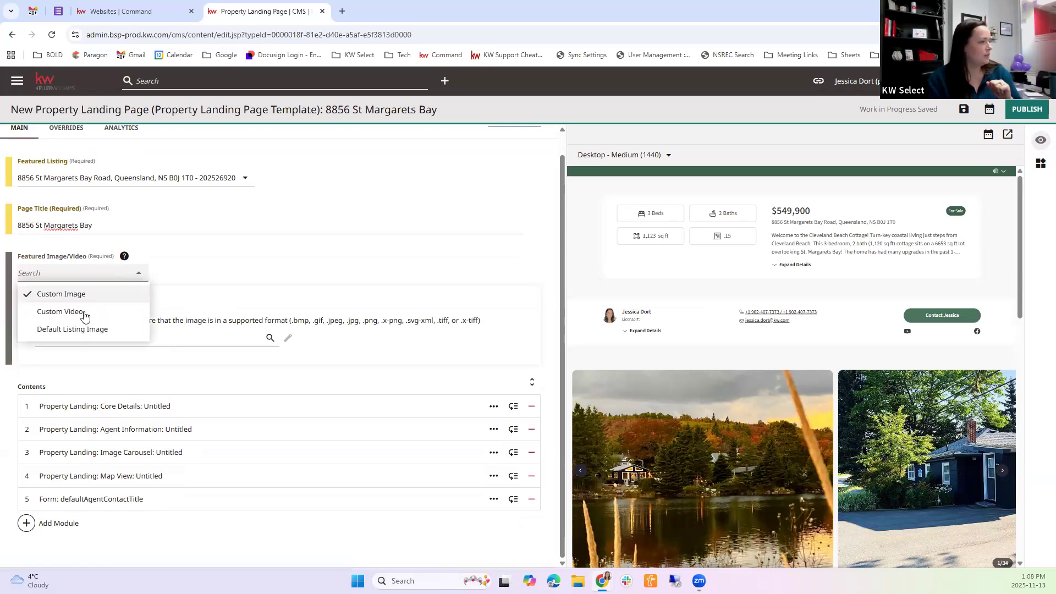
{"action": "left_click", "coordinate": [87, 329]}
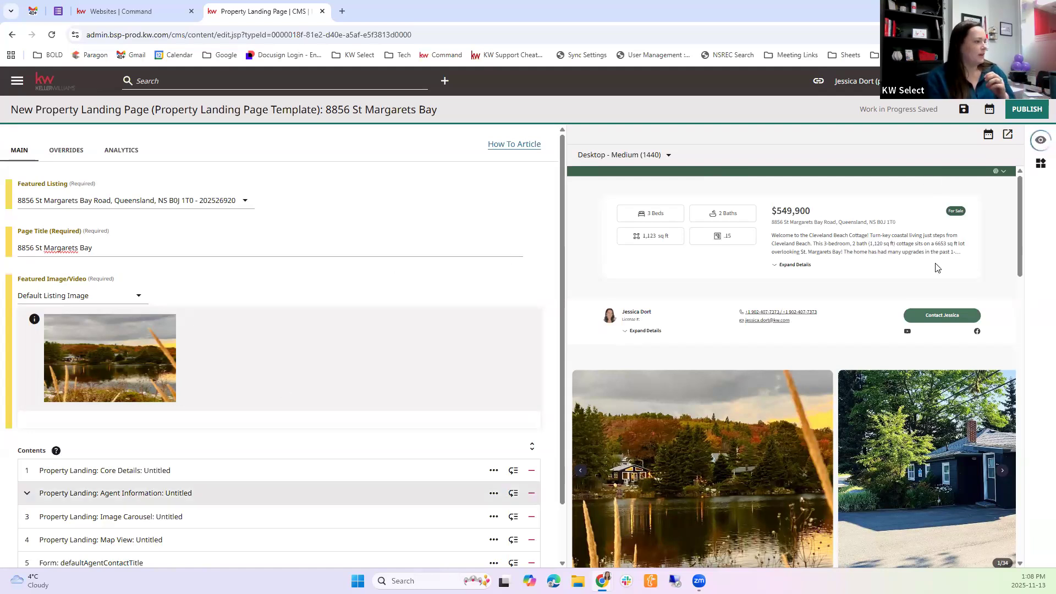
{"action": "left_click", "coordinate": [870, 226]}
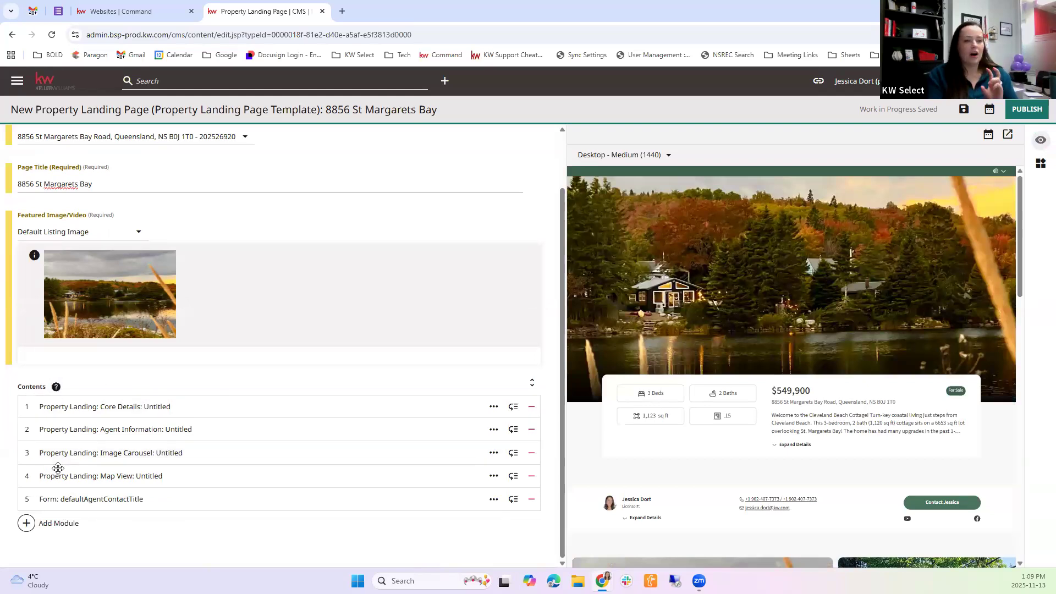
Expand the Core Details module and set its property title to "Cleveland Beach Cottage"
{"action": "left_click", "coordinate": [37, 410]}
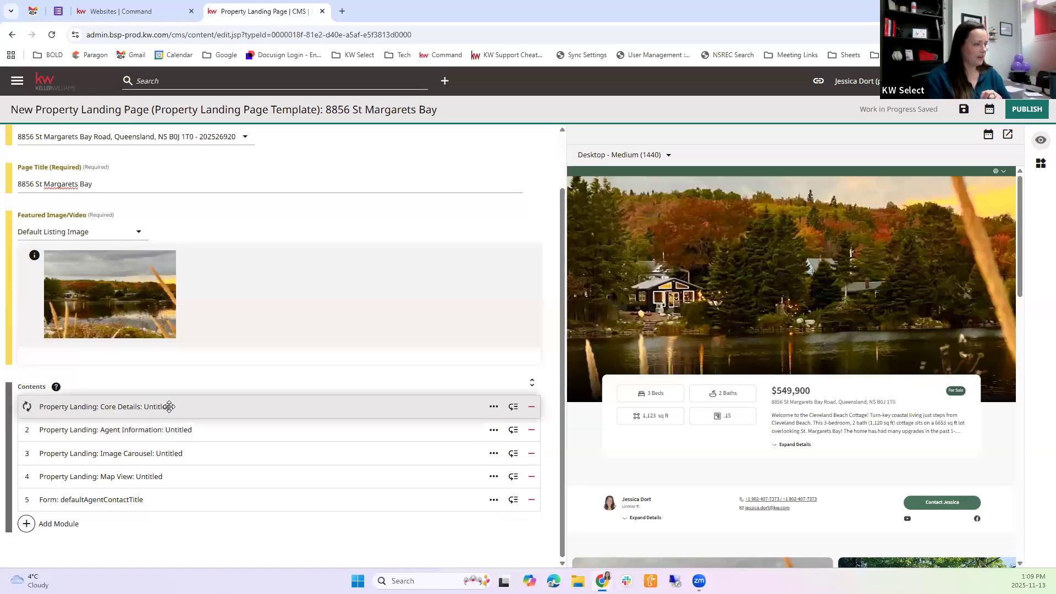
{"action": "scroll", "coordinate": [146, 407], "scroll_direction": "down", "scroll_amount": 3}
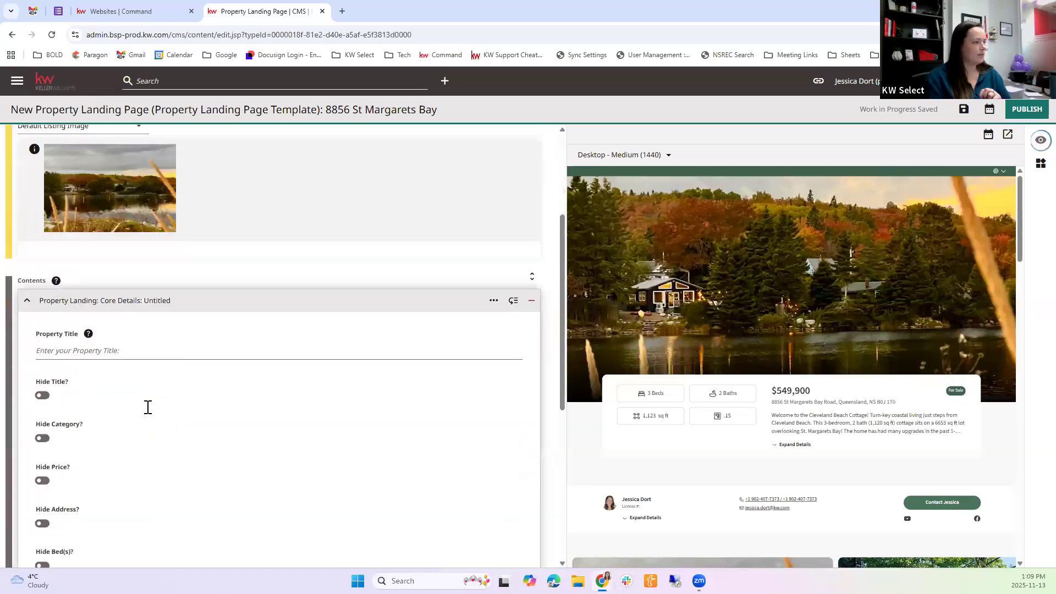
{"action": "scroll", "coordinate": [146, 410], "scroll_direction": "down", "scroll_amount": 3}
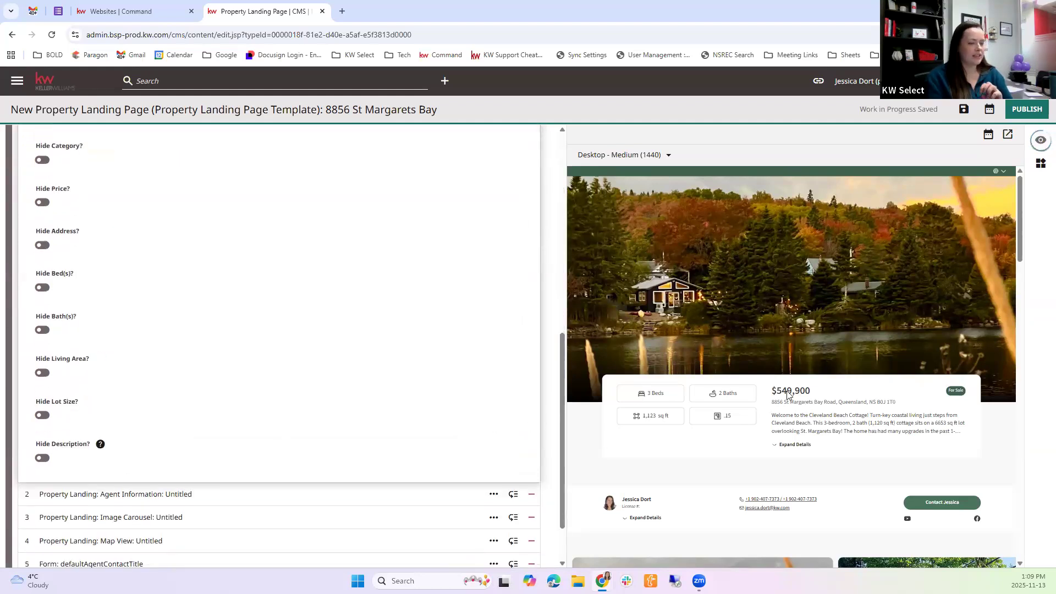
{"action": "scroll", "coordinate": [283, 434], "scroll_direction": "up", "scroll_amount": 2}
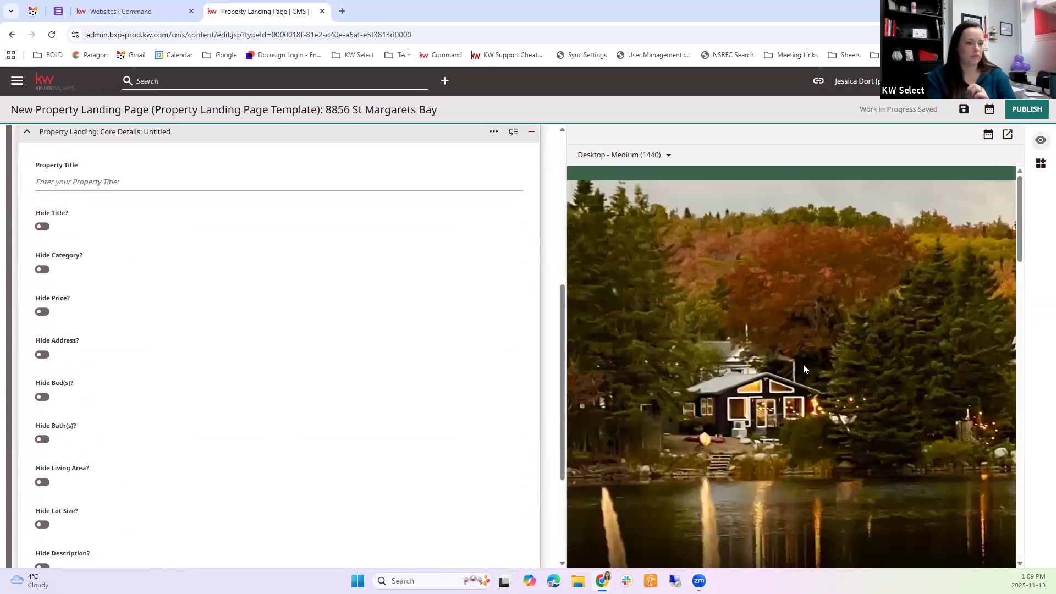
{"action": "scroll", "coordinate": [766, 419], "scroll_direction": "down", "scroll_amount": 1}
{"action": "scroll", "coordinate": [765, 417], "scroll_direction": "down", "scroll_amount": 3}
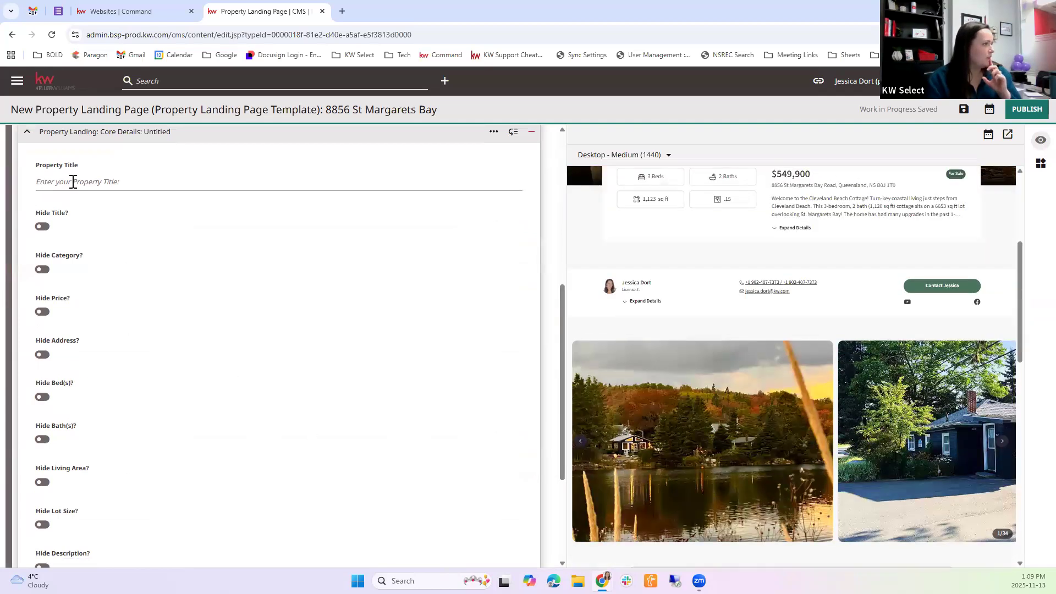
{"action": "left_click", "coordinate": [209, 180]}
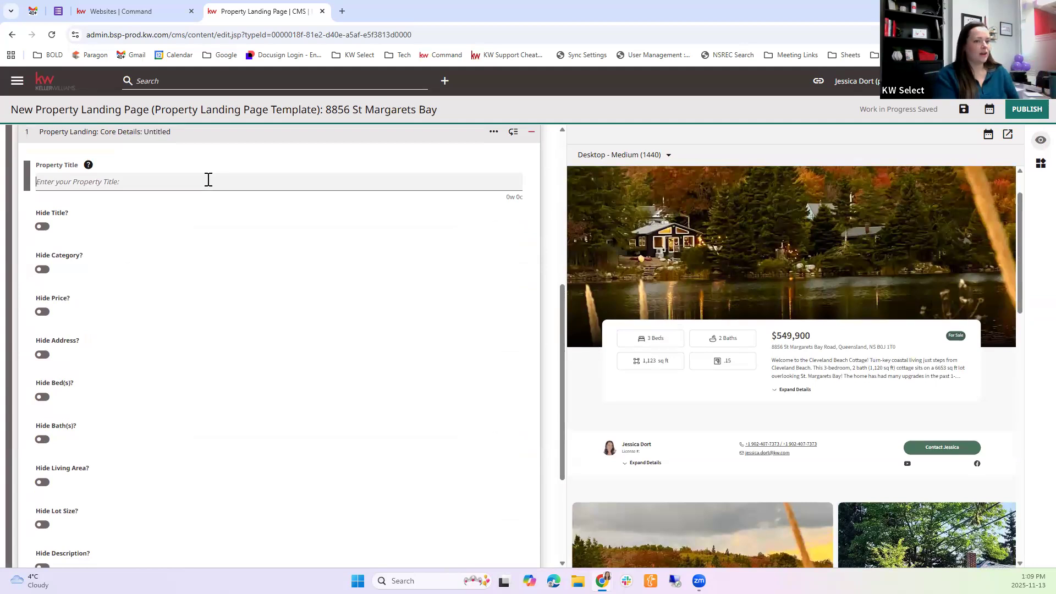
{"action": "type", "text": "Cleveland Beach"}
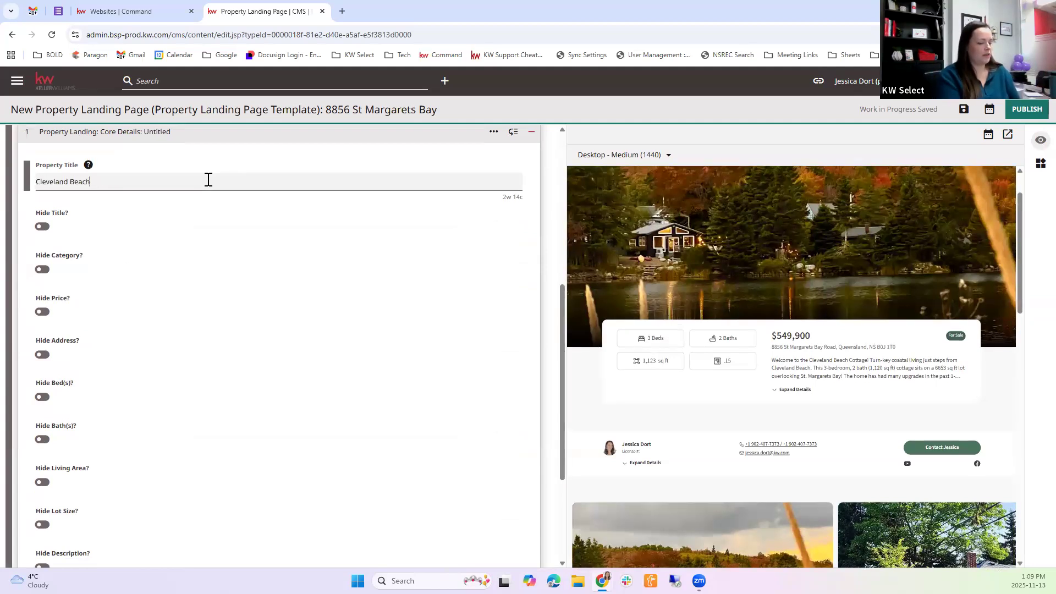
{"action": "type", "text": " Cottage"}
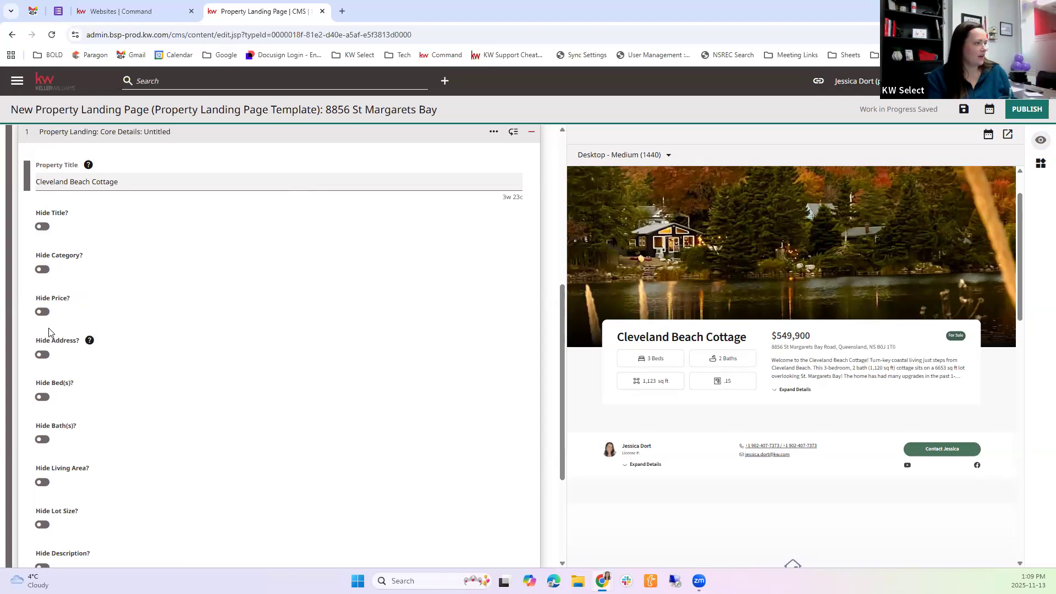
Turn on Hide Lot Size in the Core Details module
{"action": "scroll", "coordinate": [60, 379], "scroll_direction": "down", "scroll_amount": 2}
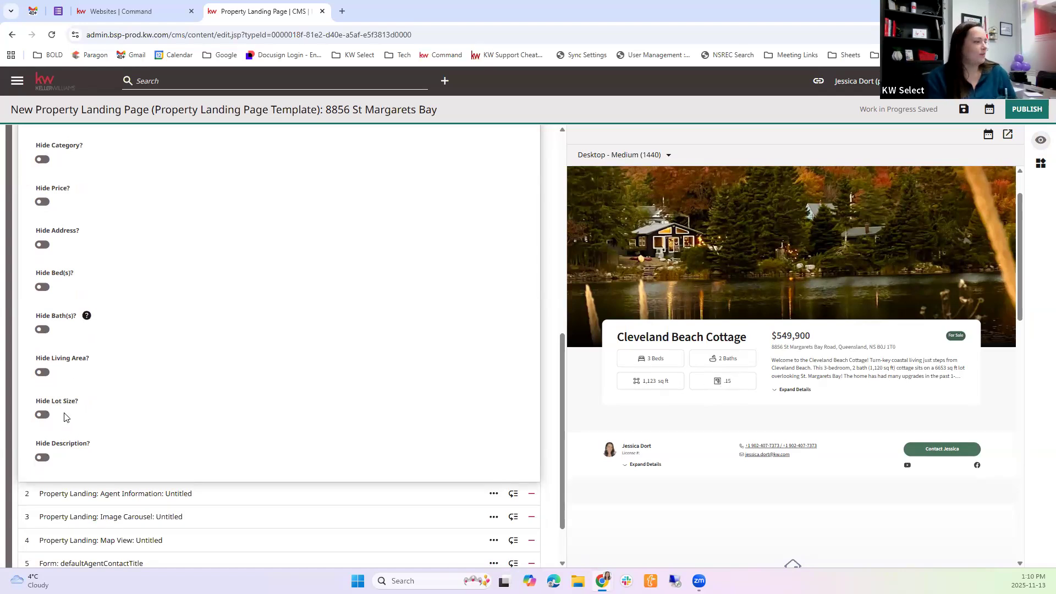
{"action": "left_click", "coordinate": [43, 415]}
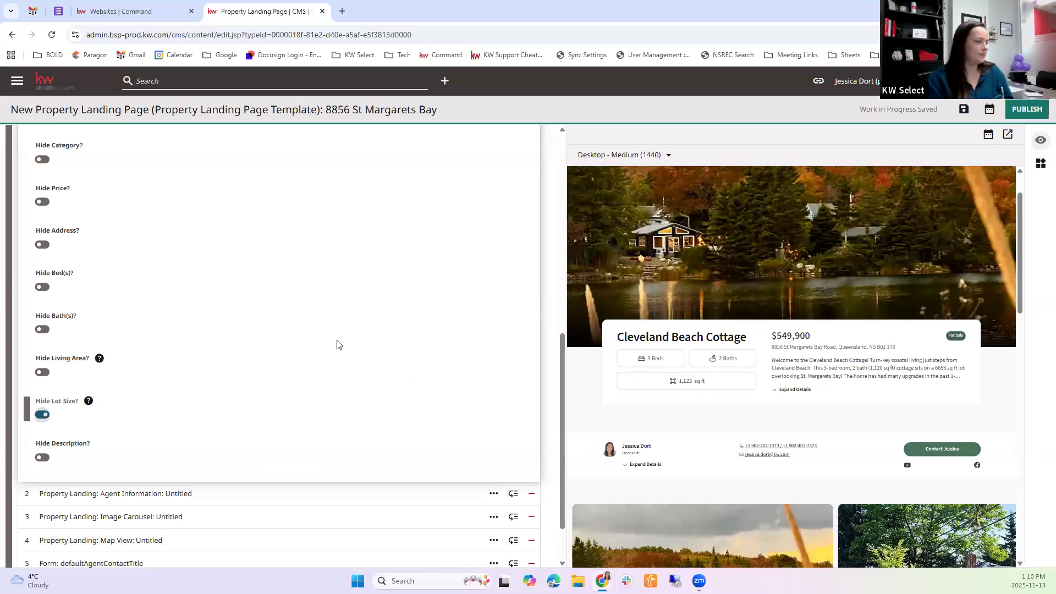
{"action": "scroll", "coordinate": [337, 345], "scroll_direction": "down", "scroll_amount": 1}
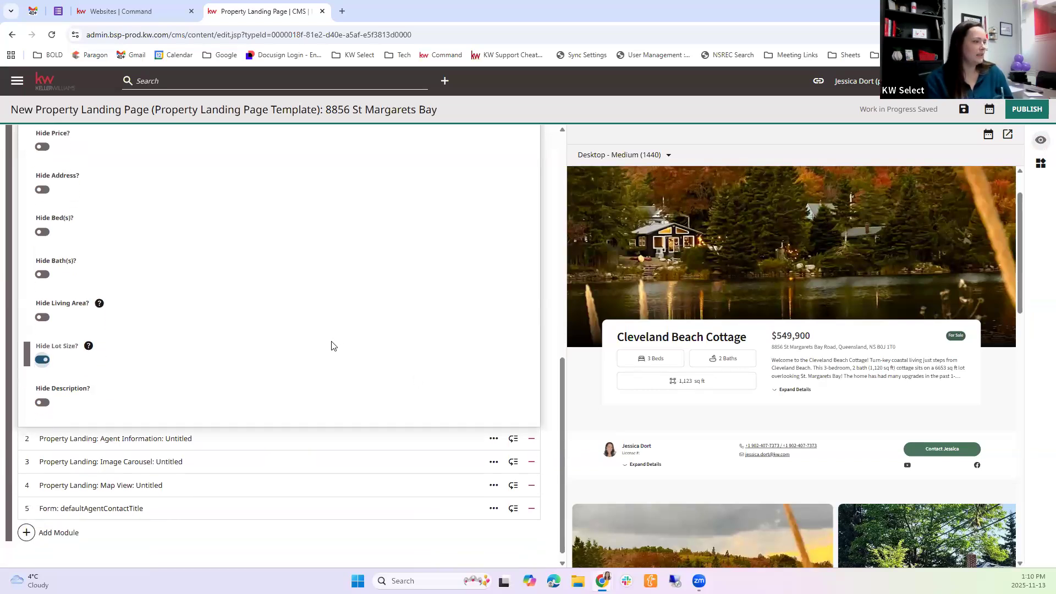
Expand and collapse the property description in the page preview, and examine the sections below it
{"action": "left_click", "coordinate": [781, 392]}
{"action": "left_click", "coordinate": [792, 465]}
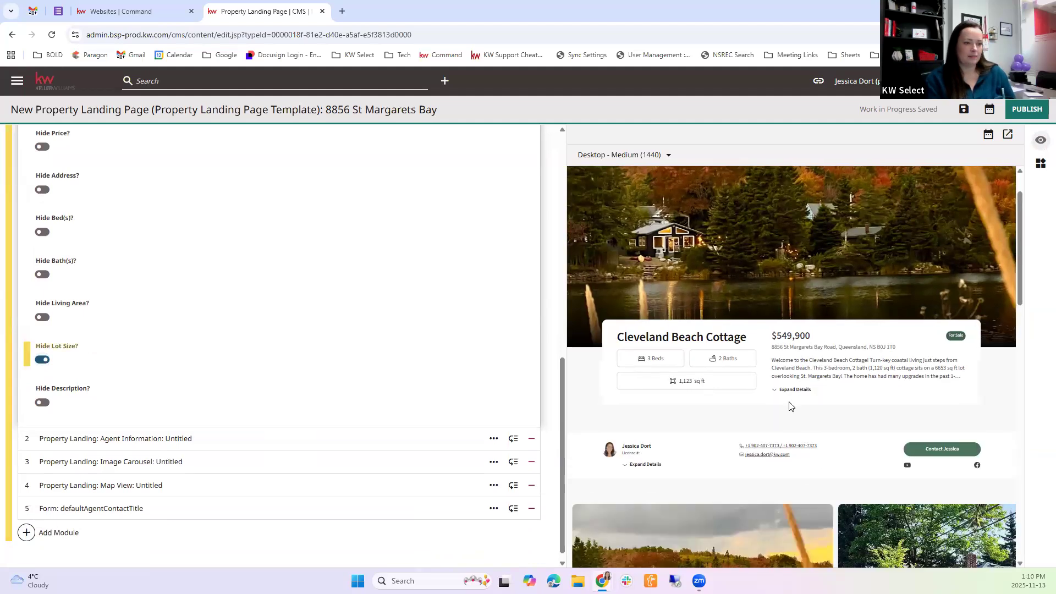
{"action": "left_click", "coordinate": [792, 392]}
{"action": "left_click", "coordinate": [797, 473]}
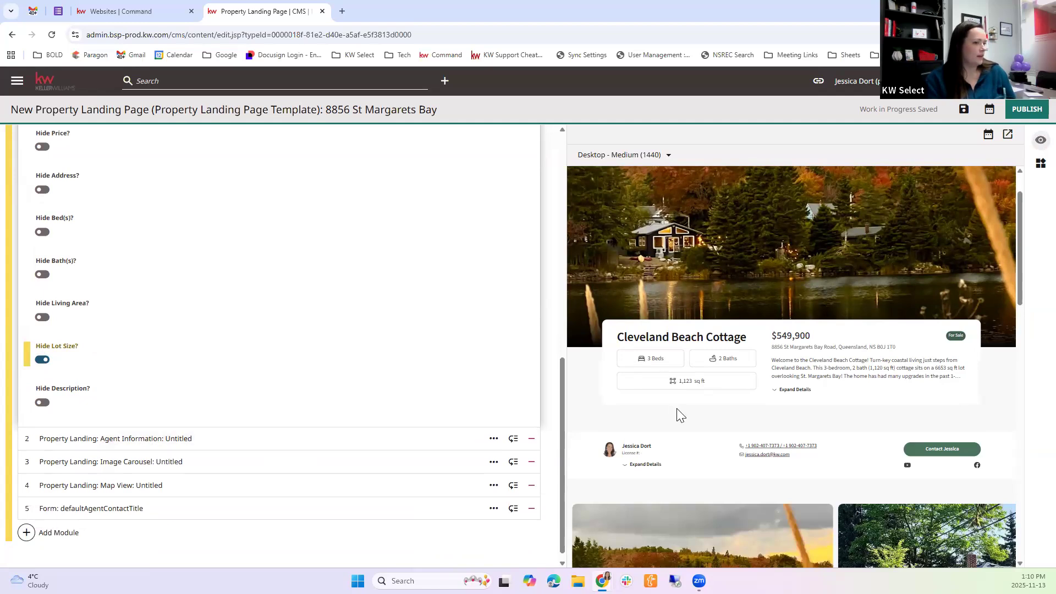
{"action": "scroll", "coordinate": [678, 414], "scroll_direction": "down", "scroll_amount": 3}
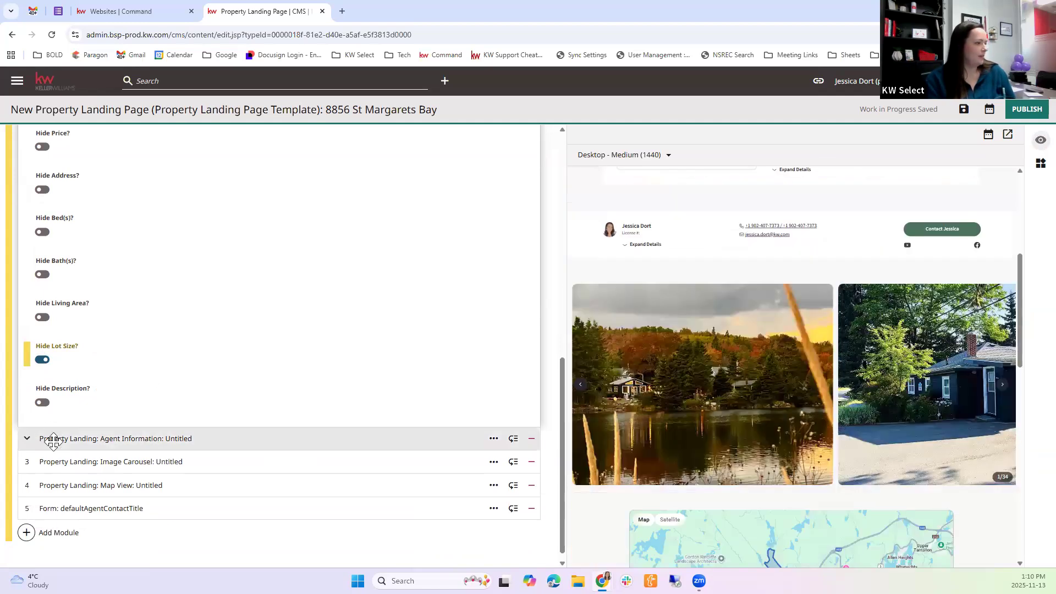
Expand and collapse the Agent Information module, and check the agent contact section in the page preview
{"action": "left_click", "coordinate": [53, 438]}
{"action": "scroll", "coordinate": [699, 300], "scroll_direction": "up", "scroll_amount": 2}
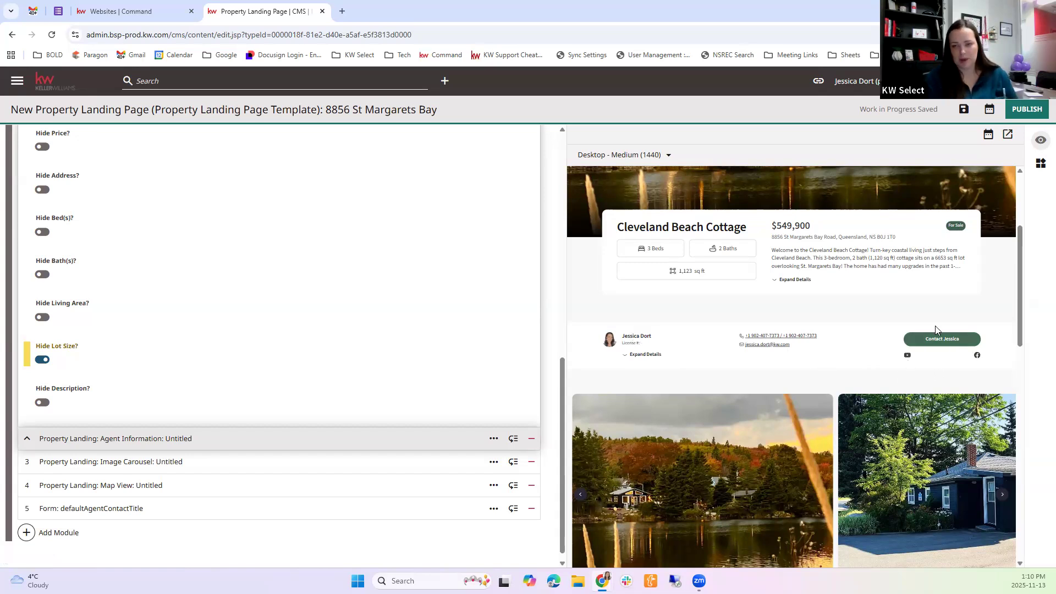
{"action": "scroll", "coordinate": [42, 432], "scroll_direction": "down", "scroll_amount": 1}
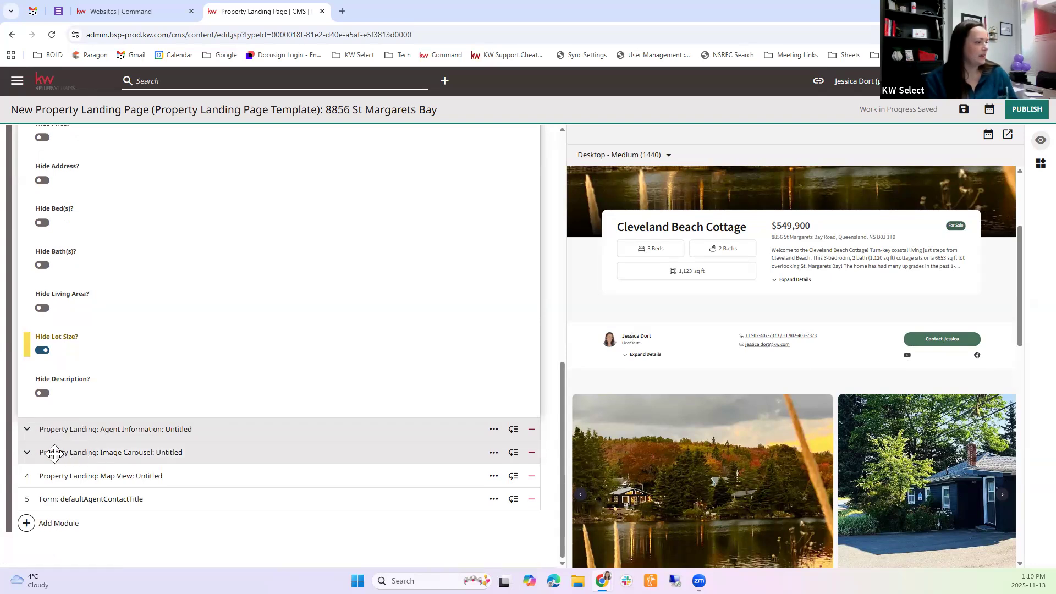
Browse through the listing photos of the image carousel in the page preview
{"action": "scroll", "coordinate": [809, 329], "scroll_direction": "down", "scroll_amount": 3}
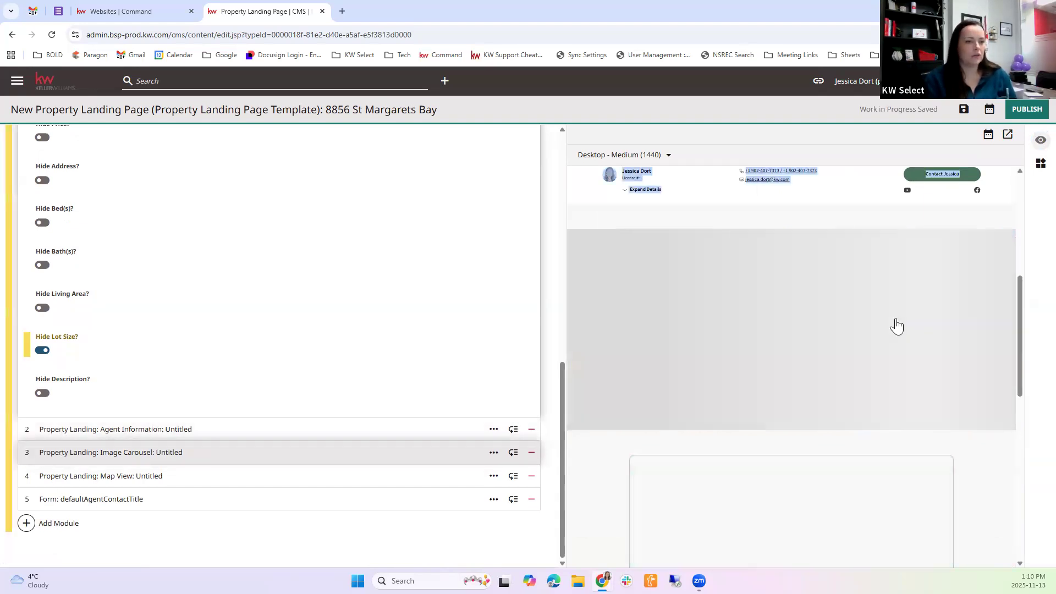
{"action": "left_click", "coordinate": [1004, 334]}
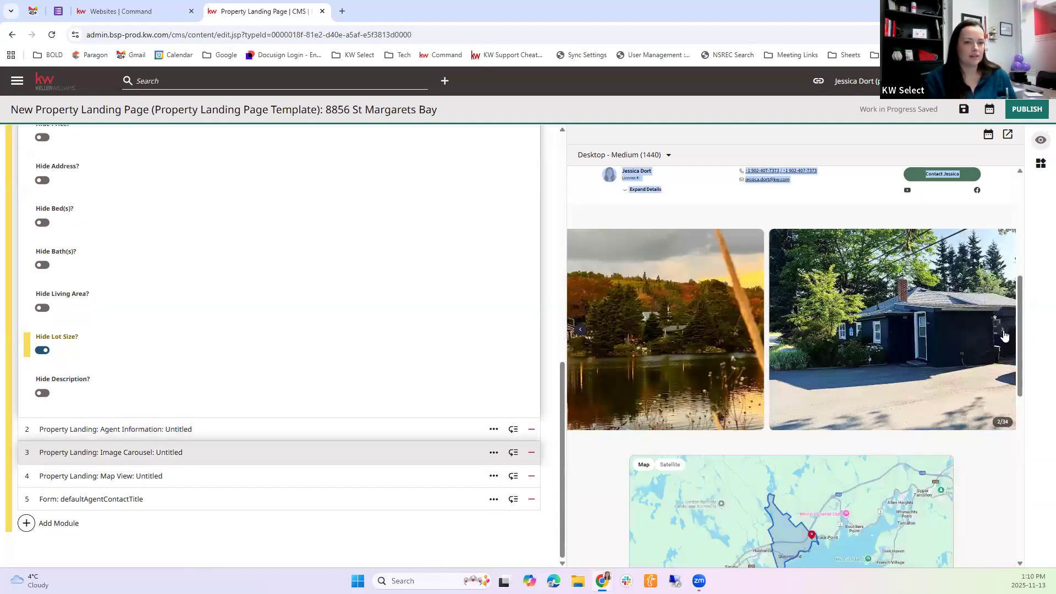
{"action": "left_click", "coordinate": [1003, 335]}
{"action": "left_click", "coordinate": [1004, 335]}
{"action": "left_click", "coordinate": [1004, 335]}
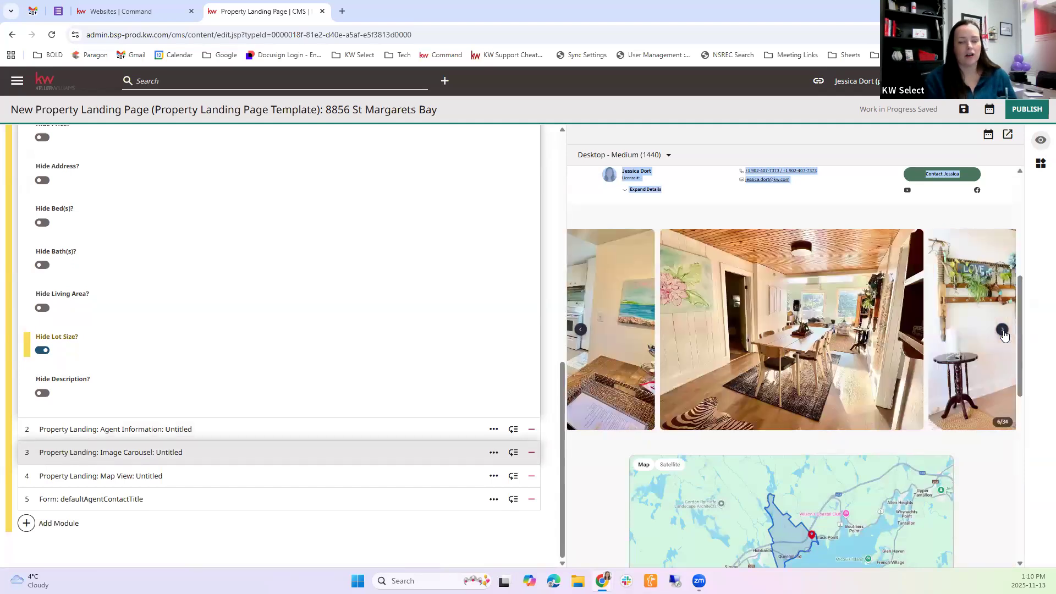
{"action": "left_click", "coordinate": [1003, 335]}
{"action": "left_click", "coordinate": [1004, 335]}
{"action": "left_click", "coordinate": [1004, 335]}
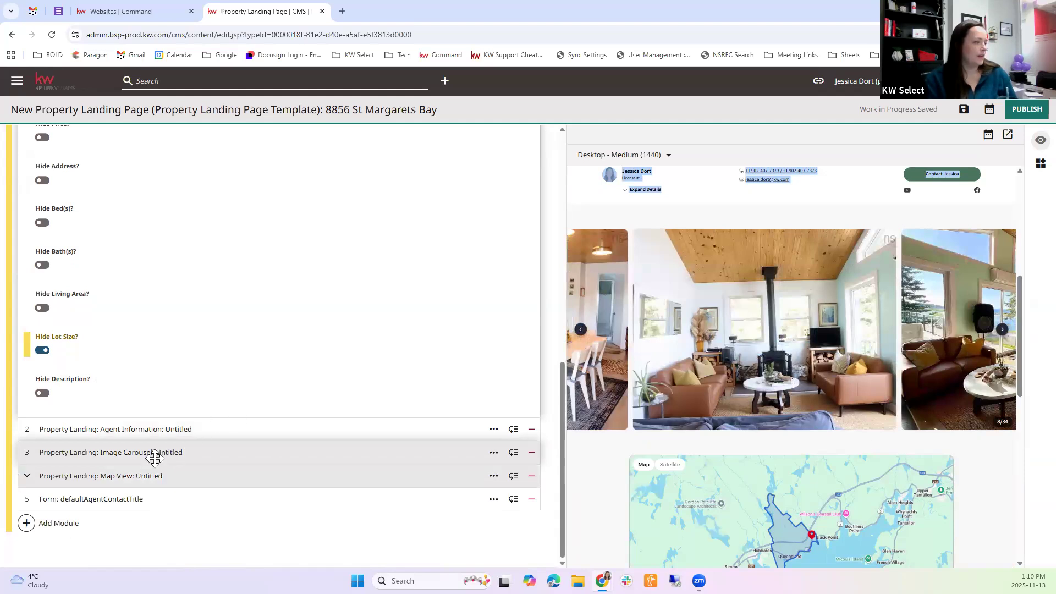
Expand the Map View module and turn on Hide Boundary Display Line
{"action": "scroll", "coordinate": [945, 513], "scroll_direction": "down", "scroll_amount": 3}
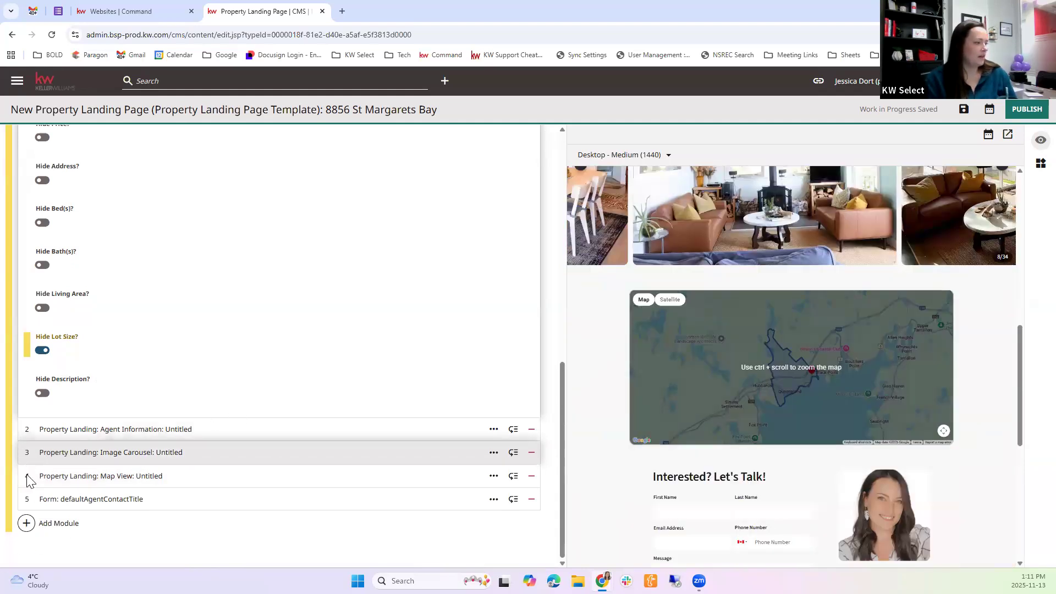
{"action": "left_click", "coordinate": [88, 475]}
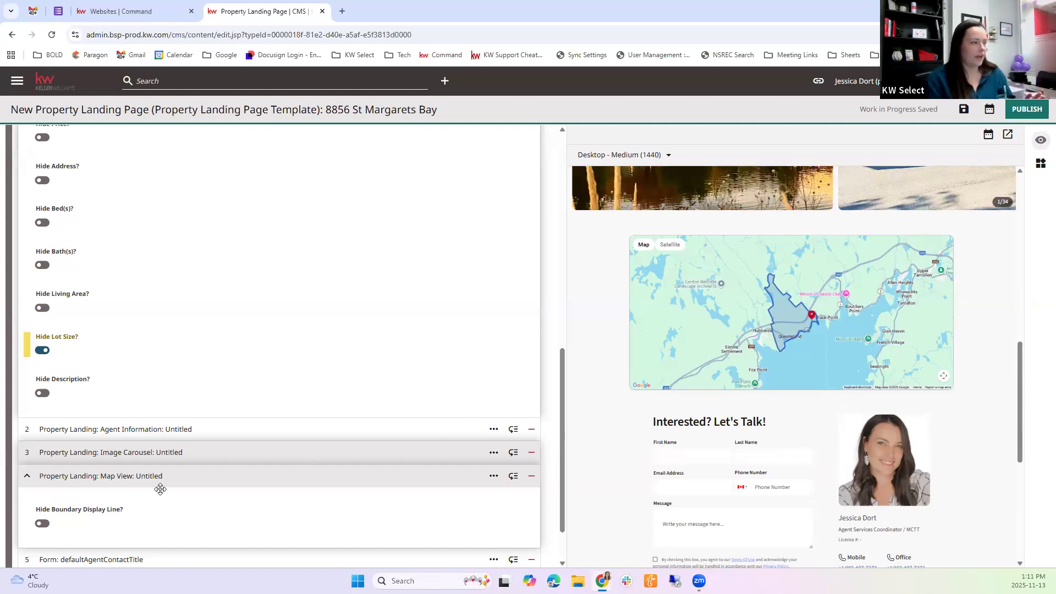
{"action": "left_click", "coordinate": [42, 524]}
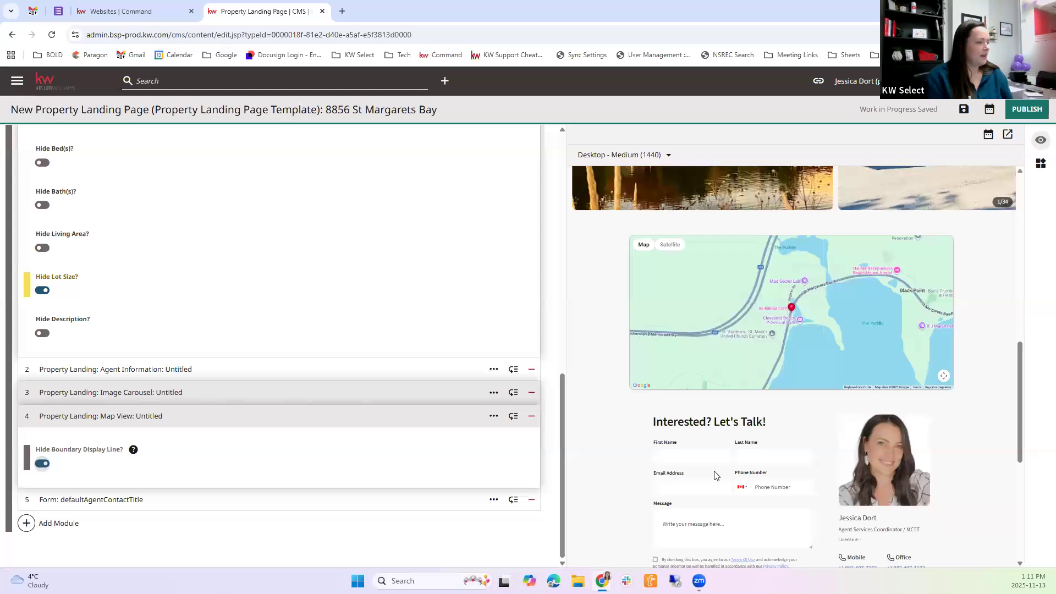
Expand the defaultAgentContactTitle form module and check which shared forms are available, keeping the current one
{"action": "left_click", "coordinate": [181, 499]}
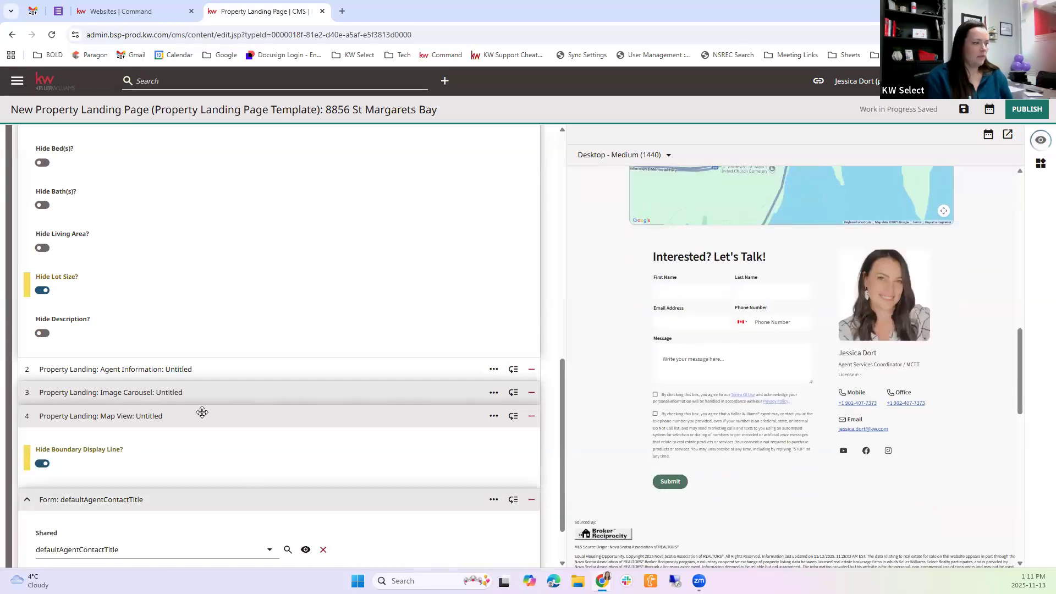
{"action": "scroll", "coordinate": [251, 470], "scroll_direction": "down", "scroll_amount": 2}
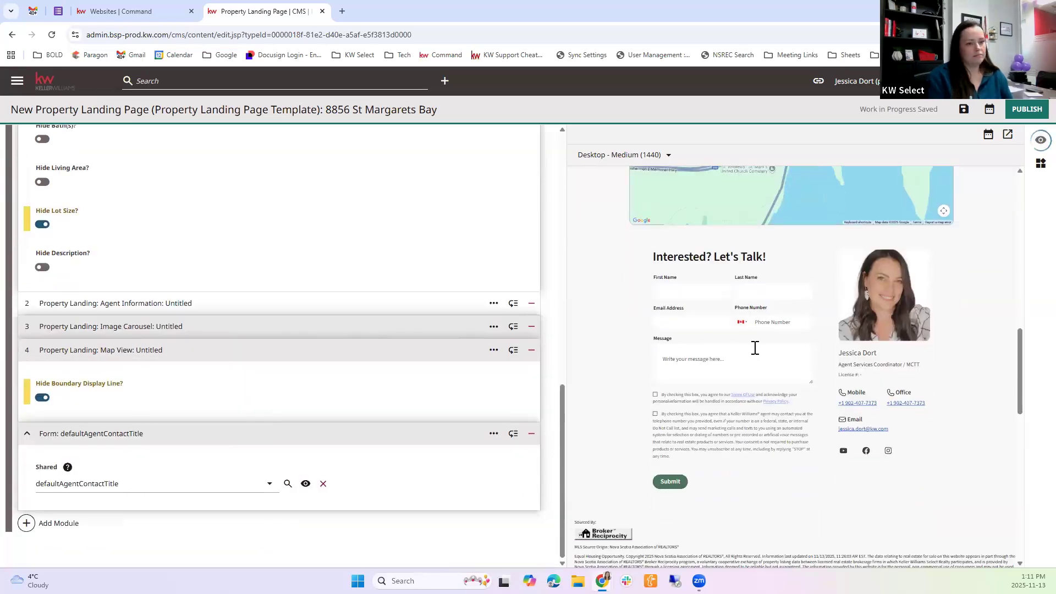
{"action": "left_click", "coordinate": [264, 483]}
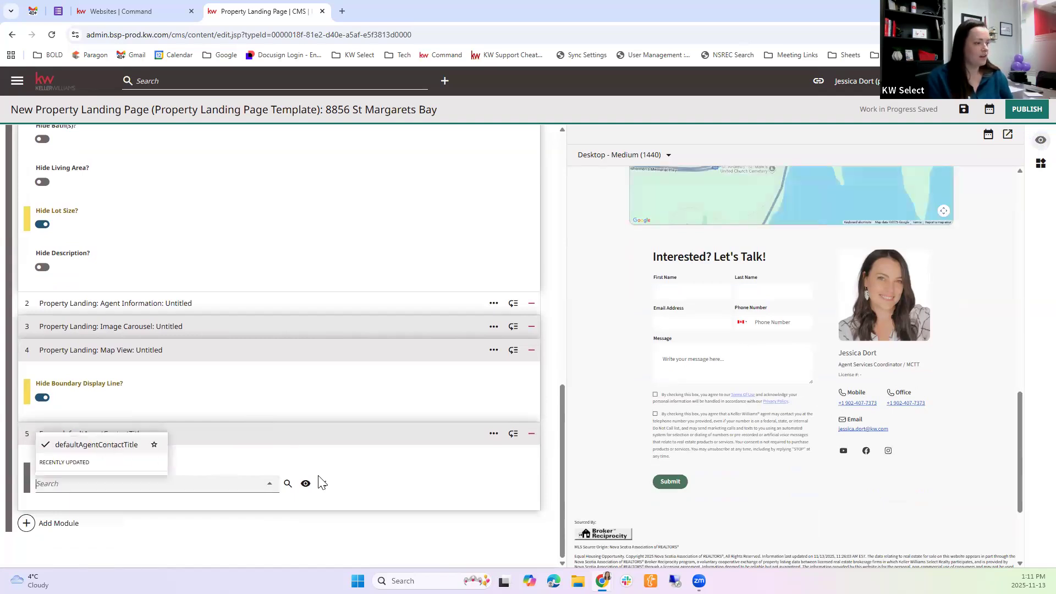
{"action": "left_click", "coordinate": [947, 231]}
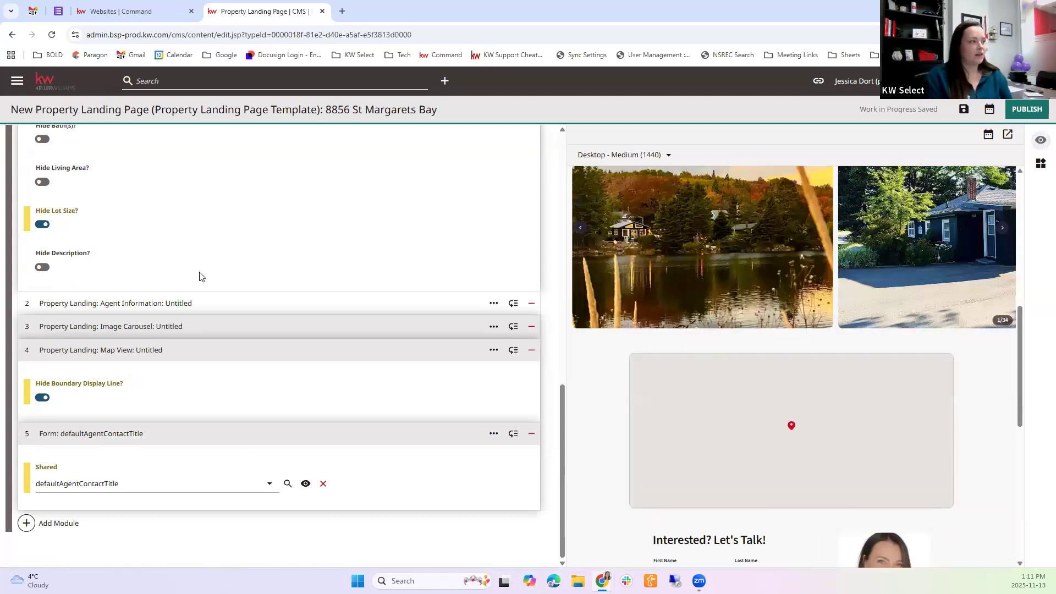
Publish the St Margarets Bay property landing page
{"action": "scroll", "coordinate": [115, 229], "scroll_direction": "up", "scroll_amount": 15}
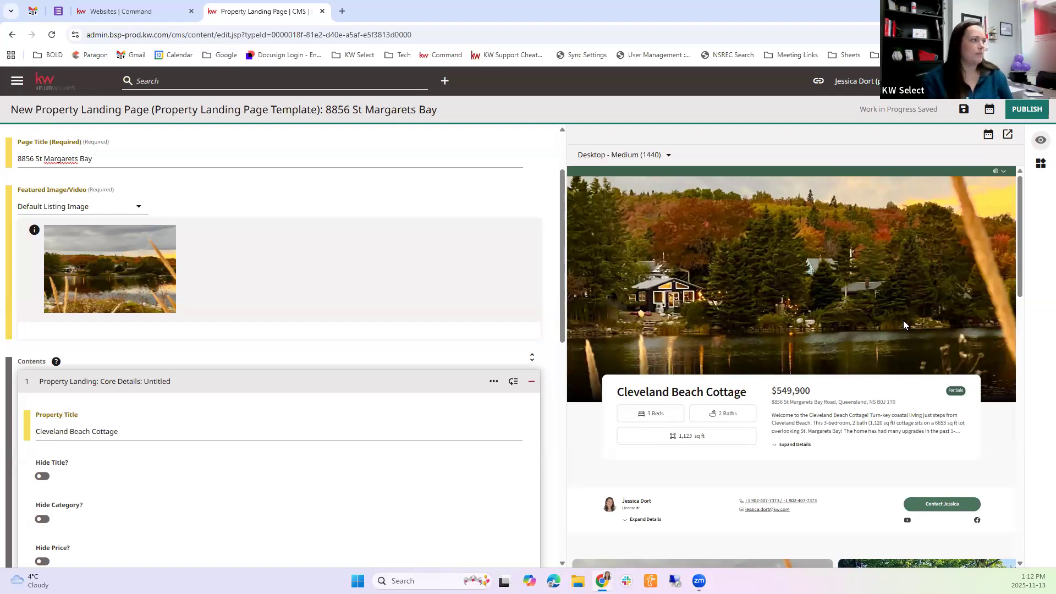
{"action": "left_click", "coordinate": [1027, 112]}
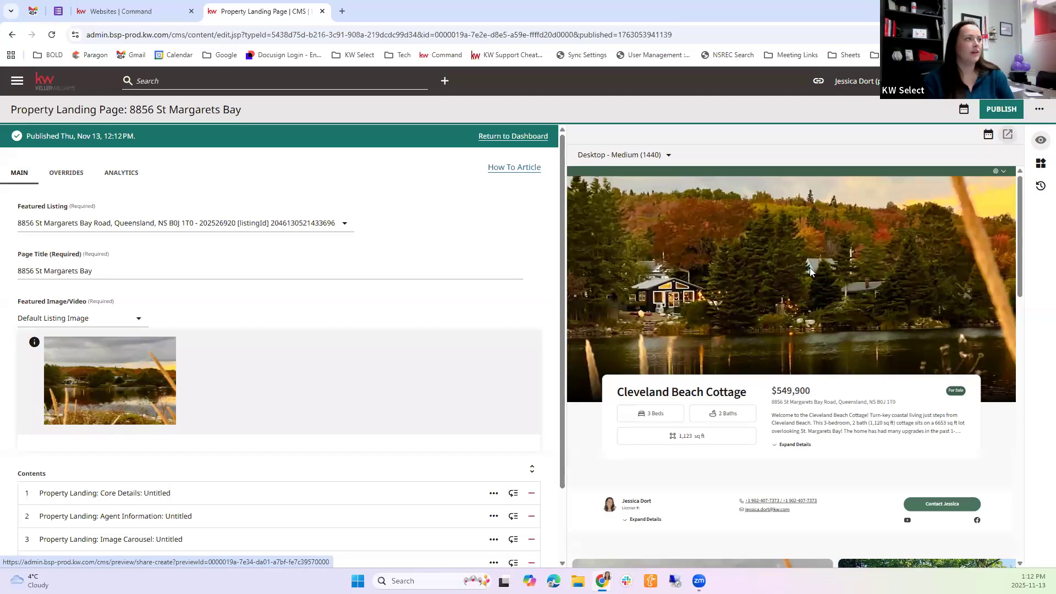
Open the landing page's shared preview in a new tab and examine its core details, photo carousel and map
{"action": "left_click", "coordinate": [1008, 134]}
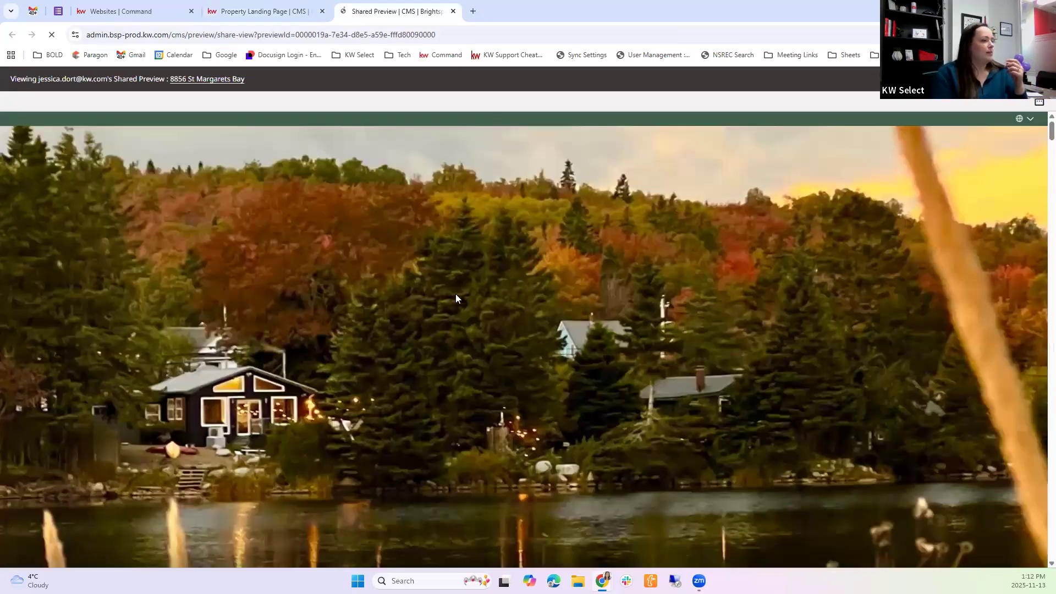
{"action": "scroll", "coordinate": [355, 289], "scroll_direction": "down", "scroll_amount": 3}
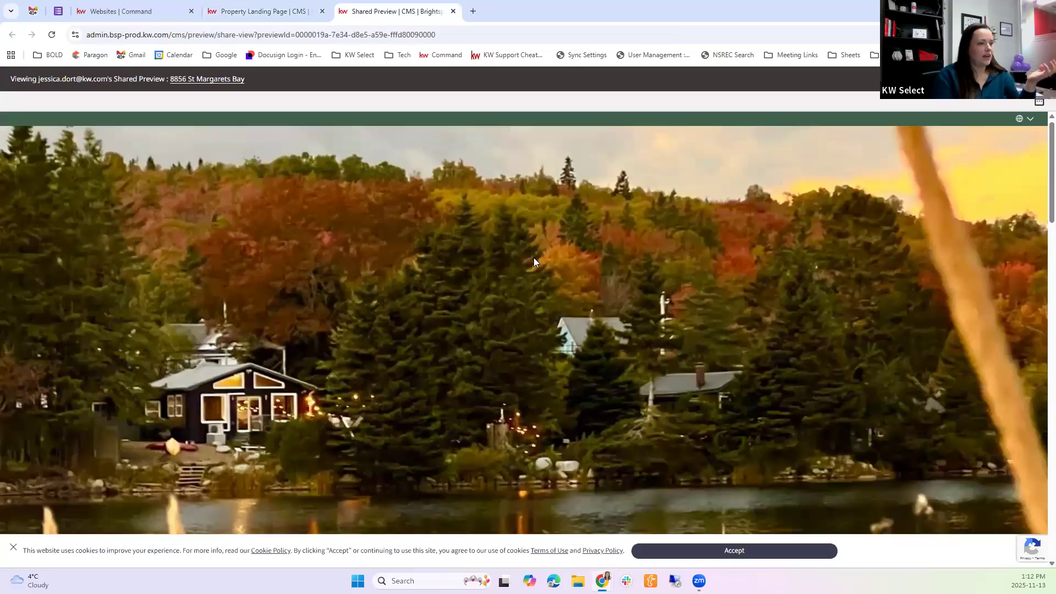
{"action": "scroll", "coordinate": [526, 257], "scroll_direction": "down", "scroll_amount": 5}
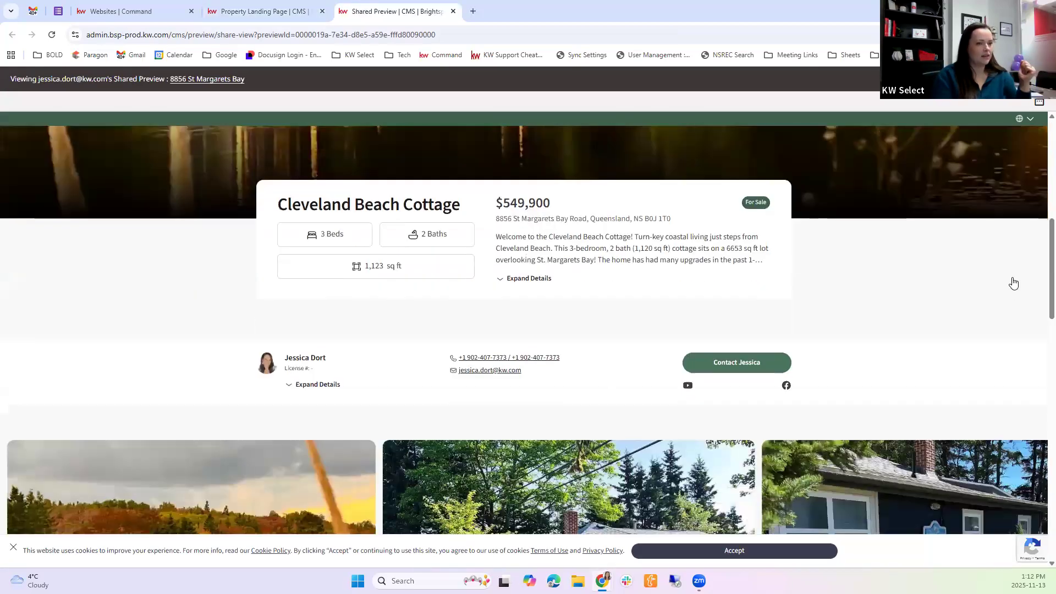
{"action": "scroll", "coordinate": [1030, 316], "scroll_direction": "down", "scroll_amount": 4}
{"action": "scroll", "coordinate": [692, 303], "scroll_direction": "down", "scroll_amount": 2}
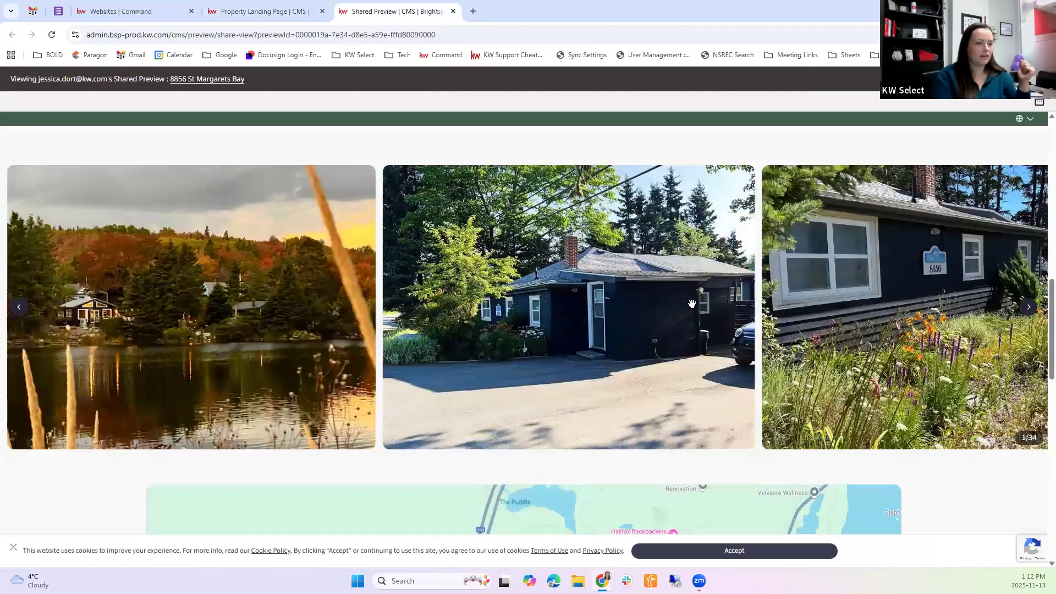
{"action": "scroll", "coordinate": [610, 426], "scroll_direction": "down", "scroll_amount": 9}
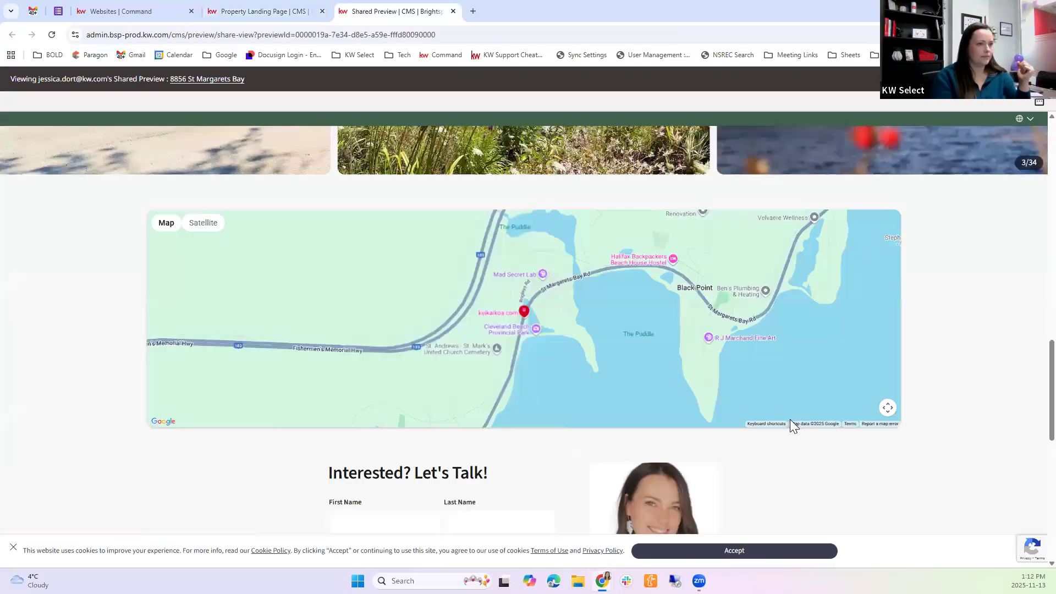
{"action": "scroll", "coordinate": [378, 88], "scroll_direction": "up", "scroll_amount": 15}
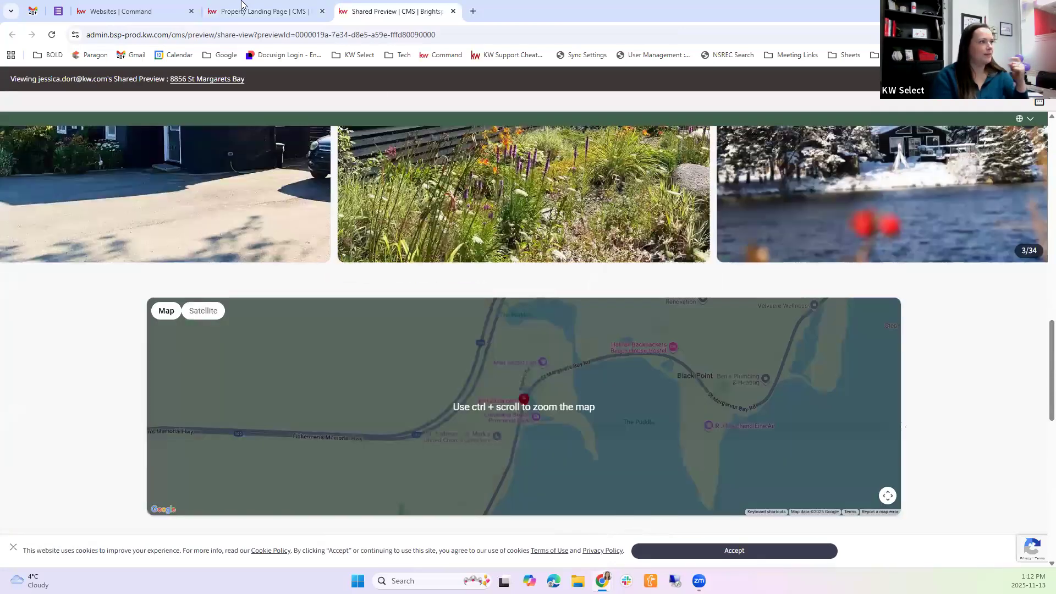
Return to the landing page editor and examine its overrides, main settings and additional page actions
{"action": "key", "text": "ctrl+shift+Tab"}
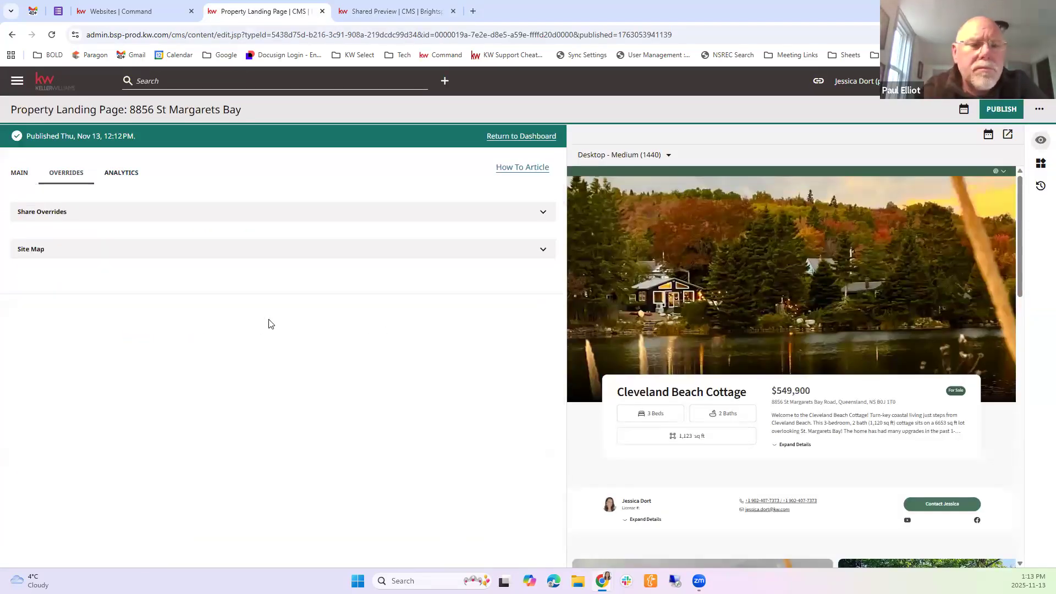
{"action": "scroll", "coordinate": [262, 306], "scroll_direction": "down", "scroll_amount": 1}
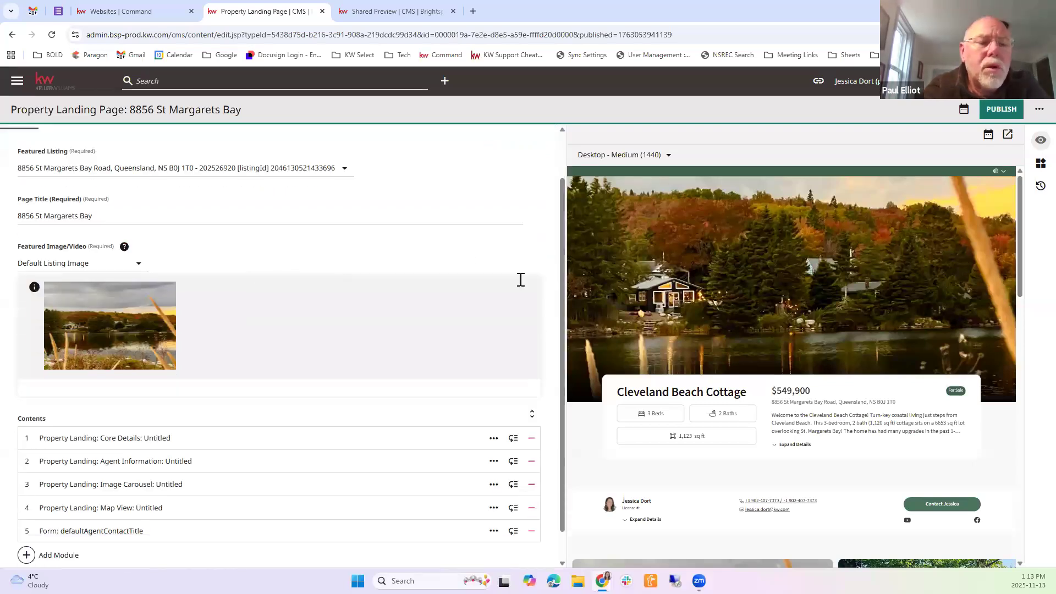
{"action": "scroll", "coordinate": [521, 279], "scroll_direction": "up", "scroll_amount": 1}
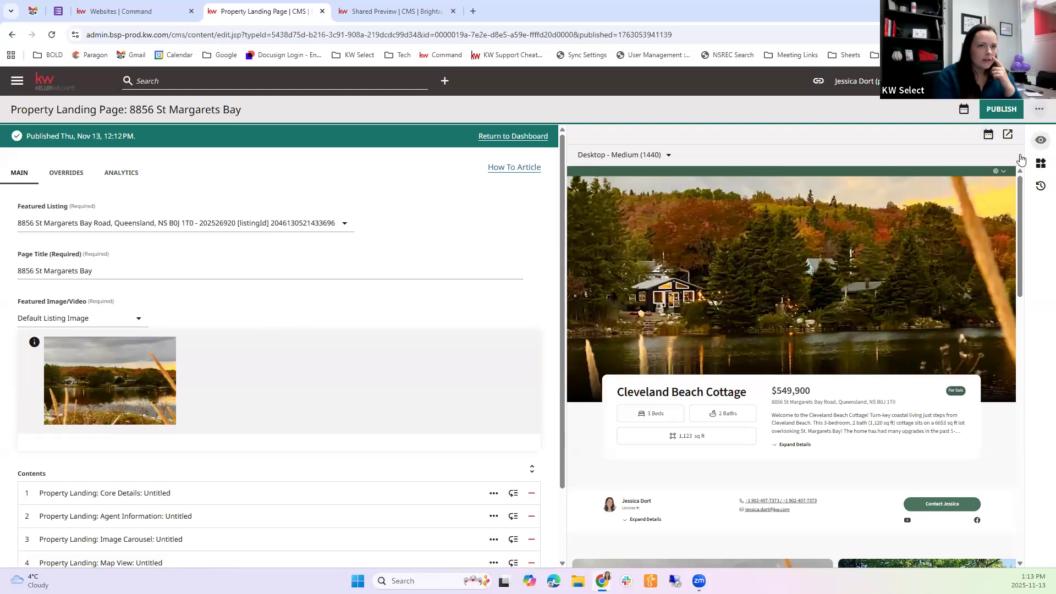
{"action": "left_click", "coordinate": [1039, 108]}
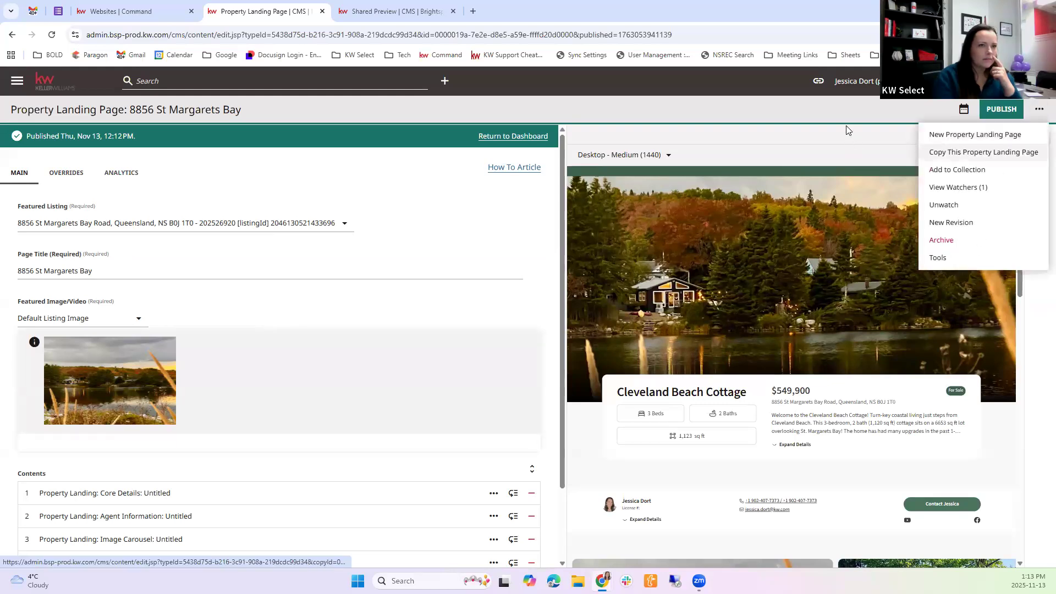
{"action": "left_click", "coordinate": [316, 177]}
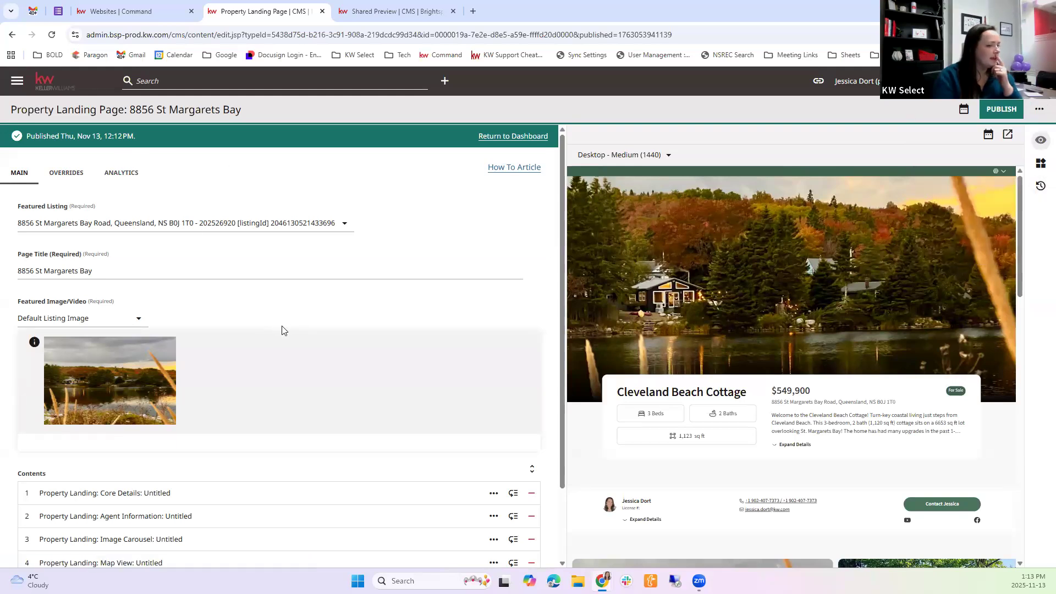
{"action": "scroll", "coordinate": [516, 137], "scroll_direction": "down", "scroll_amount": 3}
{"action": "scroll", "coordinate": [522, 137], "scroll_direction": "up", "scroll_amount": 3}
Return to the dashboard, find "st ma" in the website's page list and open the St Margarets Bay property landing page
{"action": "left_click", "coordinate": [521, 137]}
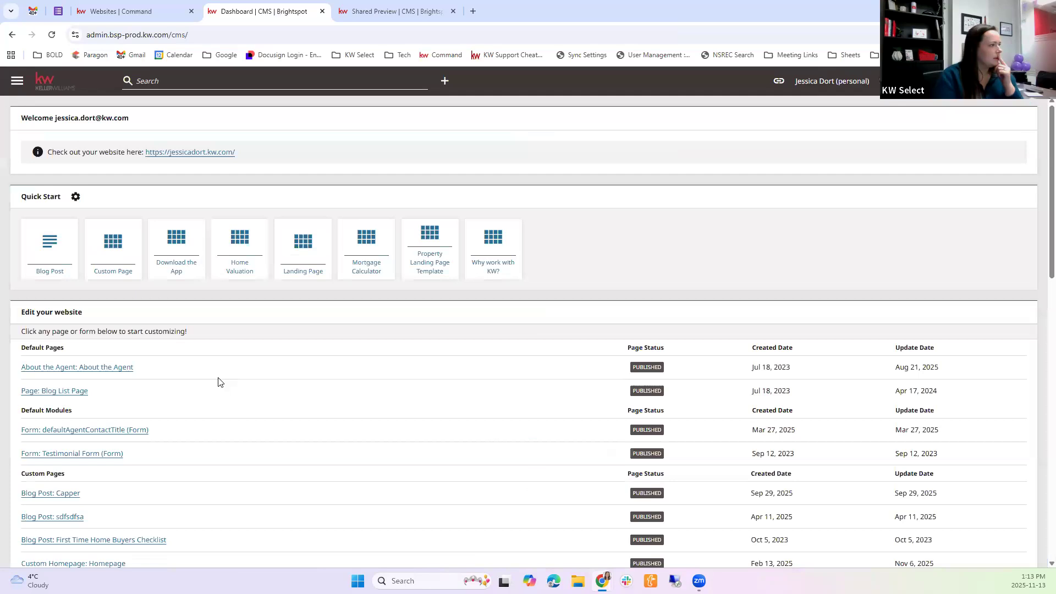
{"action": "scroll", "coordinate": [218, 382], "scroll_direction": "down", "scroll_amount": 12}
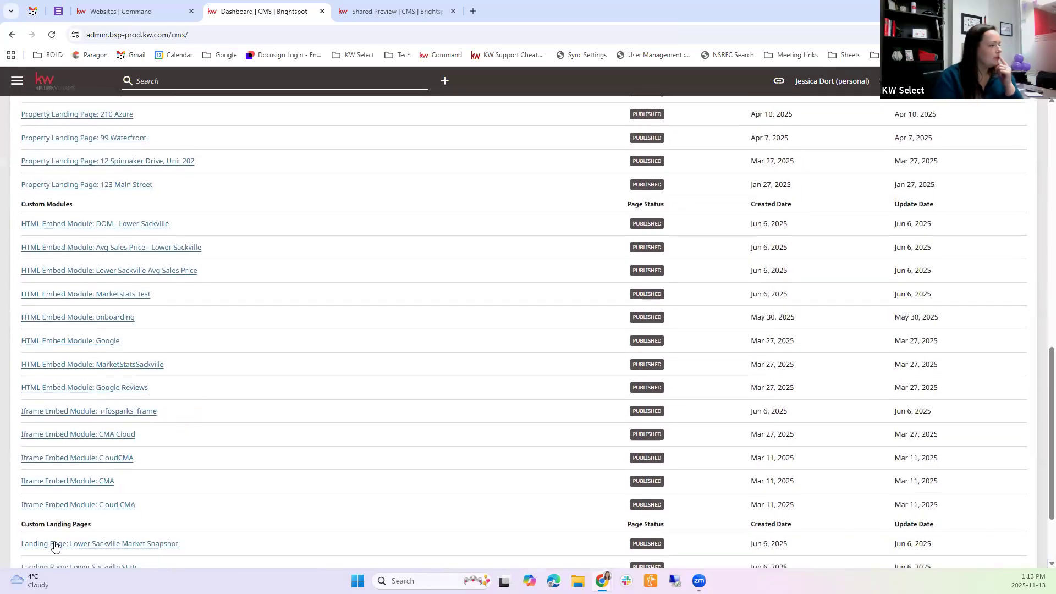
{"action": "scroll", "coordinate": [75, 541], "scroll_direction": "down", "scroll_amount": 2}
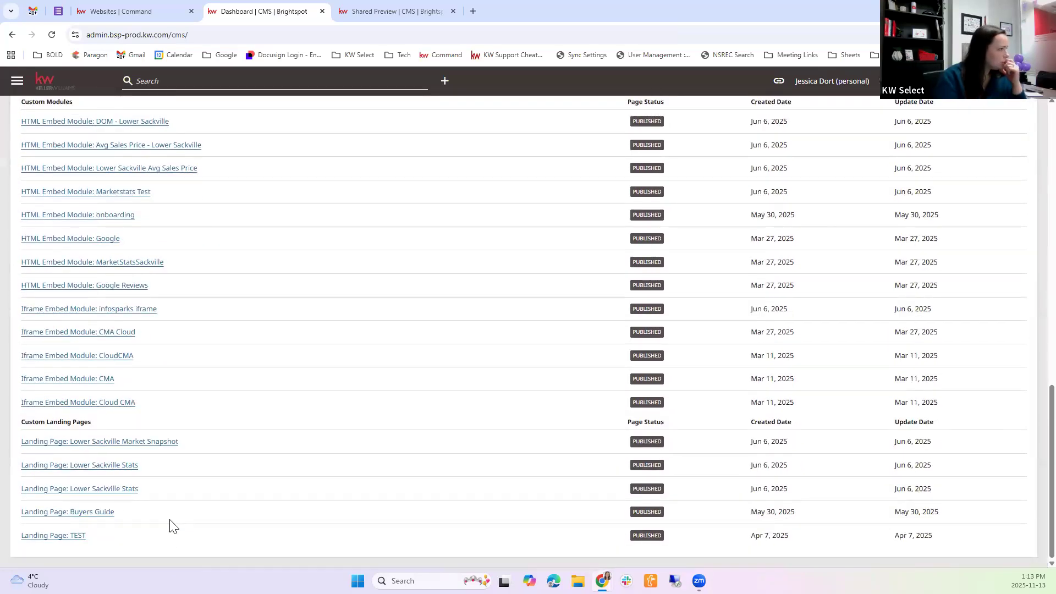
{"action": "scroll", "coordinate": [187, 514], "scroll_direction": "up", "scroll_amount": 12}
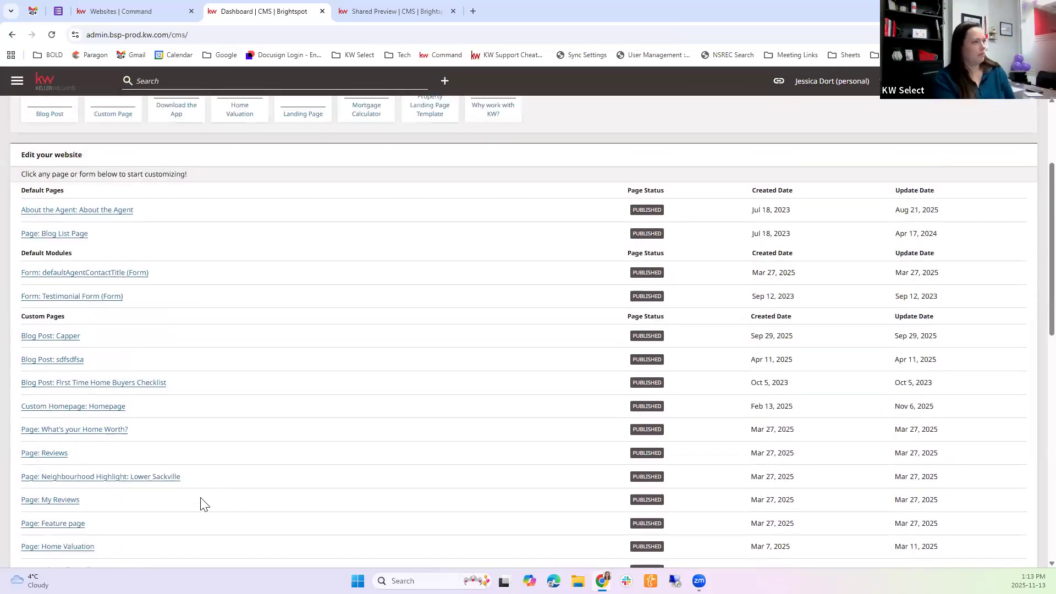
{"action": "key", "text": "ctrl+f"}
{"action": "type", "text": "st ma"}
{"action": "left_click", "coordinate": [165, 332]}
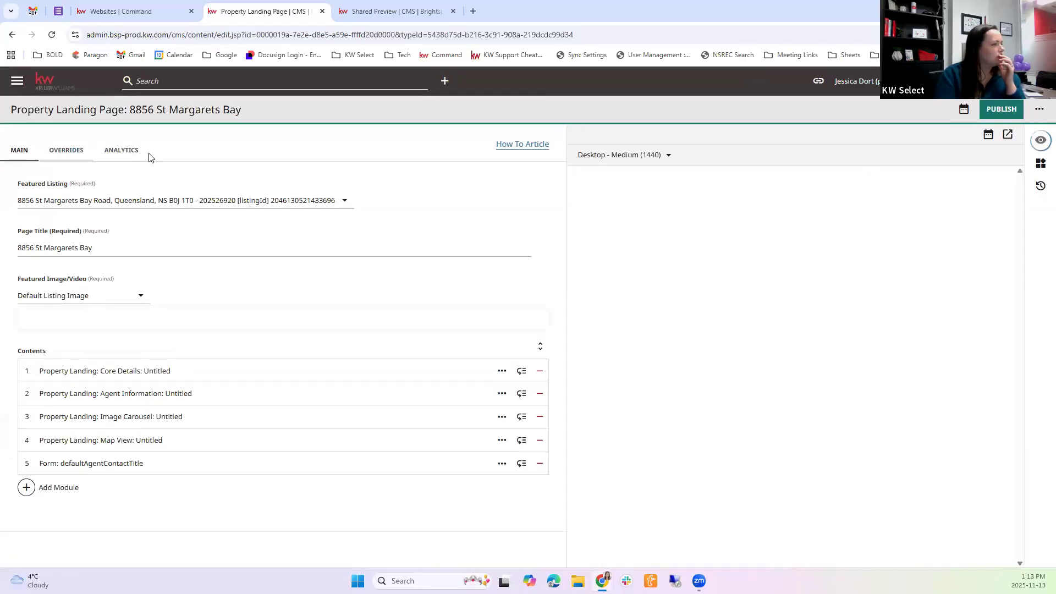
Examine the reopened landing page's Overrides and Analytics sections, page actions and list of content modules
{"action": "left_click", "coordinate": [66, 150]}
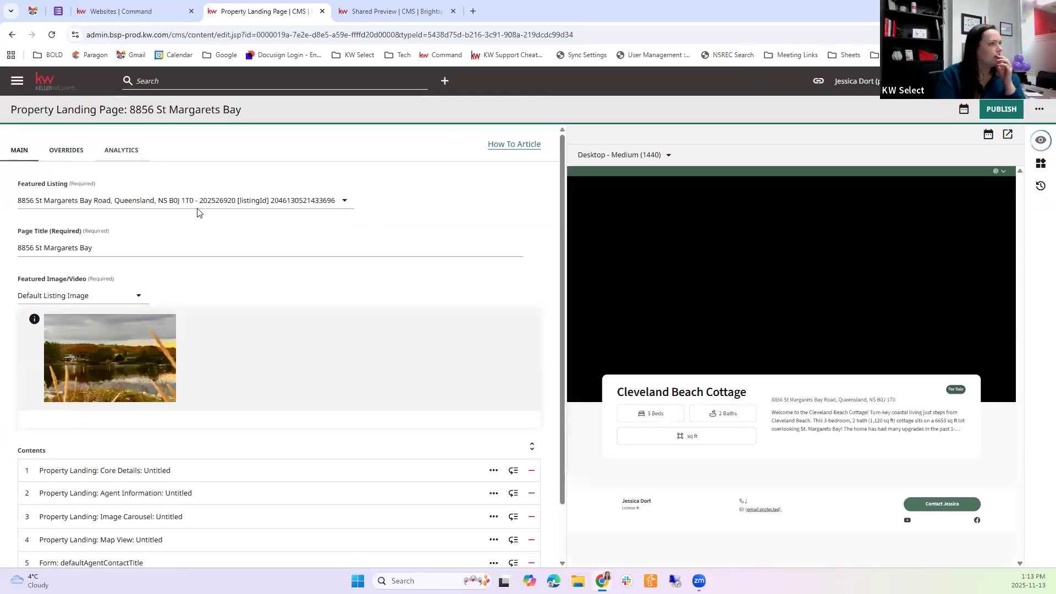
{"action": "left_click", "coordinate": [127, 152]}
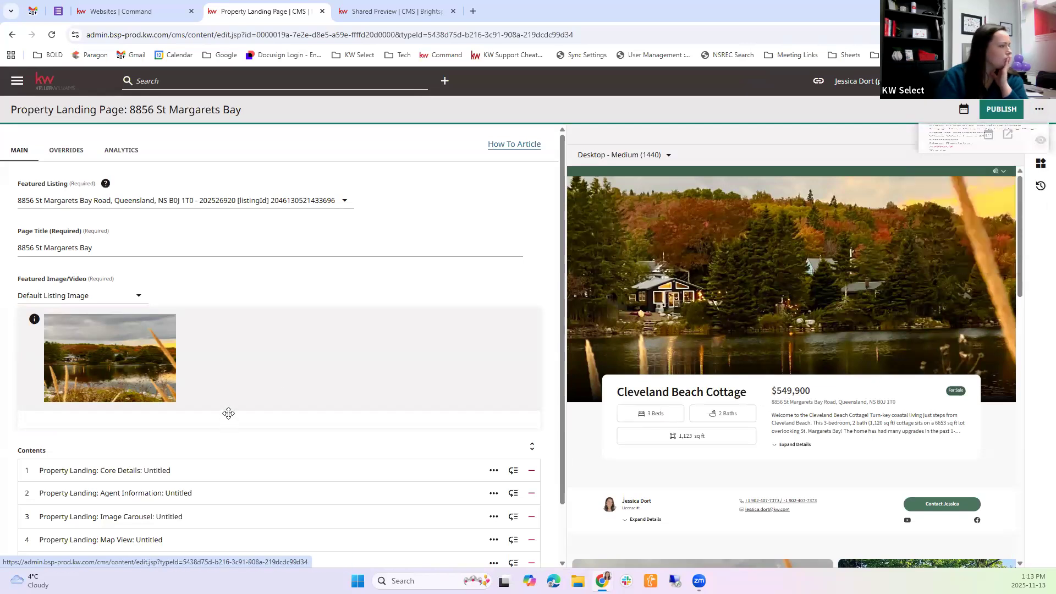
{"action": "scroll", "coordinate": [201, 307], "scroll_direction": "down", "scroll_amount": 2}
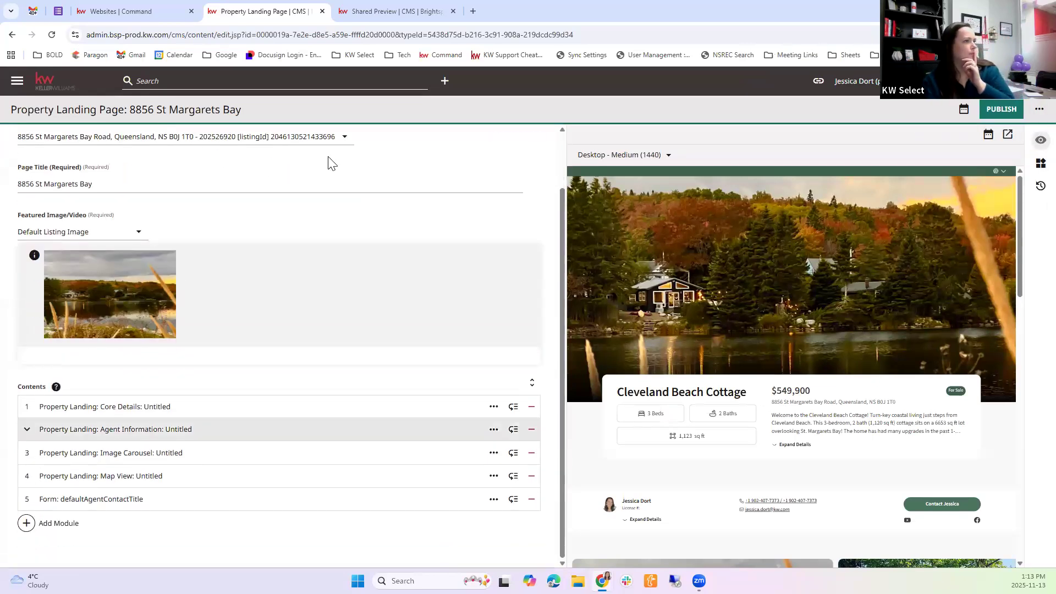
{"action": "scroll", "coordinate": [328, 162], "scroll_direction": "up", "scroll_amount": 2}
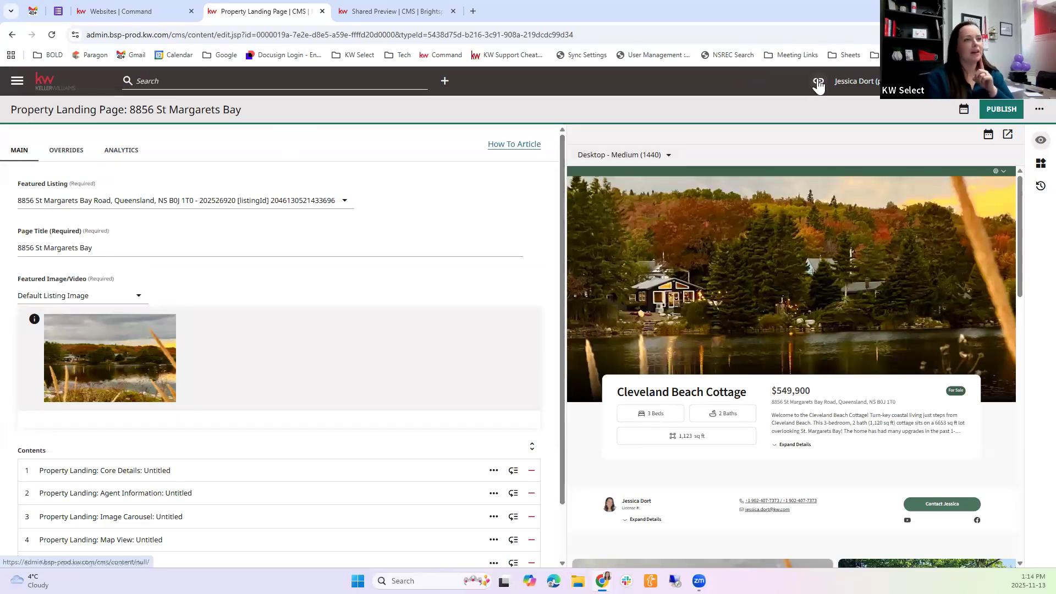
Open the KW Answers help site in a new tab and search it for "landing page"
{"action": "left_click", "coordinate": [475, 11]}
{"action": "type", "text": "ans"}
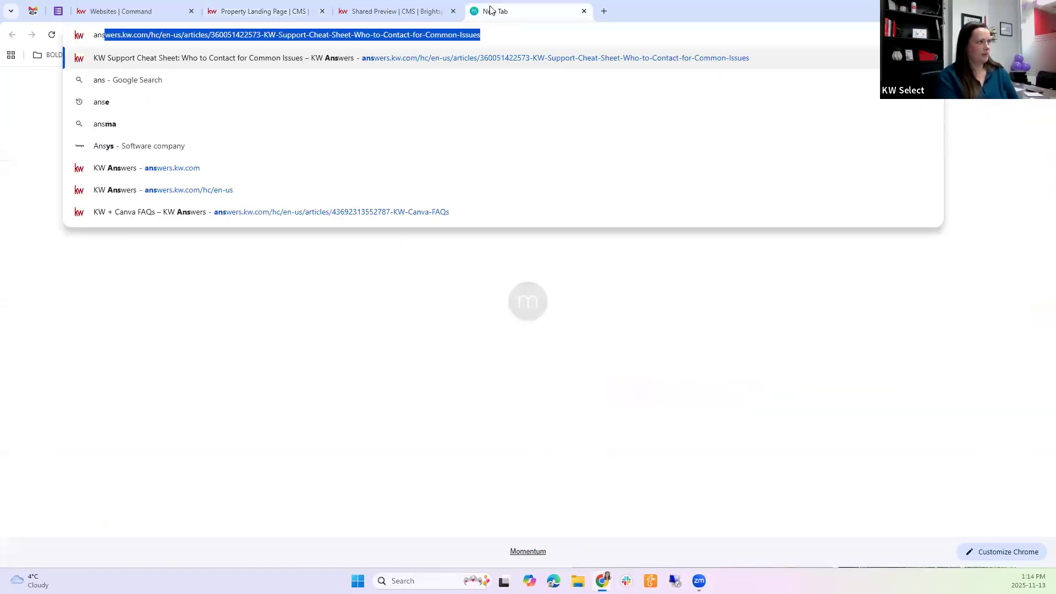
{"action": "key", "text": "Return"}
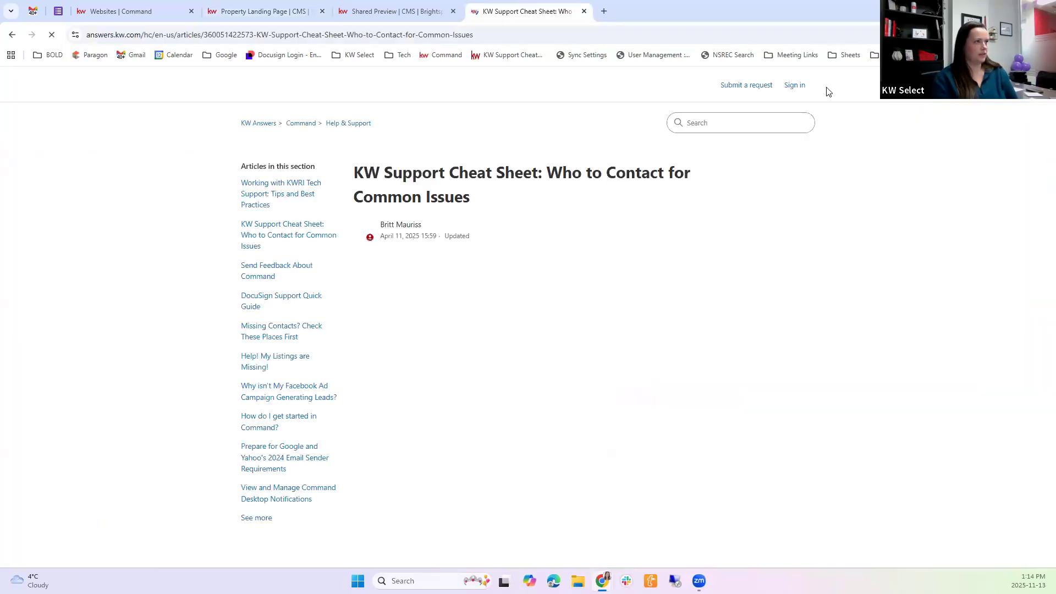
{"action": "left_click", "coordinate": [730, 124]}
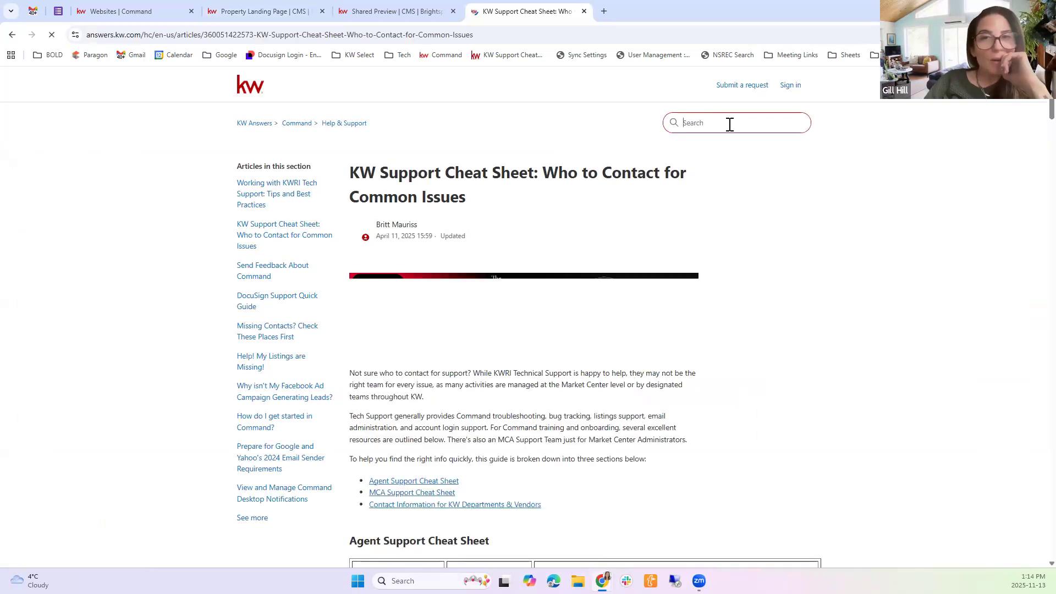
{"action": "type", "text": "landing page"}
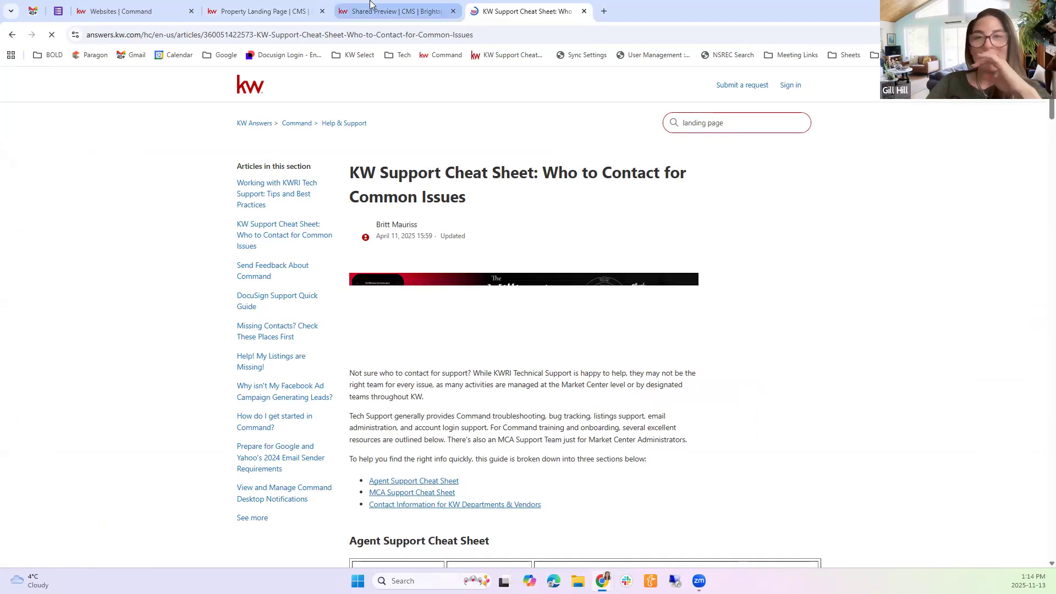
{"action": "key", "text": "Return"}
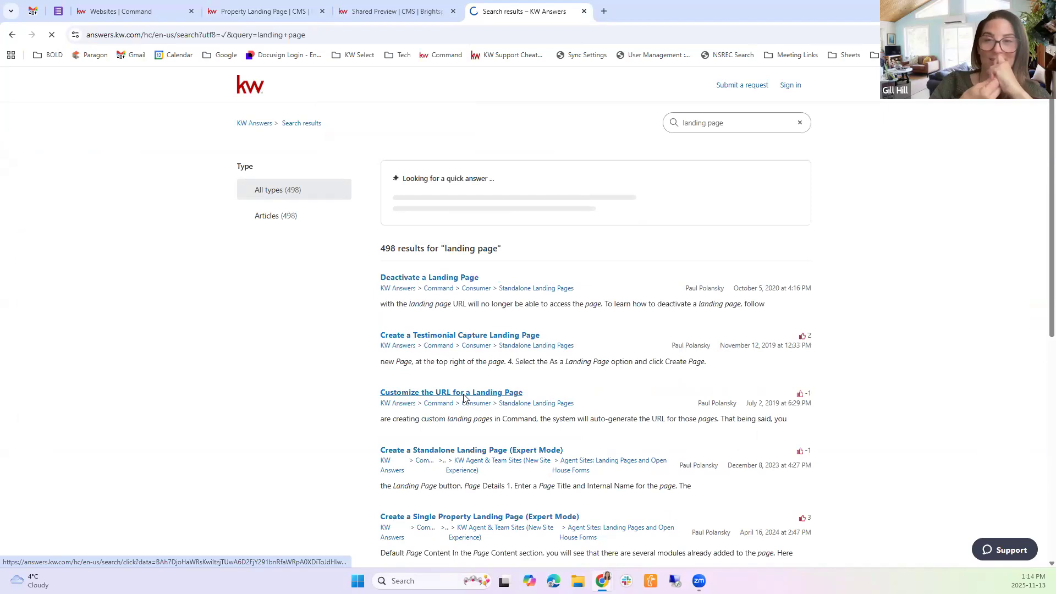
{"action": "left_click", "coordinate": [463, 397]}
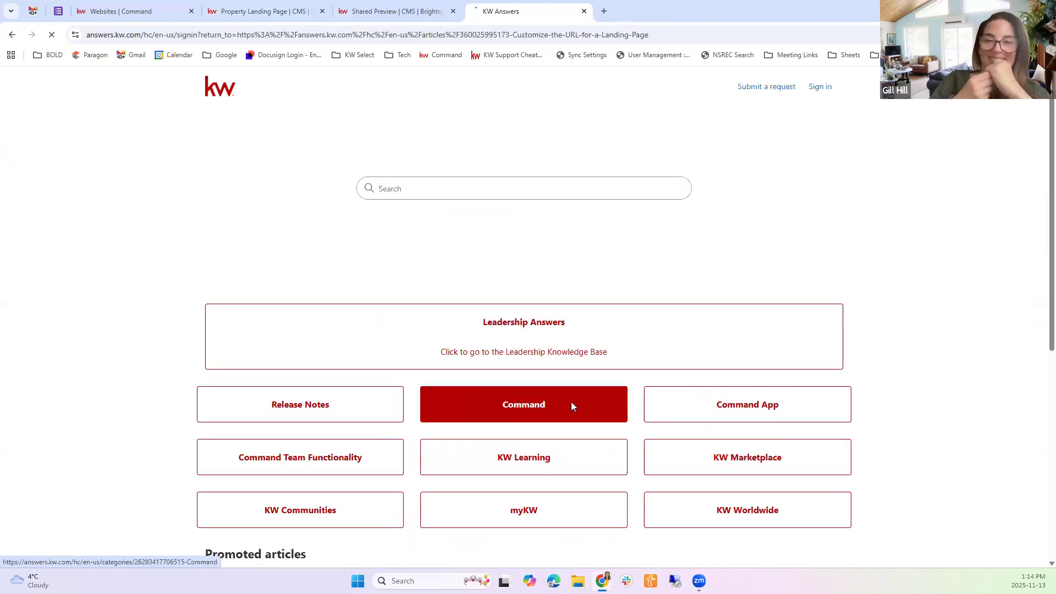
{"action": "left_click", "coordinate": [401, 4]}
{"action": "left_click", "coordinate": [500, 6]}
{"action": "left_click", "coordinate": [12, 36]}
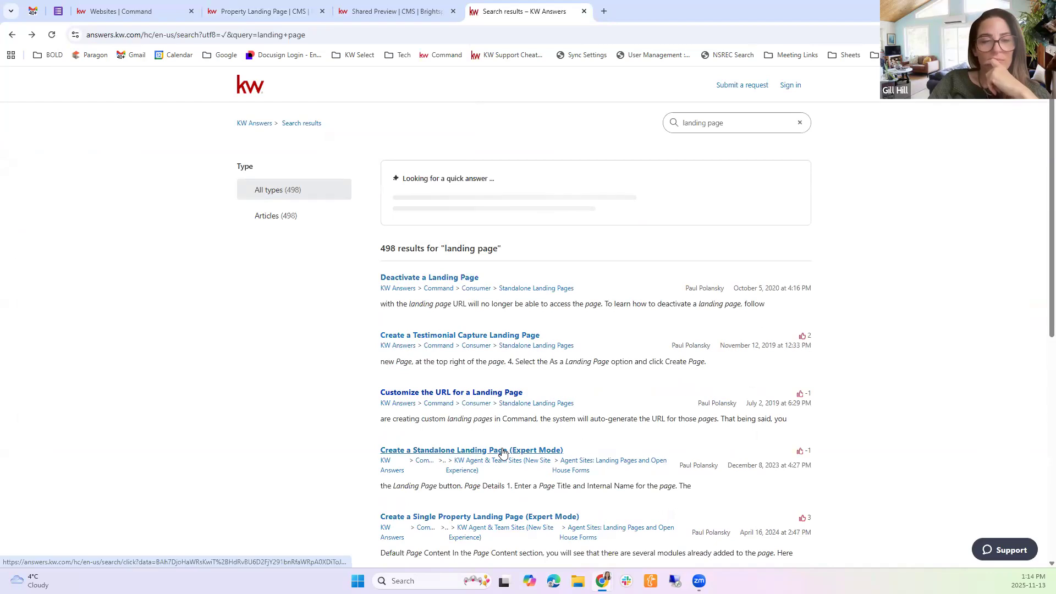
Open the "Create a Standalone Landing Page (Expert Mode)" article and read through its instructions down to the URLs section
{"action": "left_click", "coordinate": [503, 448]}
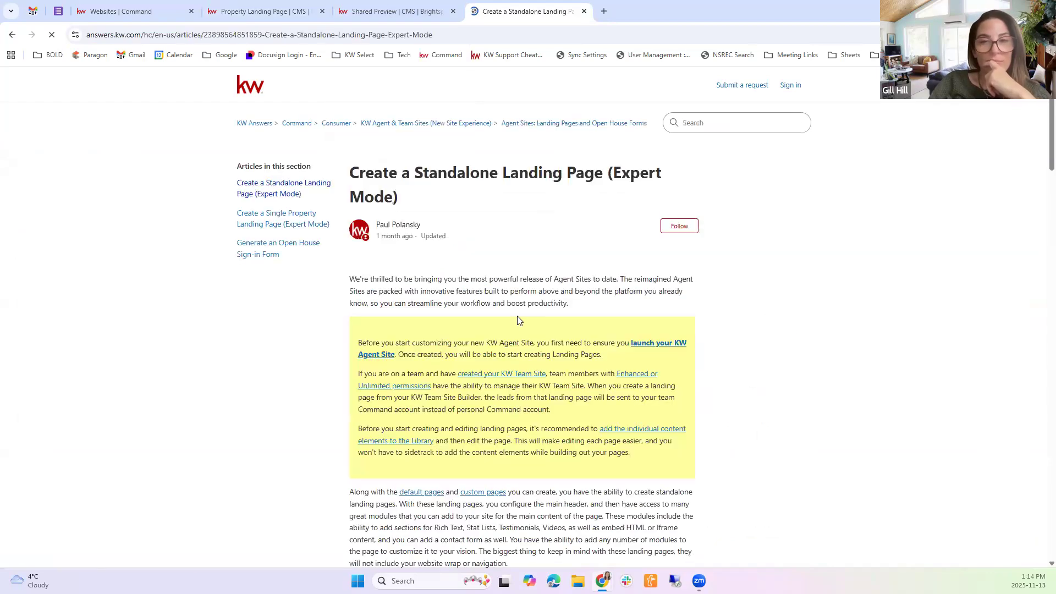
{"action": "scroll", "coordinate": [518, 381], "scroll_direction": "down", "scroll_amount": 1}
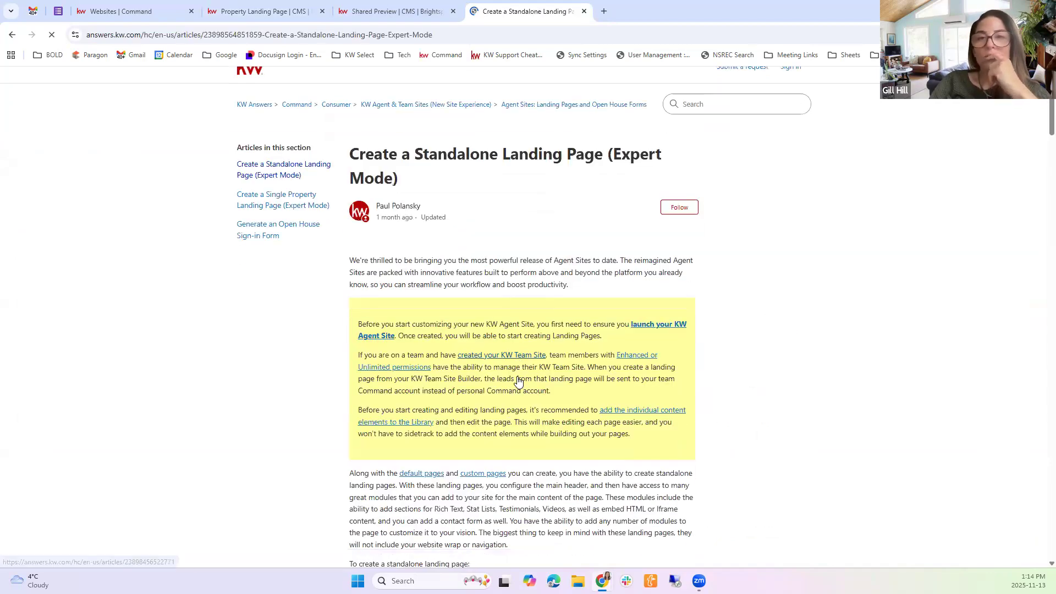
{"action": "scroll", "coordinate": [517, 380], "scroll_direction": "down", "scroll_amount": 15}
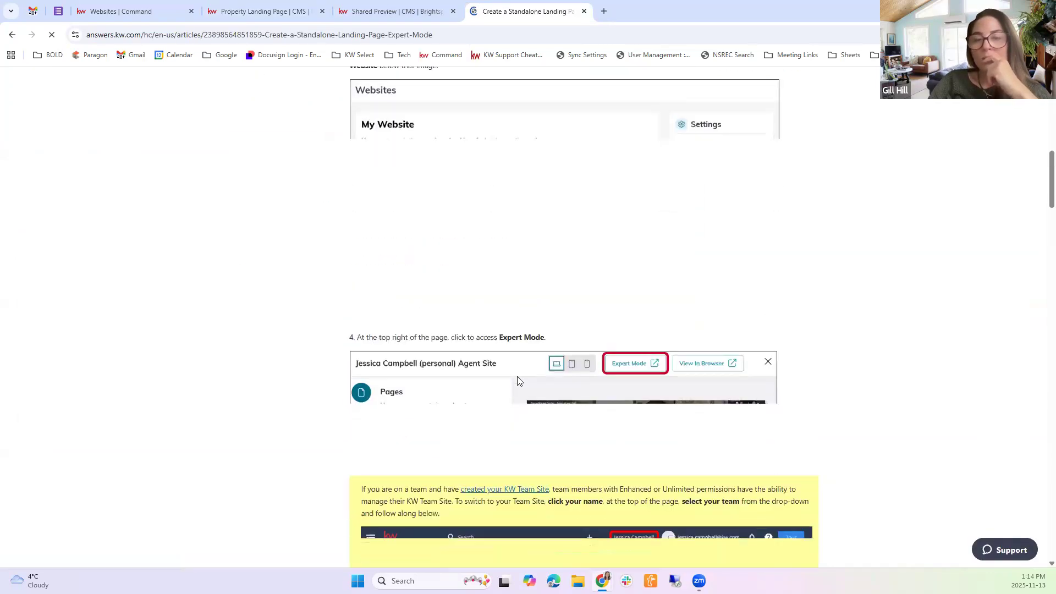
{"action": "scroll", "coordinate": [517, 380], "scroll_direction": "down", "scroll_amount": 10}
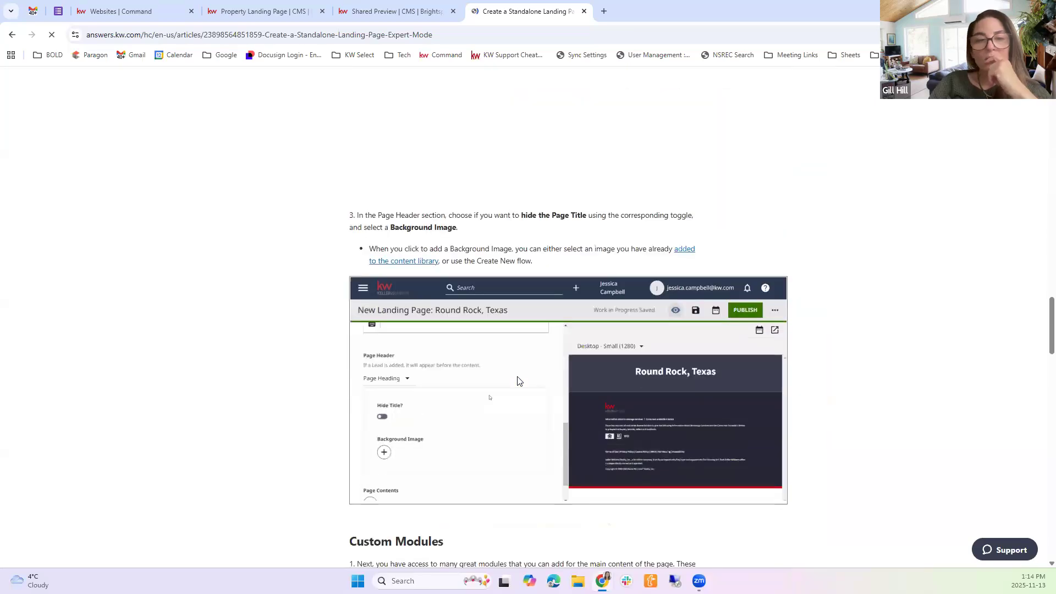
{"action": "scroll", "coordinate": [518, 381], "scroll_direction": "down", "scroll_amount": 6}
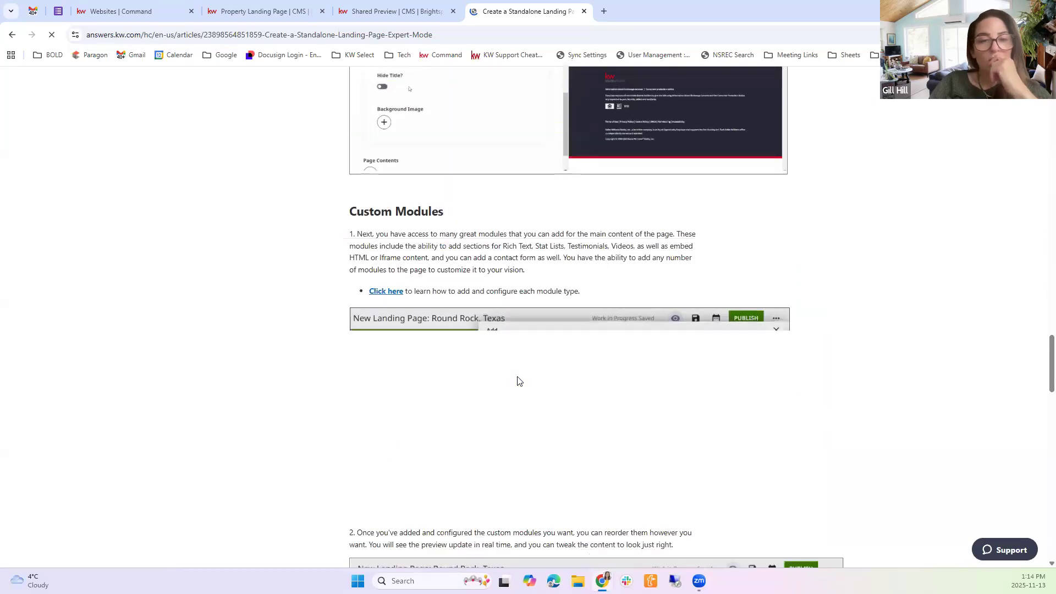
{"action": "scroll", "coordinate": [517, 381], "scroll_direction": "up", "scroll_amount": 6}
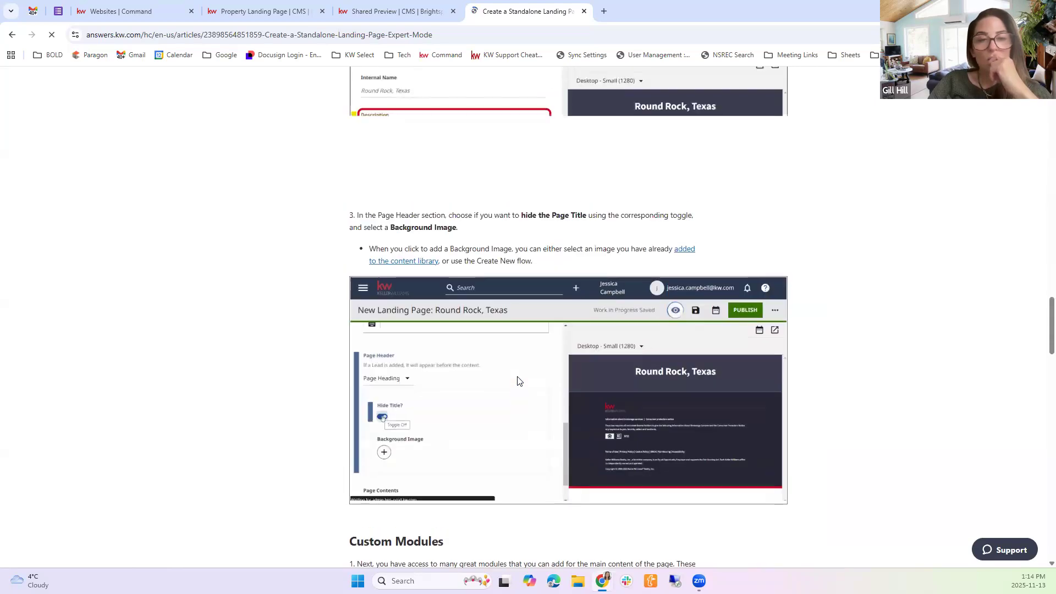
{"action": "scroll", "coordinate": [518, 381], "scroll_direction": "down", "scroll_amount": 20}
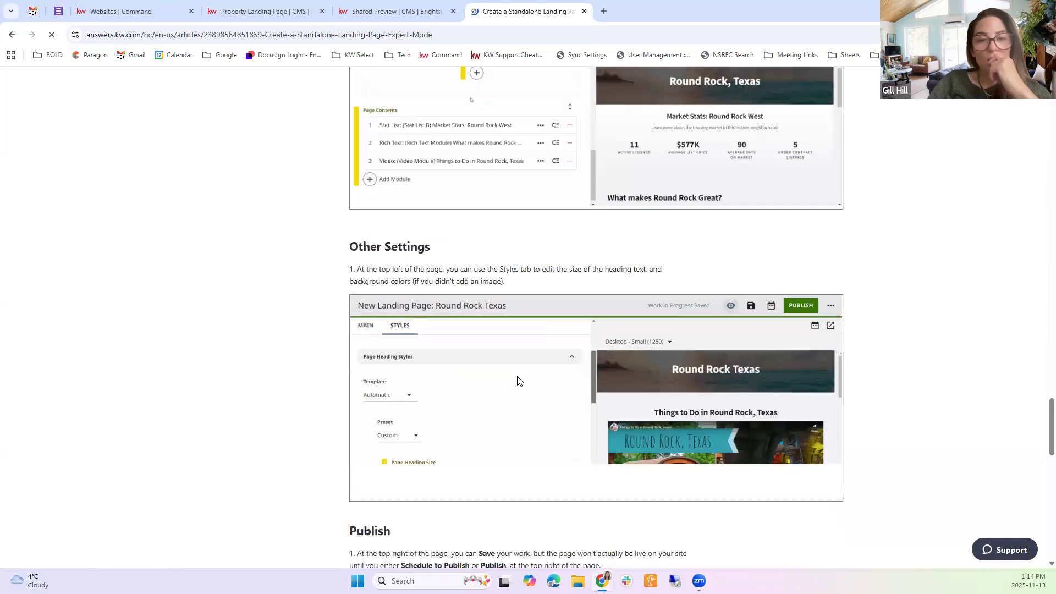
{"action": "scroll", "coordinate": [518, 377], "scroll_direction": "down", "scroll_amount": 5}
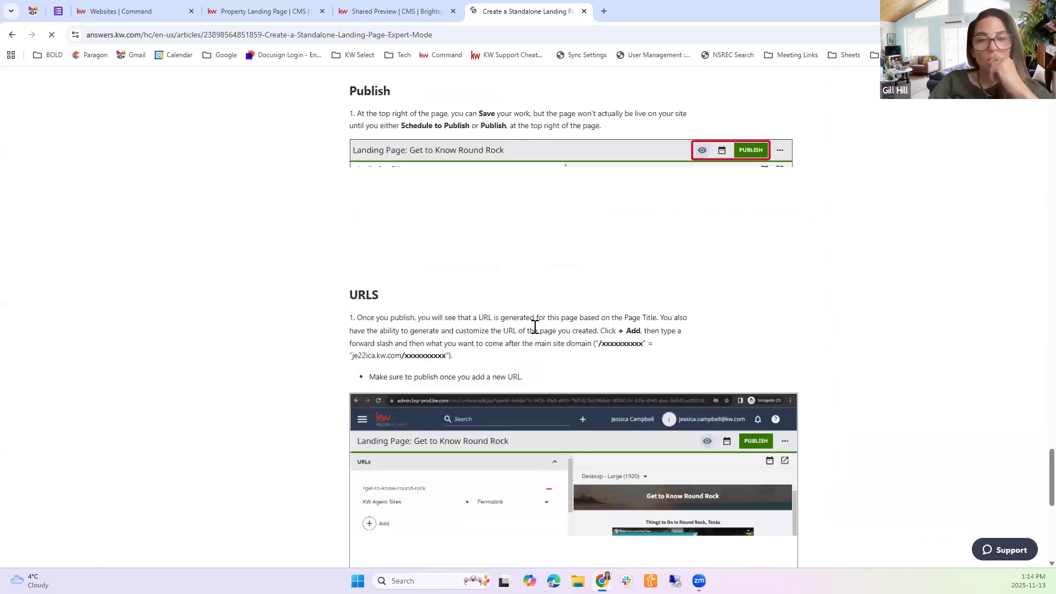
{"action": "scroll", "coordinate": [392, 215], "scroll_direction": "down", "scroll_amount": 2}
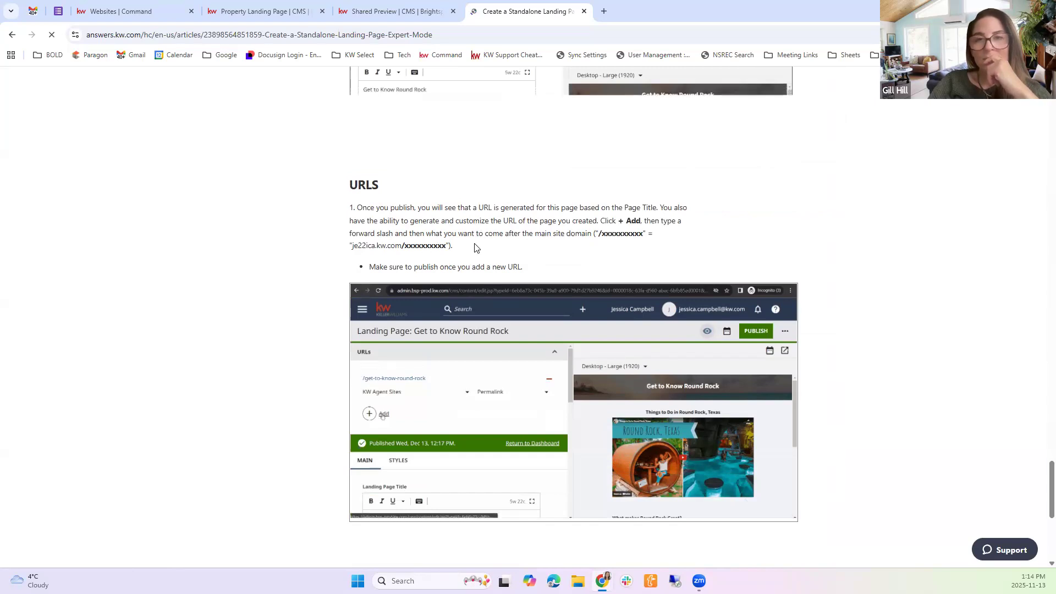
{"action": "scroll", "coordinate": [478, 253], "scroll_direction": "down", "scroll_amount": 4}
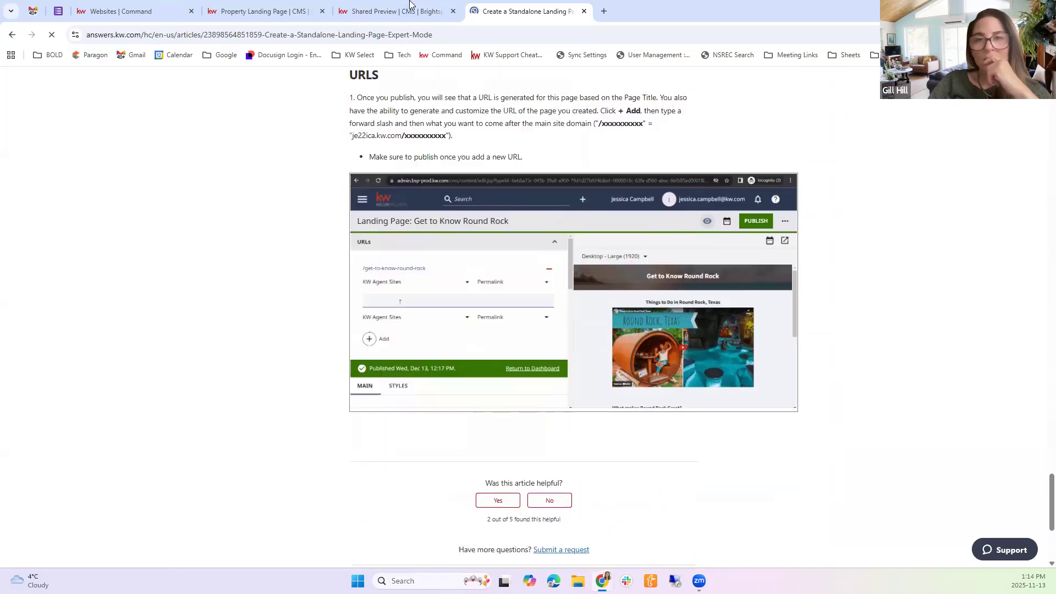
{"action": "left_click", "coordinate": [412, 8]}
{"action": "left_click", "coordinate": [520, 8]}
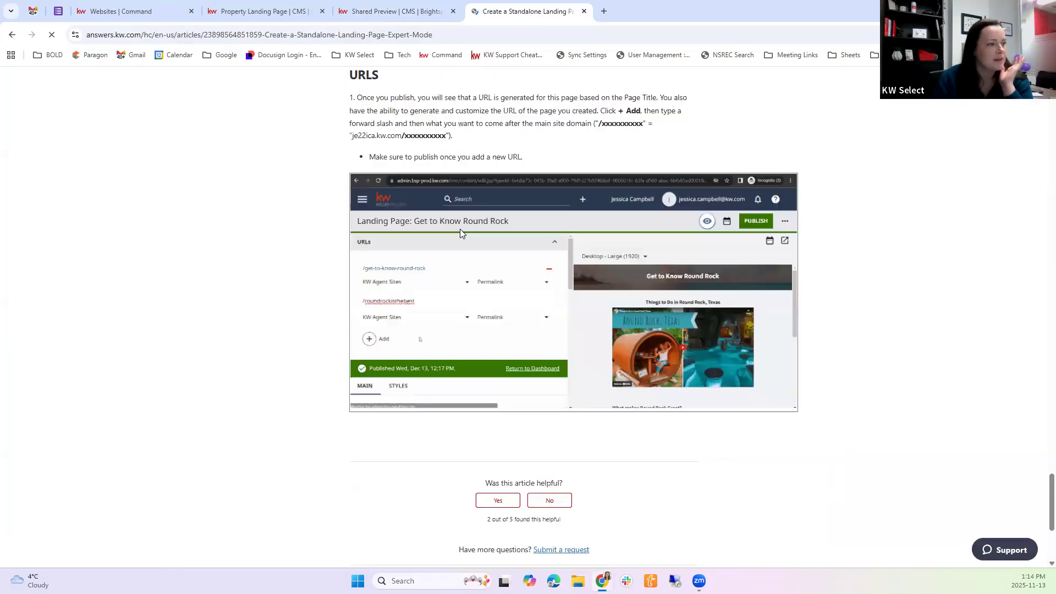
Return to the St Margarets Bay landing page editor, check its main settings and contents, and publish the page
{"action": "left_click", "coordinate": [422, 5]}
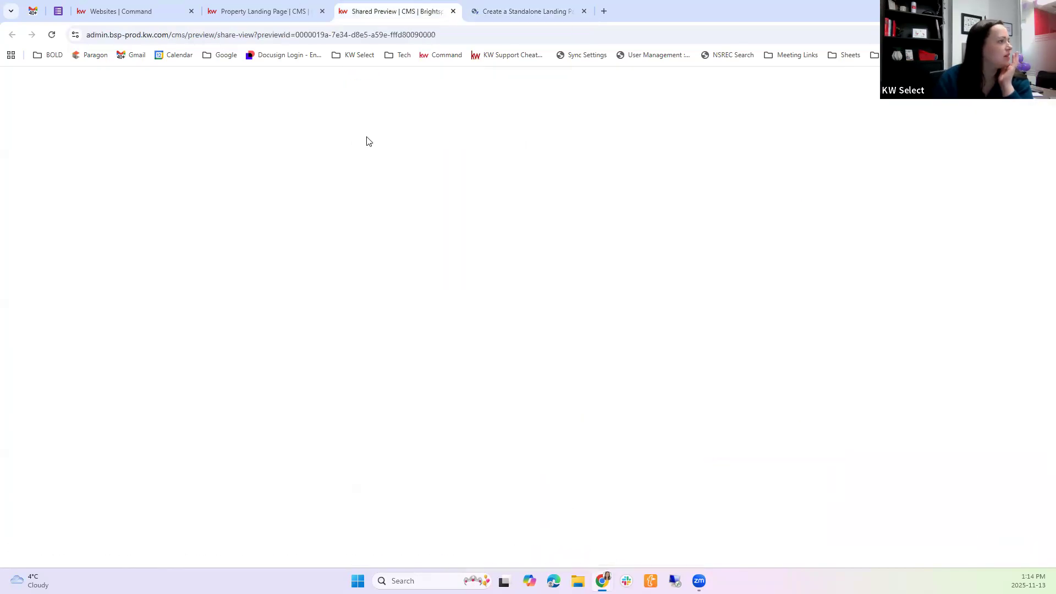
{"action": "left_click", "coordinate": [288, 7]}
{"action": "scroll", "coordinate": [301, 279], "scroll_direction": "down", "scroll_amount": 2}
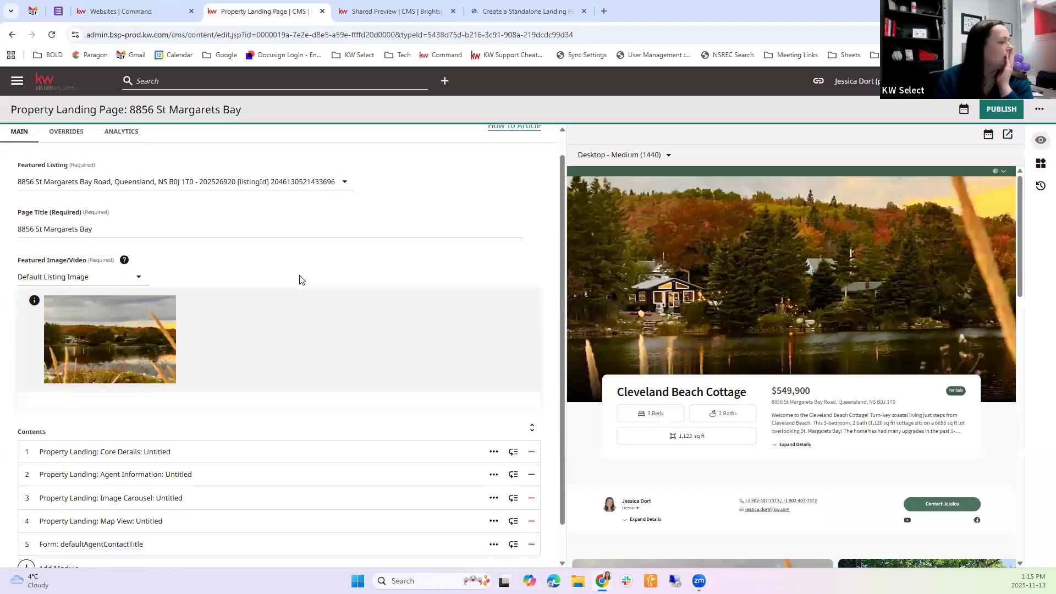
{"action": "scroll", "coordinate": [346, 213], "scroll_direction": "up", "scroll_amount": 2}
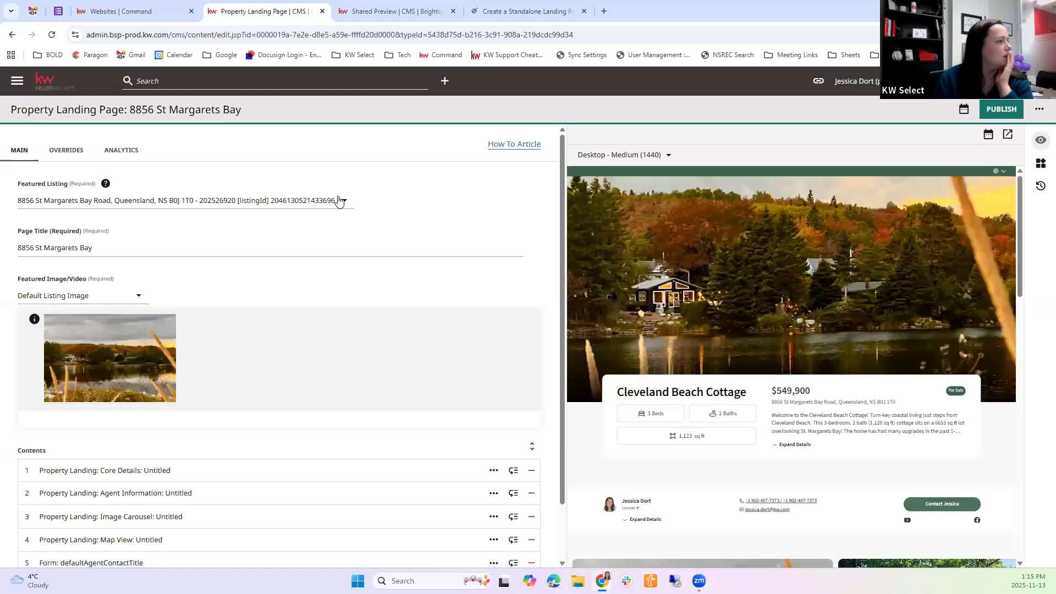
{"action": "left_click", "coordinate": [996, 109]}
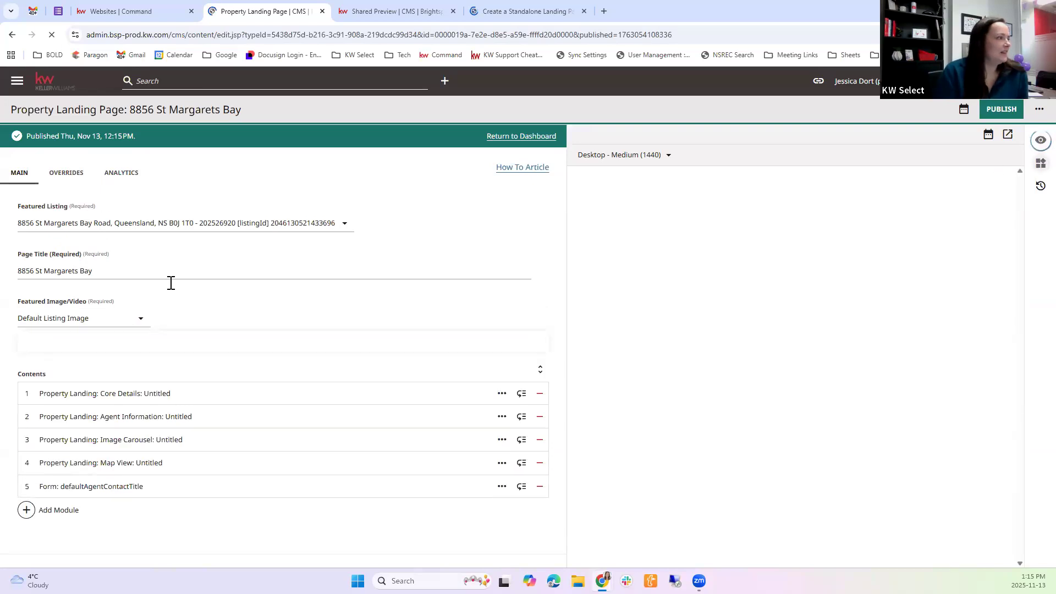
Open the live landing page in a new tab using the agent site's domain followed by the page title written with hyphens
{"action": "left_click", "coordinate": [604, 9]}
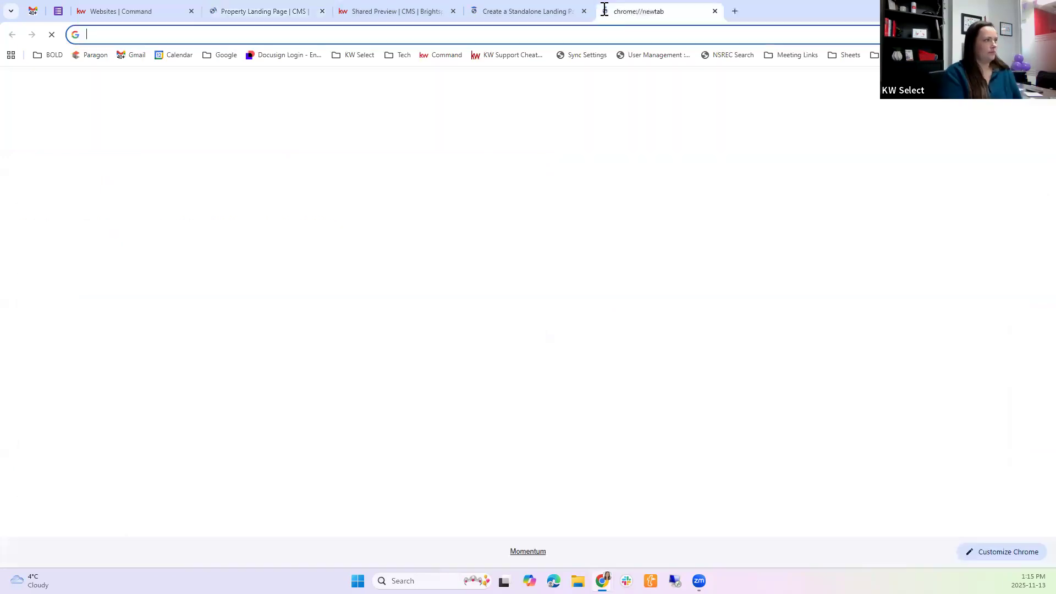
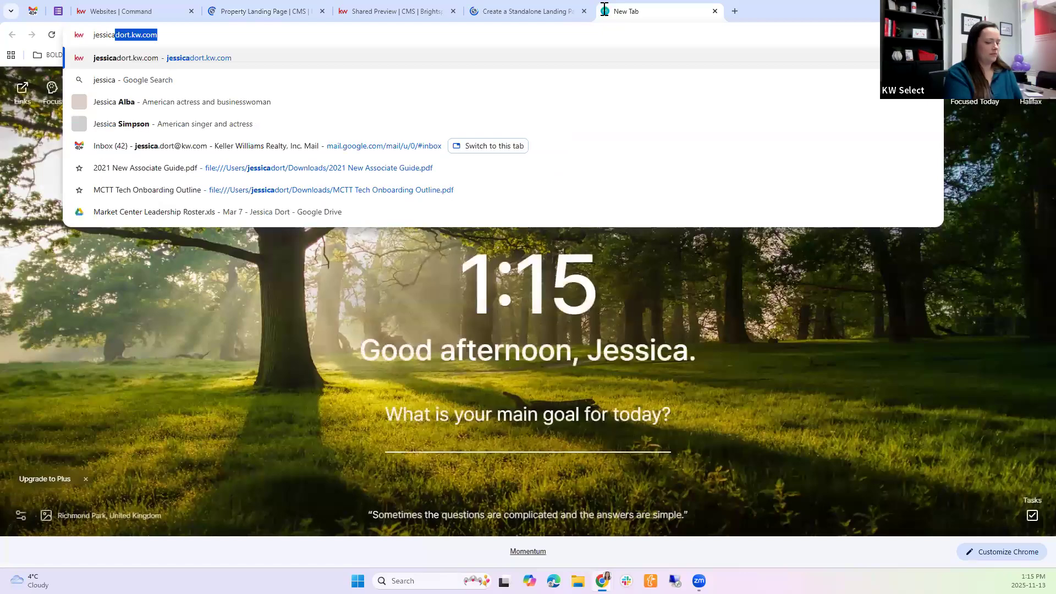
{"action": "key", "text": "Right"}
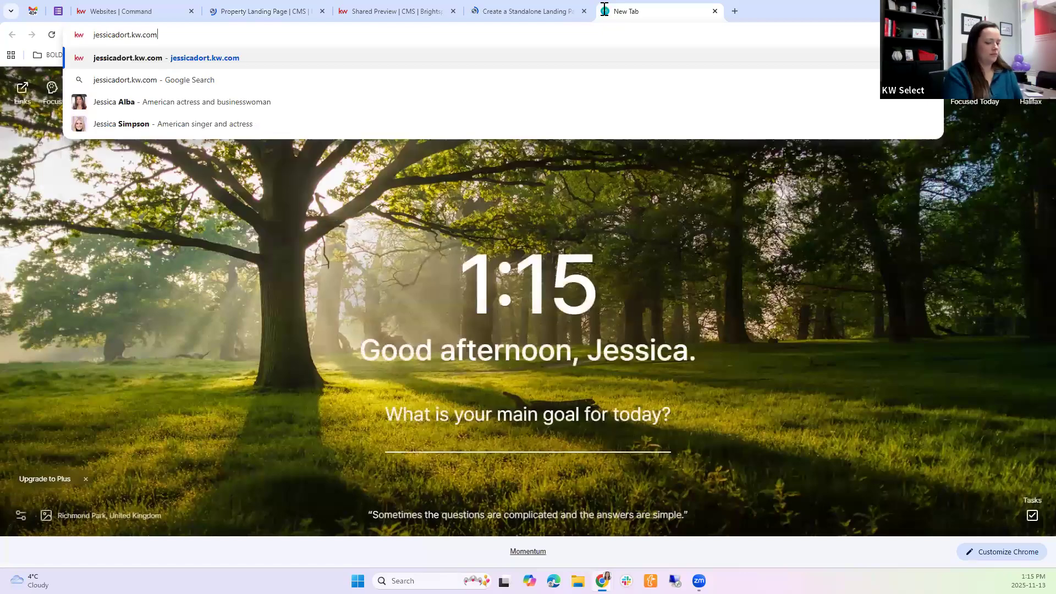
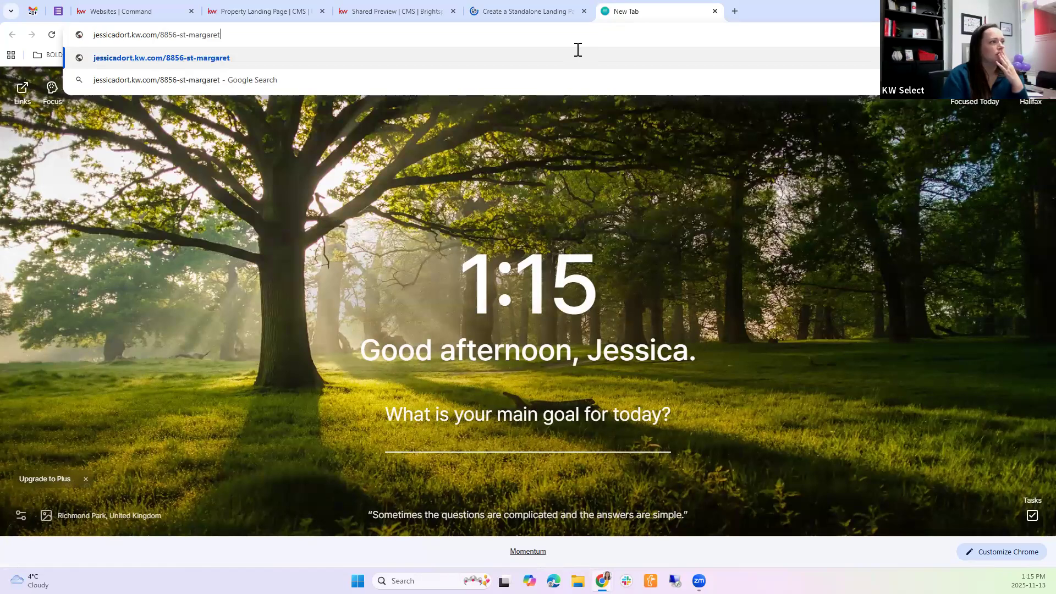
{"action": "key", "text": "Return"}
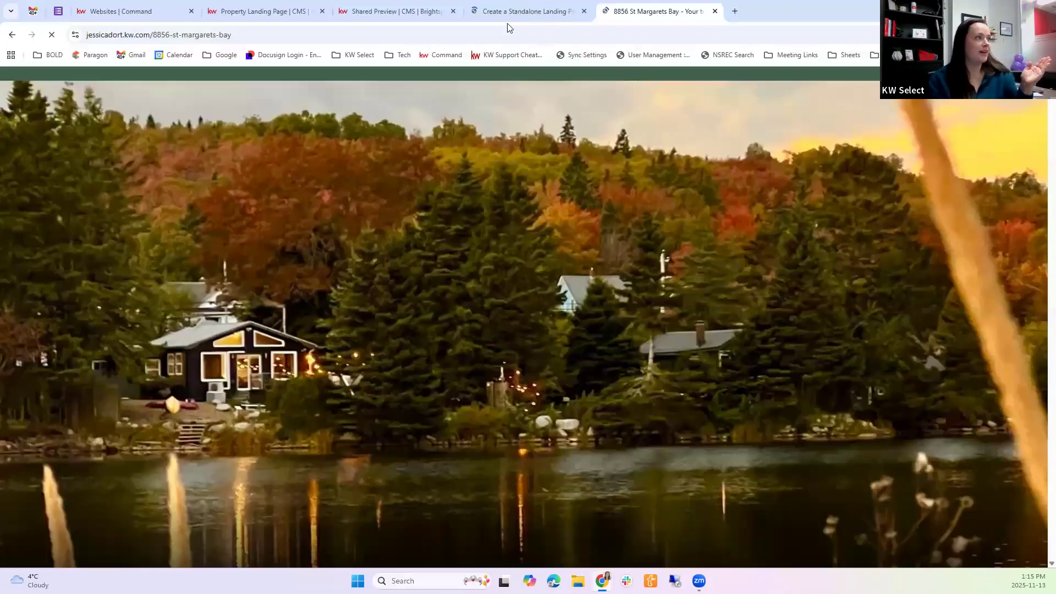
Revisit the help article, shared preview and editor, and highlight the path after the domain in the live page's URL
{"action": "left_click", "coordinate": [495, 12]}
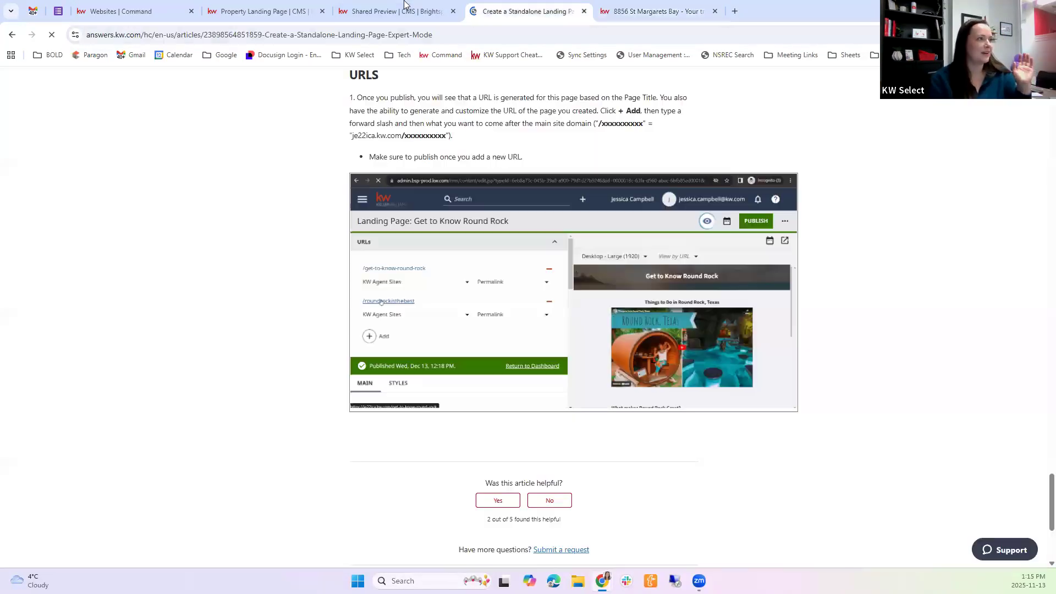
{"action": "left_click", "coordinate": [403, 11]}
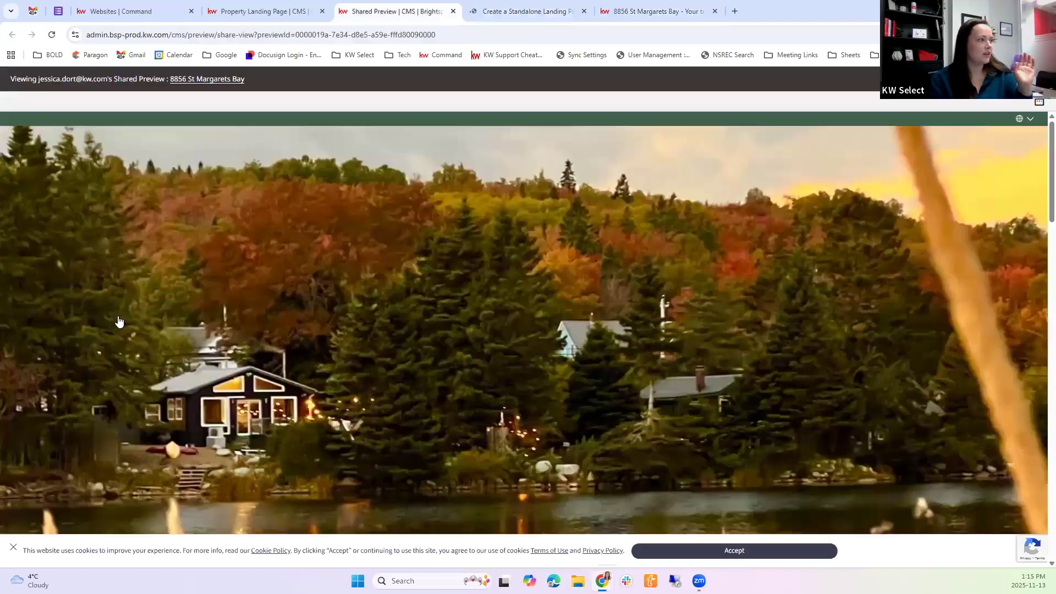
{"action": "key", "text": "ctrl+shift+Tab"}
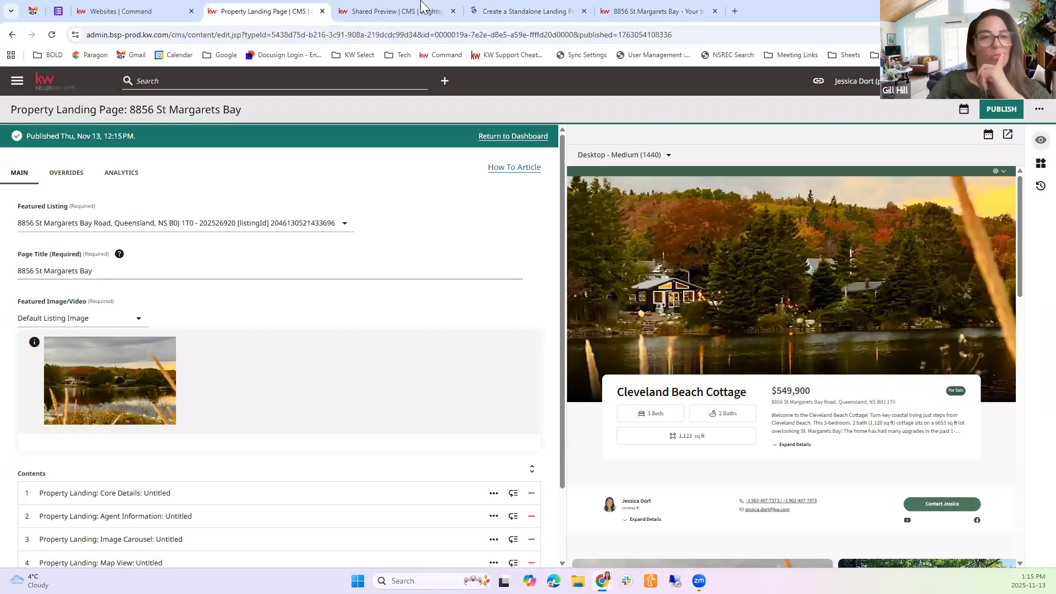
{"action": "left_click", "coordinate": [654, 11]}
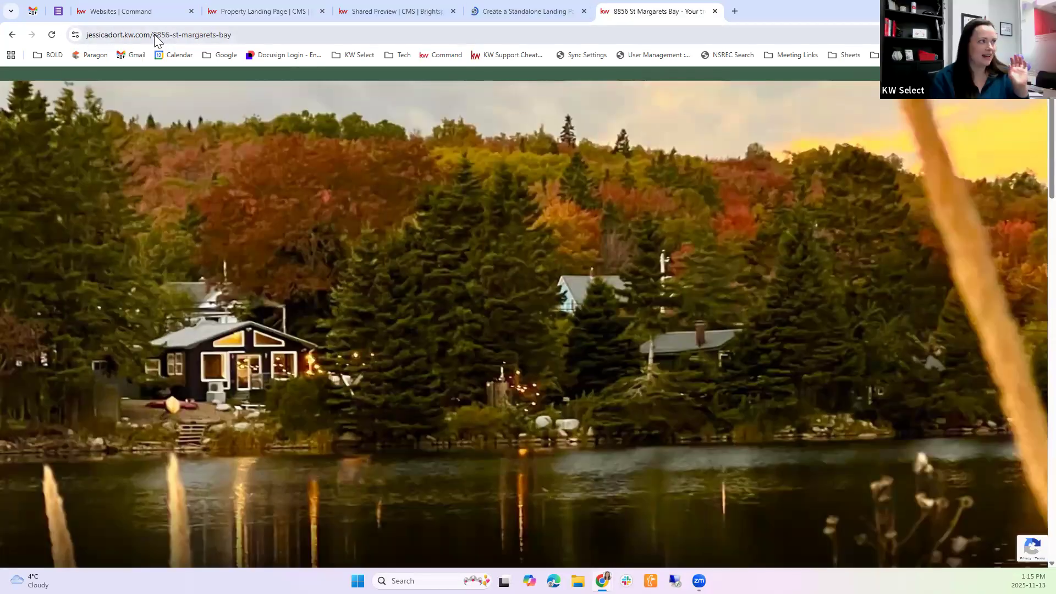
{"action": "left_click", "coordinate": [160, 35]}
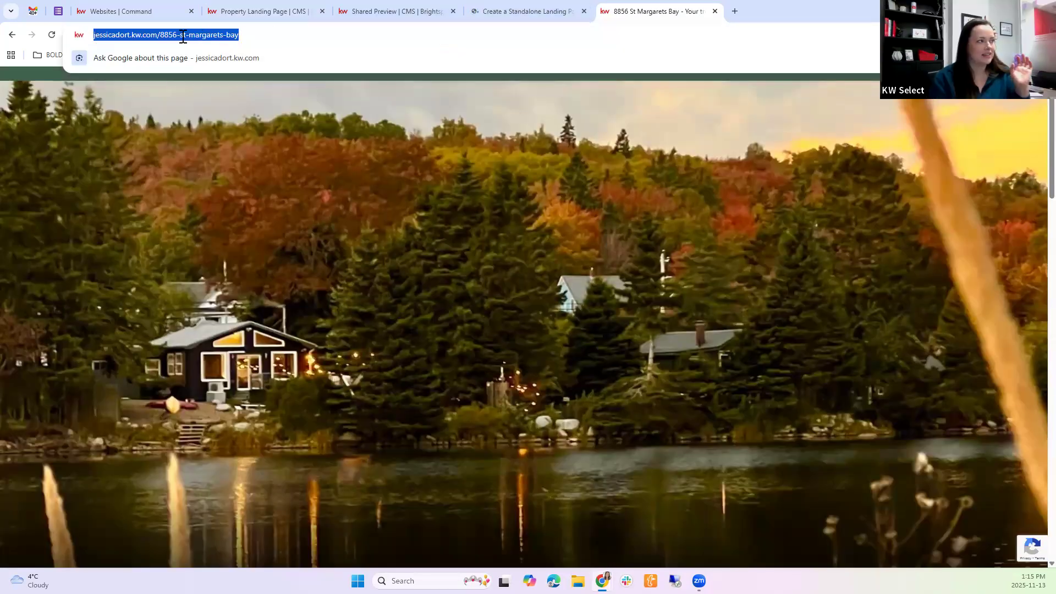
{"action": "left_click_drag", "start_coordinate": [158, 35], "coordinate": [298, 58]}
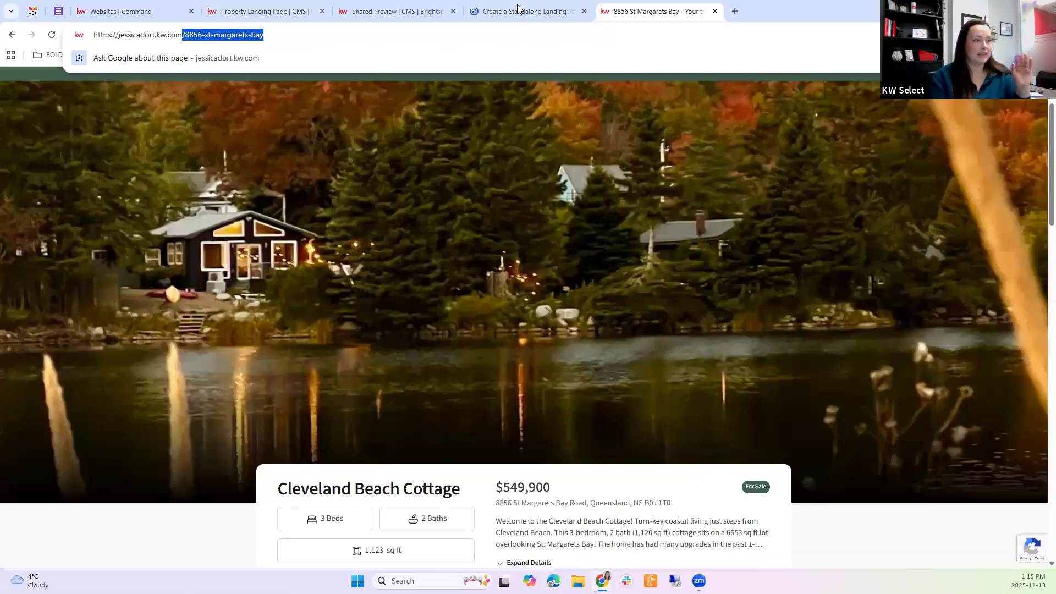
Highlight the article's note that the URL is generated from the page title, and locate the Page Title in the landing page editor
{"action": "left_click", "coordinate": [519, 11]}
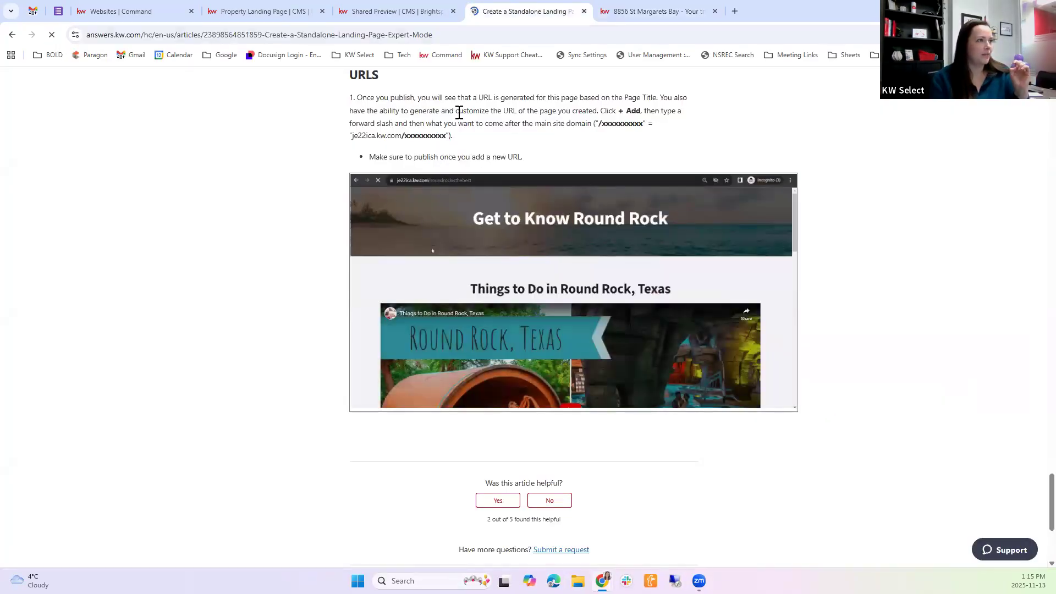
{"action": "left_click_drag", "start_coordinate": [476, 98], "coordinate": [688, 98]}
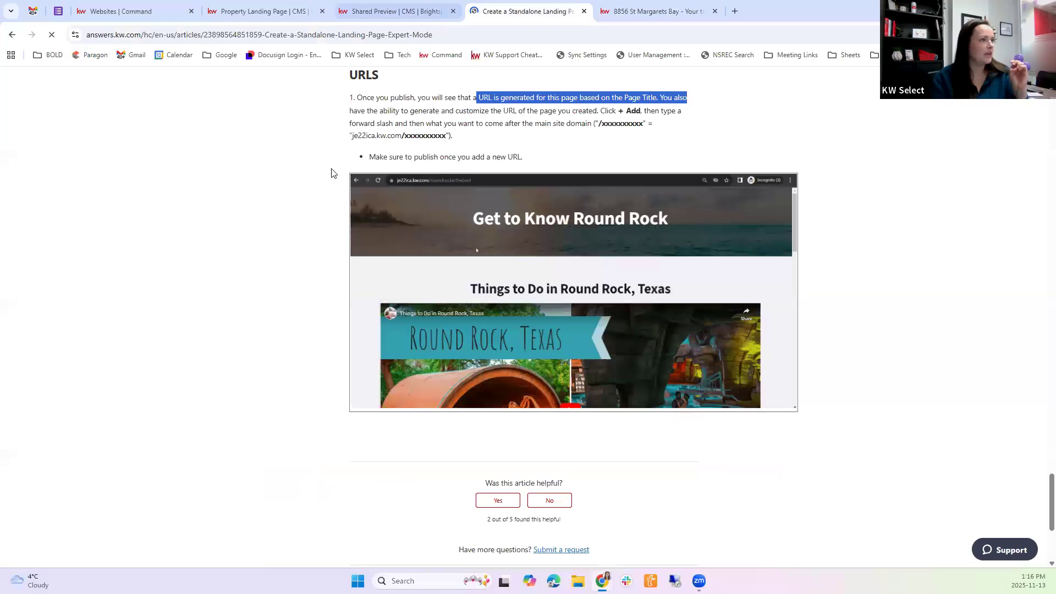
{"action": "key", "text": "ctrl+shift+Tab"}
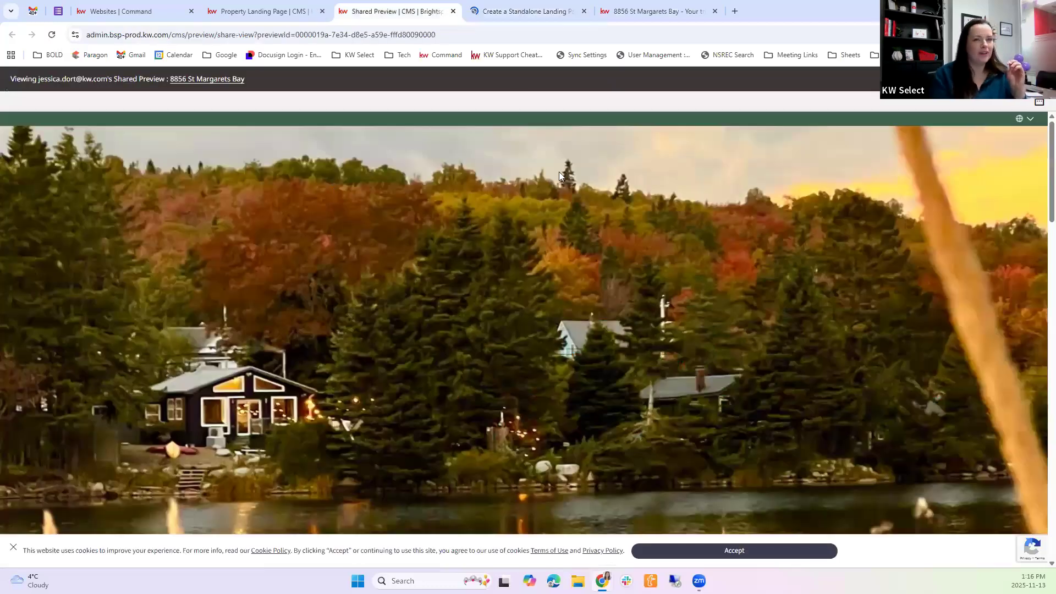
{"action": "key", "text": "ctrl+shift+Tab"}
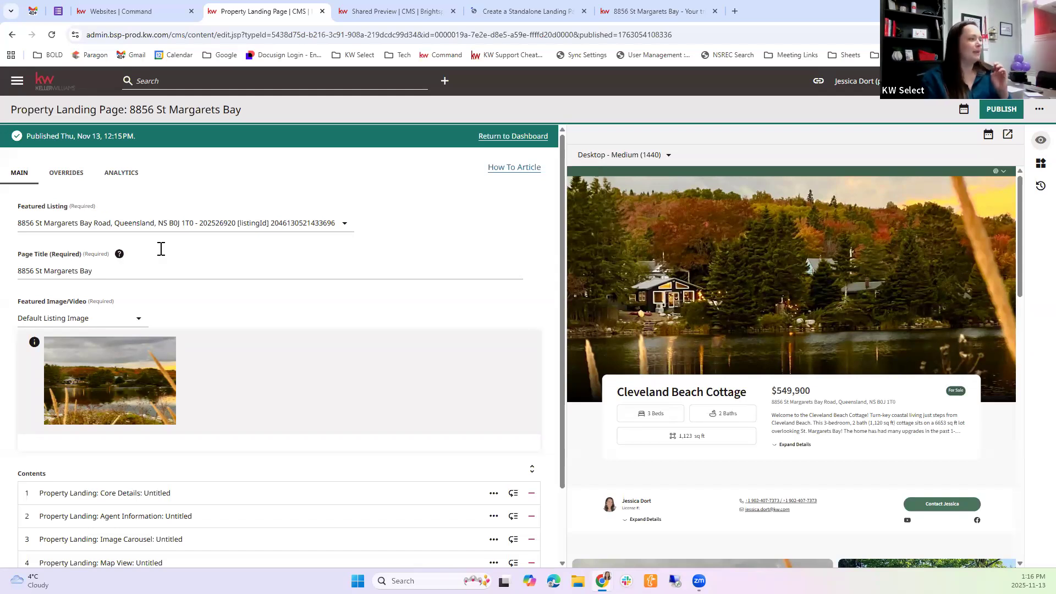
{"action": "triple_click", "coordinate": [34, 270]}
{"action": "left_click", "coordinate": [160, 275]}
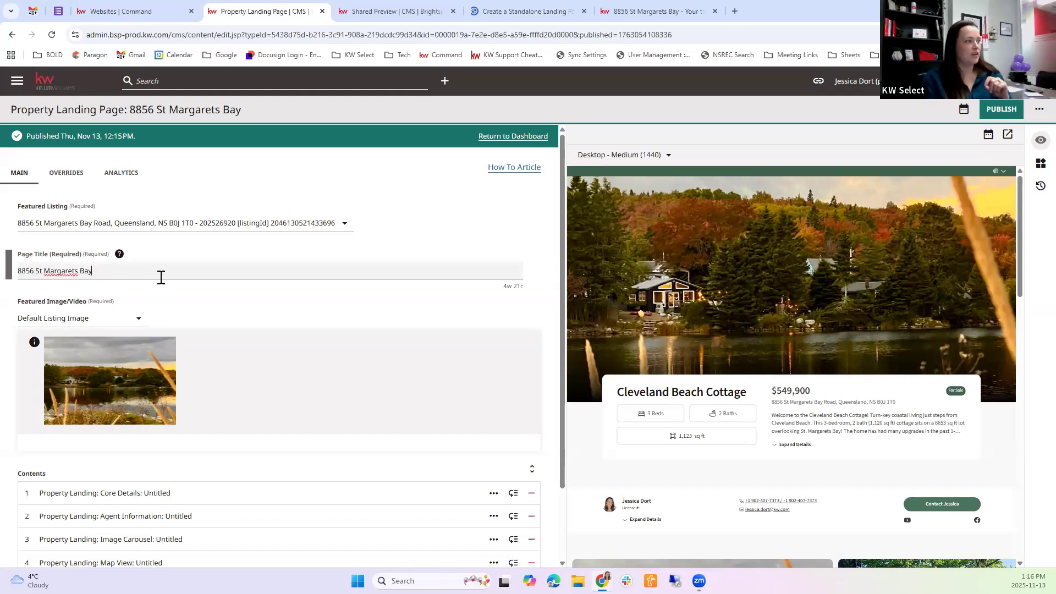
{"action": "left_click_drag", "start_coordinate": [30, 259], "coordinate": [121, 287]}
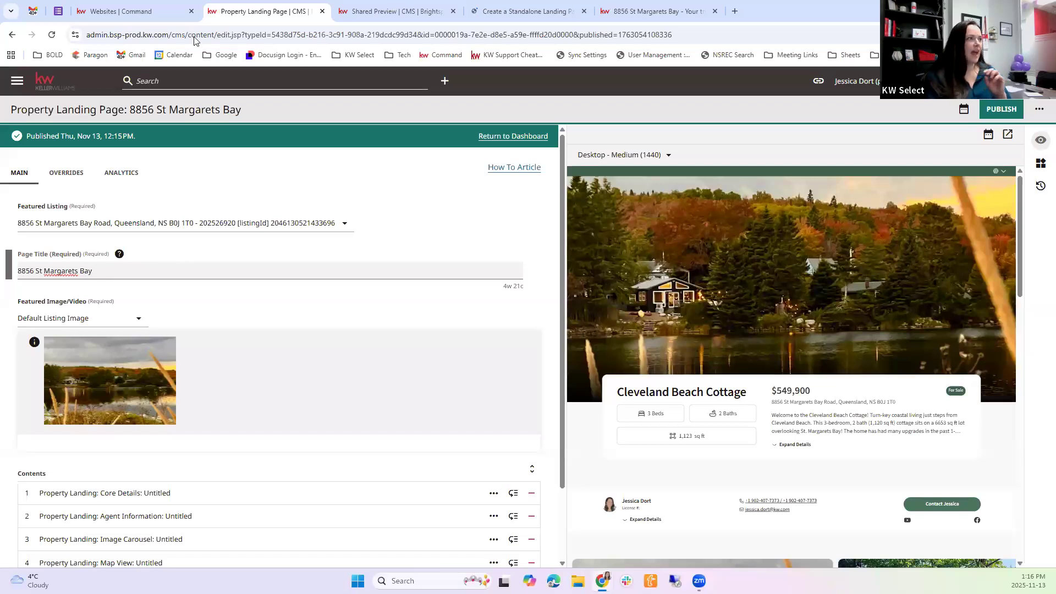
Return to the live landing page and highlight its full web address, including the agent site's domain
{"action": "key", "text": "ctrl+Tab"}
{"action": "key", "text": "ctrl+Tab"}
{"action": "key", "text": "ctrl+Tab"}
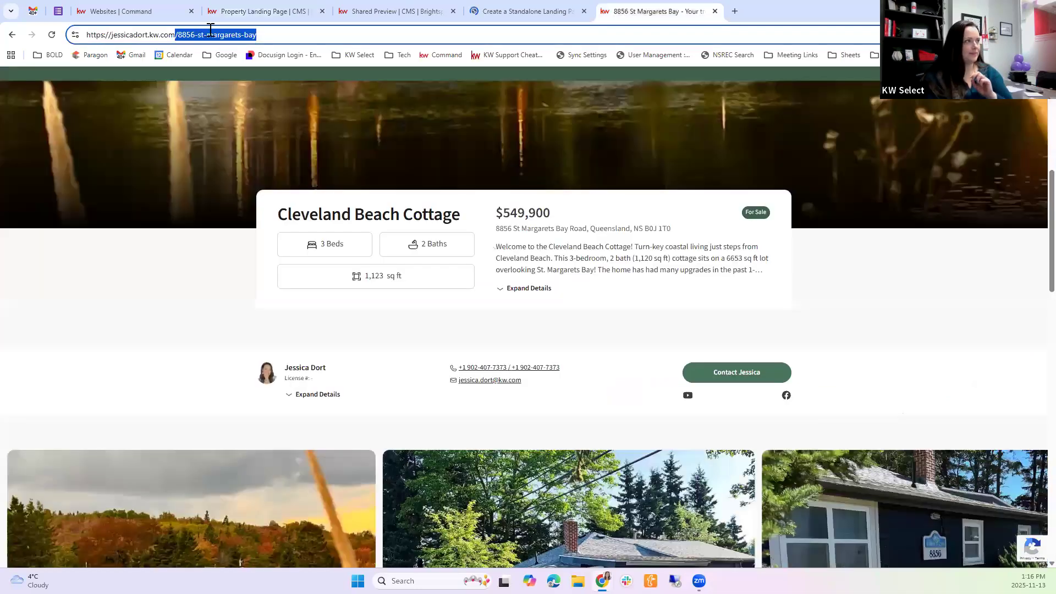
{"action": "left_click_drag", "start_coordinate": [258, 34], "coordinate": [113, 34]}
{"action": "left_click", "coordinate": [500, 85]}
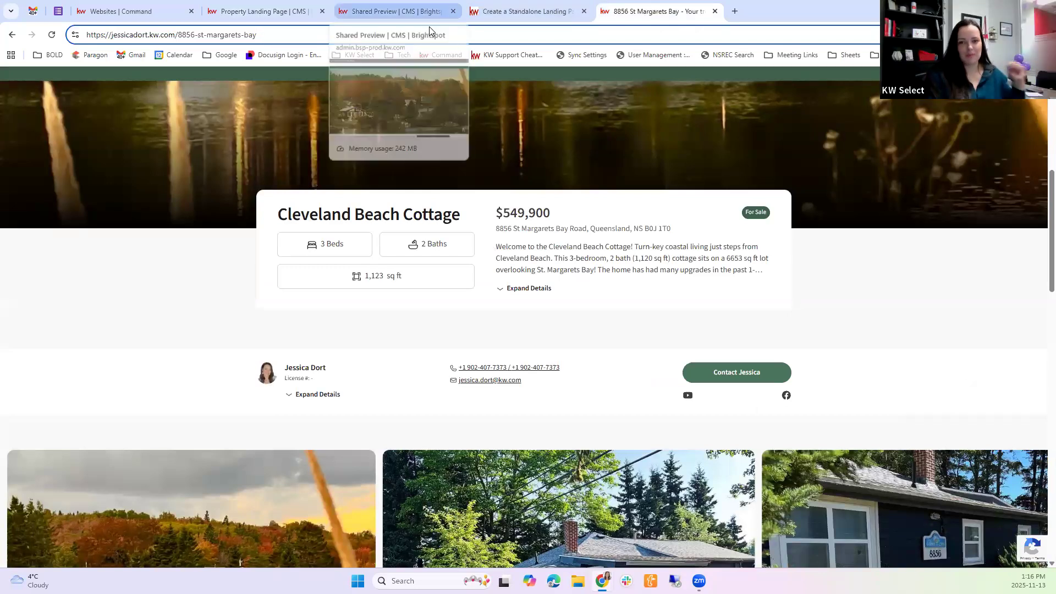
Check the landing page's settings and contents in the editor, and select the full URL of the live page
{"action": "left_click", "coordinate": [277, 5]}
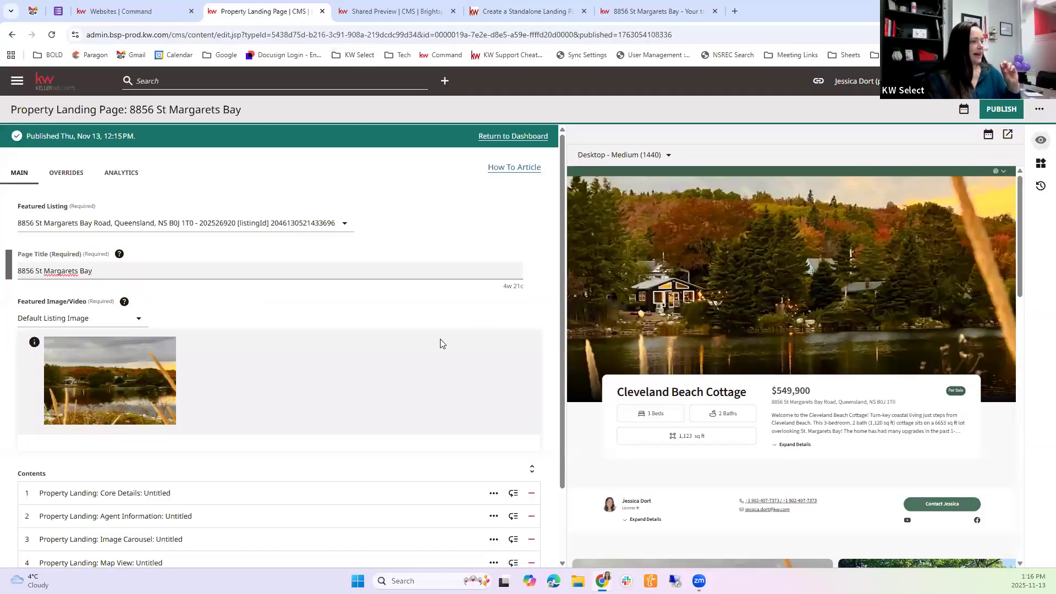
{"action": "scroll", "coordinate": [441, 282], "scroll_direction": "down", "scroll_amount": 1}
{"action": "scroll", "coordinate": [444, 280], "scroll_direction": "up", "scroll_amount": 1}
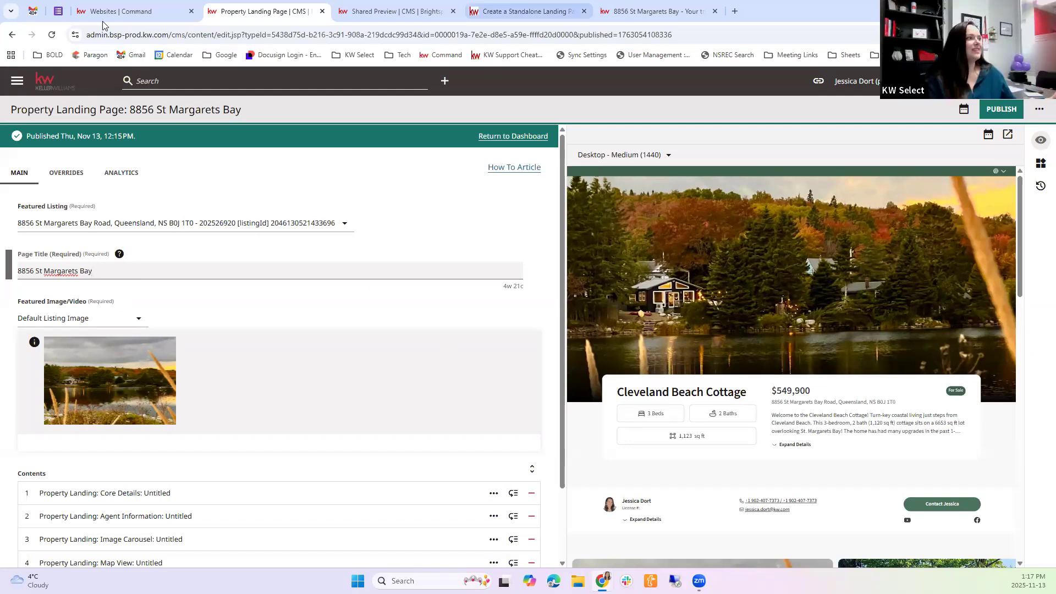
{"action": "key", "text": "ctrl+9"}
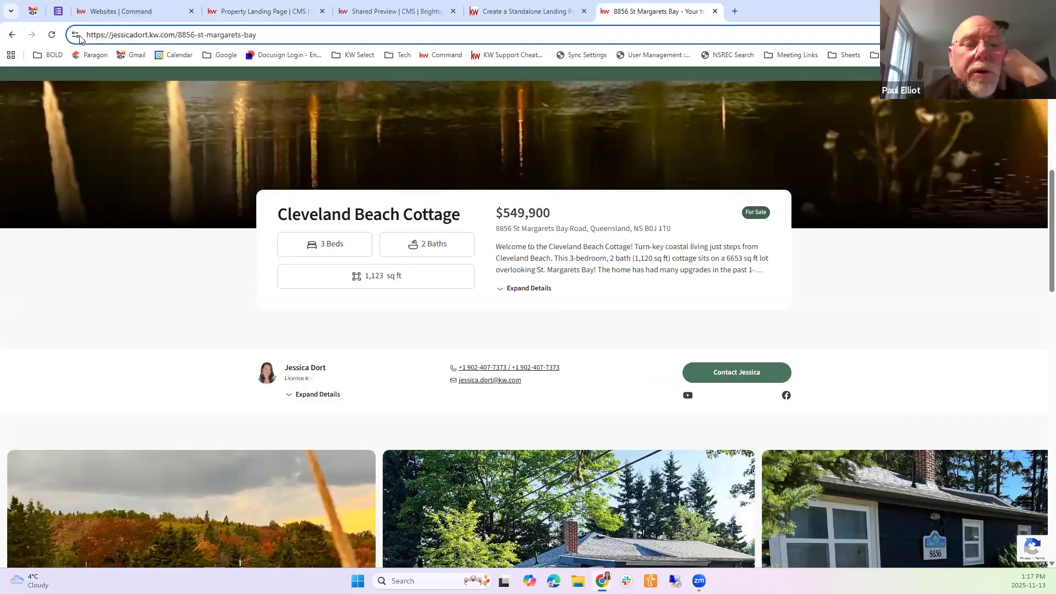
{"action": "key", "text": "ctrl+l"}
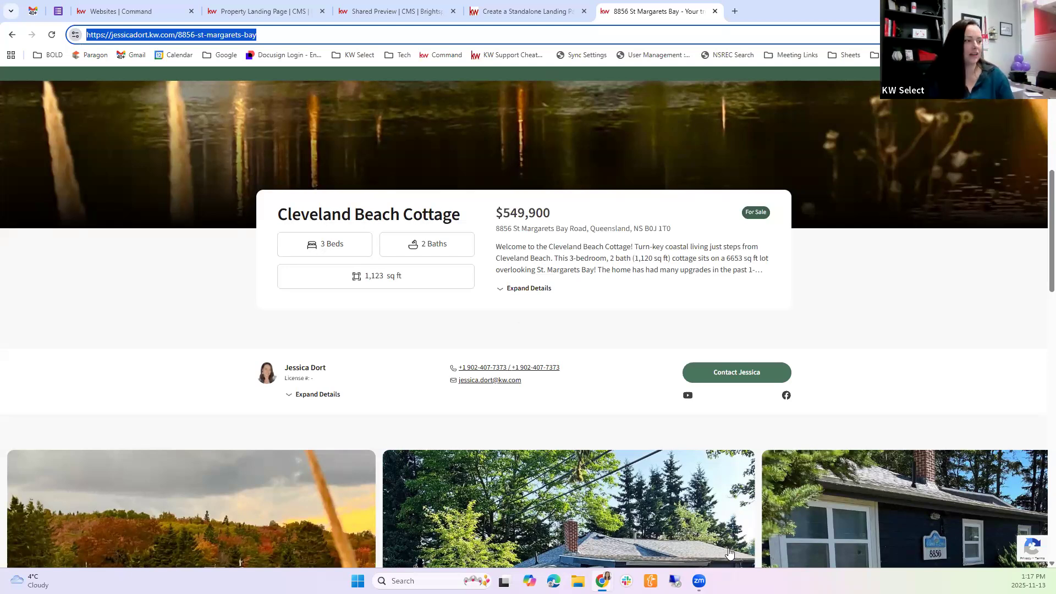
Review the live landing page from the agent information and image carousel down to the contact form and back up
{"action": "scroll", "coordinate": [677, 384], "scroll_direction": "down", "scroll_amount": 1}
{"action": "scroll", "coordinate": [677, 385], "scroll_direction": "down", "scroll_amount": 2}
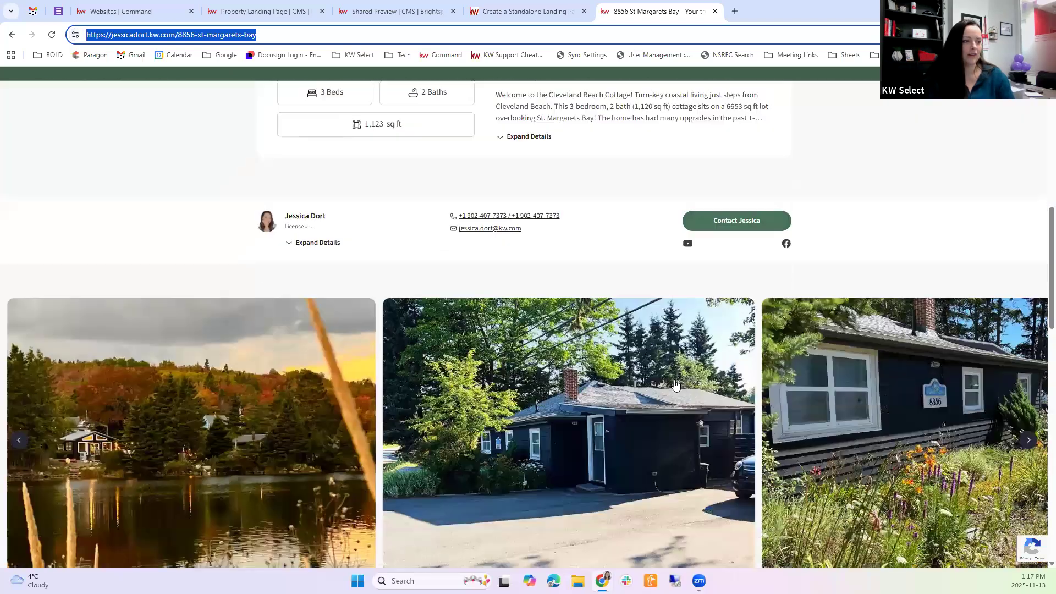
{"action": "scroll", "coordinate": [496, 333], "scroll_direction": "down", "scroll_amount": 10}
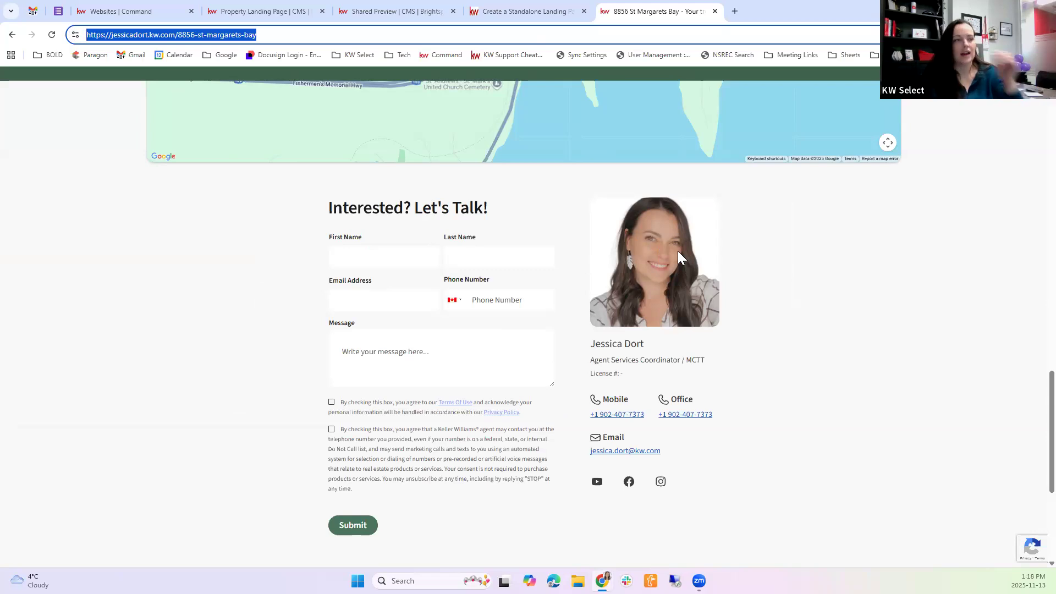
{"action": "scroll", "coordinate": [677, 251], "scroll_direction": "up", "scroll_amount": 10}
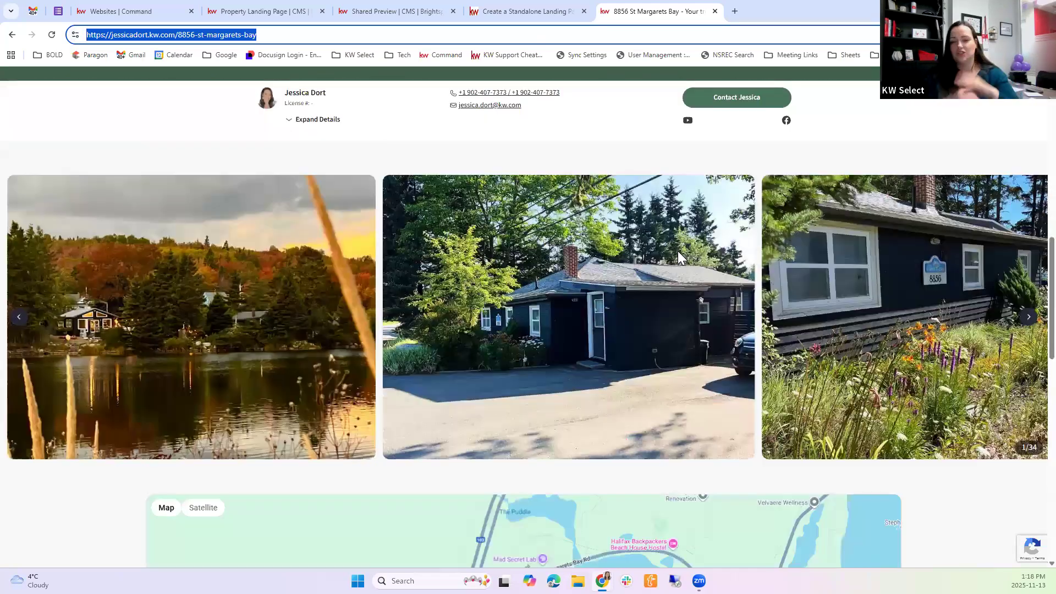
{"action": "scroll", "coordinate": [678, 251], "scroll_direction": "up", "scroll_amount": 8}
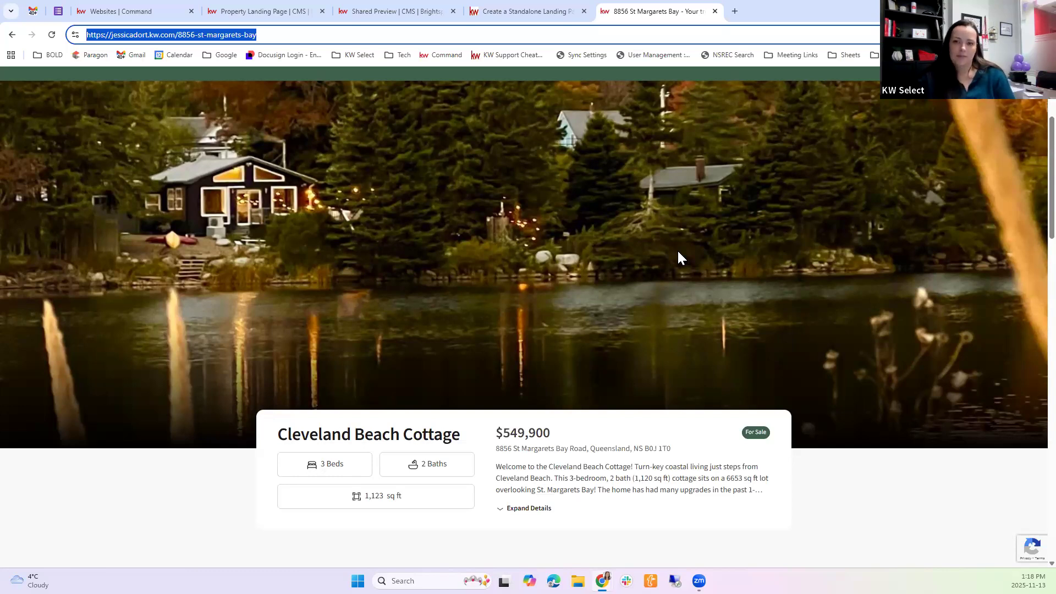
Add a Property Landing: Virtual Tour module to the landing page's contents and activate its Virtual Tour URL field
{"action": "left_click", "coordinate": [297, 11]}
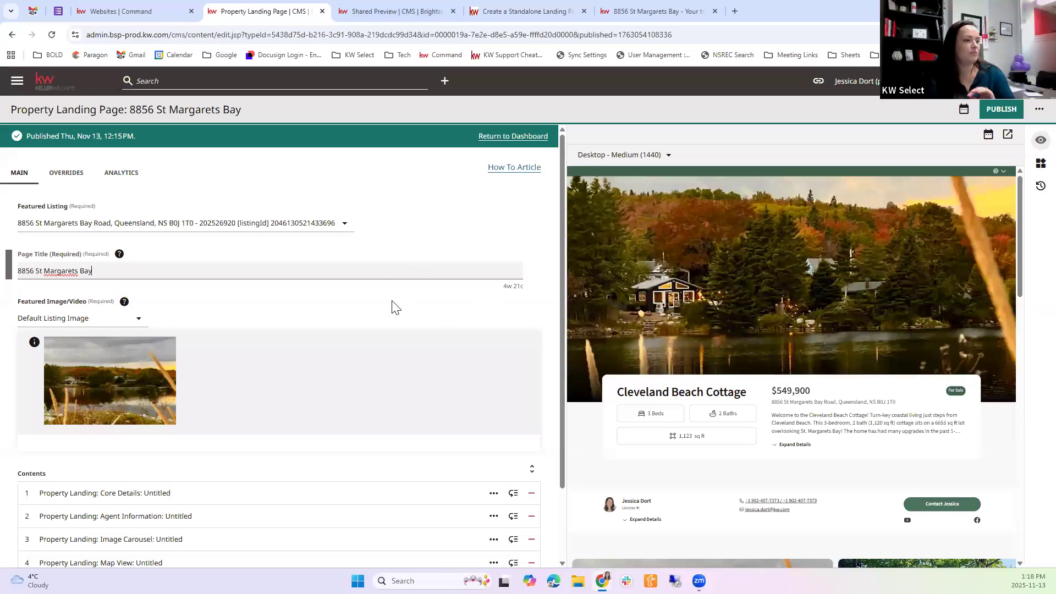
{"action": "scroll", "coordinate": [231, 434], "scroll_direction": "down", "scroll_amount": 2}
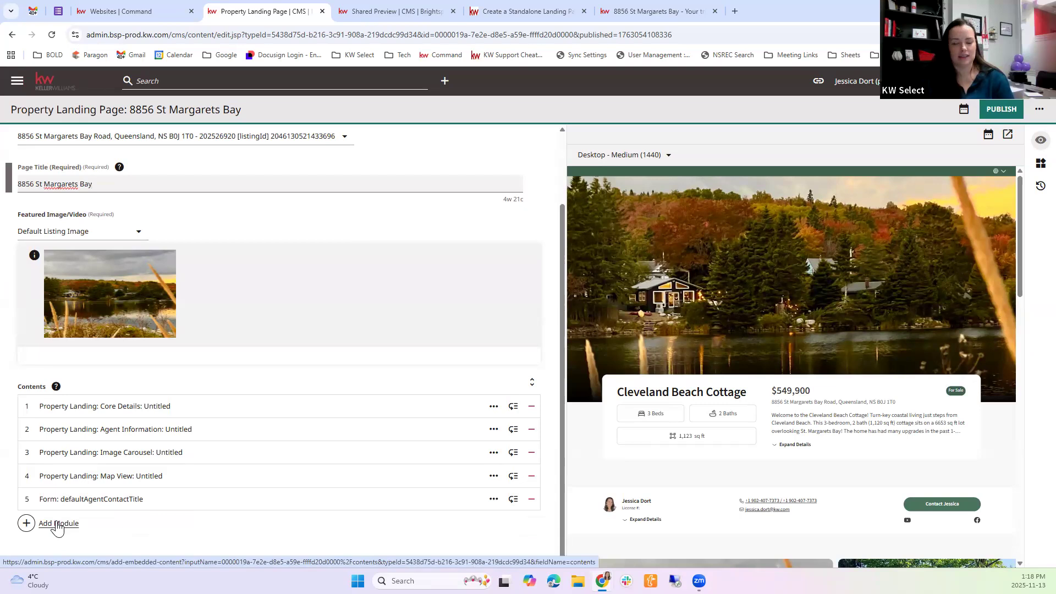
{"action": "scroll", "coordinate": [736, 486], "scroll_direction": "down", "scroll_amount": 4}
{"action": "scroll", "coordinate": [735, 486], "scroll_direction": "down", "scroll_amount": 6}
{"action": "left_click", "coordinate": [34, 523]}
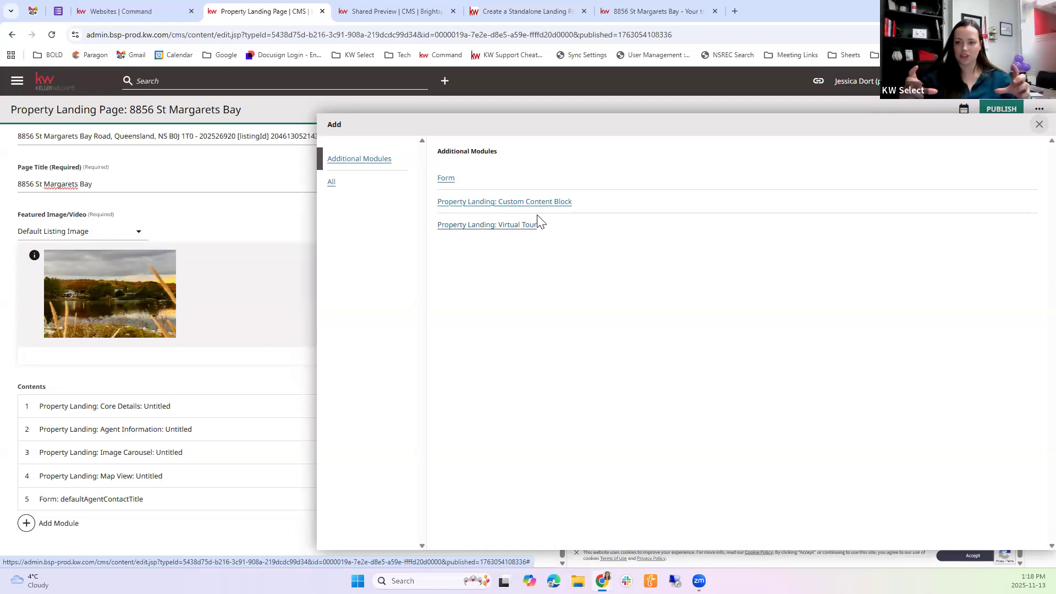
{"action": "left_click", "coordinate": [498, 225]}
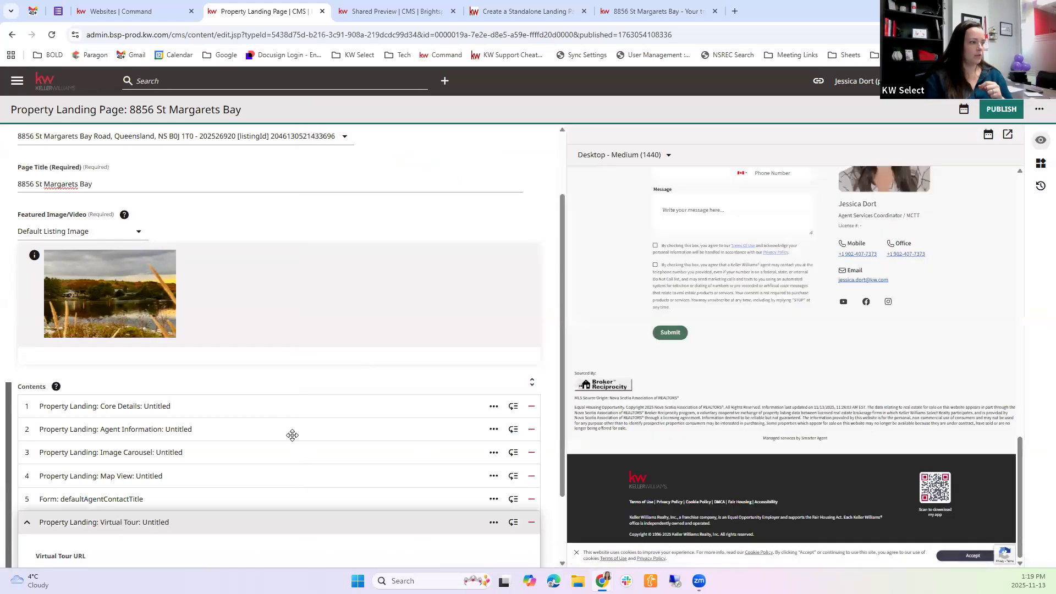
{"action": "left_click", "coordinate": [55, 483]}
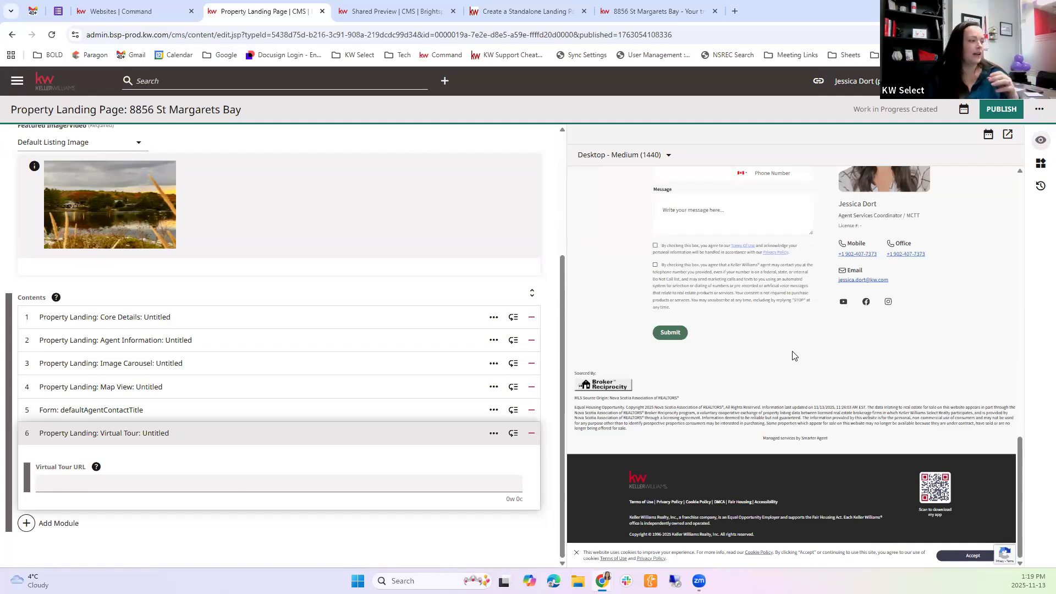
Move the Virtual Tour module to the start of the contents and back below the contact form, checking the preview
{"action": "left_click", "coordinate": [467, 433]}
{"action": "left_click_drag", "start_coordinate": [465, 412], "coordinate": [476, 323]}
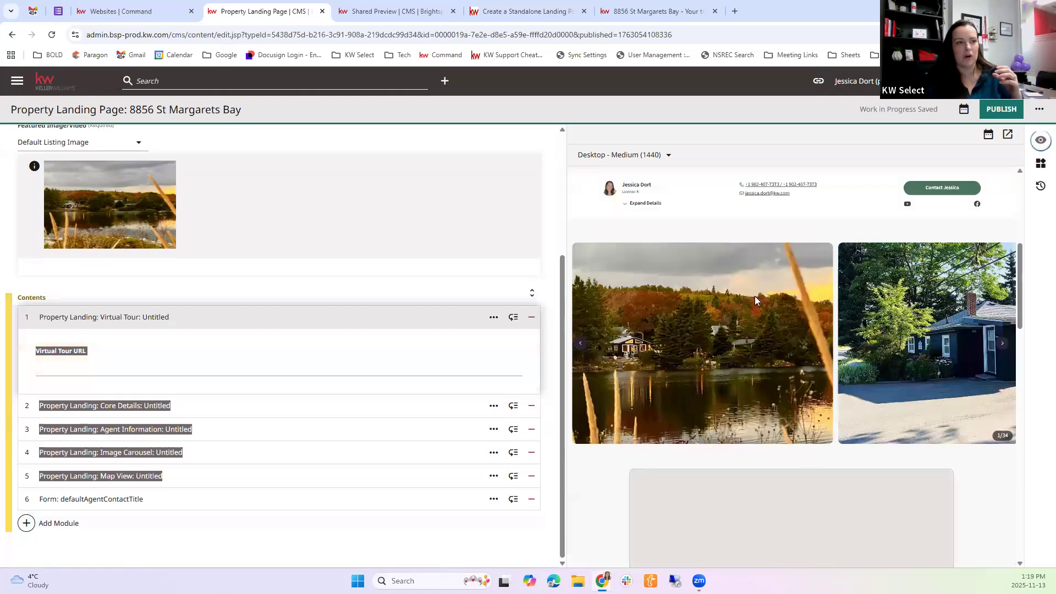
{"action": "scroll", "coordinate": [717, 316], "scroll_direction": "up", "scroll_amount": 10}
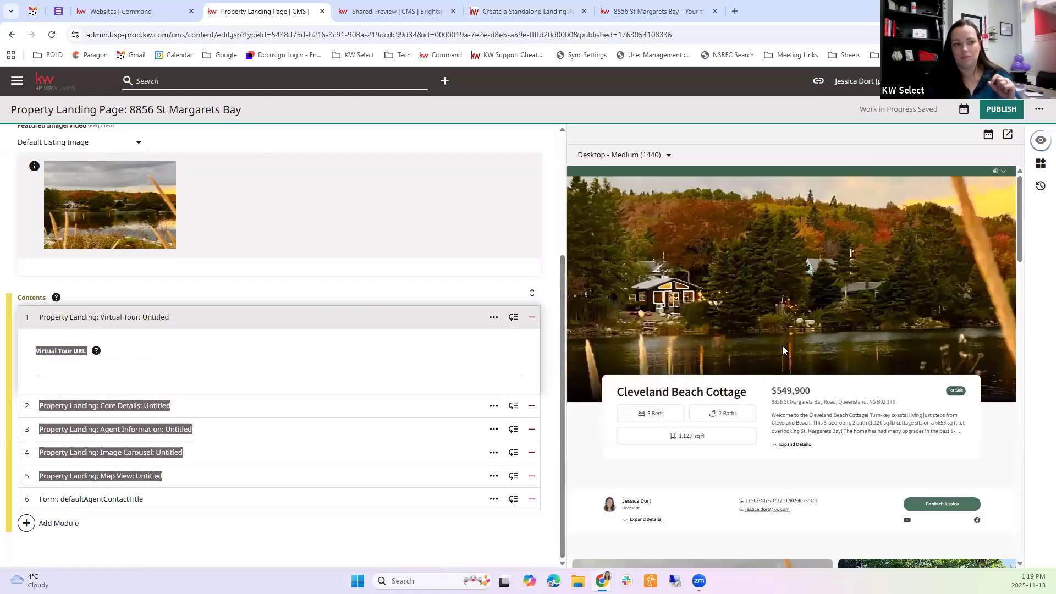
{"action": "left_click_drag", "start_coordinate": [198, 313], "coordinate": [231, 501]}
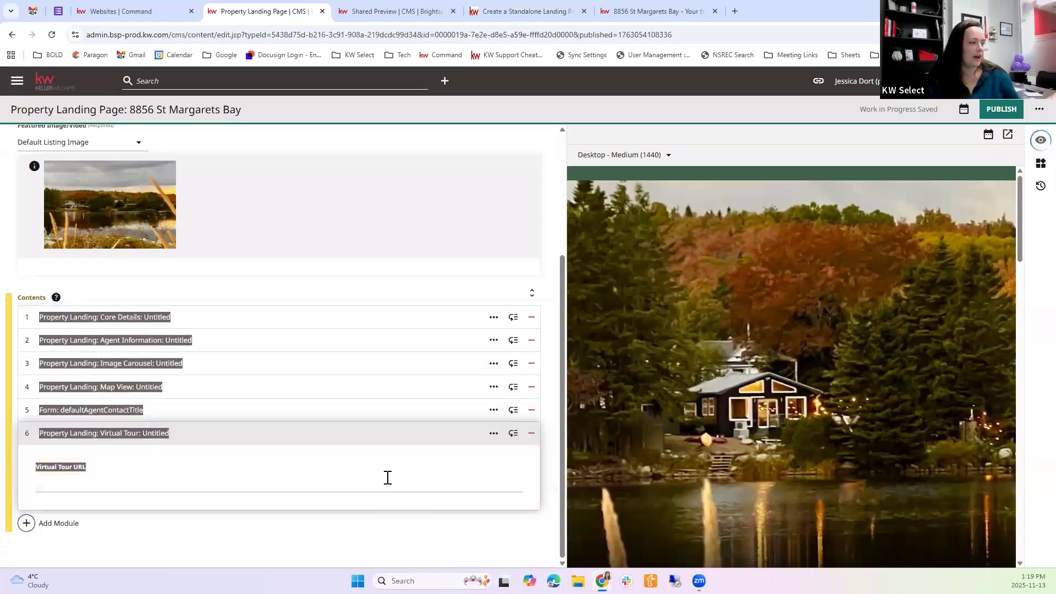
{"action": "left_click", "coordinate": [299, 484]}
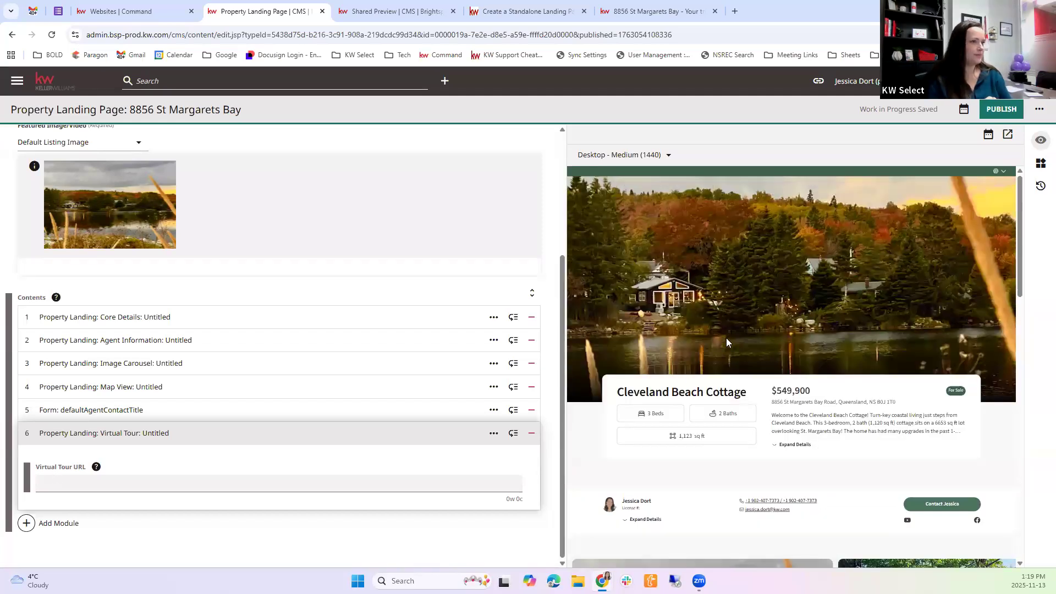
Look through the page preview and the list of additional modules, and close the list without adding anything
{"action": "scroll", "coordinate": [726, 338], "scroll_direction": "down", "scroll_amount": 1}
{"action": "scroll", "coordinate": [726, 342], "scroll_direction": "down", "scroll_amount": 5}
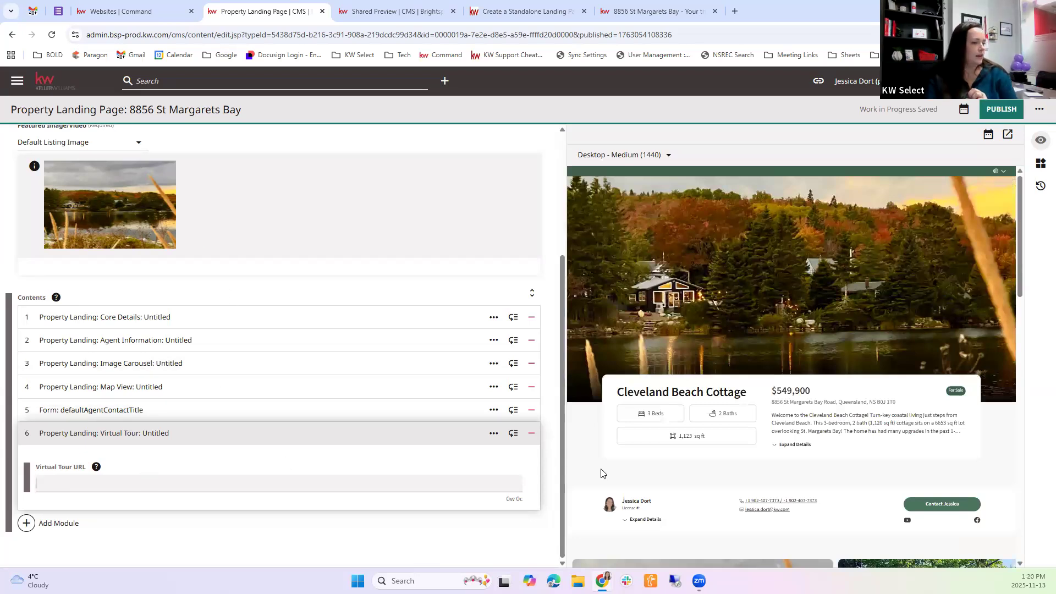
{"action": "scroll", "coordinate": [631, 455], "scroll_direction": "down", "scroll_amount": 1}
{"action": "scroll", "coordinate": [631, 455], "scroll_direction": "down", "scroll_amount": 1}
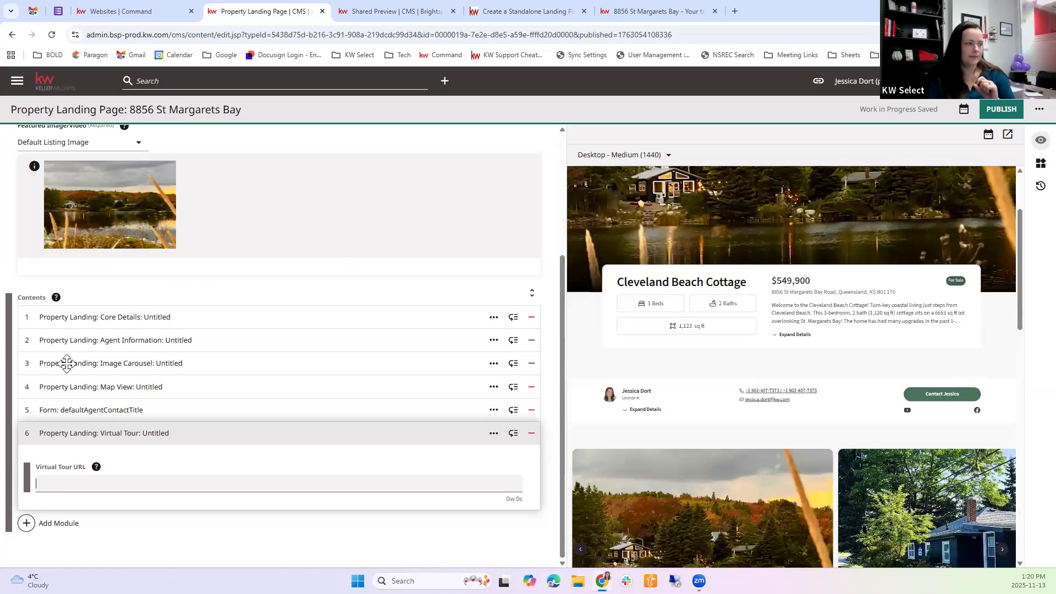
{"action": "left_click", "coordinate": [55, 529]}
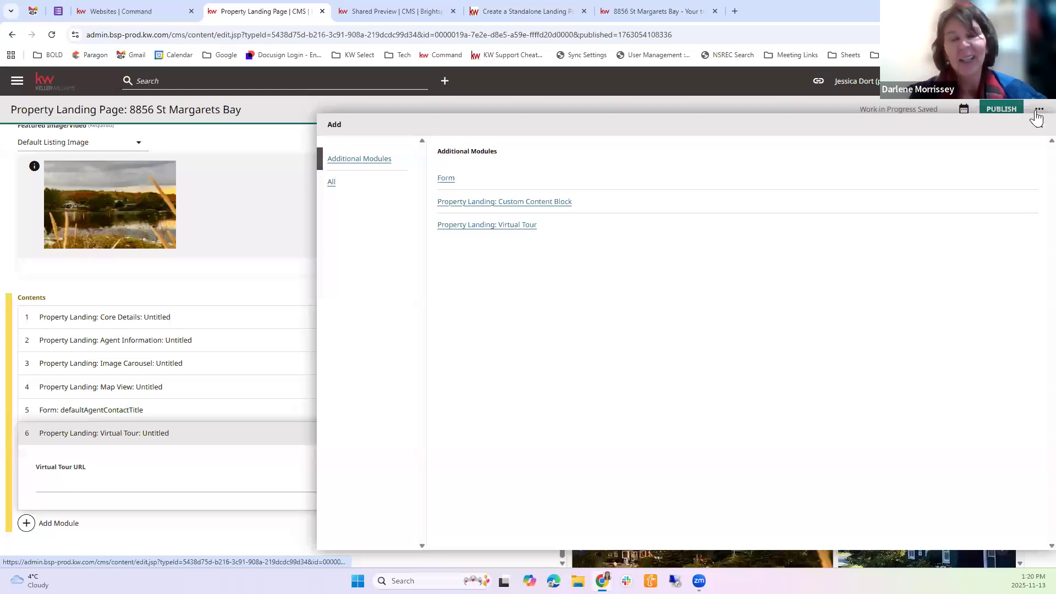
{"action": "left_click", "coordinate": [370, 438]}
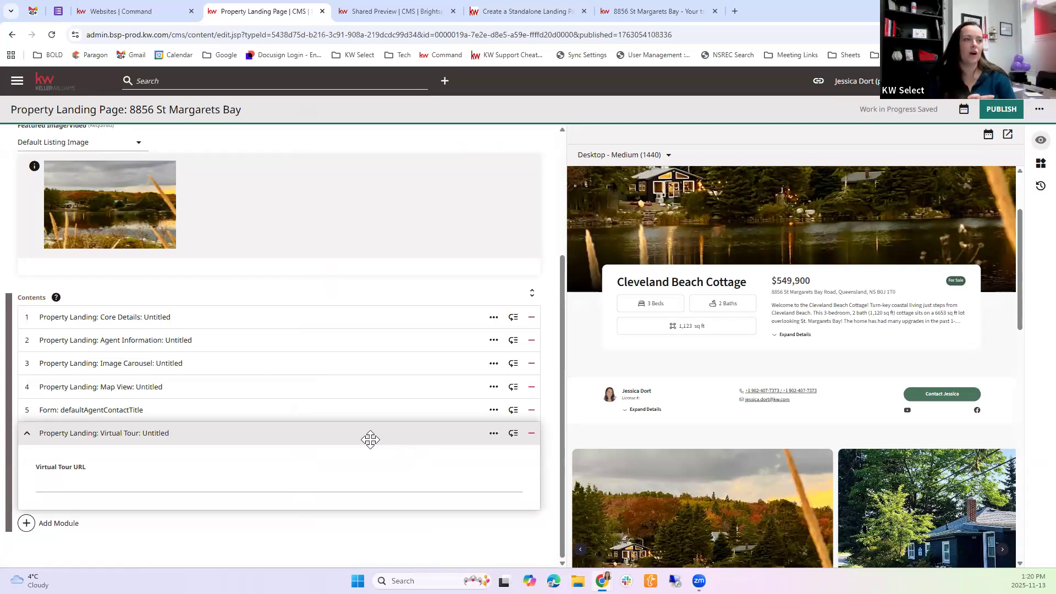
Highlight the domain and the page path separately in the live page's URL, and revisit the article's URLs section
{"action": "left_click", "coordinate": [655, 11]}
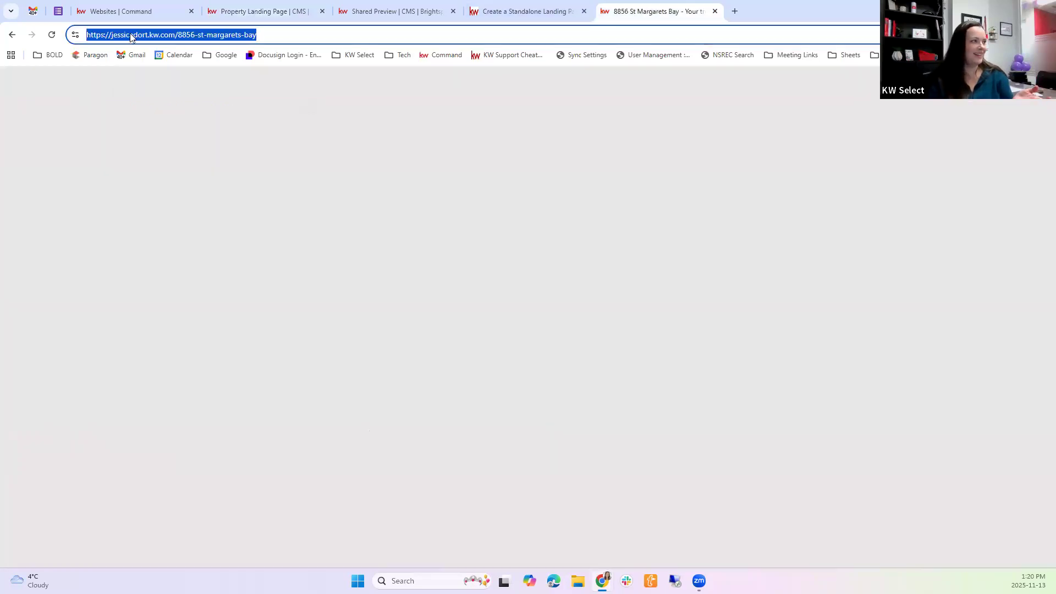
{"action": "left_click_drag", "start_coordinate": [176, 35], "coordinate": [113, 38]}
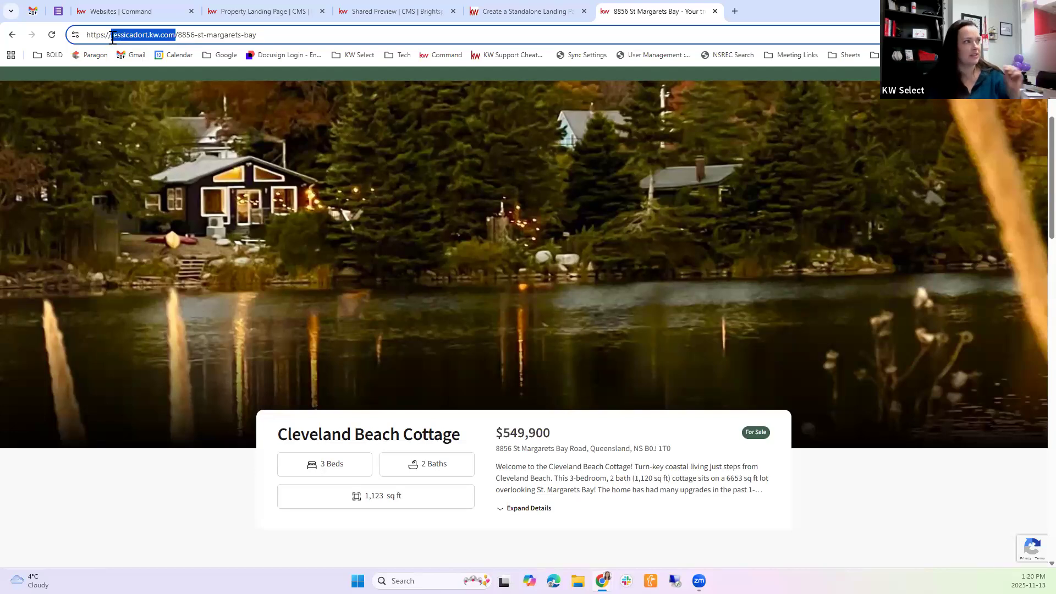
{"action": "left_click_drag", "start_coordinate": [182, 35], "coordinate": [282, 44]}
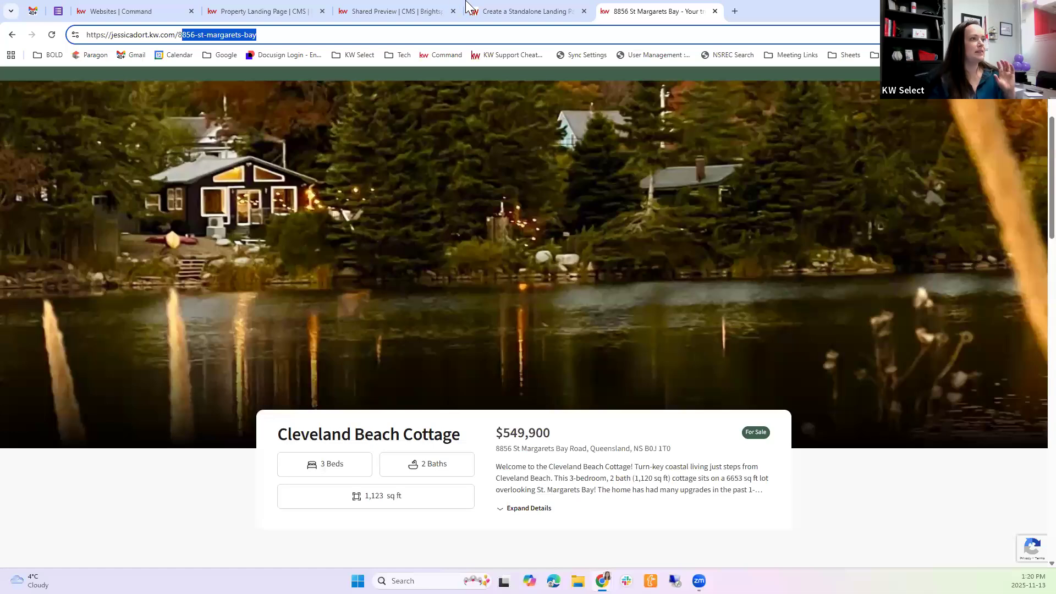
{"action": "left_click", "coordinate": [502, 7]}
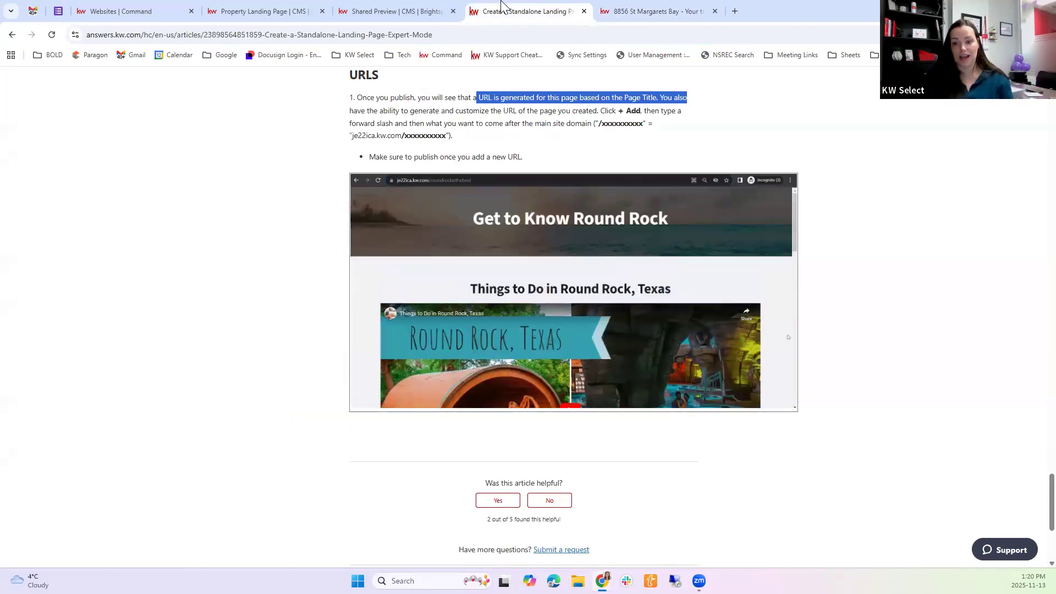
Open the photo gallery on the live landing page and select the page's web address
{"action": "left_click", "coordinate": [649, 11]}
{"action": "left_click", "coordinate": [200, 266]}
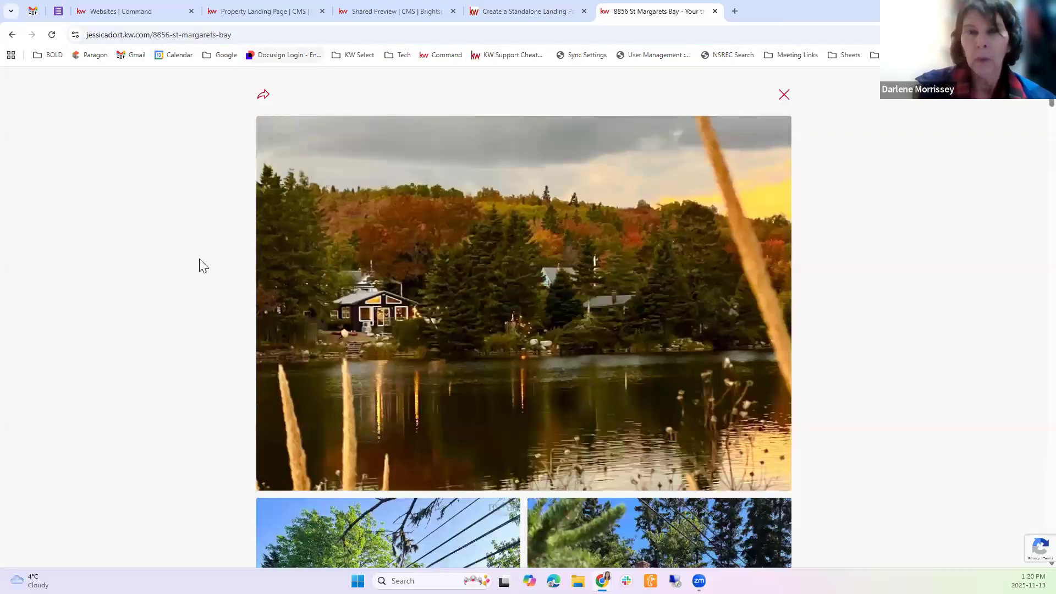
{"action": "key", "text": "ctrl+l"}
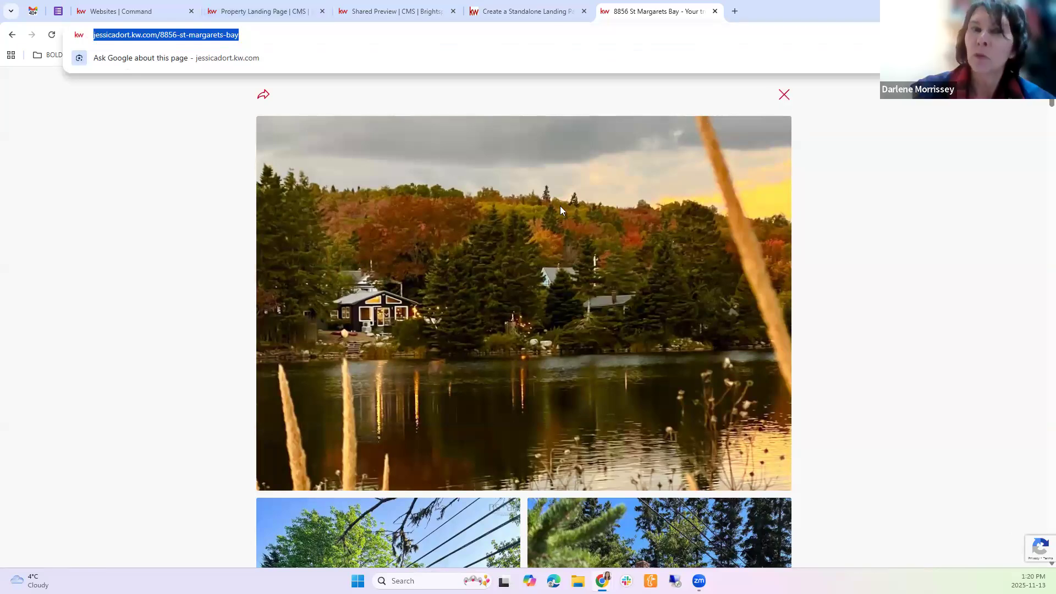
Close the photo gallery and highlight the For Sale status on the live landing page
{"action": "left_click", "coordinate": [674, 395]}
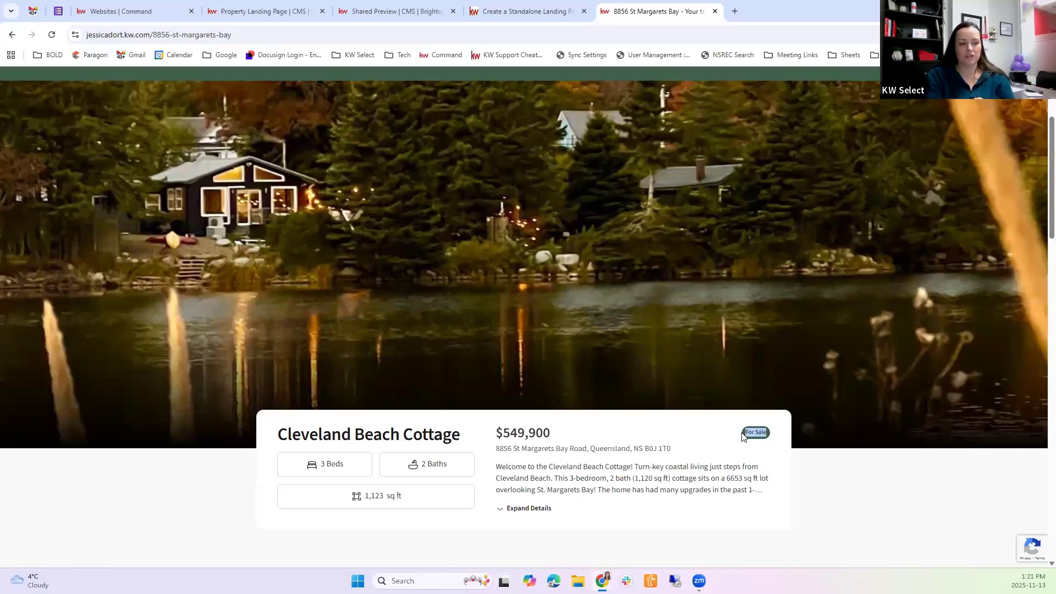
{"action": "double_click", "coordinate": [781, 441]}
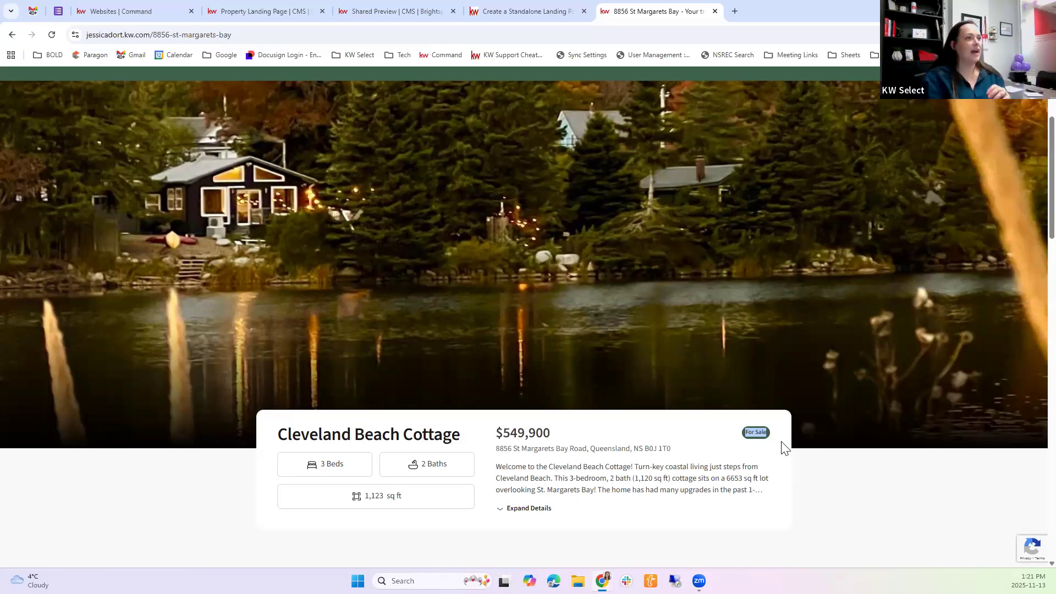
Leave the page editor for the CMS dashboard and reopen the published St Margarets Bay property landing page from the custom pages
{"action": "left_click", "coordinate": [294, 7]}
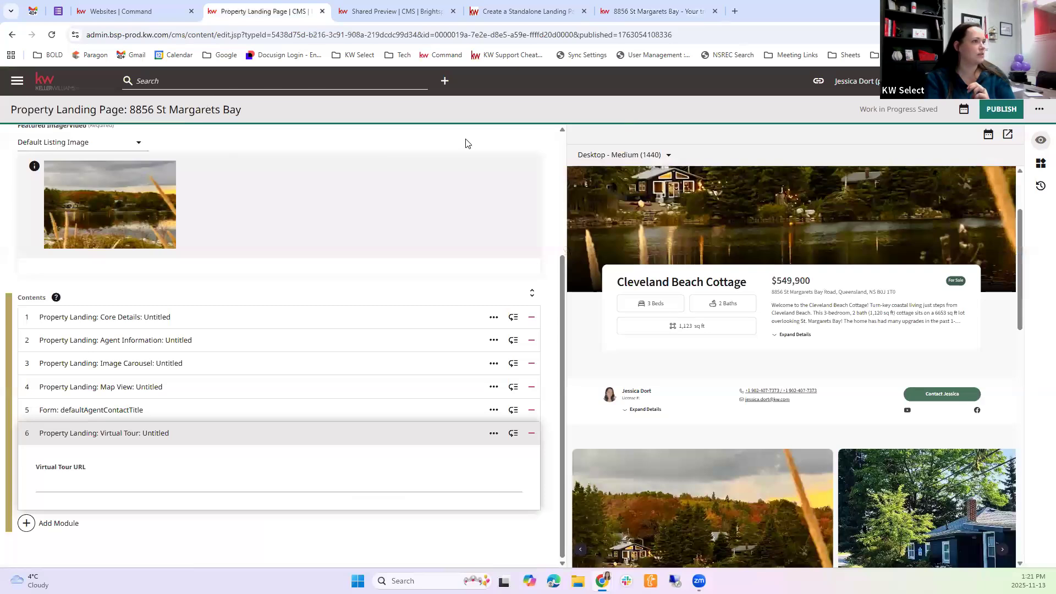
{"action": "scroll", "coordinate": [464, 141], "scroll_direction": "up", "scroll_amount": 5}
{"action": "left_click", "coordinate": [509, 136]}
{"action": "left_click", "coordinate": [572, 105]}
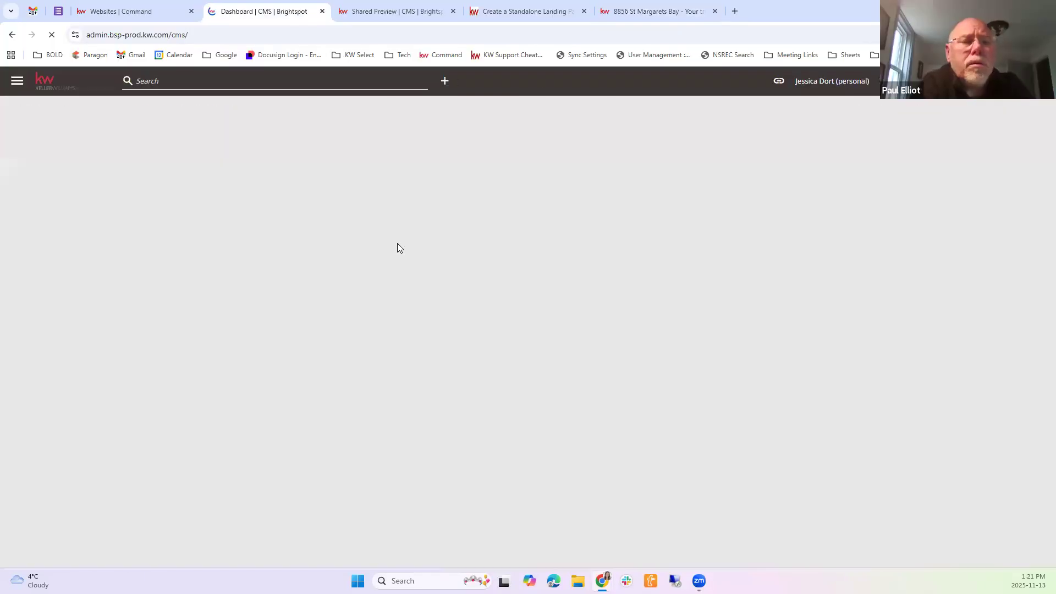
{"action": "scroll", "coordinate": [409, 416], "scroll_direction": "down", "scroll_amount": 2}
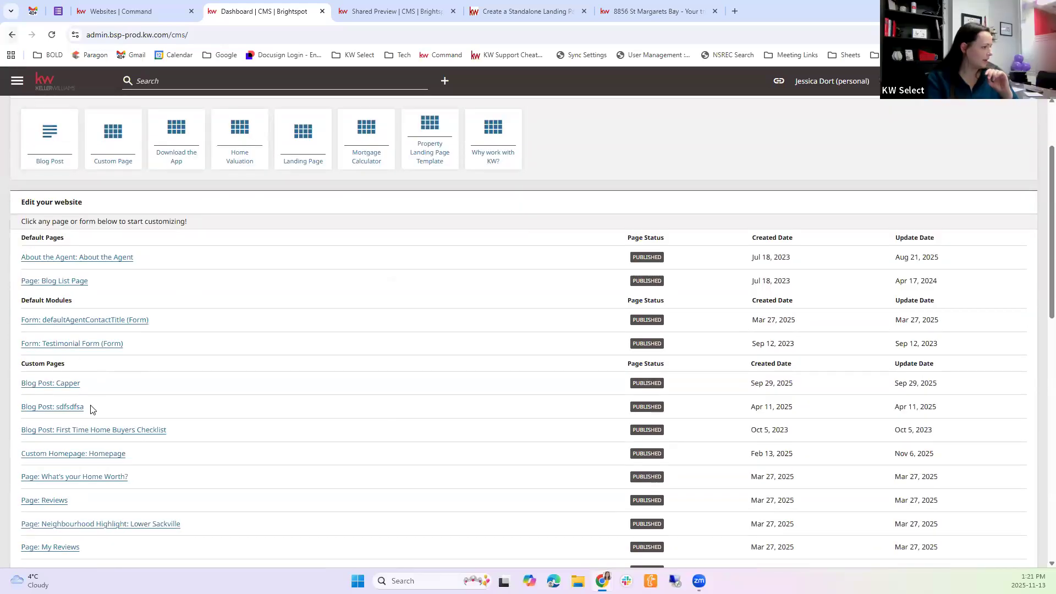
{"action": "scroll", "coordinate": [94, 385], "scroll_direction": "down", "scroll_amount": 5}
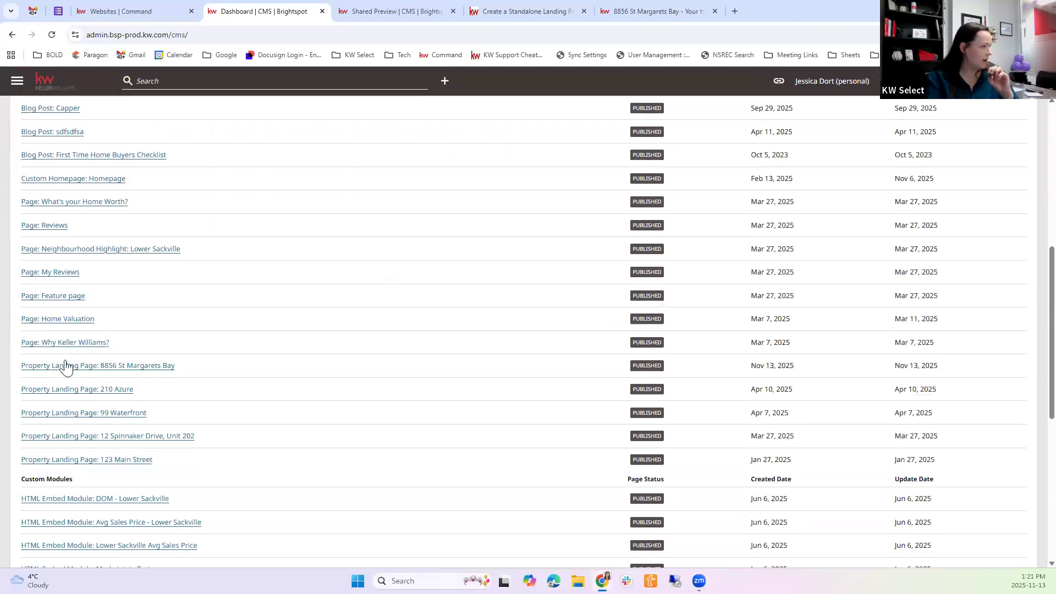
{"action": "left_click", "coordinate": [134, 368]}
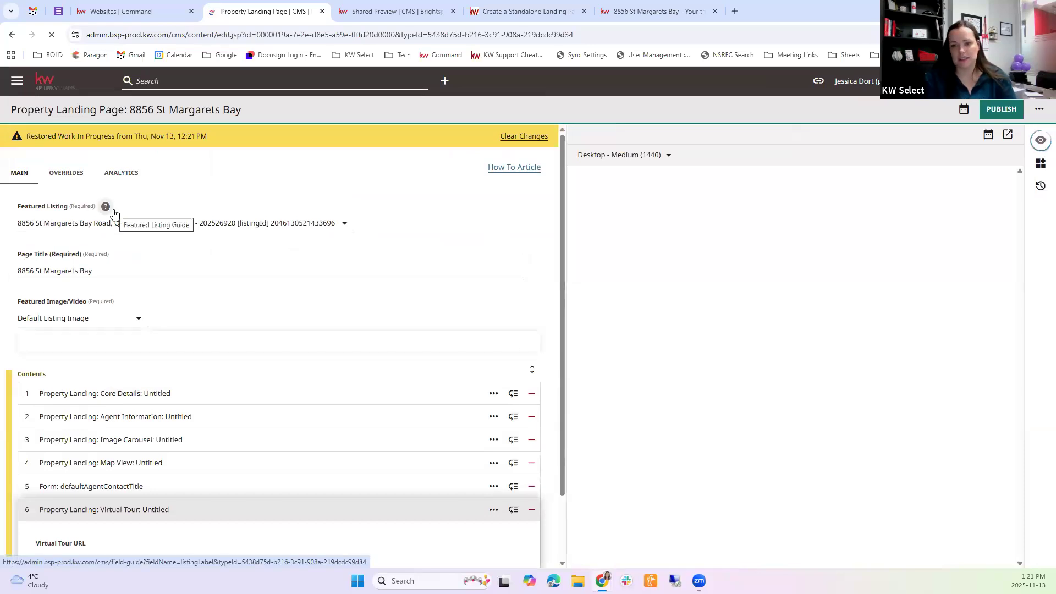
Locate the Archive option among the landing page's additional actions without applying it
{"action": "left_click", "coordinate": [1039, 113]}
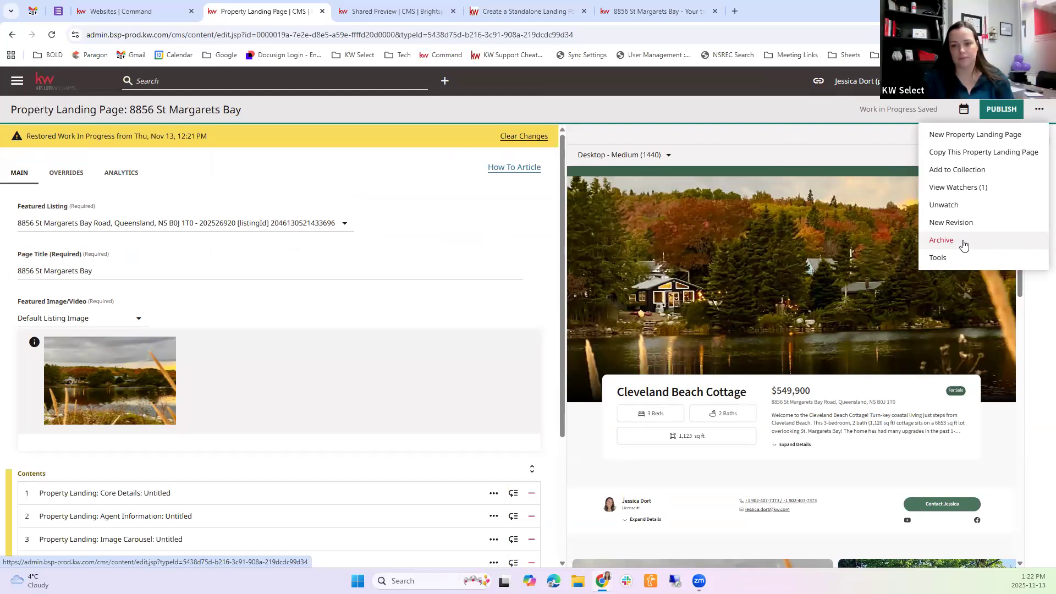
{"action": "left_click", "coordinate": [1039, 110]}
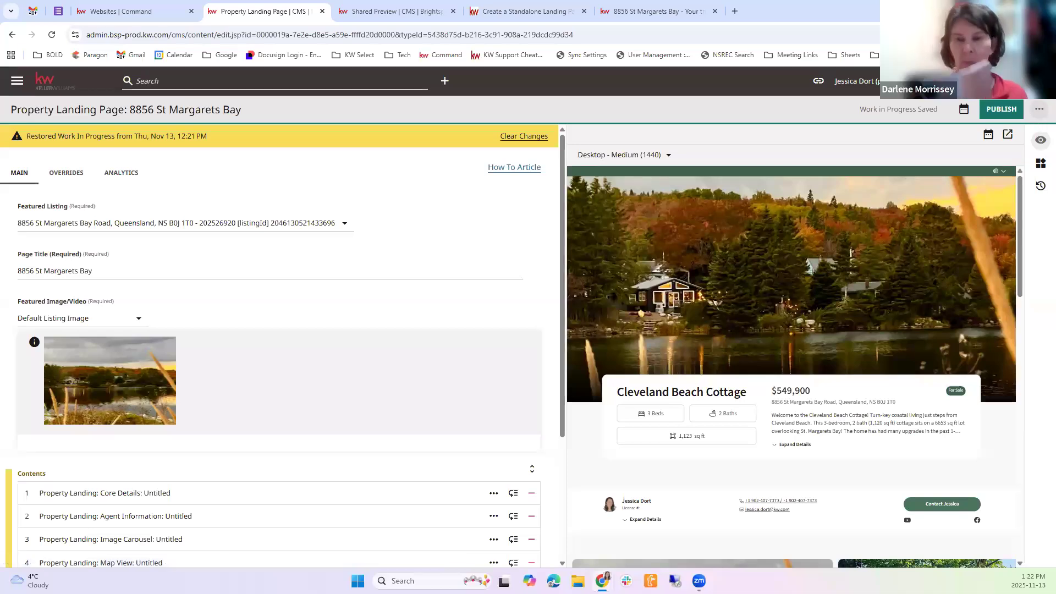
{"action": "left_click", "coordinate": [1039, 113]}
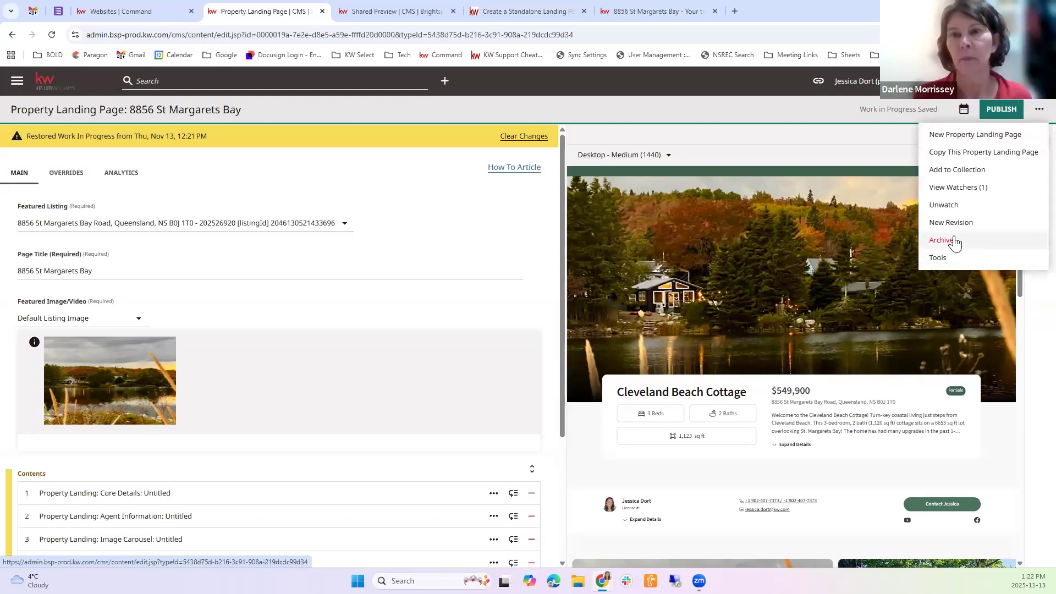
{"action": "left_click", "coordinate": [335, 113]}
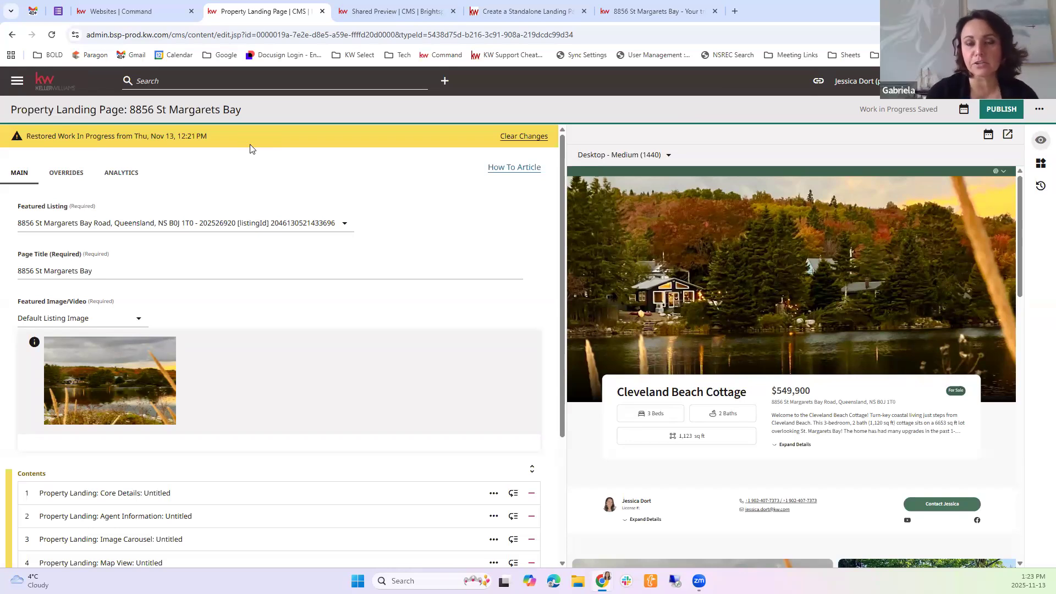
Remove the page path from the live landing page's web address and load the agent website's homepage
{"action": "left_click", "coordinate": [633, 22]}
{"action": "left_click", "coordinate": [226, 35]}
{"action": "key", "text": "End"}
{"action": "left_click_drag", "start_coordinate": [221, 42], "coordinate": [187, 46]}
{"action": "key", "text": "BackSpace"}
{"action": "key", "text": "BackSpace"}
{"action": "key", "text": "Return"}
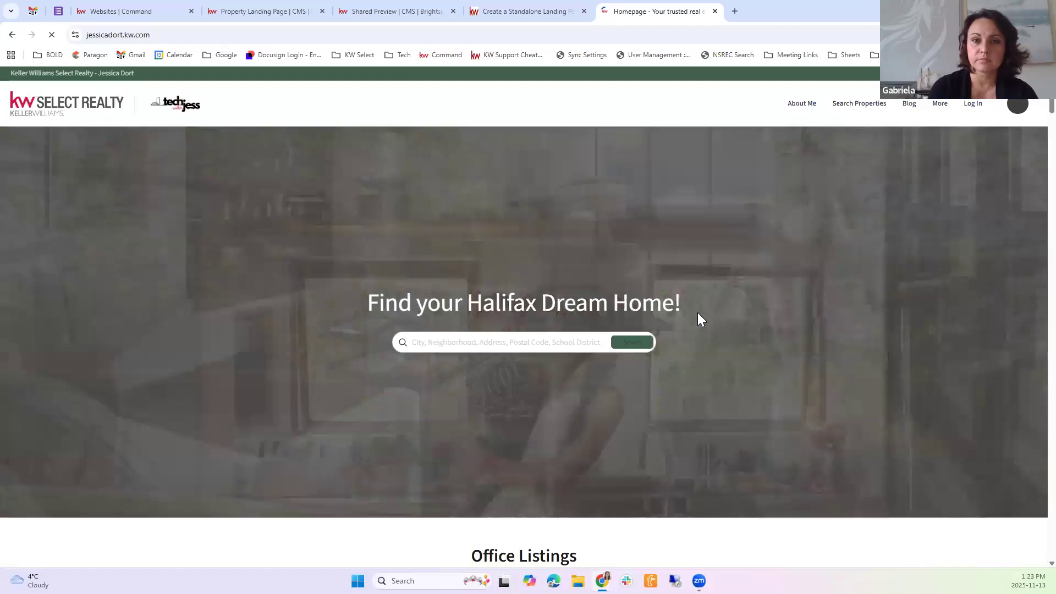
Examine the Office Listings section on the homepage and open its first property listing
{"action": "scroll", "coordinate": [484, 191], "scroll_direction": "down", "scroll_amount": 6}
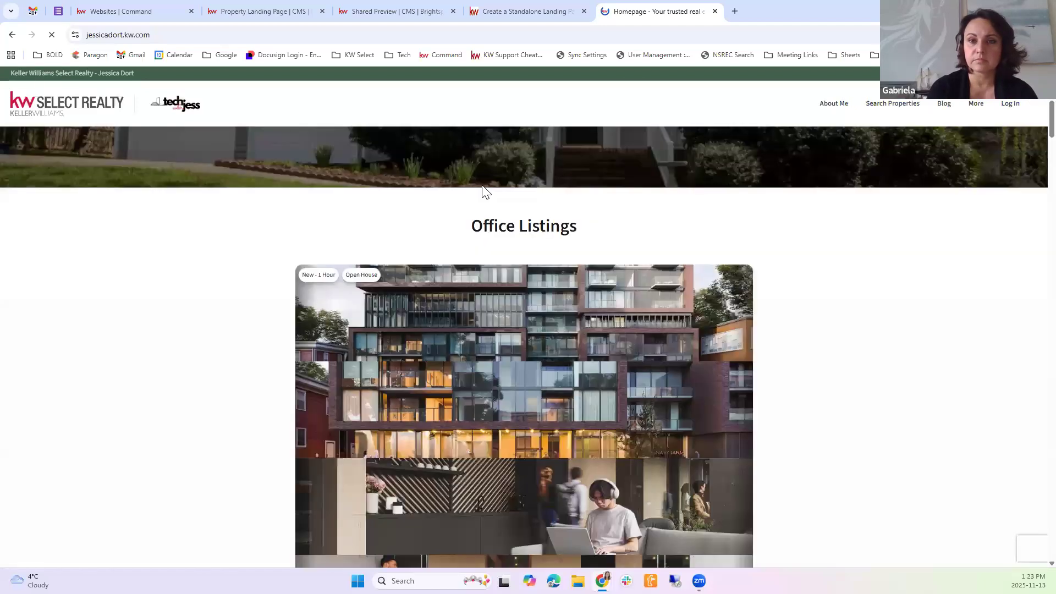
{"action": "scroll", "coordinate": [486, 232], "scroll_direction": "down", "scroll_amount": 3}
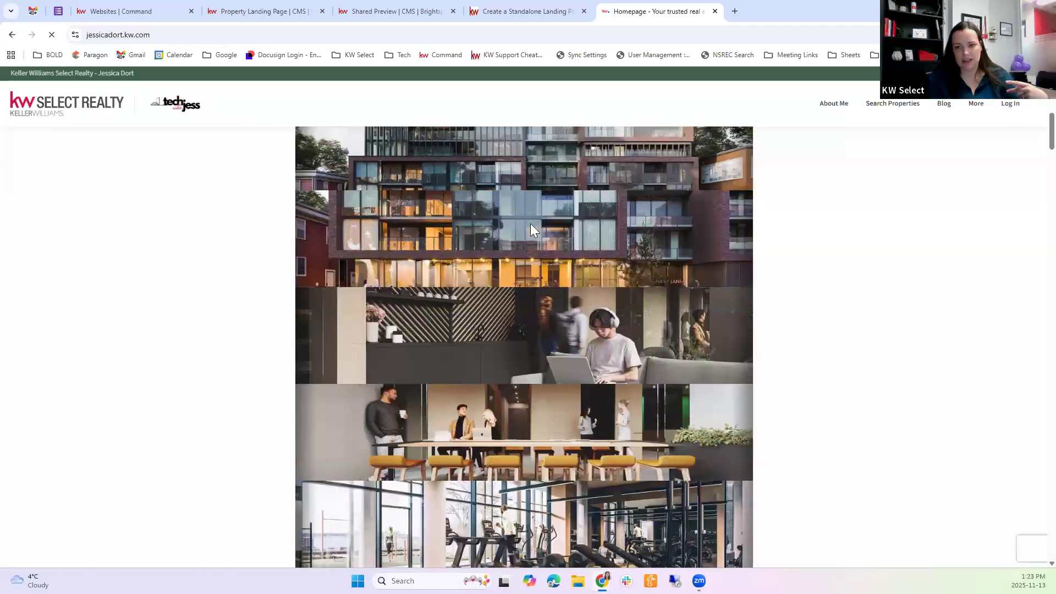
{"action": "scroll", "coordinate": [531, 223], "scroll_direction": "down", "scroll_amount": 1}
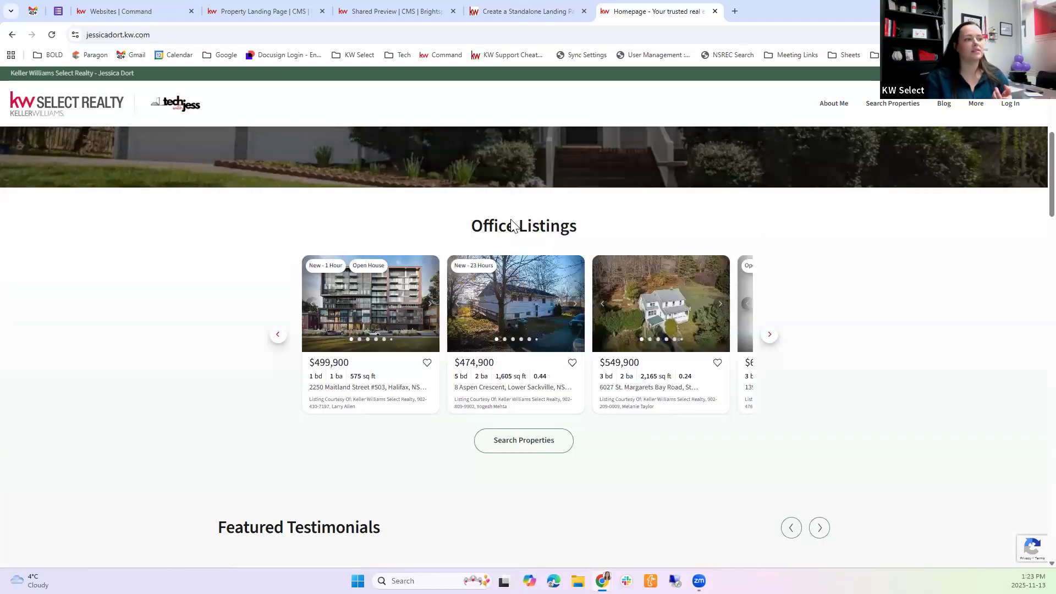
{"action": "left_click_drag", "start_coordinate": [483, 226], "coordinate": [577, 226]}
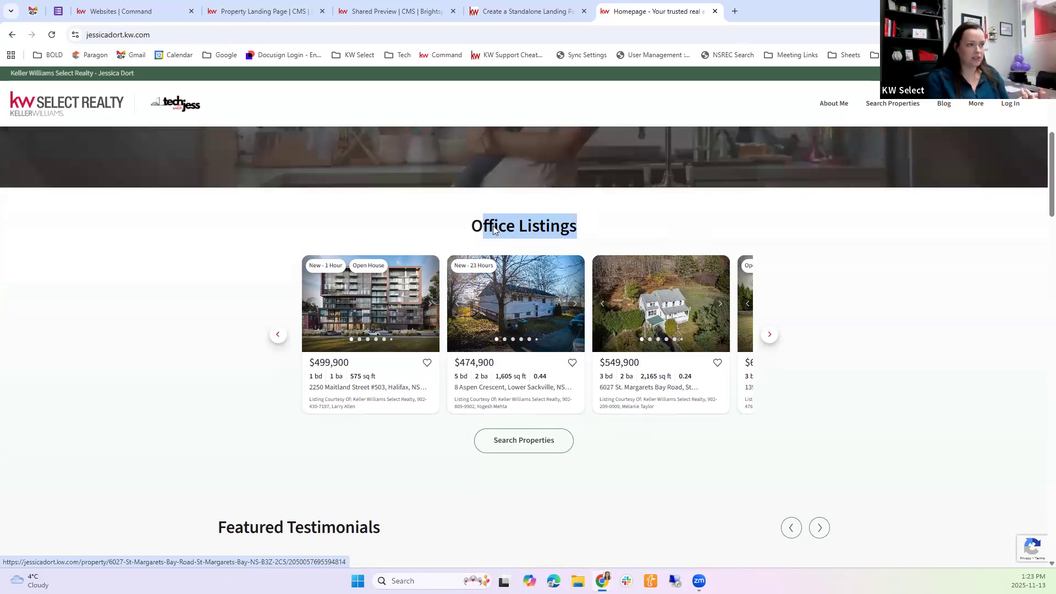
{"action": "triple_click", "coordinate": [475, 244]}
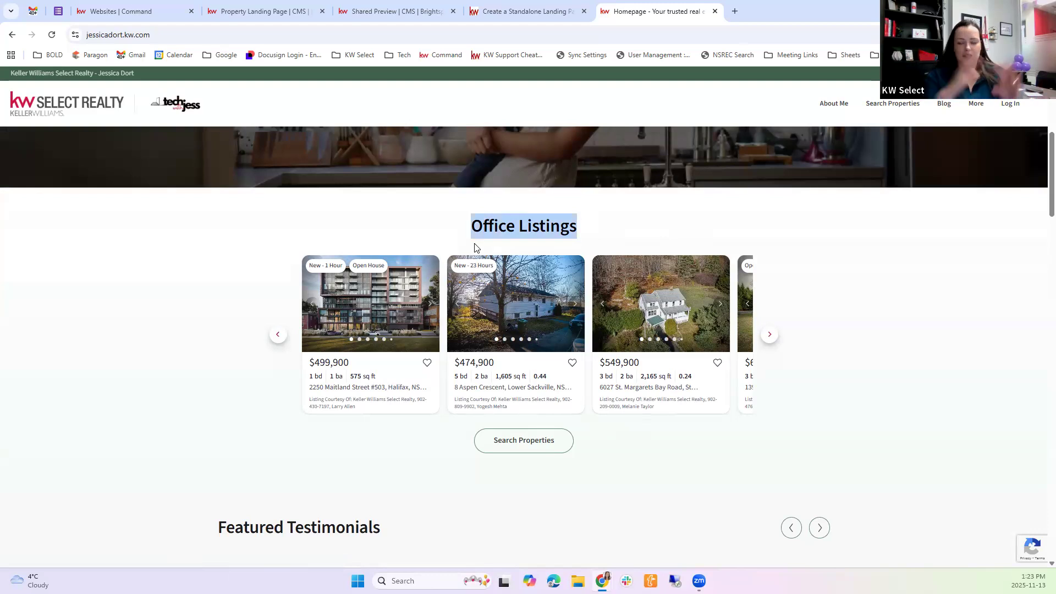
{"action": "left_click", "coordinate": [474, 243]}
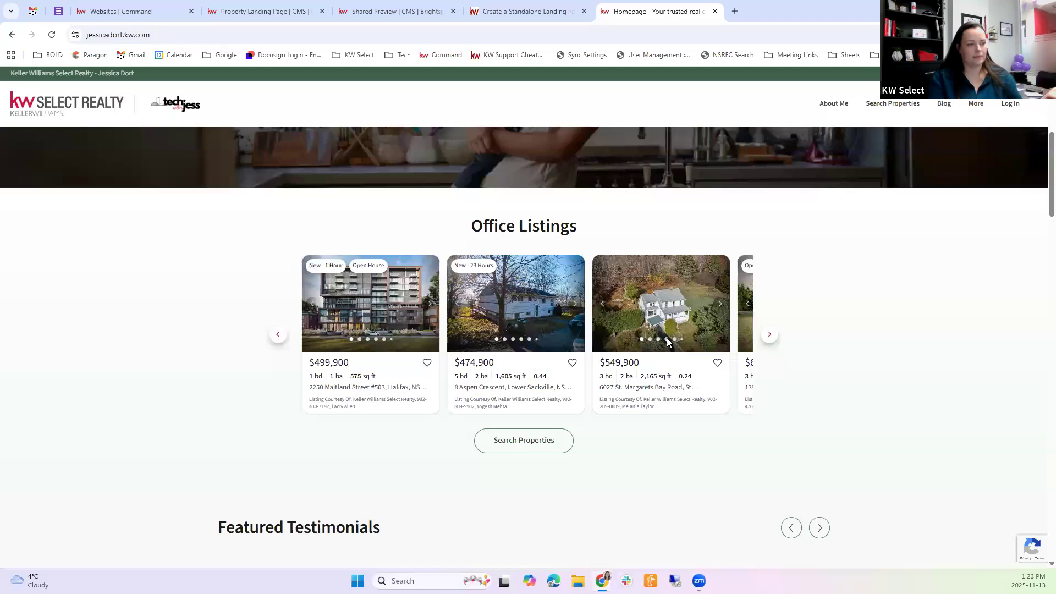
{"action": "scroll", "coordinate": [667, 338], "scroll_direction": "down", "scroll_amount": 10}
{"action": "scroll", "coordinate": [667, 337], "scroll_direction": "up", "scroll_amount": 11}
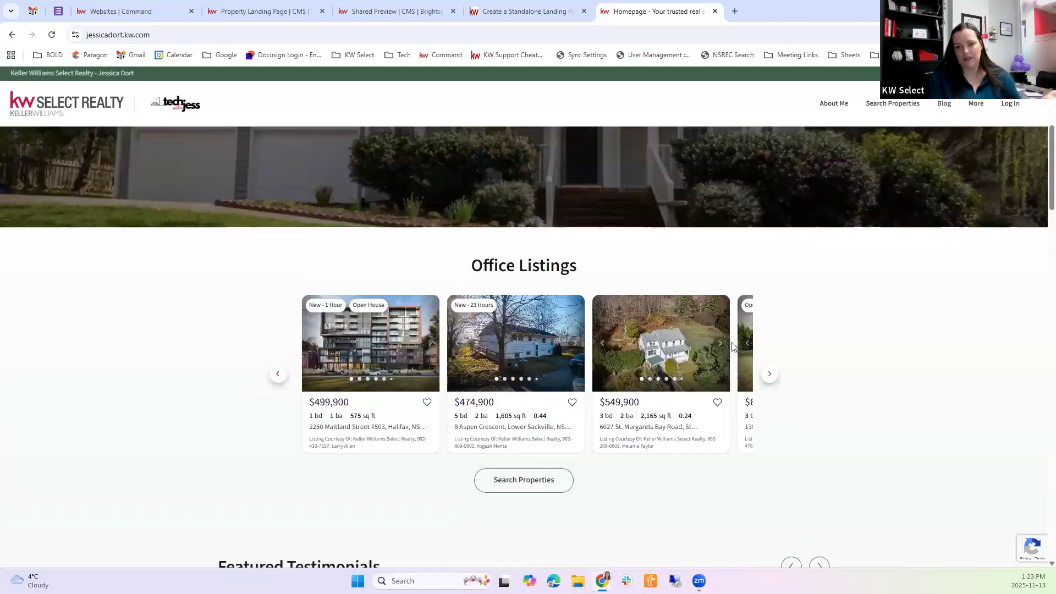
{"action": "scroll", "coordinate": [731, 346], "scroll_direction": "up", "scroll_amount": 5}
{"action": "scroll", "coordinate": [731, 347], "scroll_direction": "down", "scroll_amount": 4}
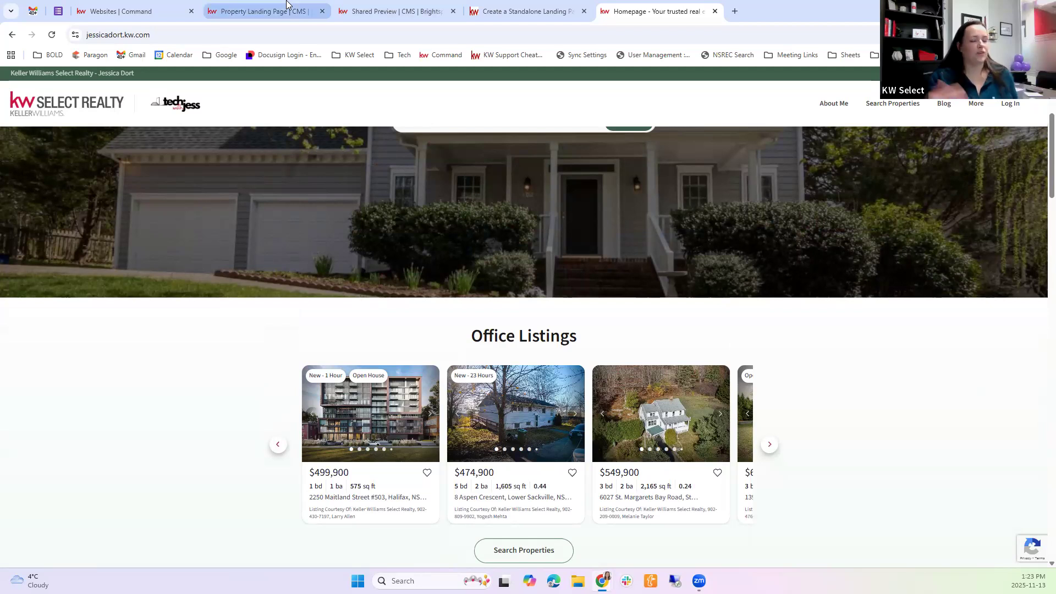
{"action": "left_click", "coordinate": [370, 416]}
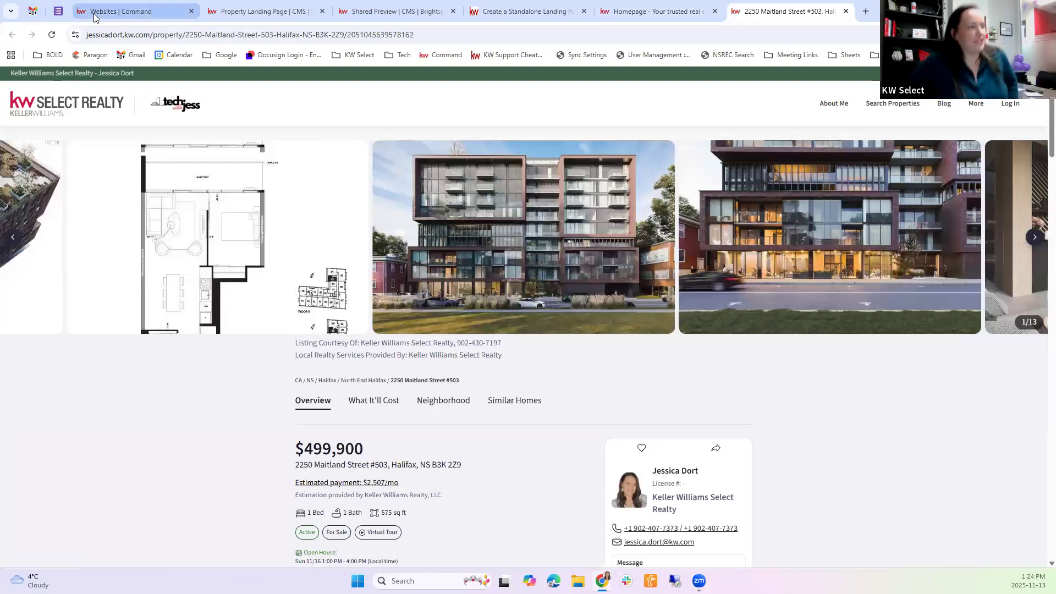
Return to the CMS, leave the property page editor for the dashboard, and start a new Landing Page
{"action": "mouse_move", "coordinate": [94, 17]}
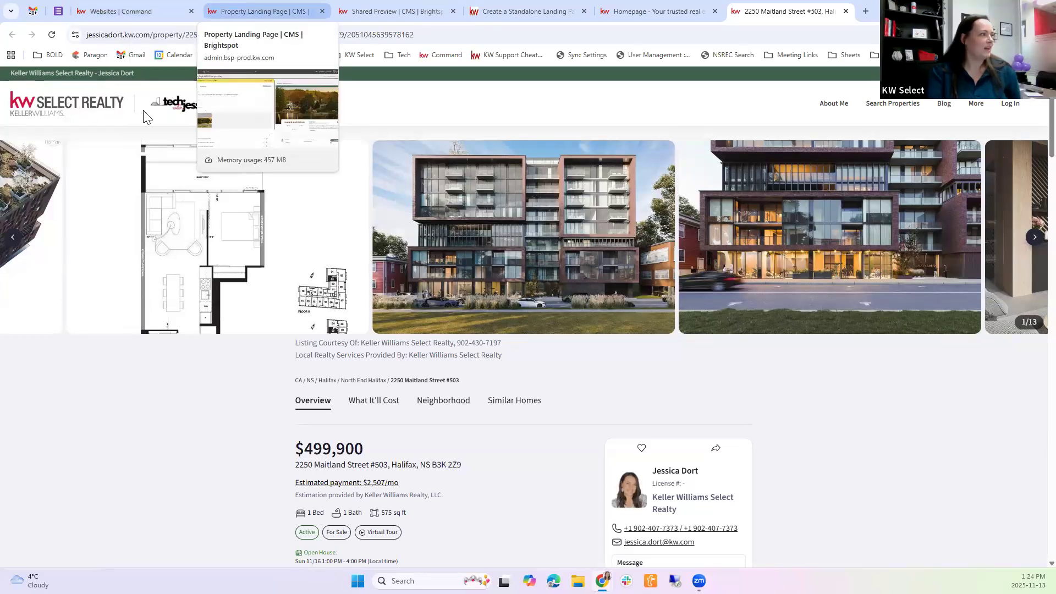
{"action": "left_click", "coordinate": [264, 11]}
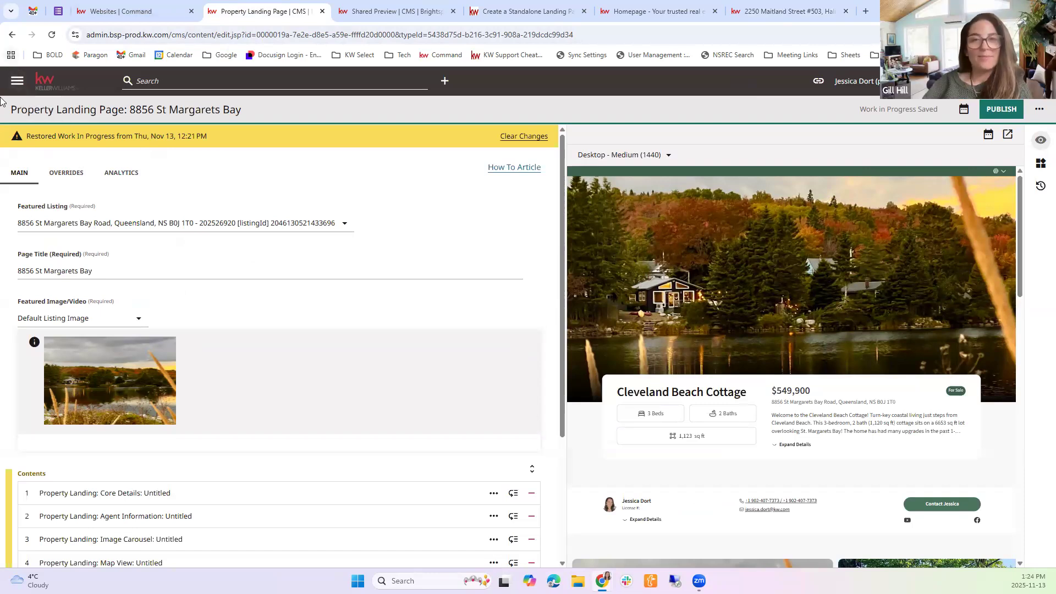
{"action": "left_click", "coordinate": [18, 87]}
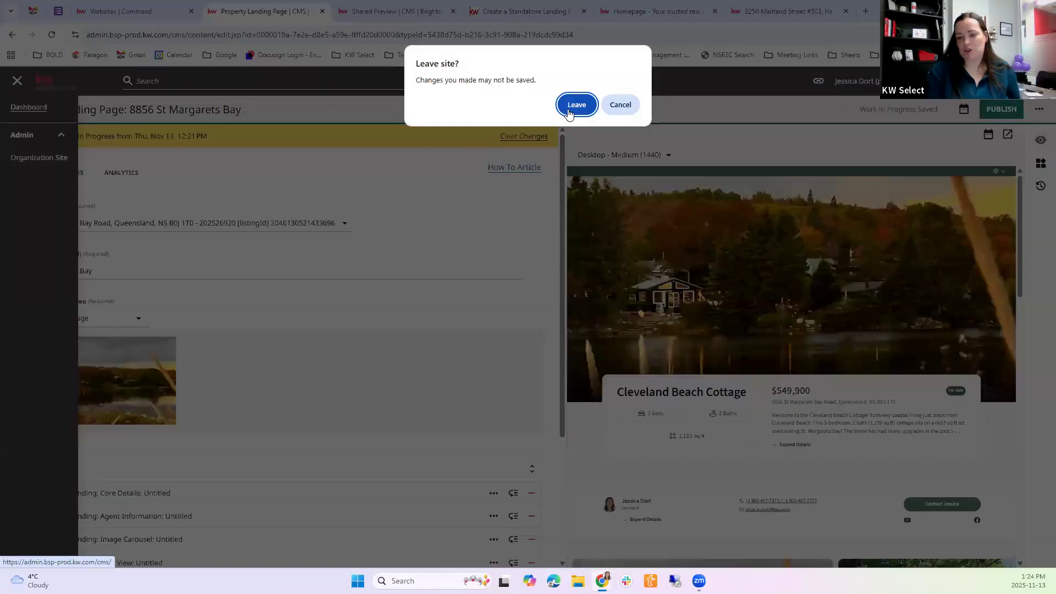
{"action": "left_click", "coordinate": [575, 104]}
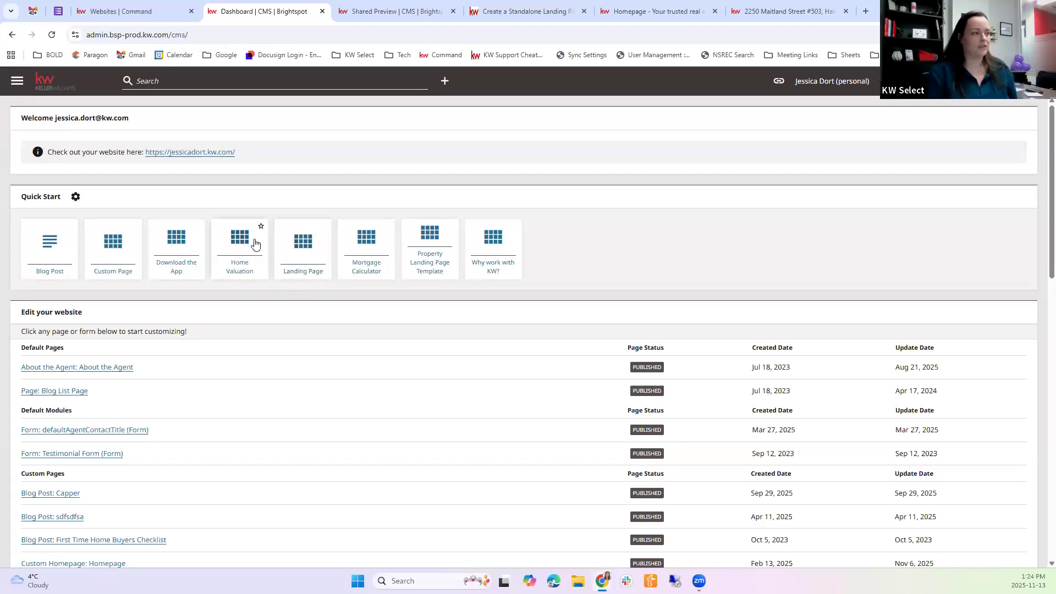
{"action": "left_click", "coordinate": [306, 260]}
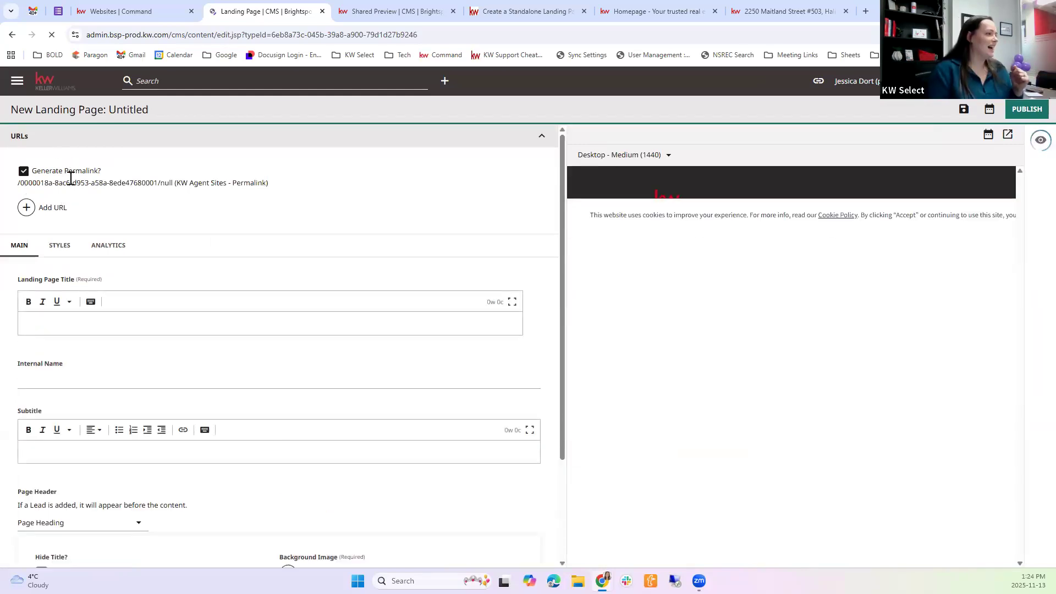
Collapse the new landing page's URLs section and set its title to "Test Page"
{"action": "left_click", "coordinate": [542, 133]}
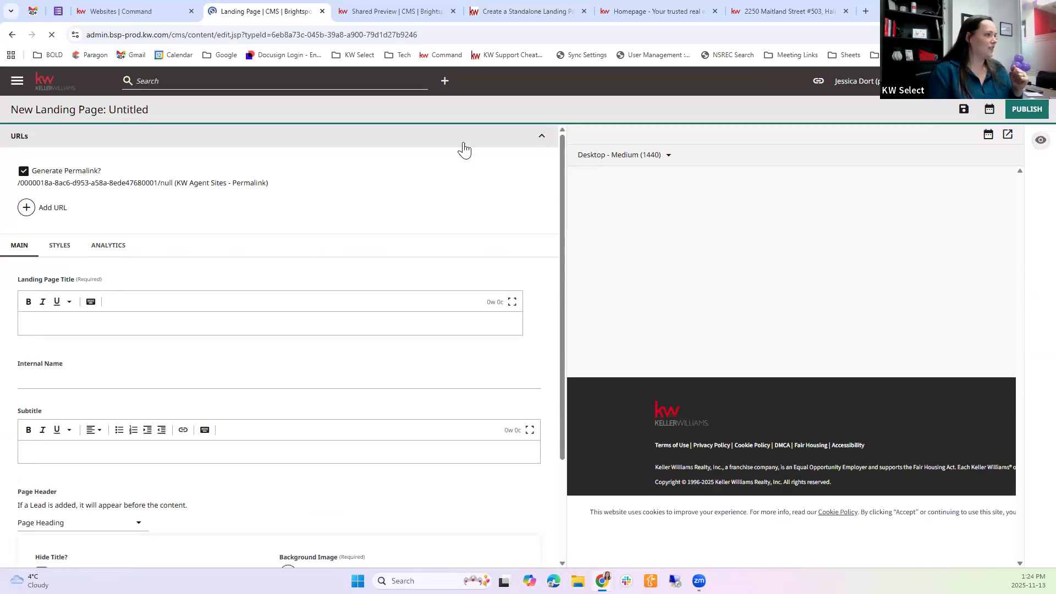
{"action": "left_click", "coordinate": [54, 233]}
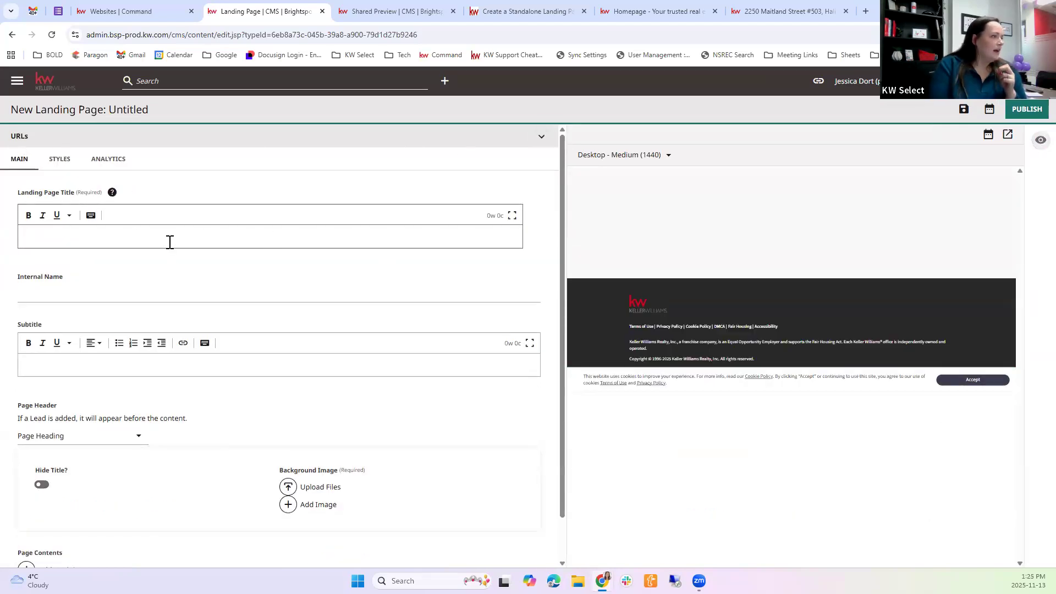
{"action": "left_click", "coordinate": [170, 242]}
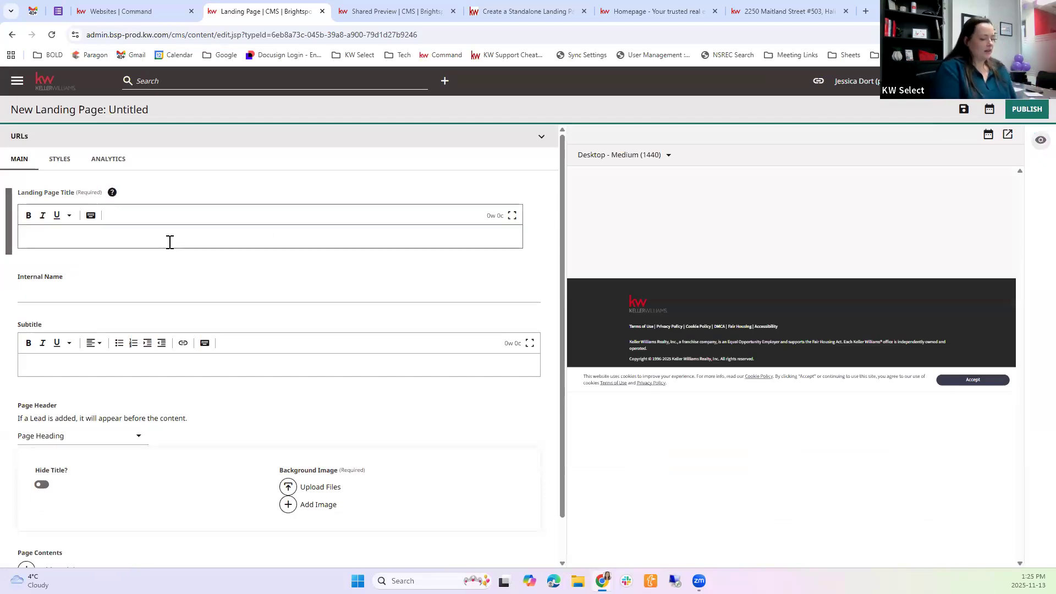
{"action": "type", "text": "Test Page"}
{"action": "left_click", "coordinate": [141, 293]}
{"action": "scroll", "coordinate": [127, 393], "scroll_direction": "down", "scroll_amount": 1}
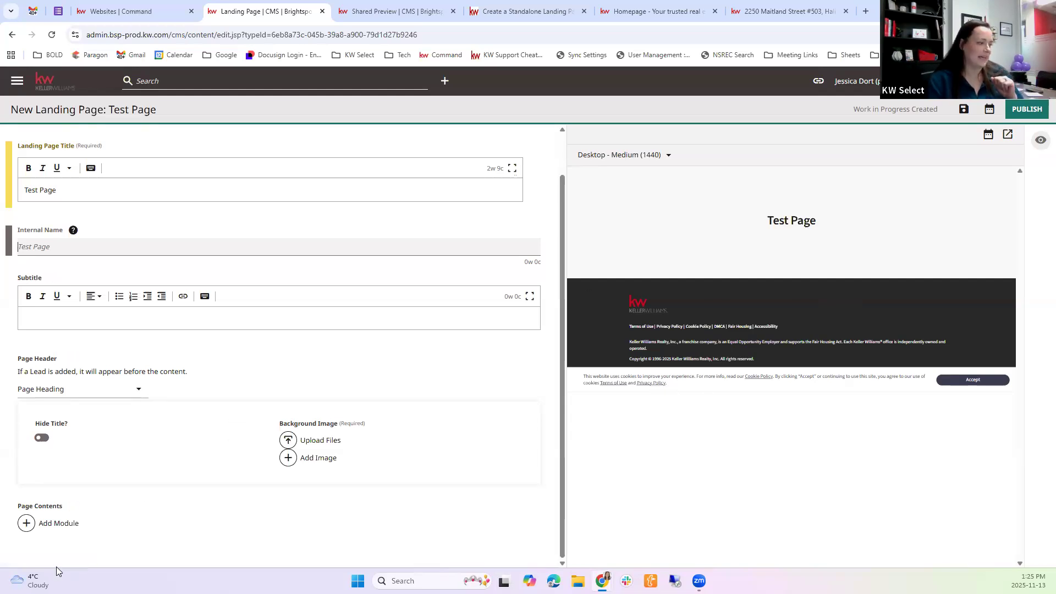
Open the module picker for the Test Page's contents and examine the list, listing, search, rich text and stat modules
{"action": "left_click", "coordinate": [40, 529]}
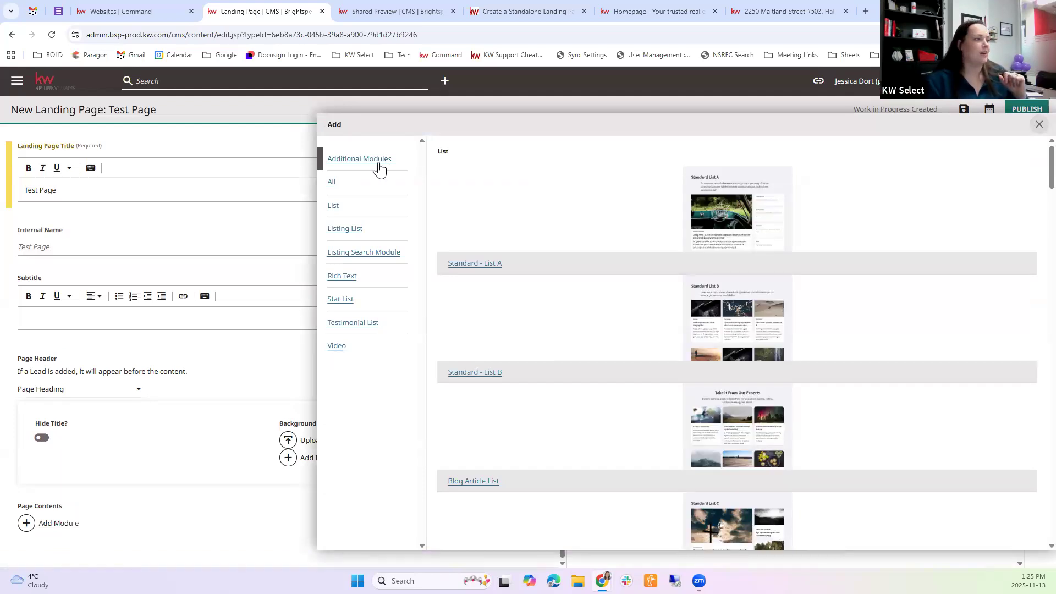
{"action": "left_click", "coordinate": [342, 178]}
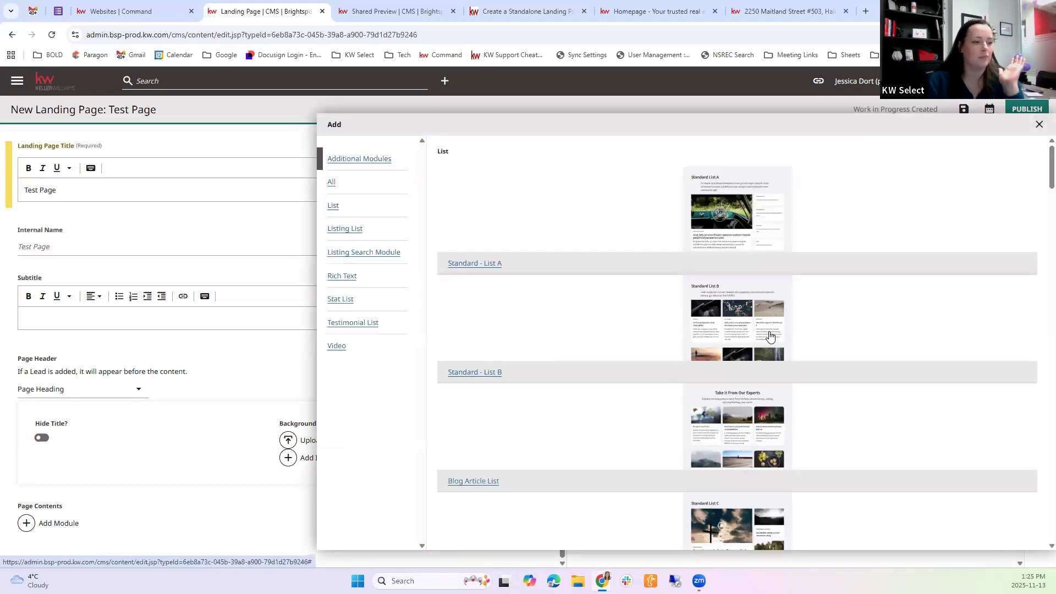
{"action": "scroll", "coordinate": [770, 335], "scroll_direction": "down", "scroll_amount": 3}
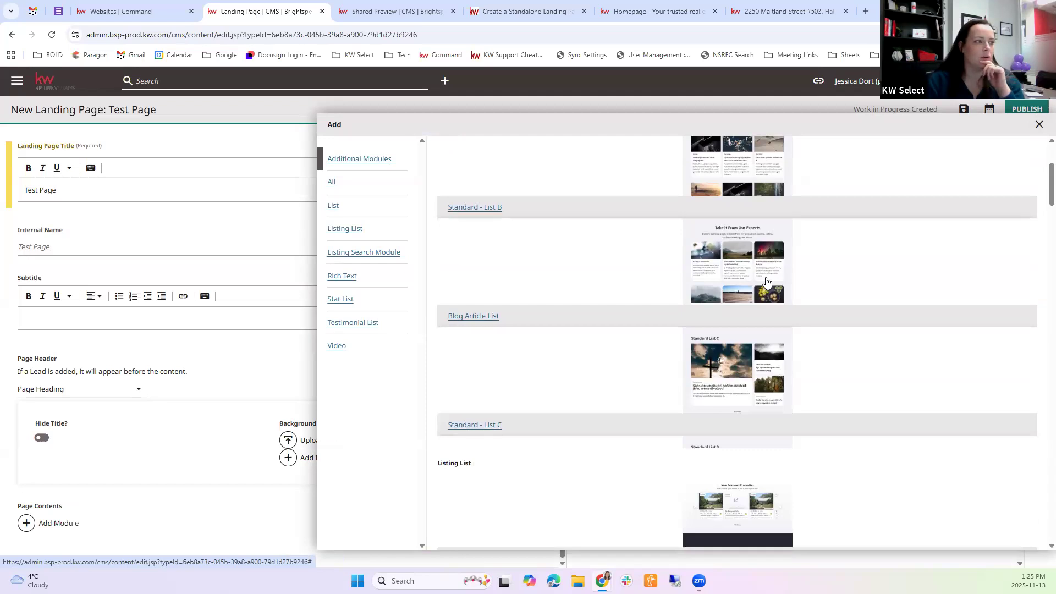
{"action": "scroll", "coordinate": [583, 254], "scroll_direction": "up", "scroll_amount": 3}
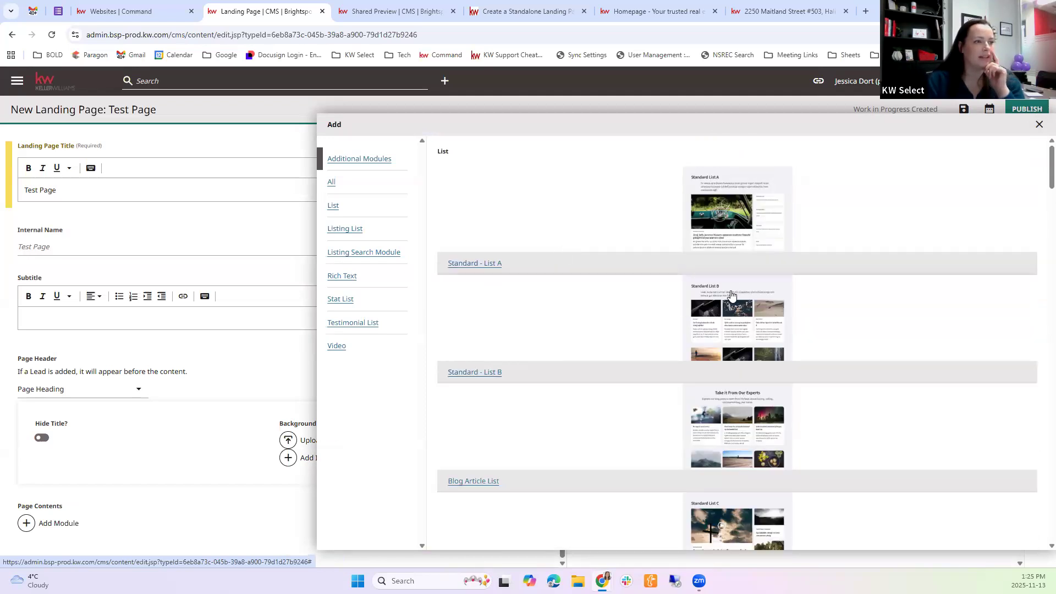
{"action": "scroll", "coordinate": [731, 295], "scroll_direction": "down", "scroll_amount": 10}
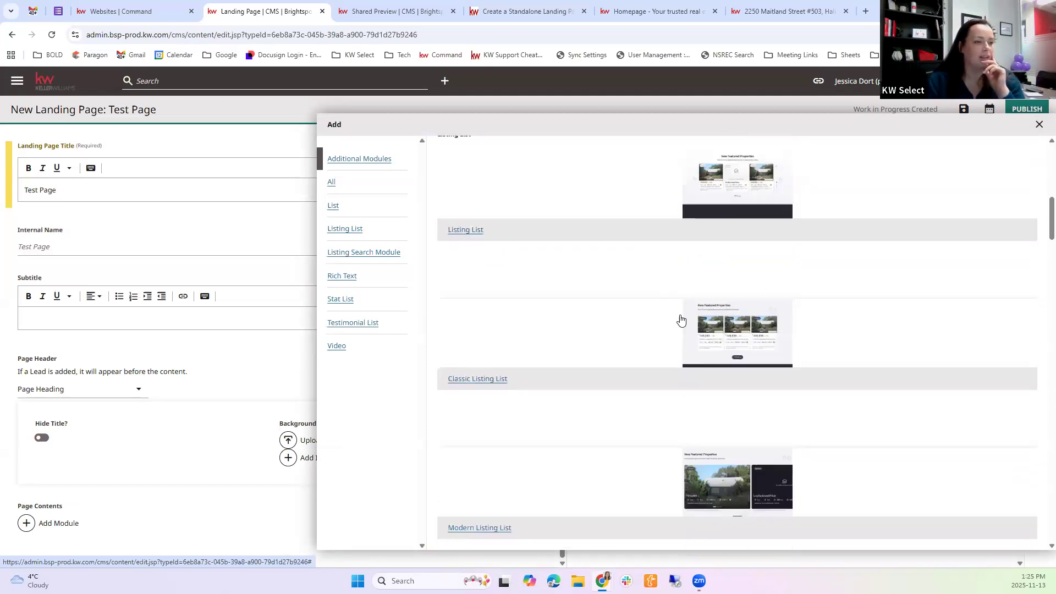
{"action": "scroll", "coordinate": [682, 369], "scroll_direction": "down", "scroll_amount": 2}
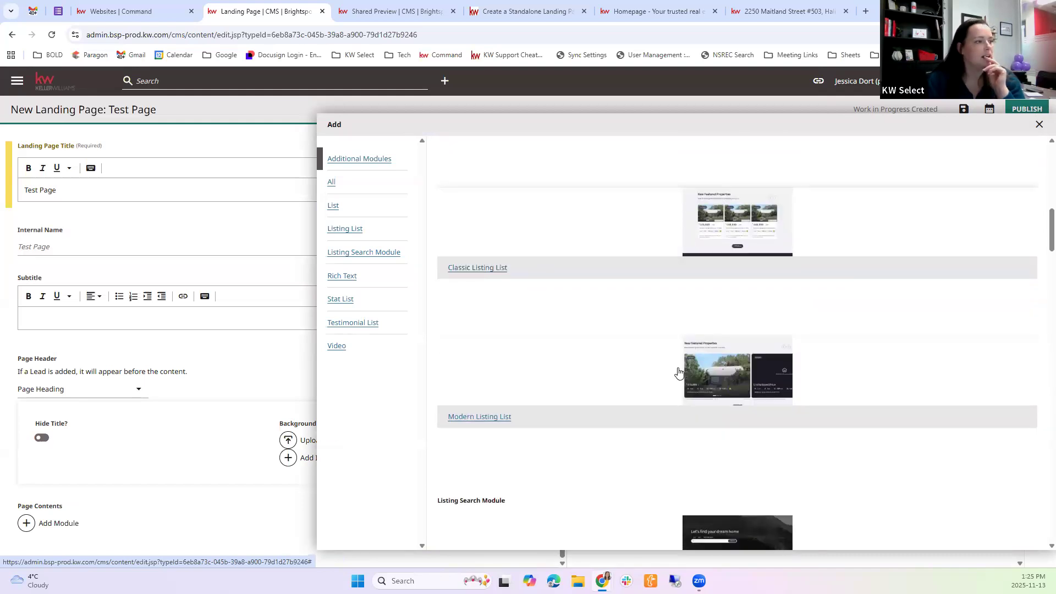
{"action": "scroll", "coordinate": [684, 372], "scroll_direction": "down", "scroll_amount": 3}
{"action": "scroll", "coordinate": [683, 368], "scroll_direction": "down", "scroll_amount": 3}
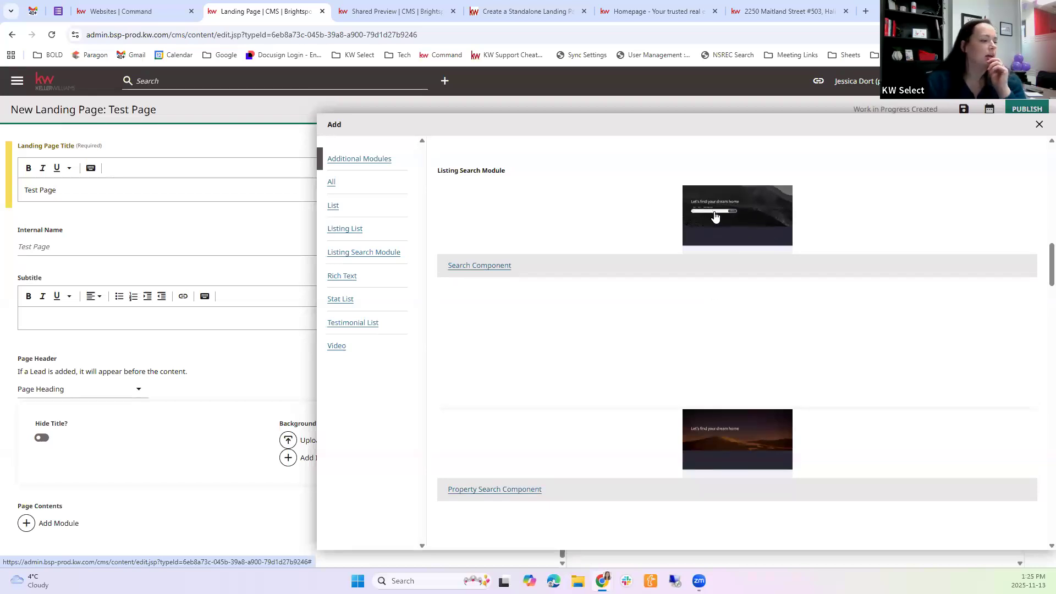
{"action": "scroll", "coordinate": [715, 217], "scroll_direction": "down", "scroll_amount": 6}
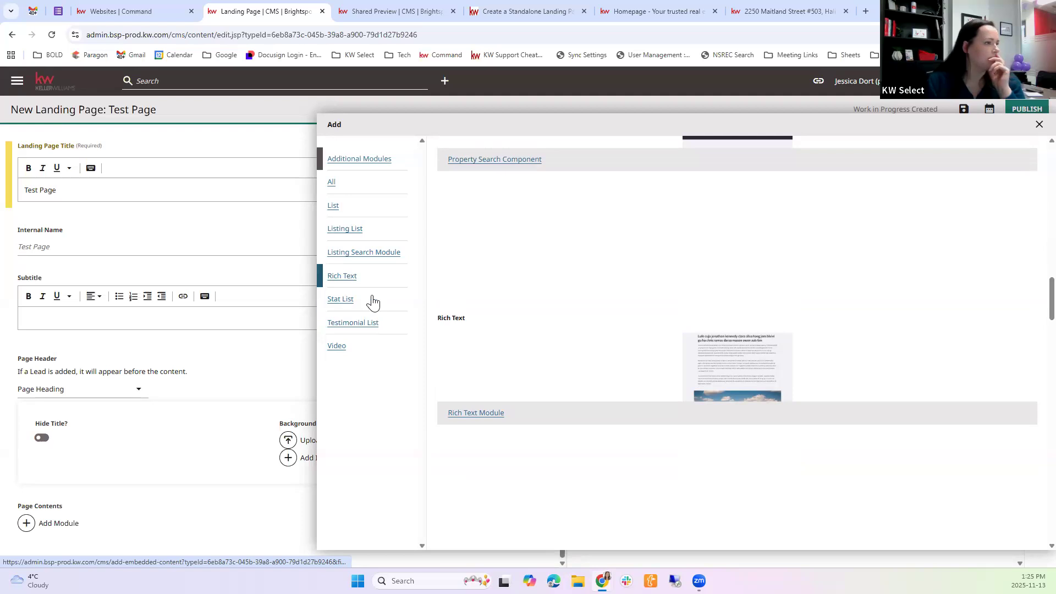
{"action": "scroll", "coordinate": [713, 220], "scroll_direction": "down", "scroll_amount": 5}
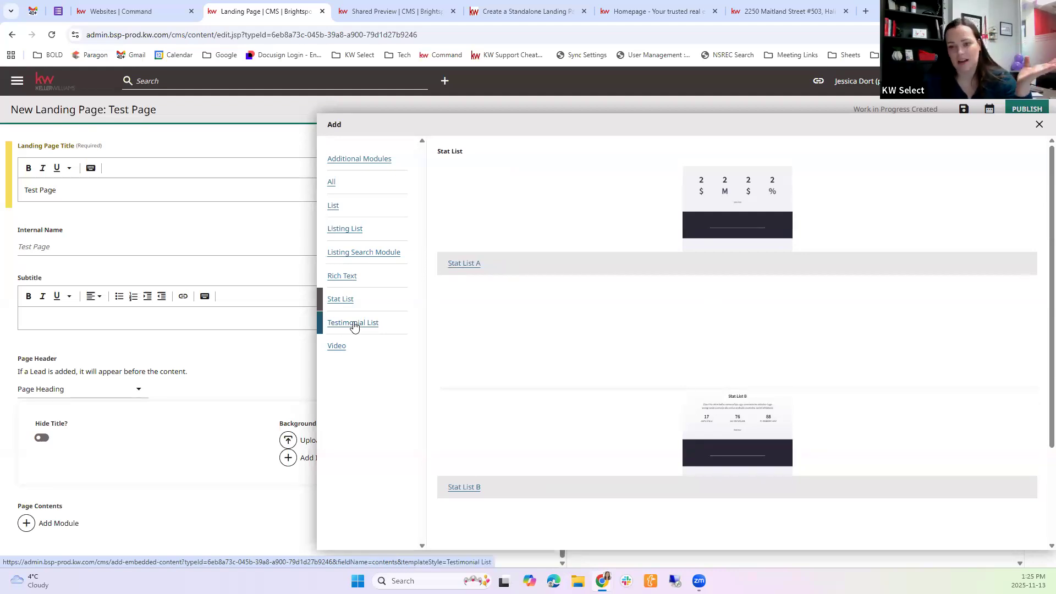
Review the Testimonial List and Video module categories, and close the module picker without adding anything
{"action": "left_click", "coordinate": [344, 182]}
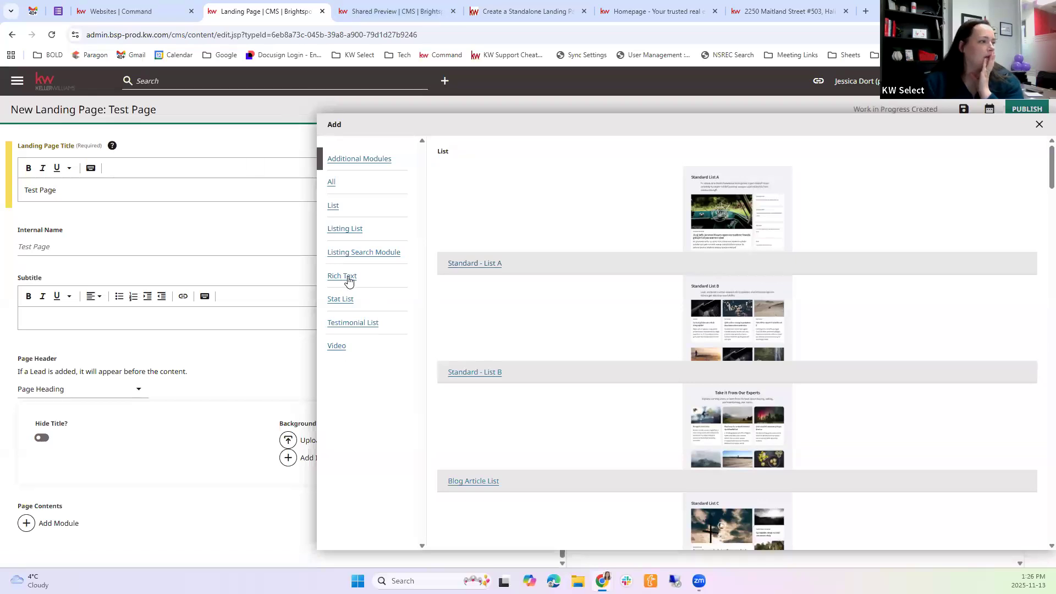
{"action": "left_click", "coordinate": [350, 329]}
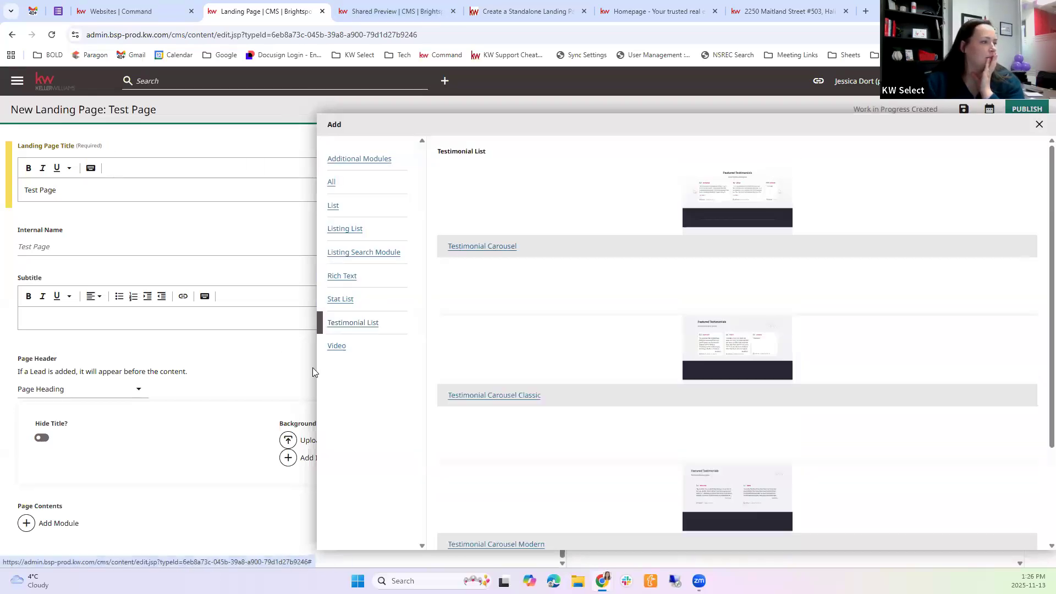
{"action": "left_click", "coordinate": [339, 347]}
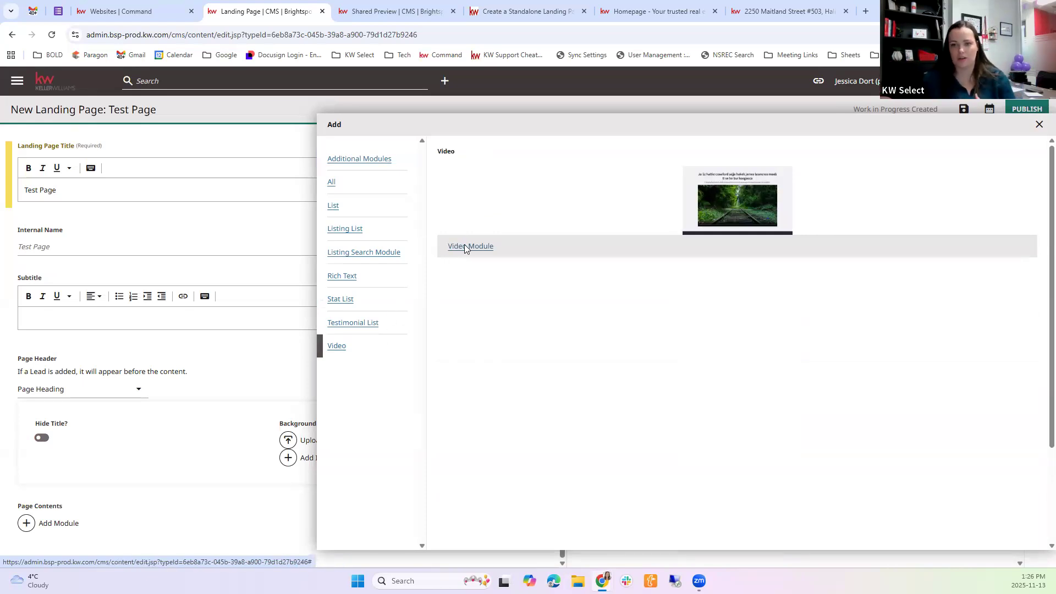
{"action": "left_click", "coordinate": [1039, 125]}
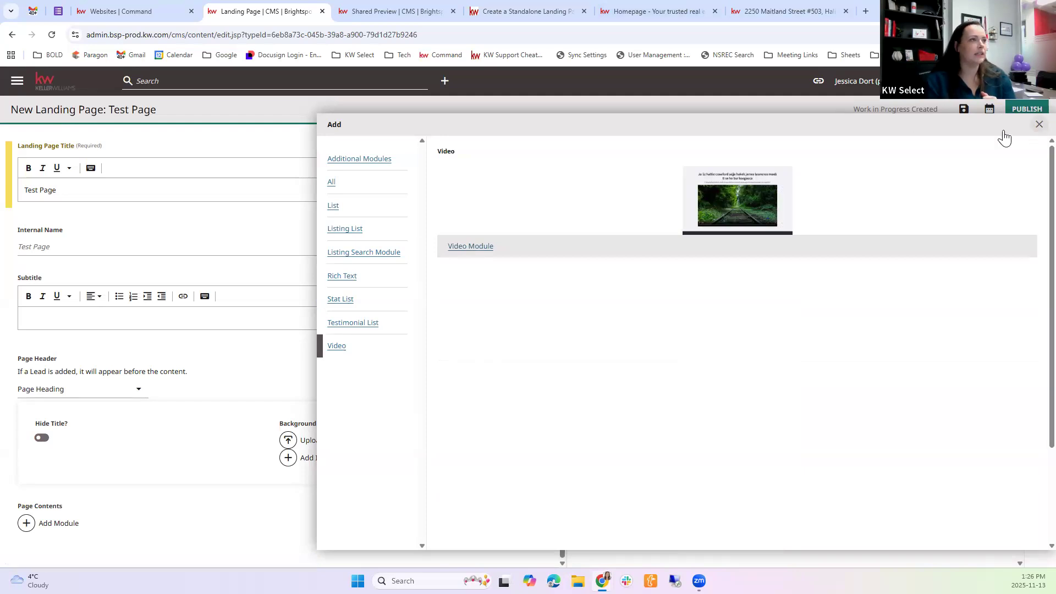
Open the CMS dashboard in a separate browser tab, keeping the Test Page editor open, and switch to it
{"action": "right_click", "coordinate": [17, 78]}
{"action": "left_click", "coordinate": [17, 81]}
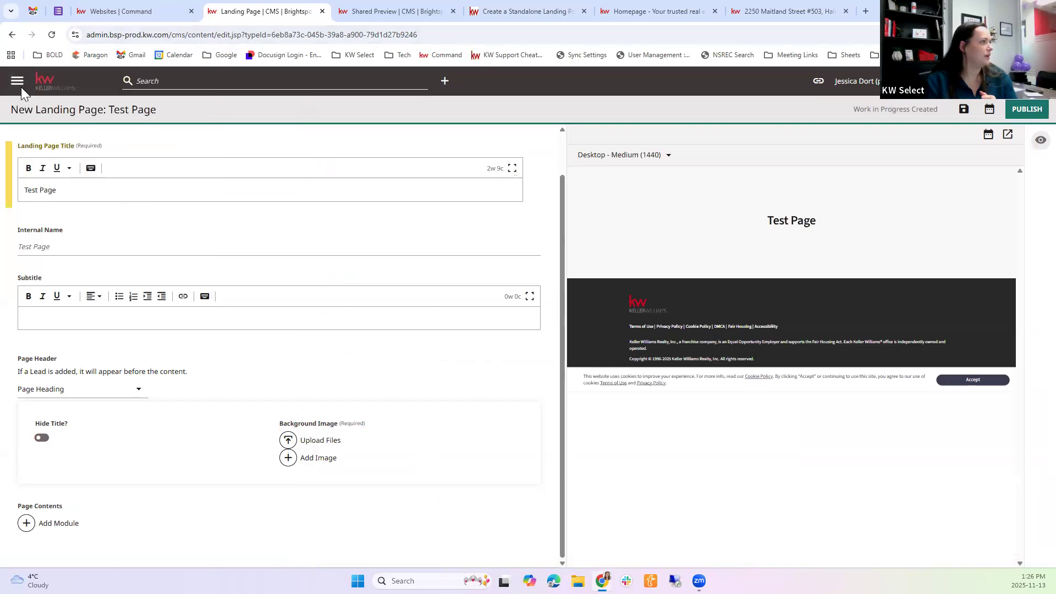
{"action": "left_click", "coordinate": [17, 81]}
{"action": "right_click", "coordinate": [34, 110]}
{"action": "left_click", "coordinate": [77, 123]}
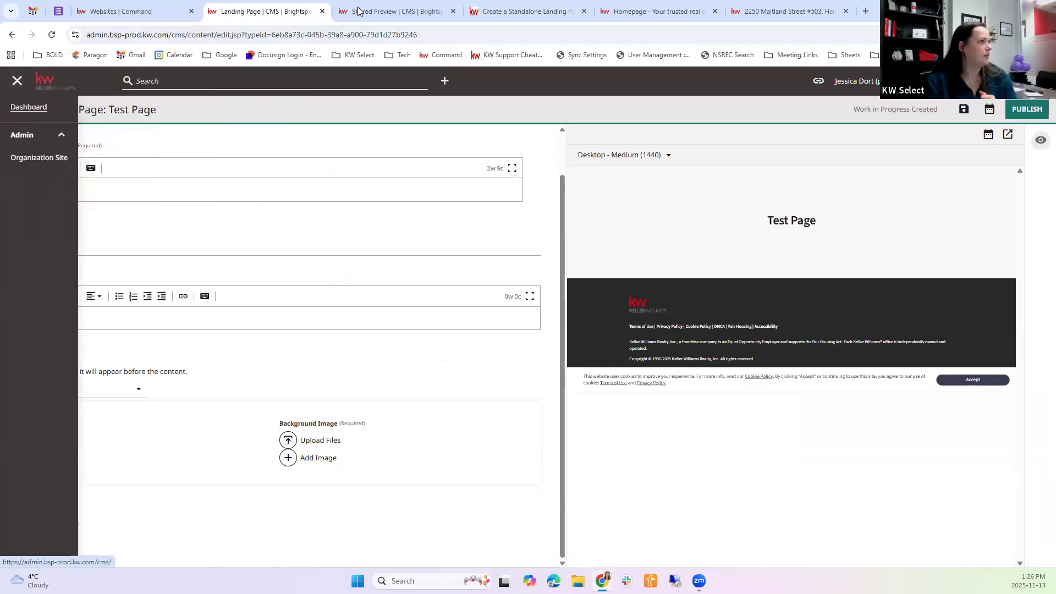
{"action": "left_click", "coordinate": [379, 11]}
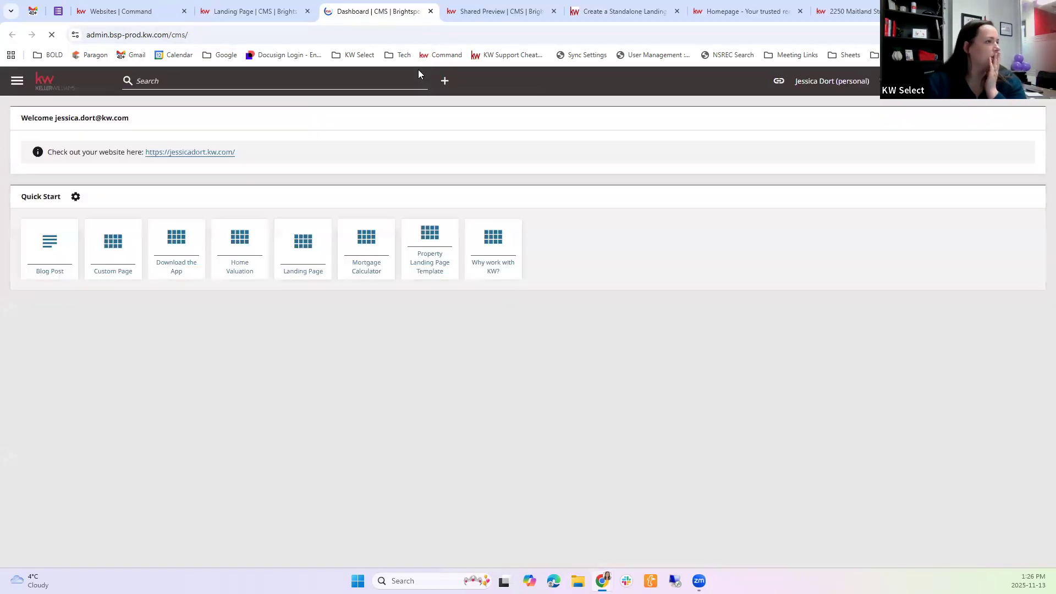
Open the second Lower Sackville Stats entry under Custom Landing Pages and review its contents and preview
{"action": "scroll", "coordinate": [296, 475], "scroll_direction": "down", "scroll_amount": 8}
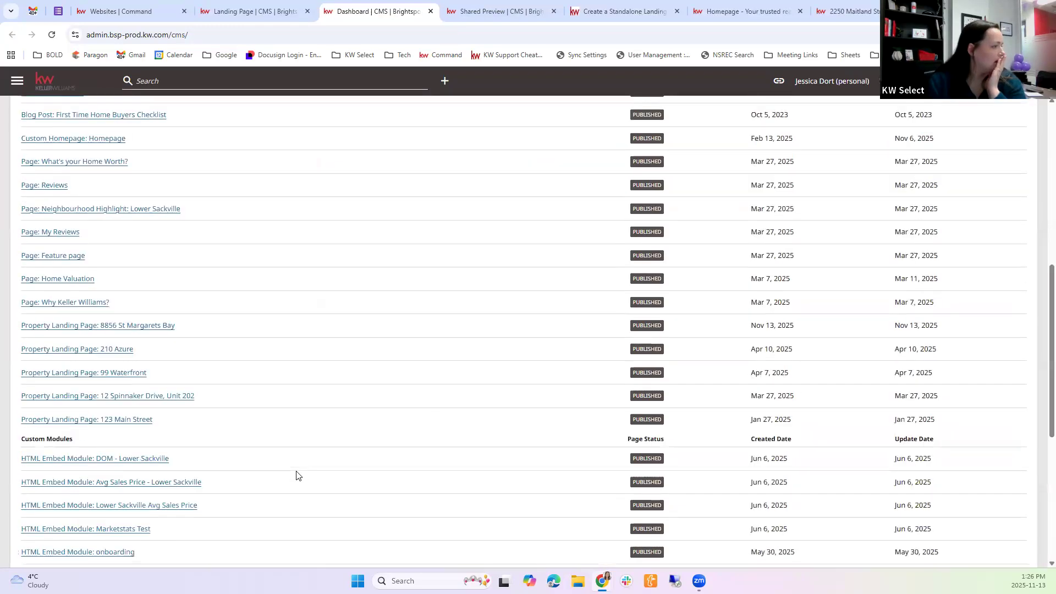
{"action": "scroll", "coordinate": [128, 407], "scroll_direction": "down", "scroll_amount": 3}
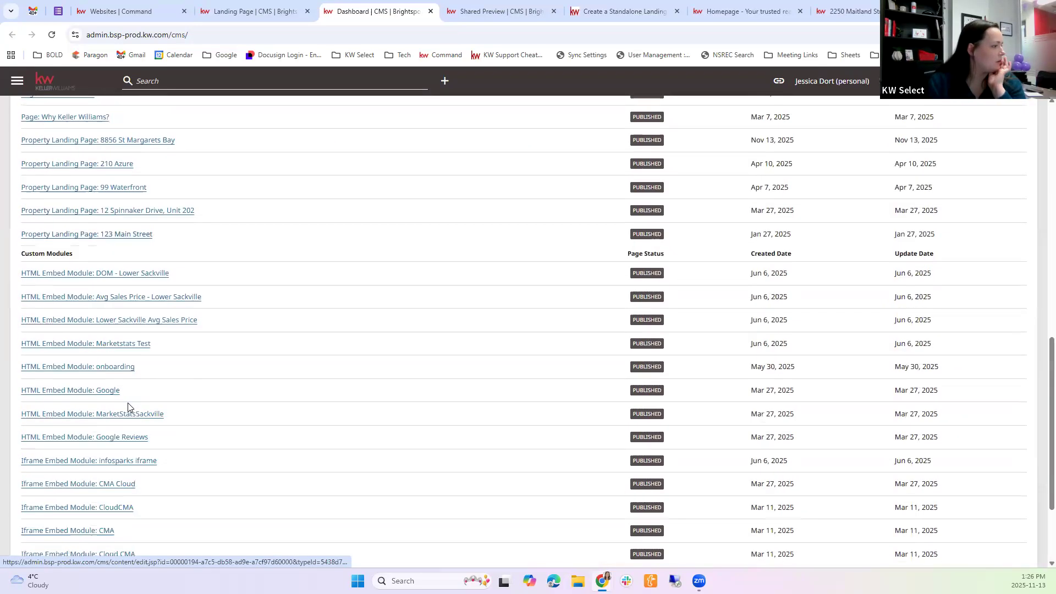
{"action": "scroll", "coordinate": [128, 407], "scroll_direction": "down", "scroll_amount": 2}
{"action": "scroll", "coordinate": [128, 407], "scroll_direction": "down", "scroll_amount": 1}
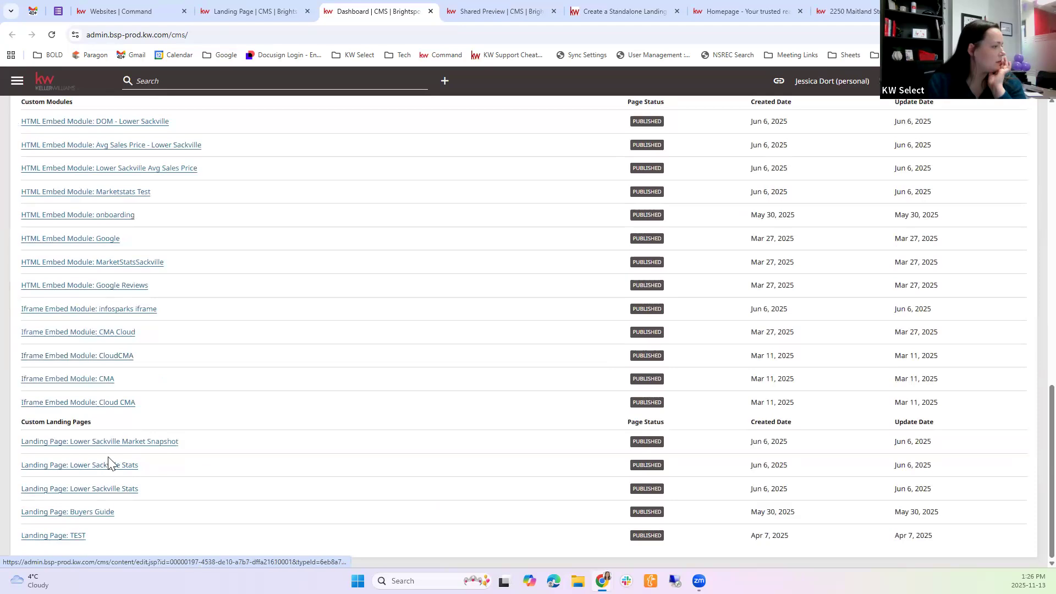
{"action": "left_click", "coordinate": [108, 491]}
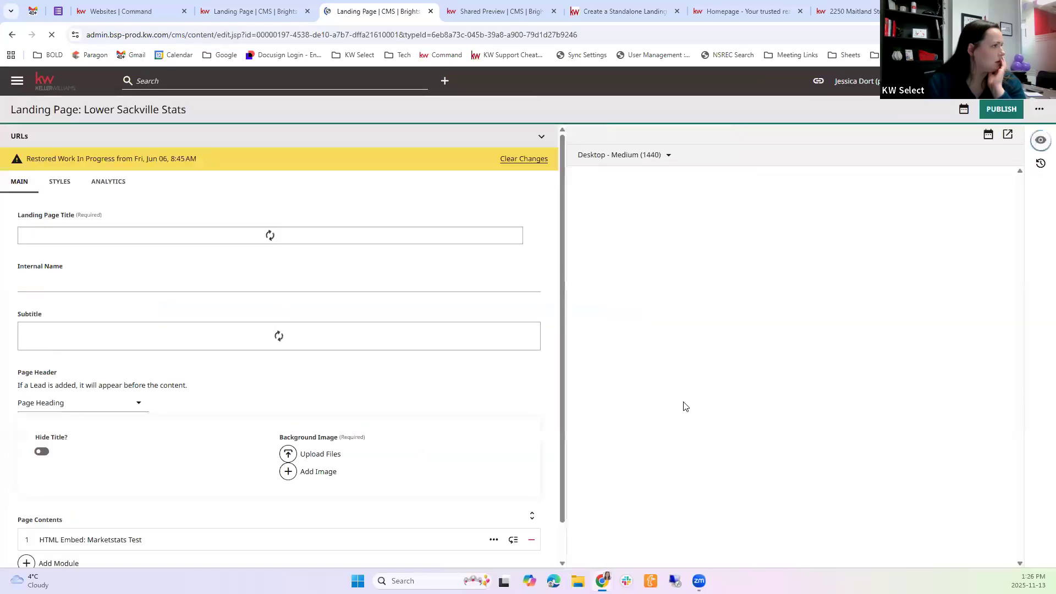
{"action": "scroll", "coordinate": [385, 446], "scroll_direction": "down", "scroll_amount": 2}
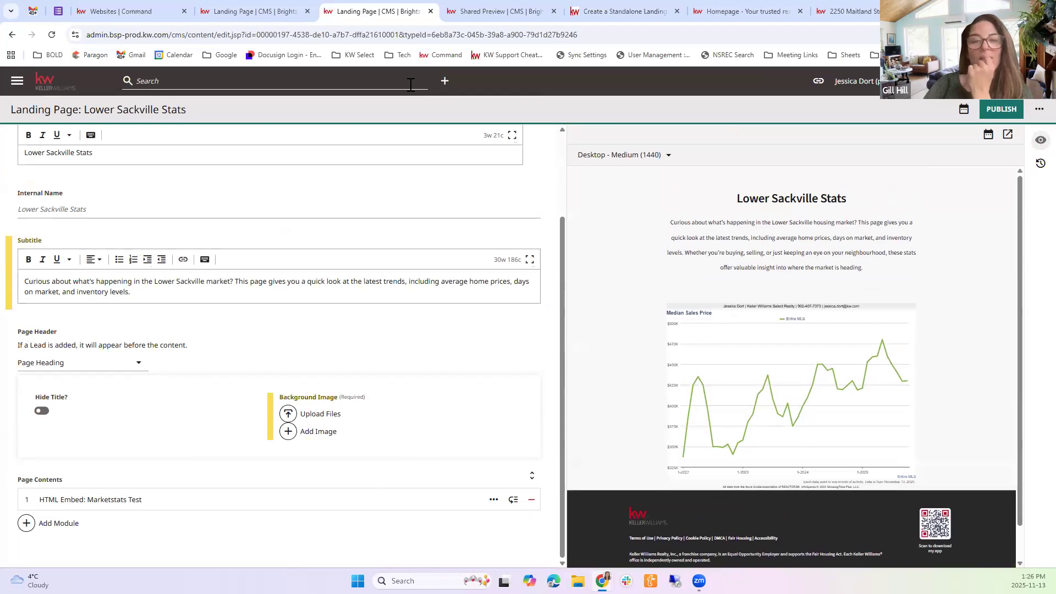
Check the Test Page tab, and go back from the Lower Sackville Stats editor to the dashboard, accepting leaving the page
{"action": "mouse_move", "coordinate": [277, 4]}
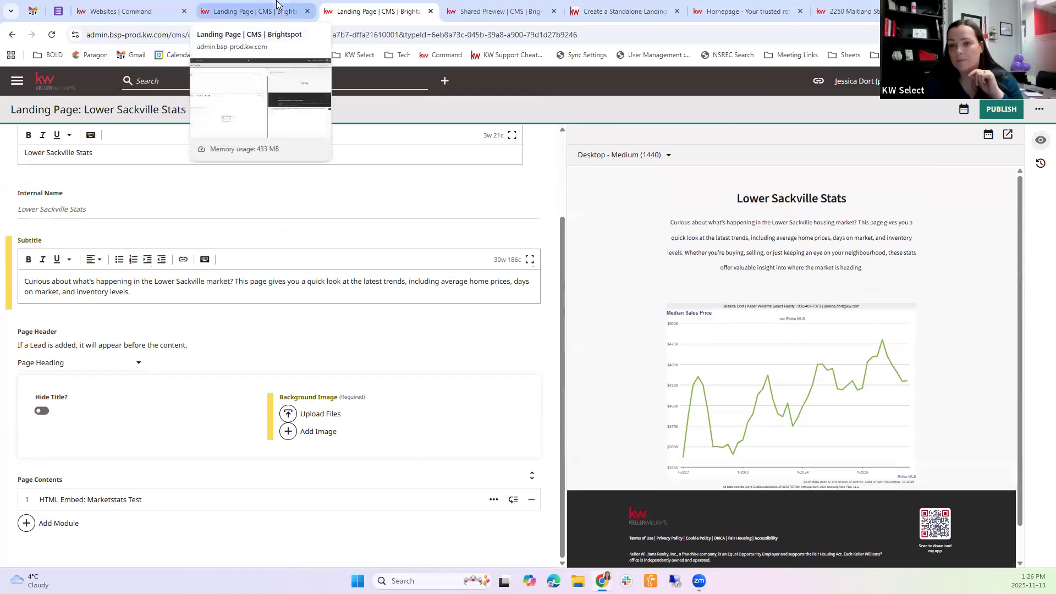
{"action": "left_click", "coordinate": [276, 4]}
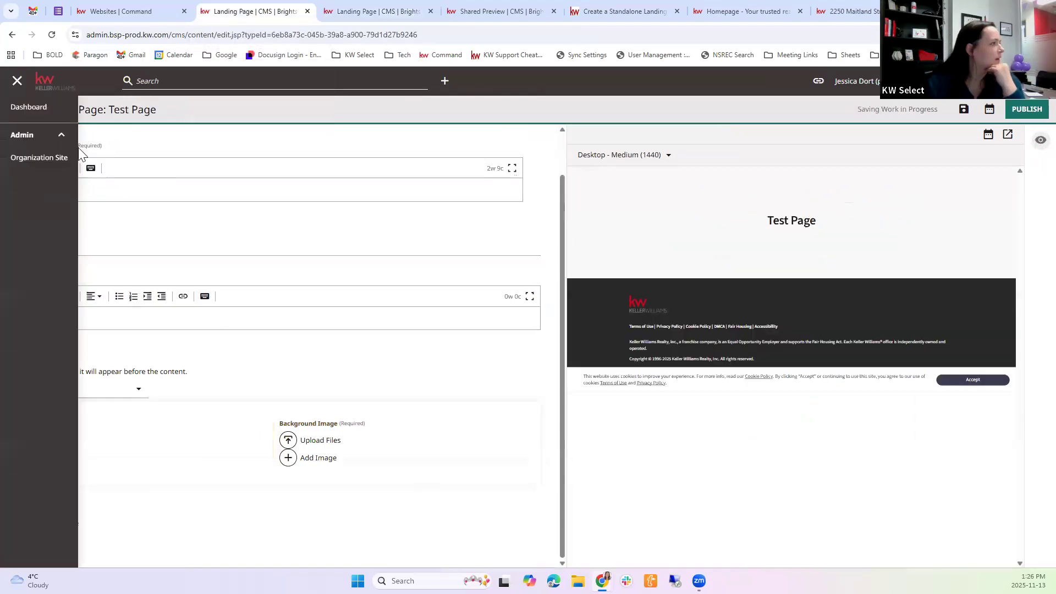
{"action": "left_click", "coordinate": [380, 8]}
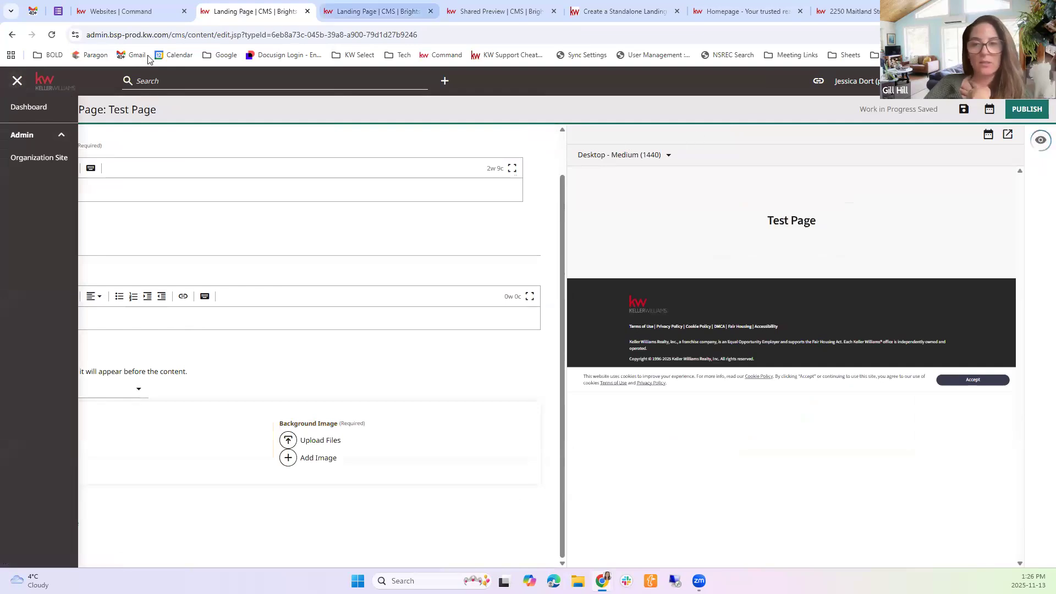
{"action": "left_click", "coordinate": [10, 35]}
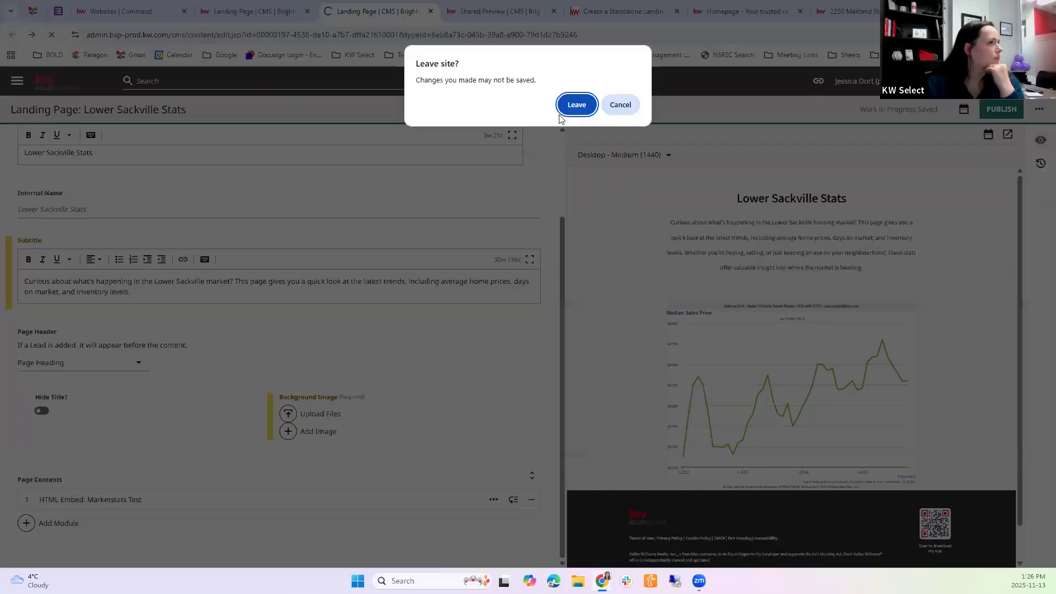
{"action": "key", "text": "Return"}
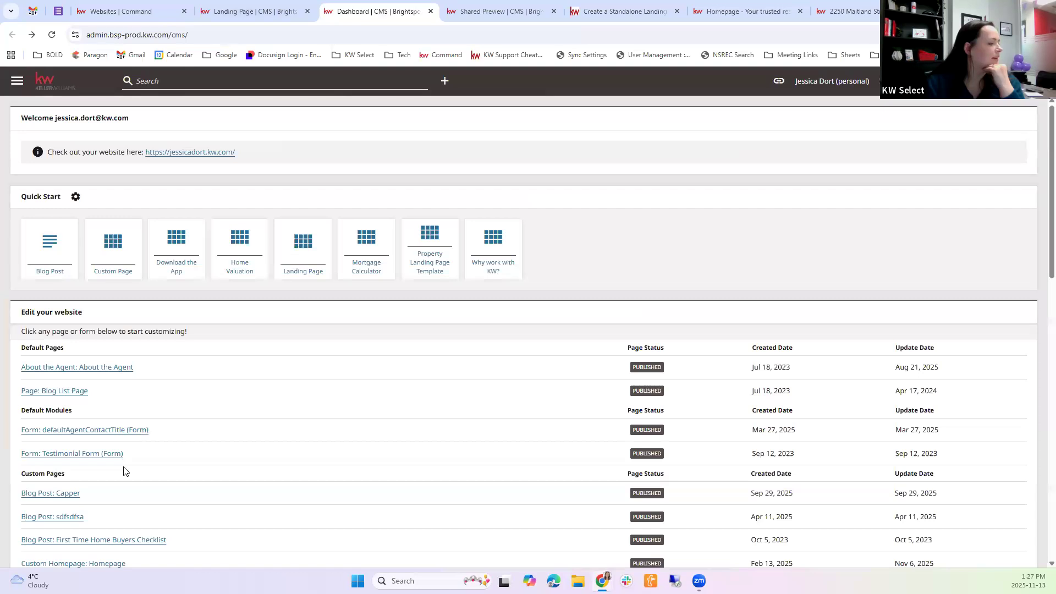
Open the Buyers Guide page under Custom Landing Pages and show its shared preview in a new tab
{"action": "scroll", "coordinate": [118, 440], "scroll_direction": "down", "scroll_amount": 4}
{"action": "scroll", "coordinate": [123, 484], "scroll_direction": "down", "scroll_amount": 9}
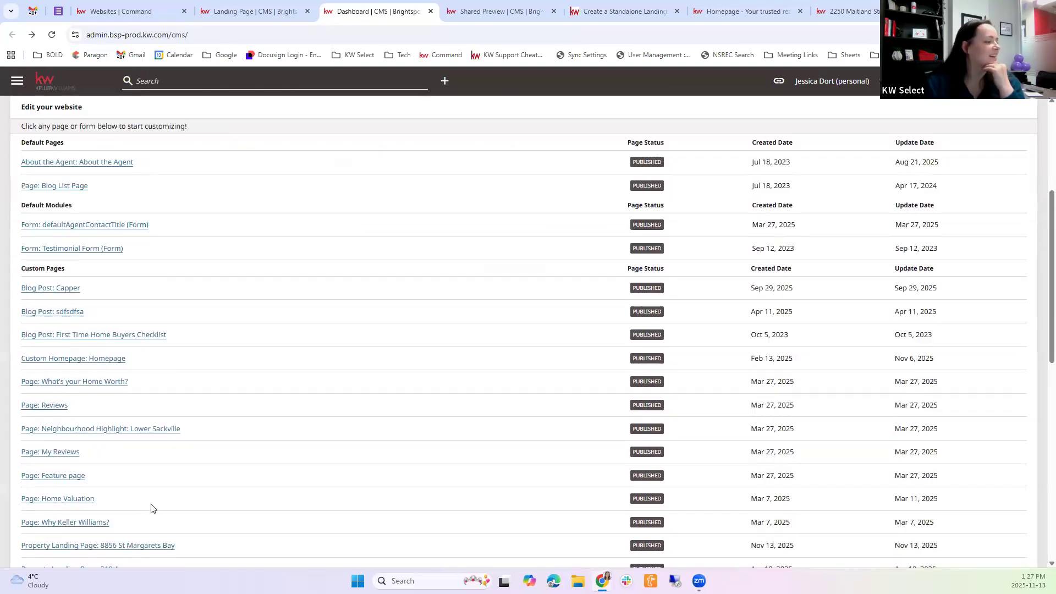
{"action": "scroll", "coordinate": [97, 508], "scroll_direction": "down", "scroll_amount": 3}
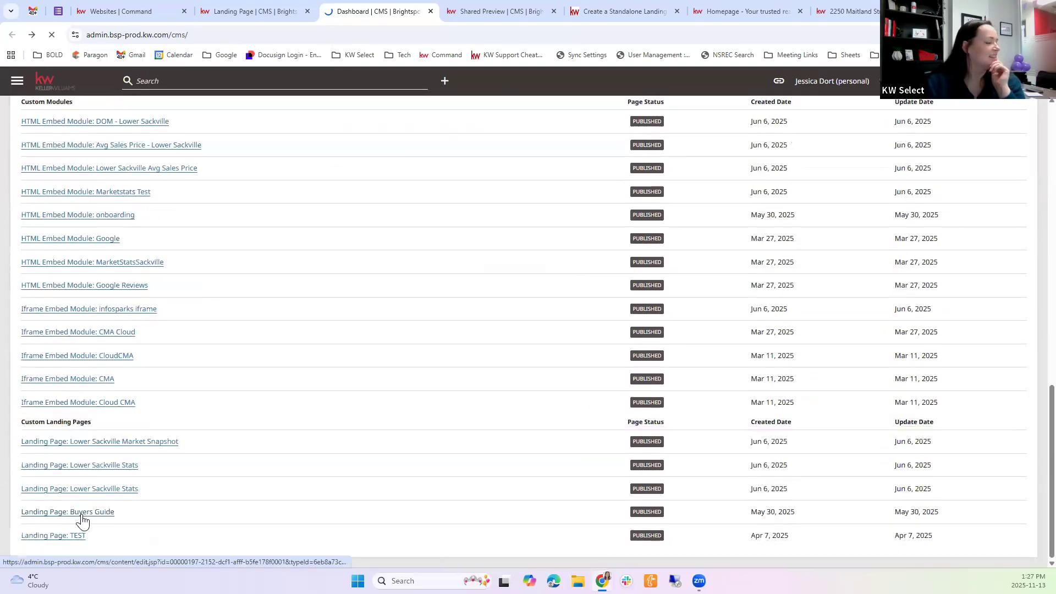
{"action": "left_click", "coordinate": [81, 517]}
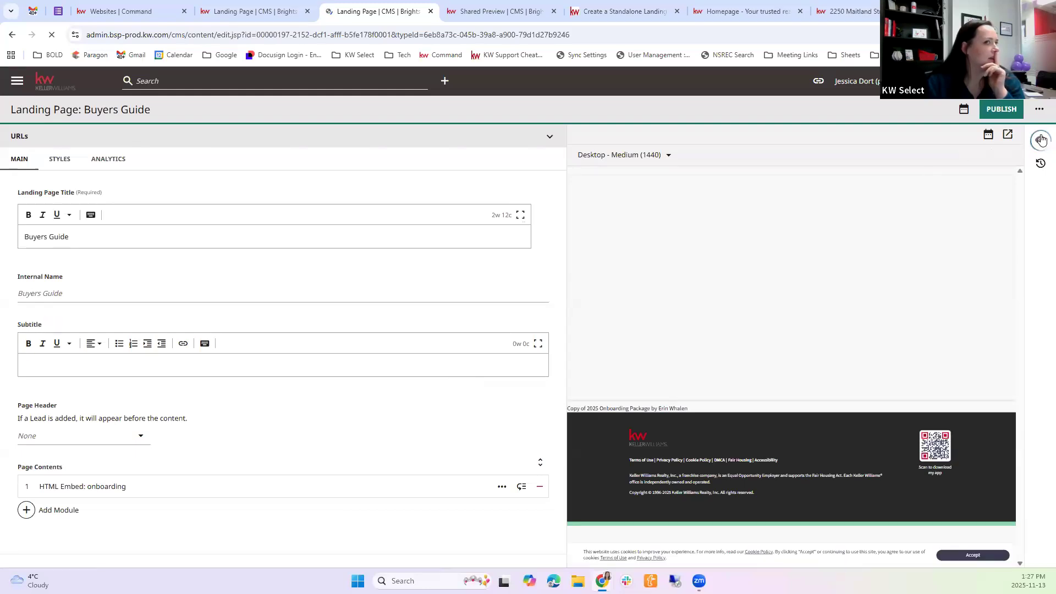
{"action": "left_click", "coordinate": [1007, 134]}
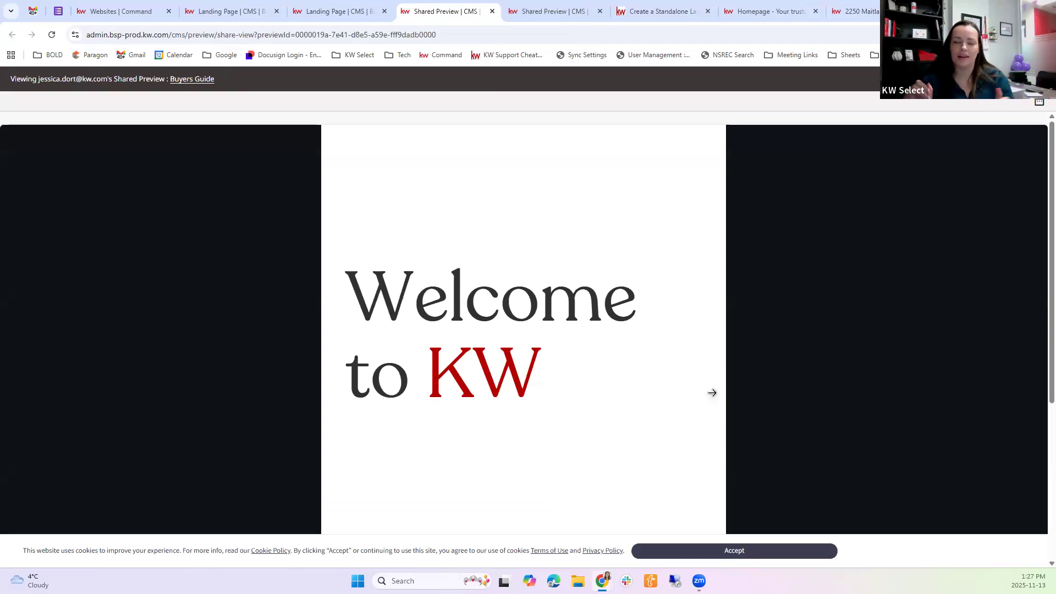
Page through the embedded onboarding package in the Buyers Guide preview as far as the Broker Team page
{"action": "scroll", "coordinate": [686, 247], "scroll_direction": "down", "scroll_amount": 5}
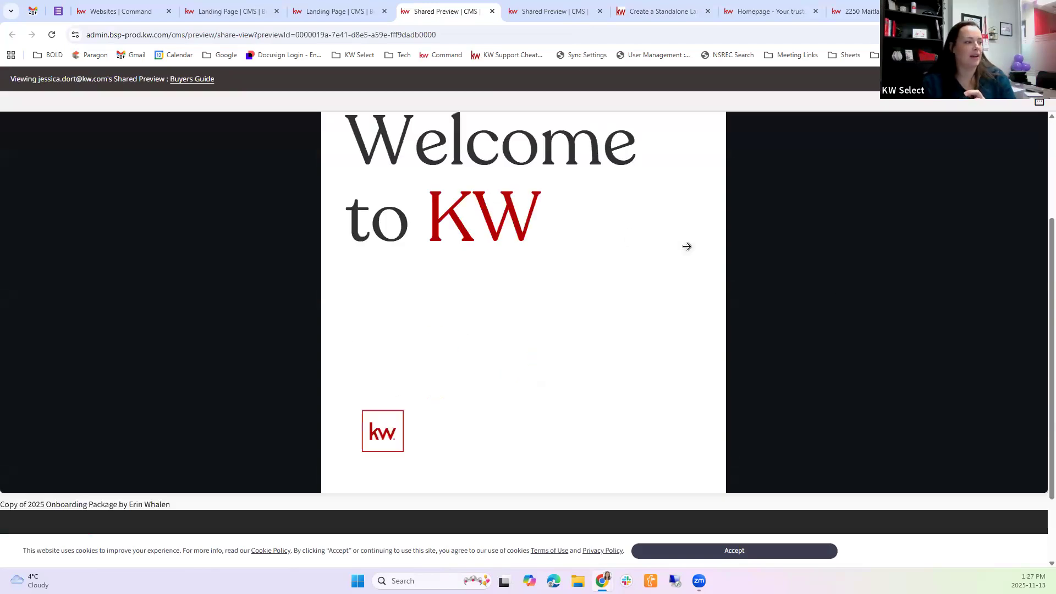
{"action": "scroll", "coordinate": [410, 231], "scroll_direction": "up", "scroll_amount": 5}
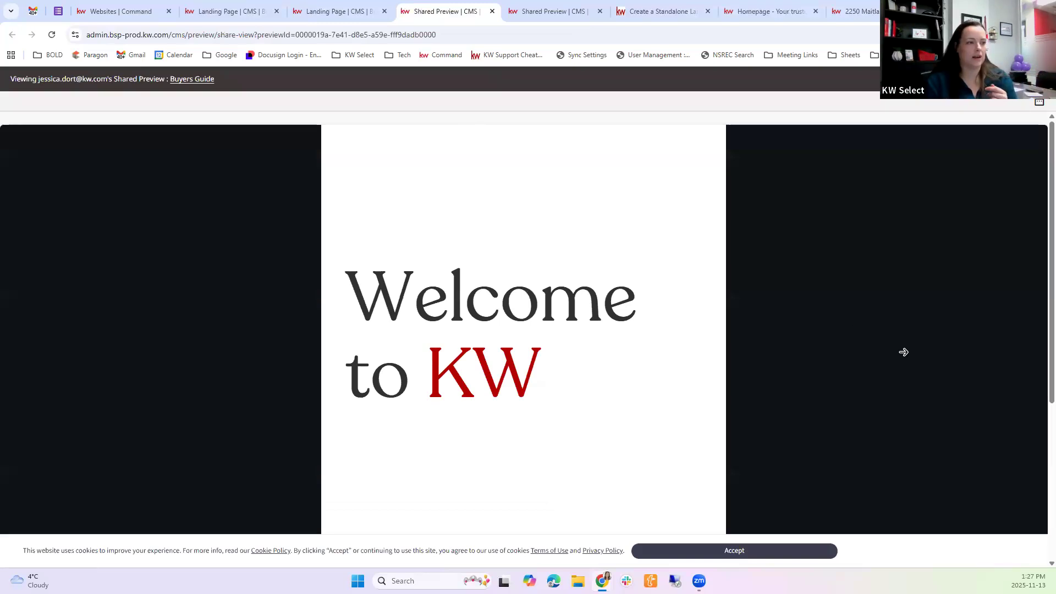
{"action": "left_click", "coordinate": [904, 352]}
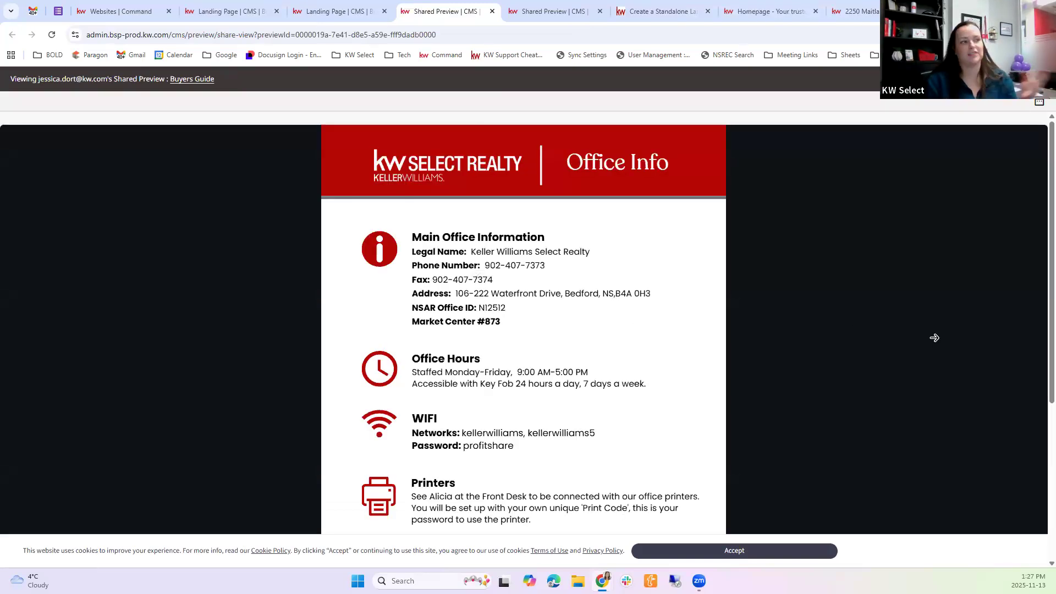
{"action": "left_click", "coordinate": [934, 338]}
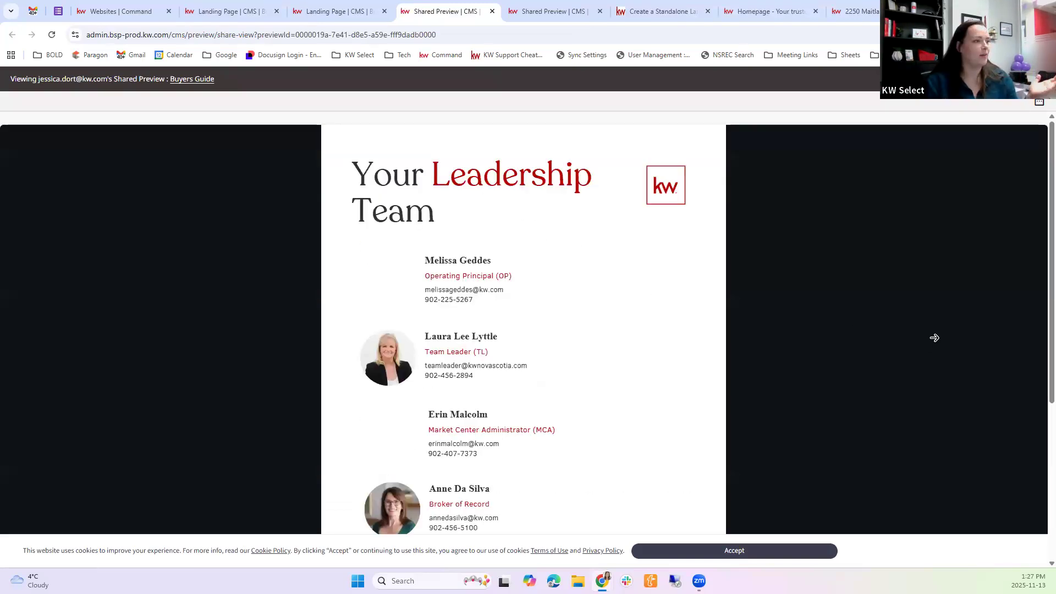
{"action": "left_click", "coordinate": [505, 303]}
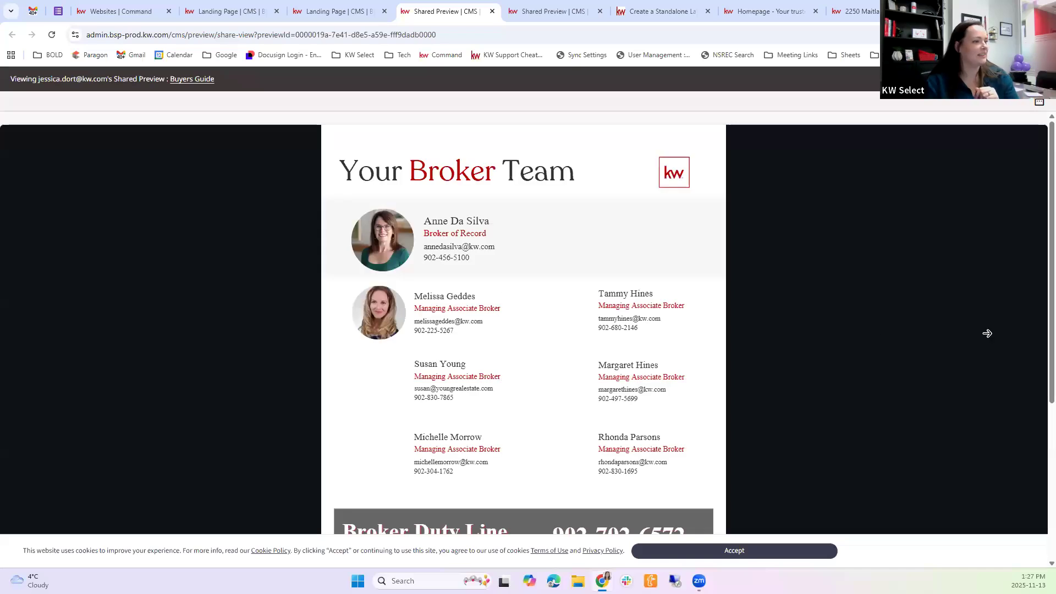
Page the Buyers Guide preview forward to the Admin Team page, back to the Welcome to KW cover, and forward to Office Info
{"action": "left_click", "coordinate": [969, 330]}
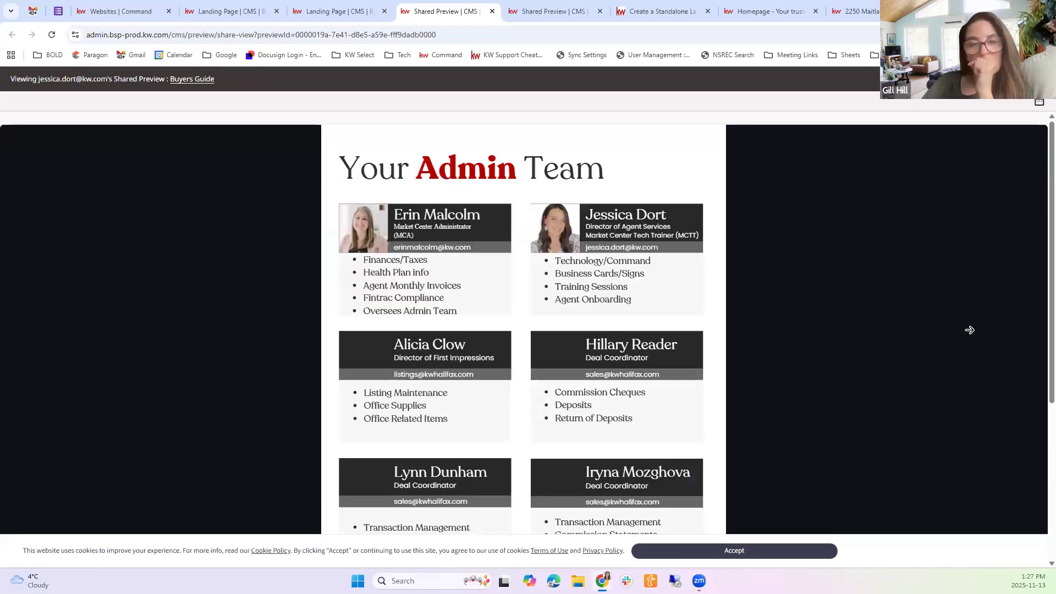
{"action": "left_click", "coordinate": [66, 309]}
{"action": "left_click", "coordinate": [127, 321]}
{"action": "left_click", "coordinate": [127, 321]}
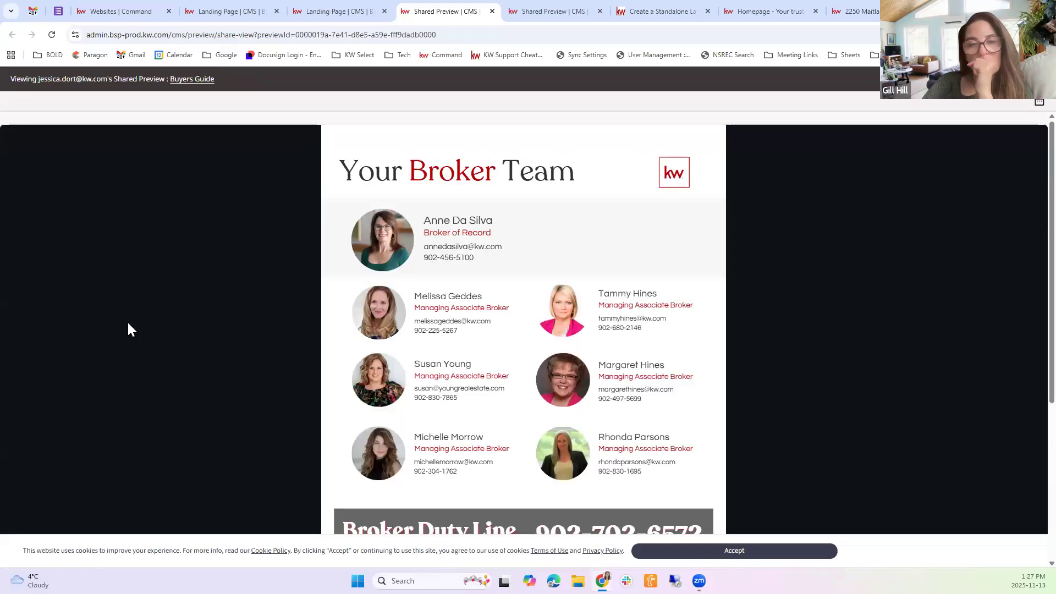
{"action": "left_click", "coordinate": [128, 321]}
{"action": "left_click", "coordinate": [127, 322]}
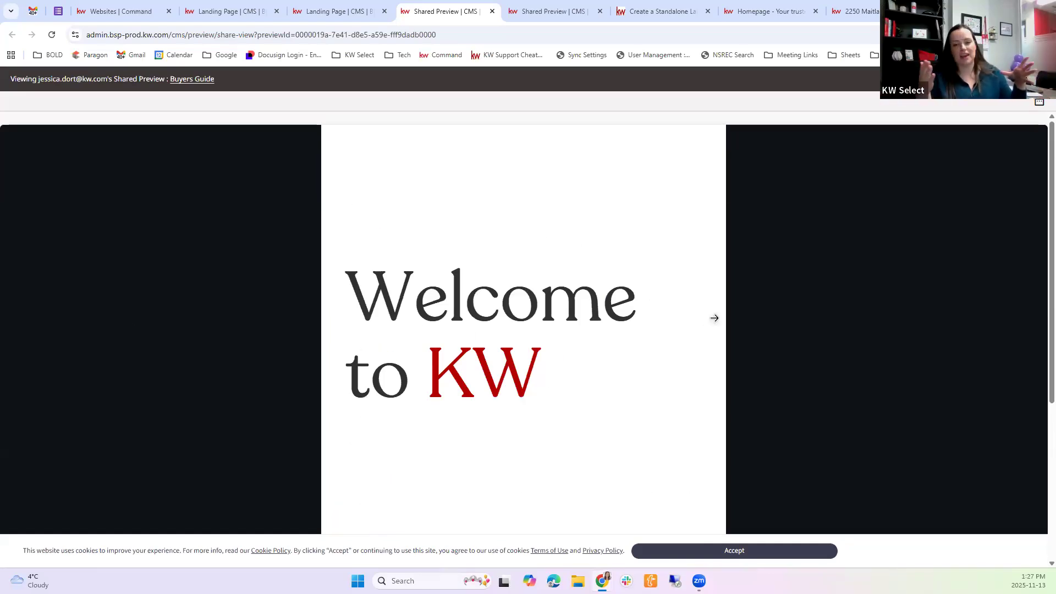
{"action": "left_click", "coordinate": [714, 318]}
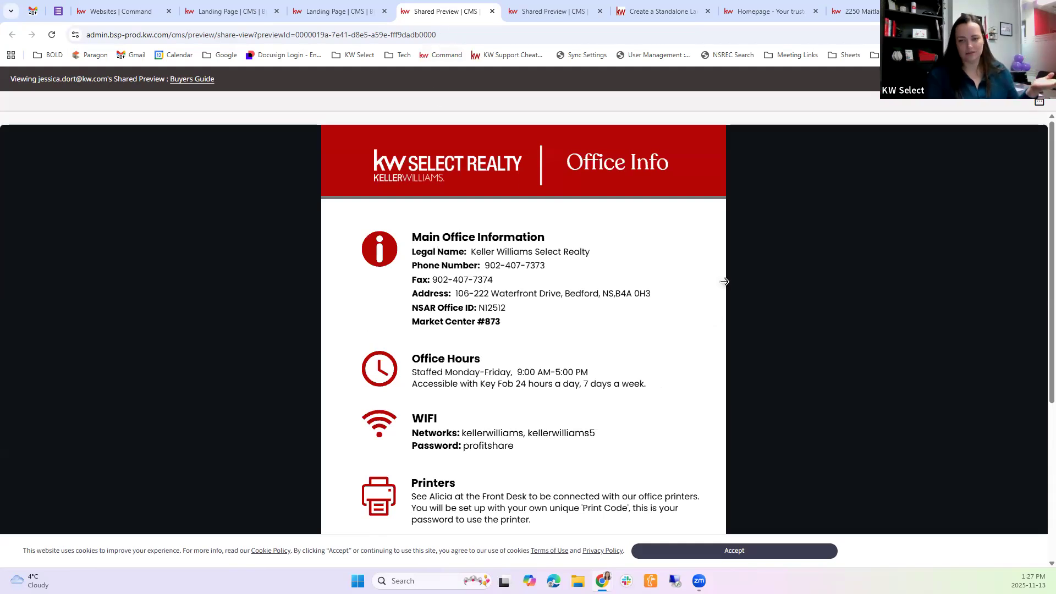
{"action": "key", "text": "ctrl+l"}
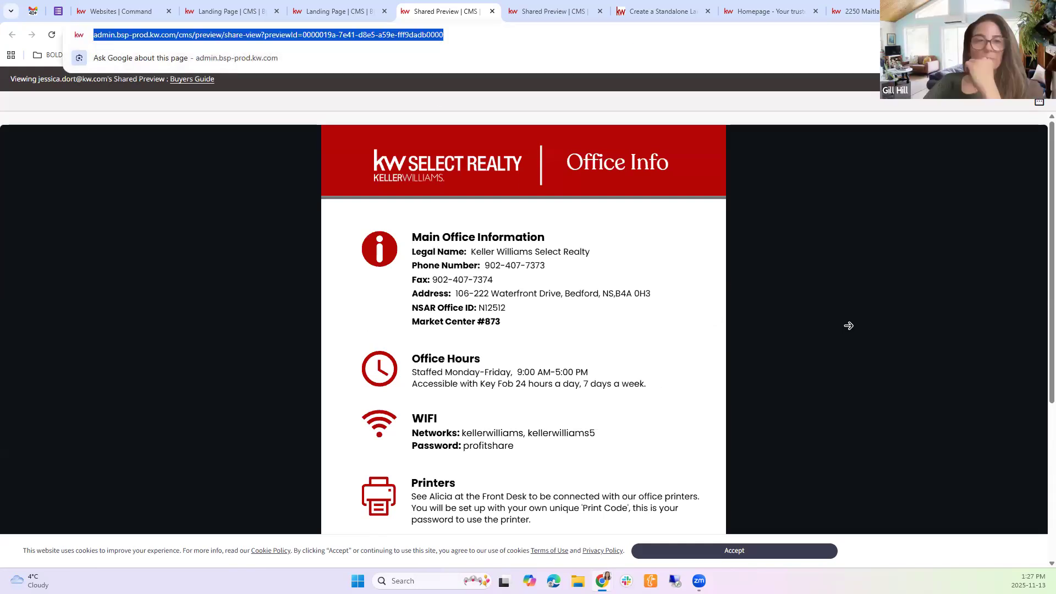
Return to the Buyers Guide editor and open its onboarding HTML embed module from Page Contents for editing
{"action": "left_click", "coordinate": [372, 4]}
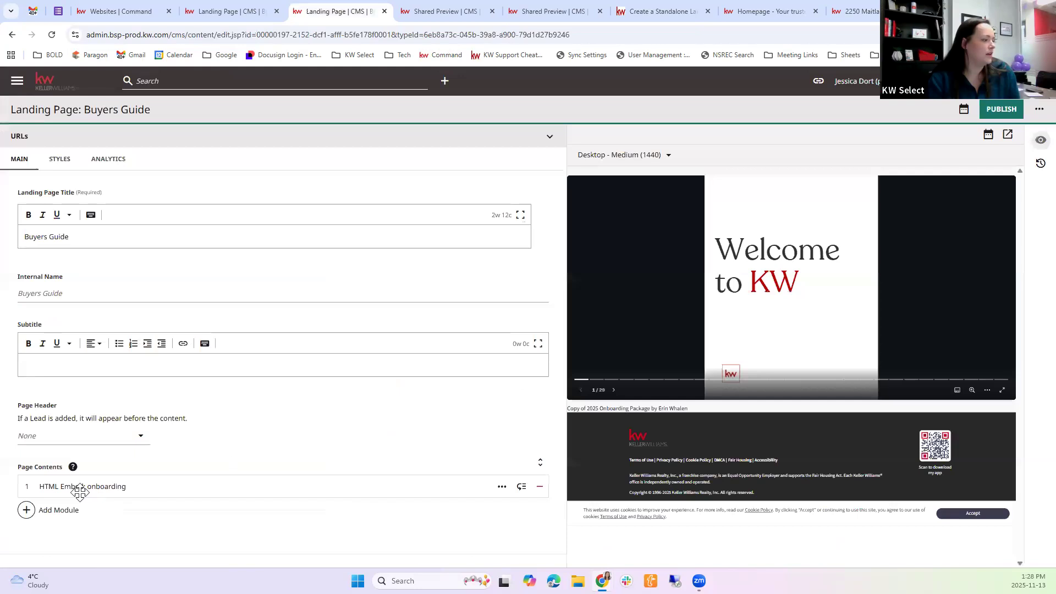
{"action": "left_click", "coordinate": [121, 486]}
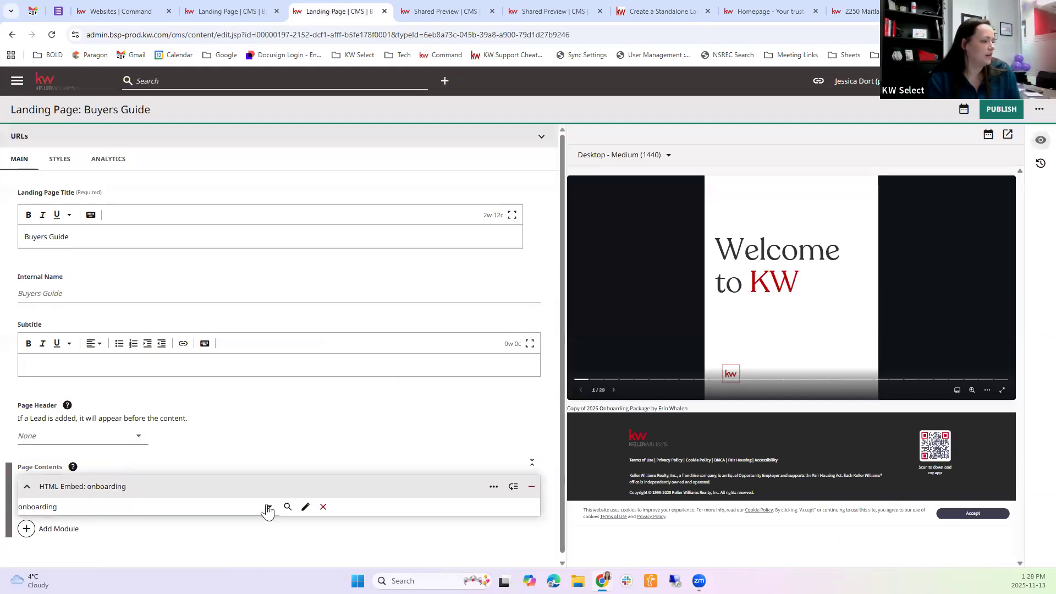
{"action": "left_click", "coordinate": [268, 504]}
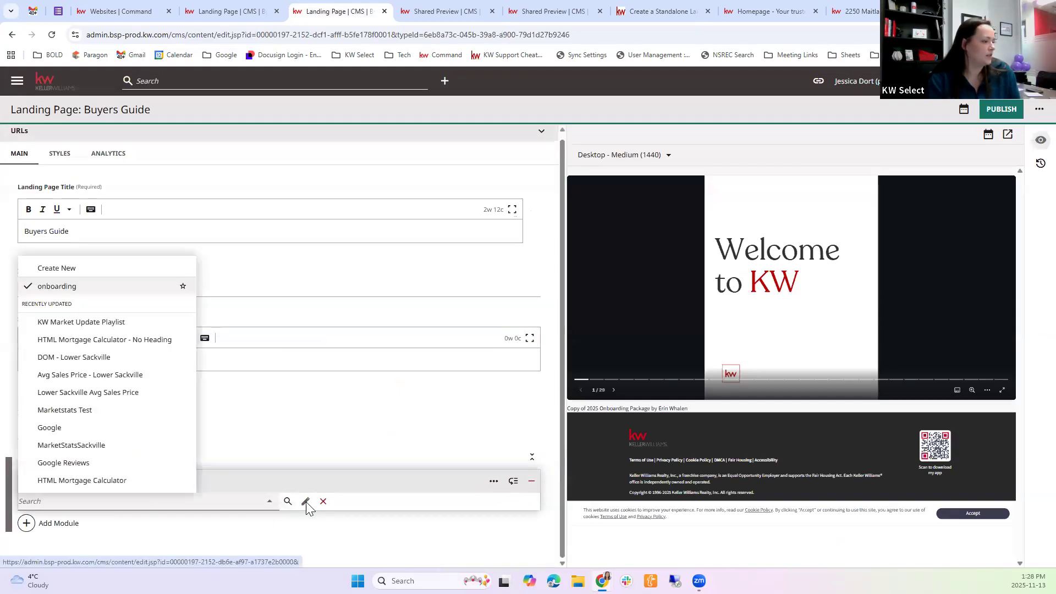
{"action": "left_click", "coordinate": [305, 501]}
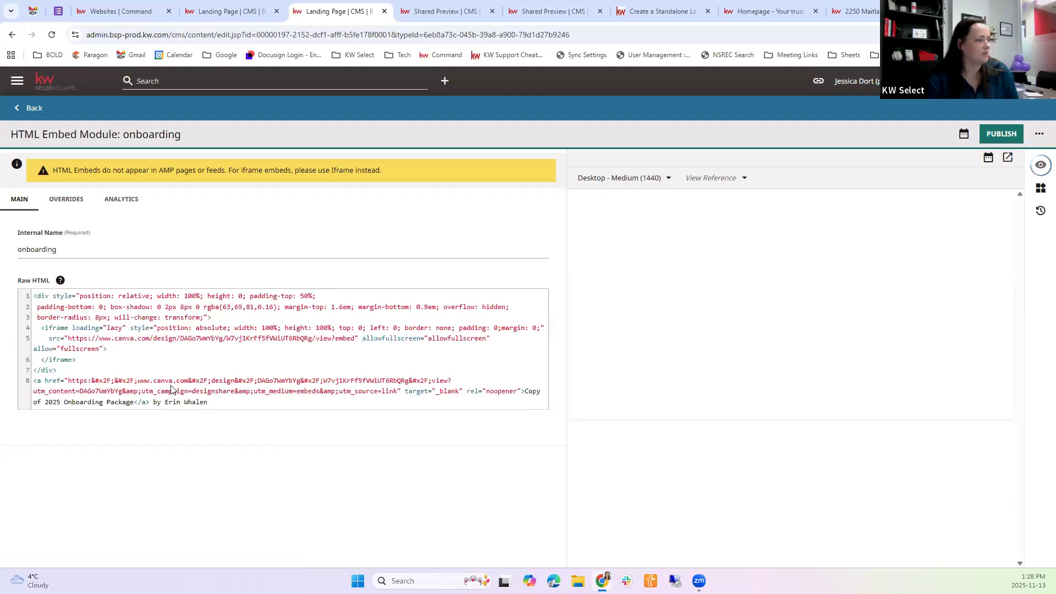
Highlight the Raw HTML code of the onboarding module to examine the Canva embed code and its closing link
{"action": "left_click_drag", "start_coordinate": [33, 296], "coordinate": [168, 311]}
{"action": "key", "text": "ctrl+a"}
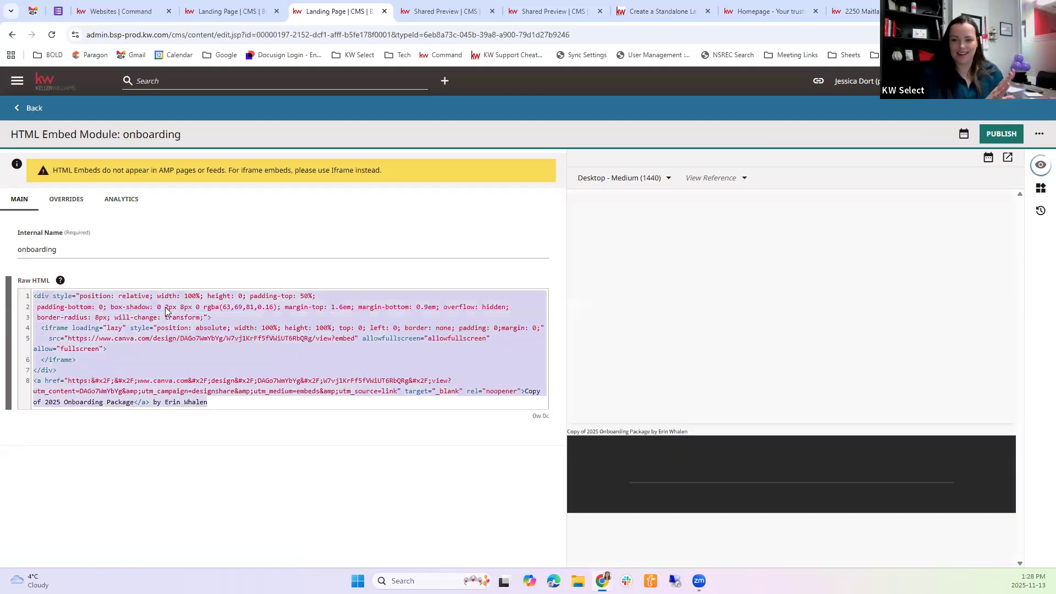
{"action": "left_click", "coordinate": [242, 361]}
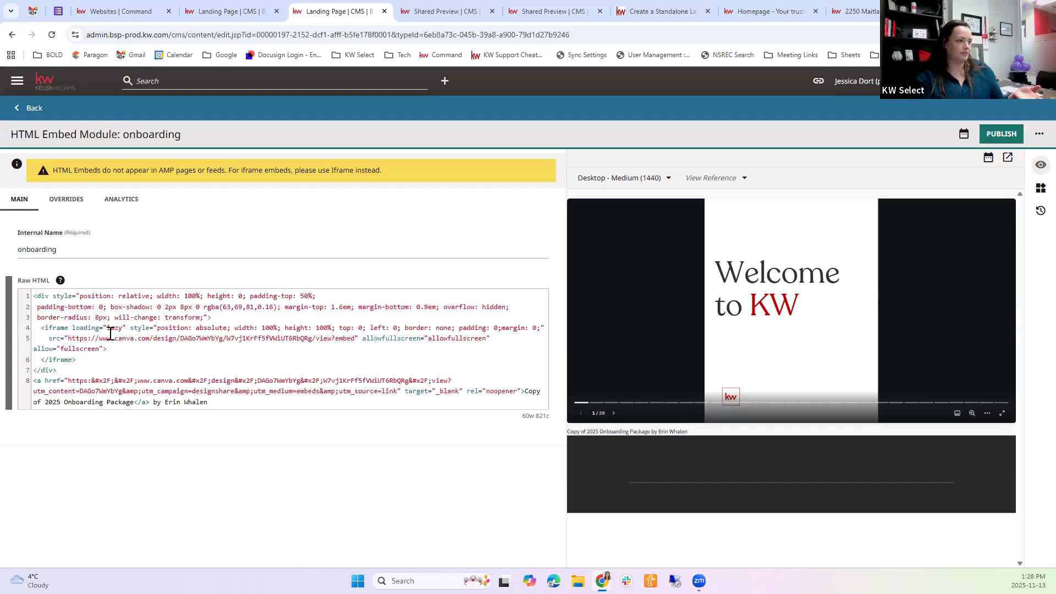
{"action": "left_click_drag", "start_coordinate": [270, 380], "coordinate": [378, 216]}
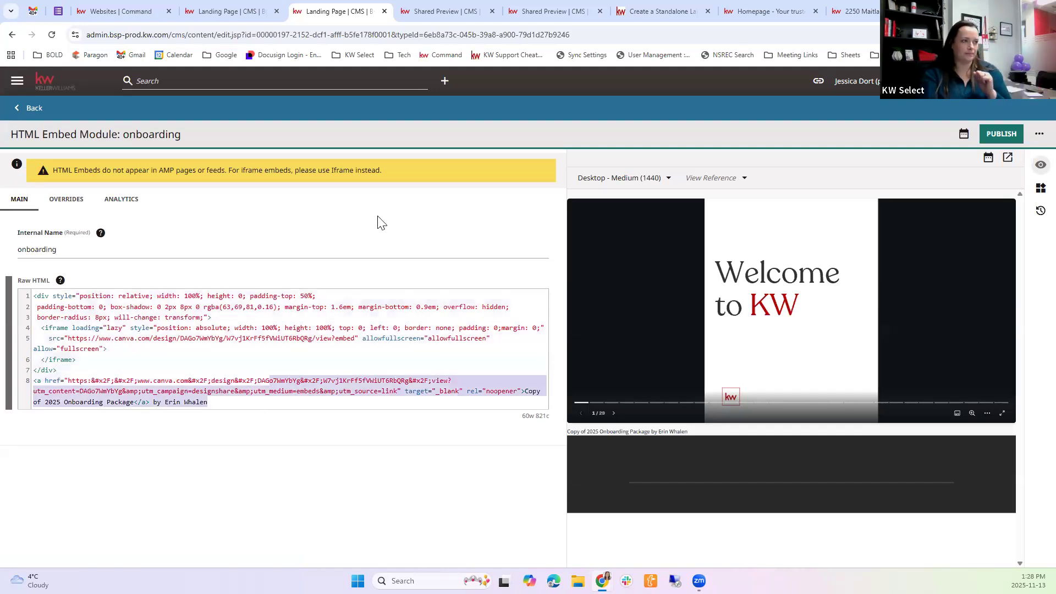
{"action": "left_click", "coordinate": [434, 212]}
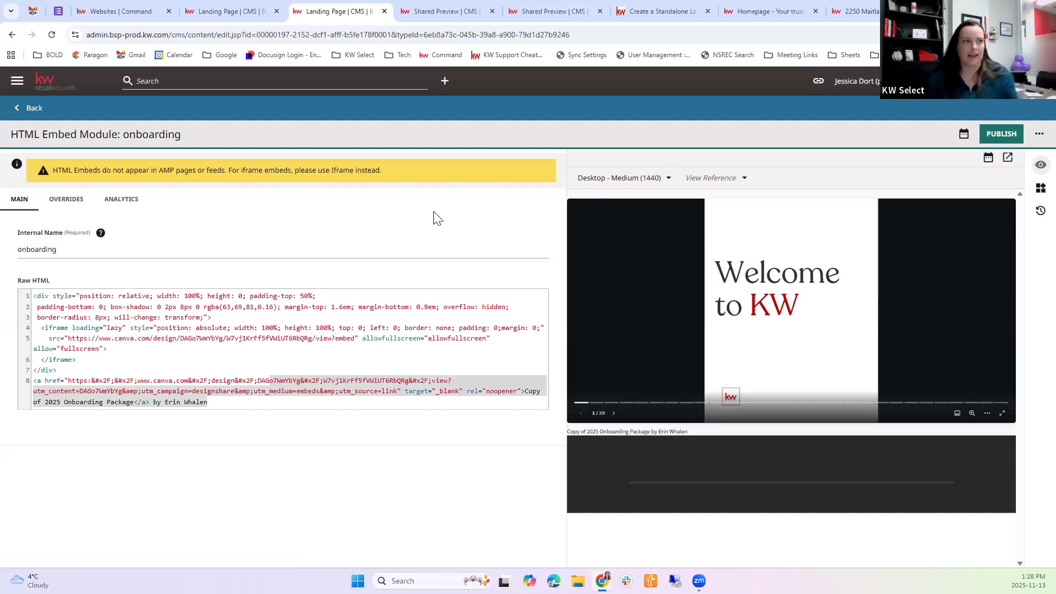
Check the Buyers Guide preview and Test Page tabs, and go back from the onboarding module to the dashboard
{"action": "left_click", "coordinate": [435, 11]}
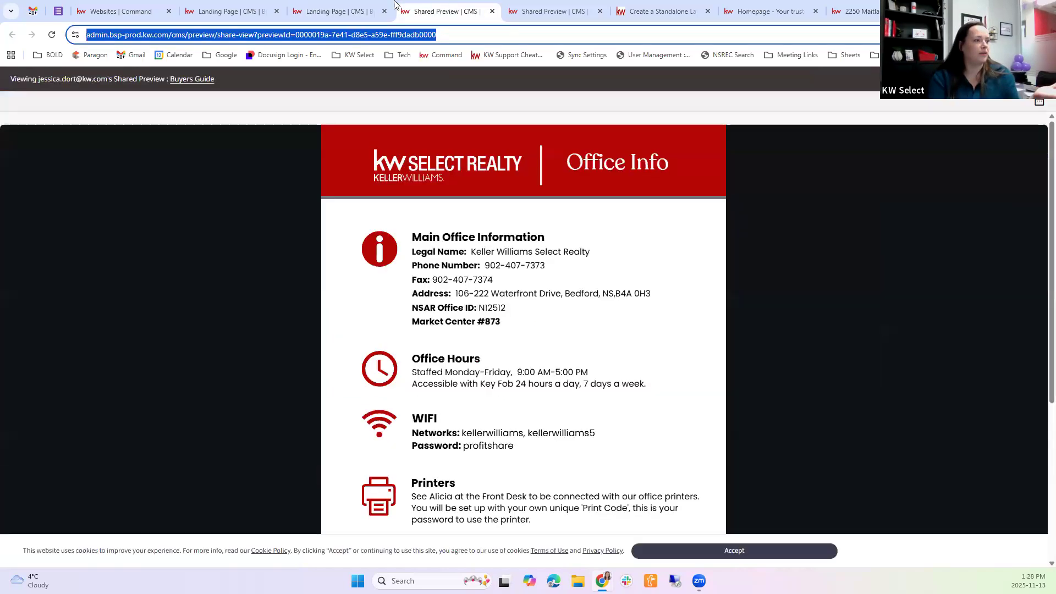
{"action": "left_click", "coordinate": [209, 4]}
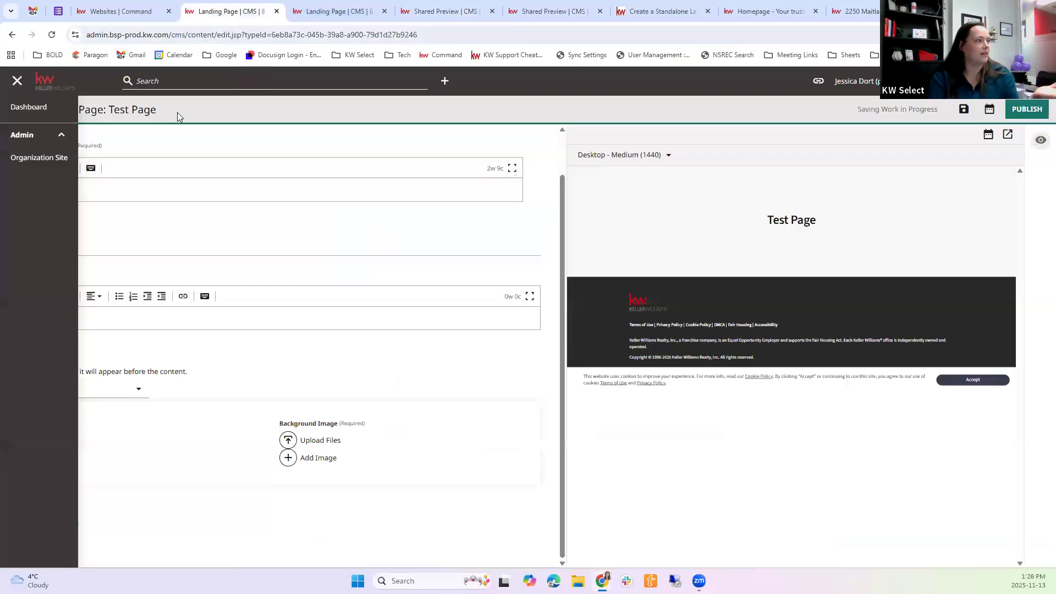
{"action": "left_click", "coordinate": [347, 11]}
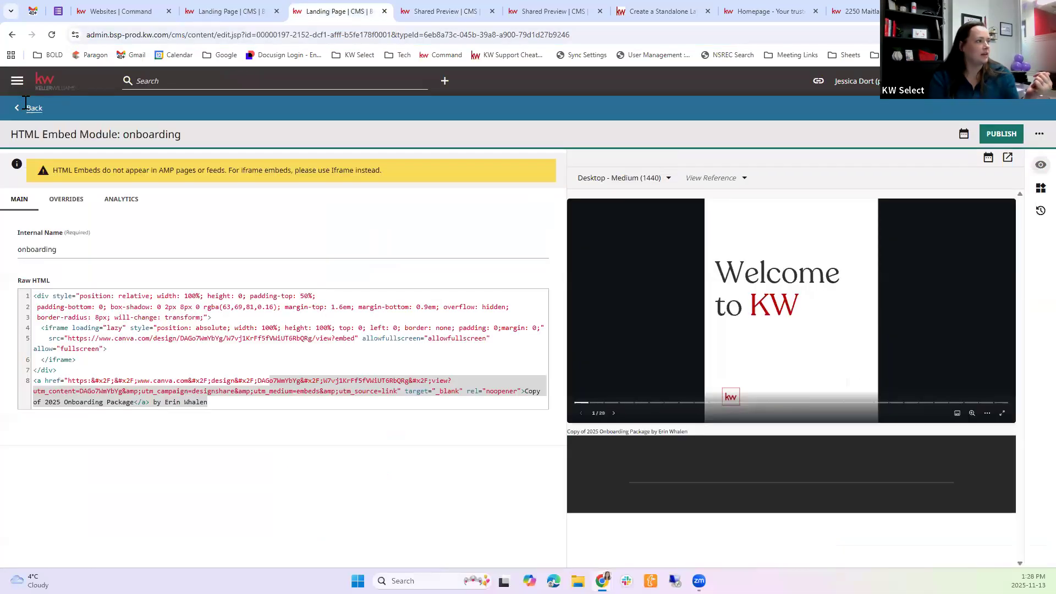
{"action": "left_click", "coordinate": [24, 106]}
{"action": "left_click", "coordinate": [12, 34]}
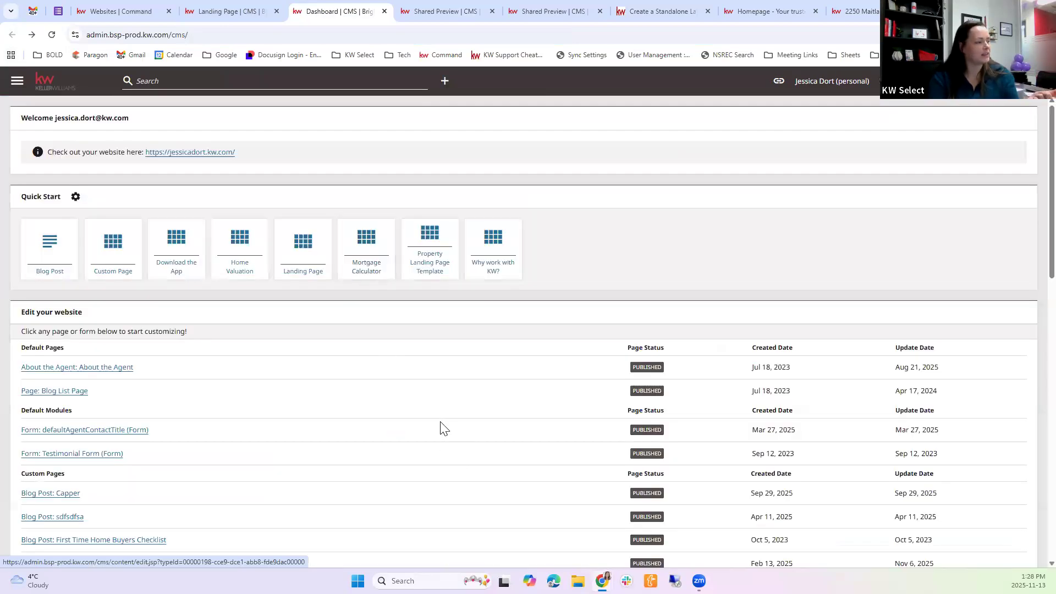
Open the second Lower Sackville Stats entry under Custom Landing Pages from the dashboard
{"action": "scroll", "coordinate": [443, 428], "scroll_direction": "down", "scroll_amount": 10}
{"action": "scroll", "coordinate": [444, 428], "scroll_direction": "down", "scroll_amount": 5}
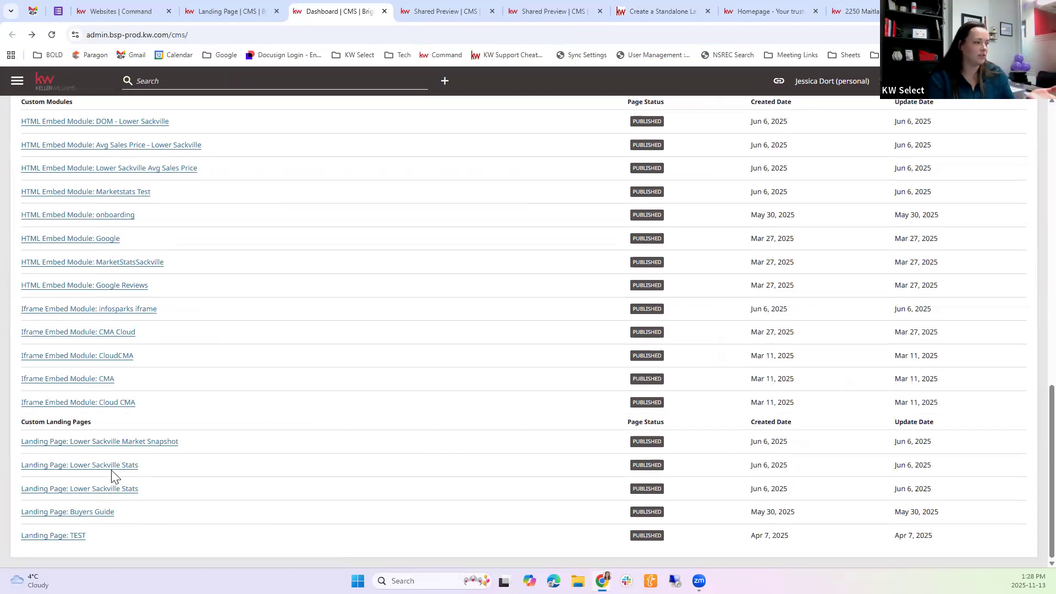
{"action": "left_click", "coordinate": [113, 491]}
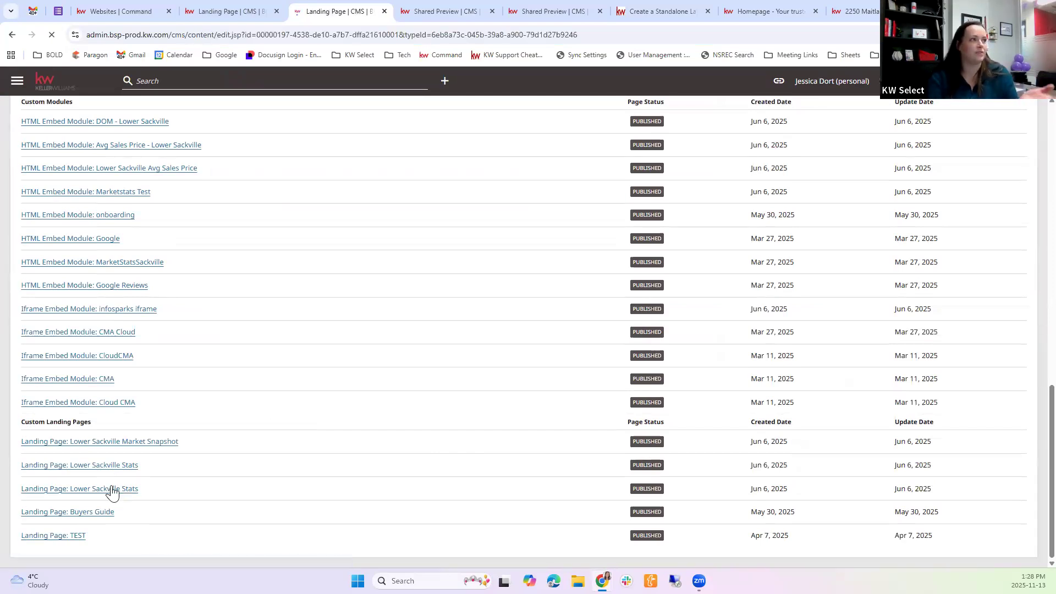
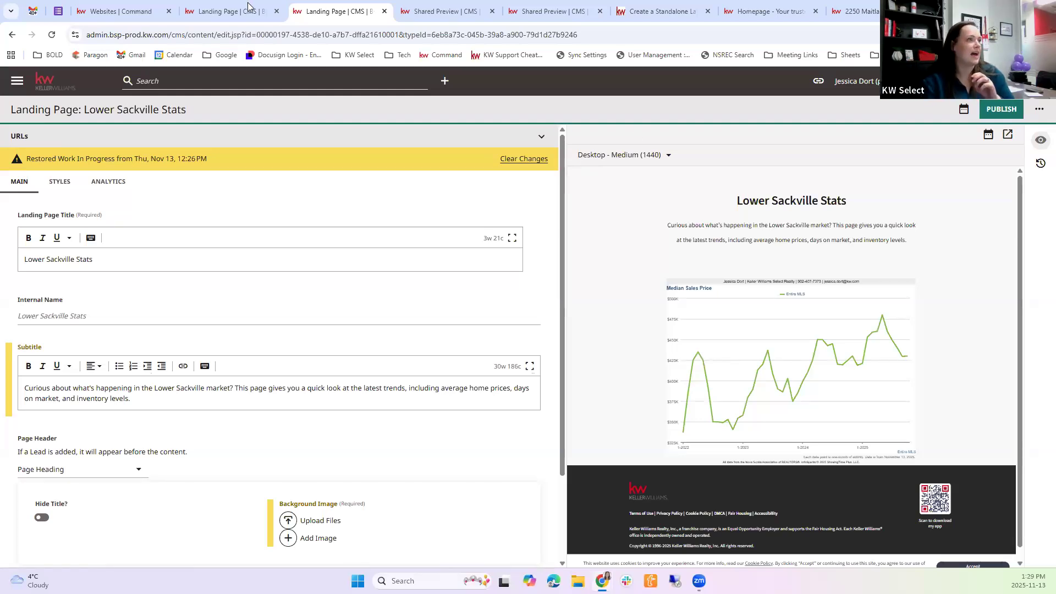
Switch to Google Forms, open the Business Planning RSVP form, and check its published options without saving changes
{"action": "left_click", "coordinate": [58, 11]}
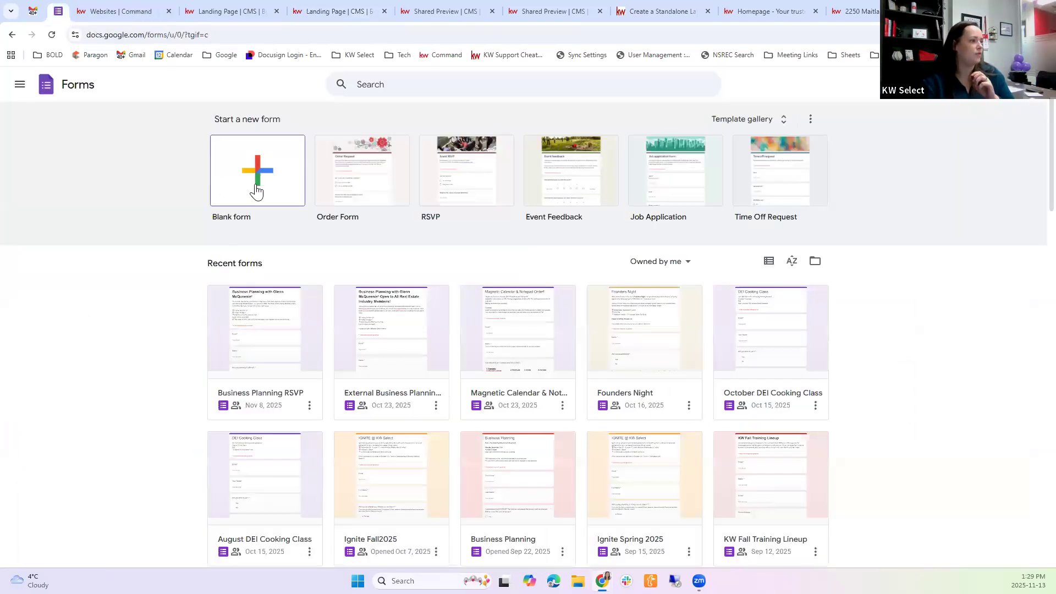
{"action": "left_click", "coordinate": [266, 341]}
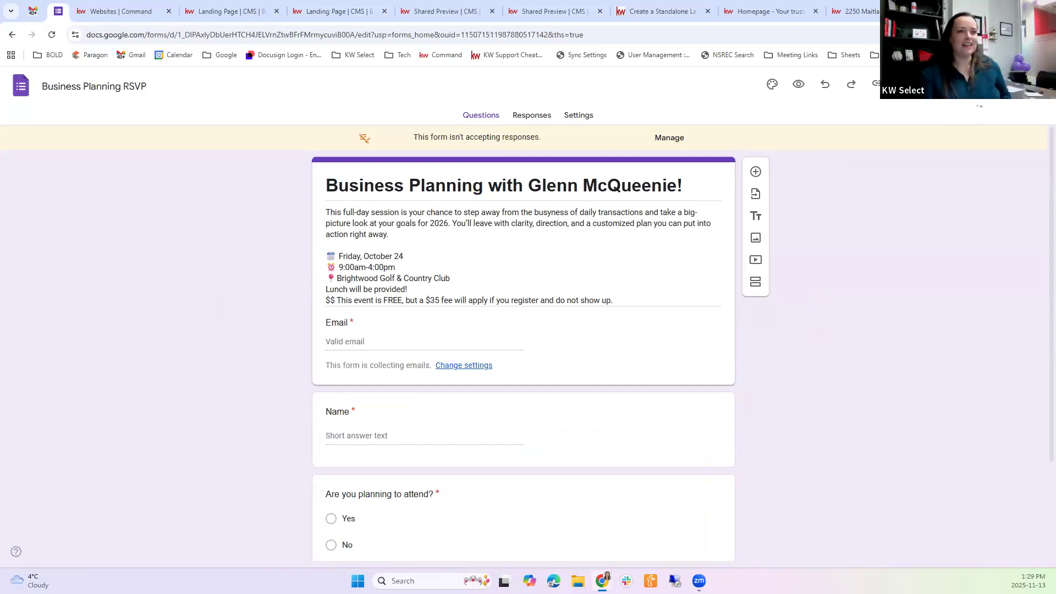
{"action": "left_click", "coordinate": [954, 84]}
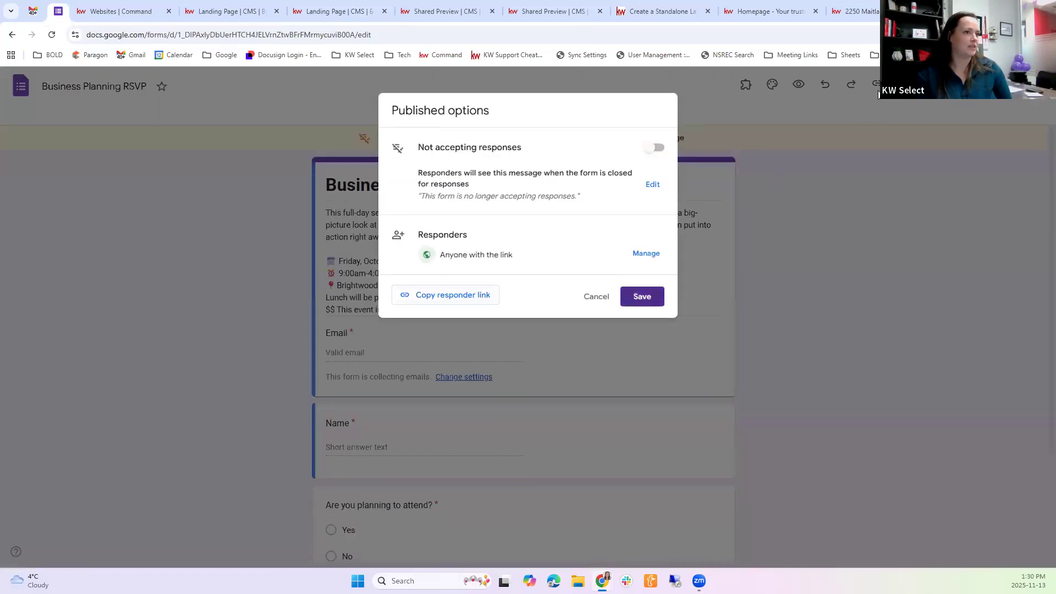
{"action": "left_click", "coordinate": [589, 298]}
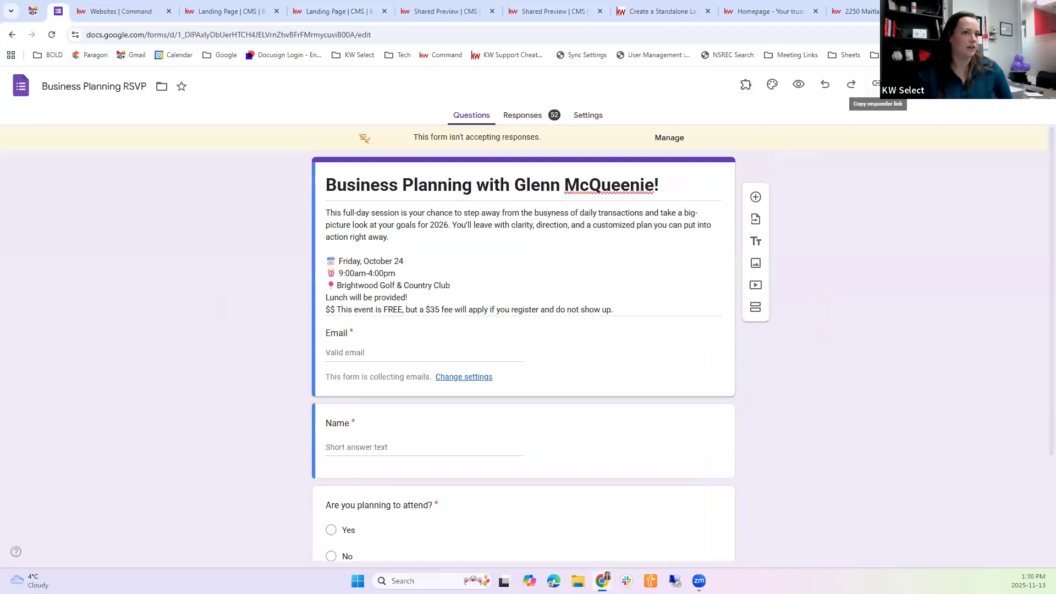
Display the Business Planning RSVP form's Embed HTML code, highlight the iframe code, and close the dialog
{"action": "left_click", "coordinate": [904, 84]}
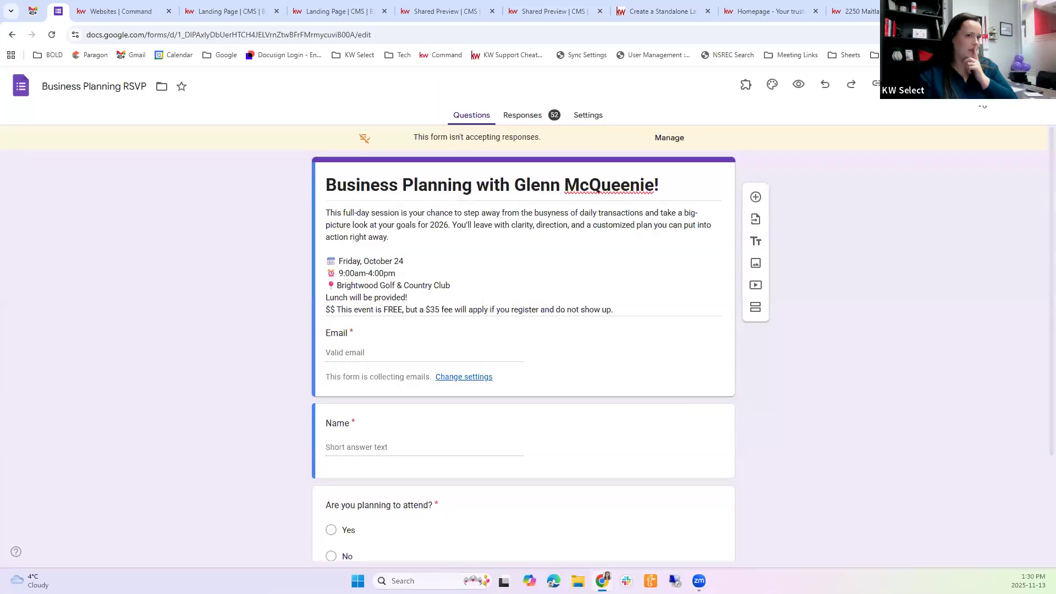
{"action": "left_click", "coordinate": [1008, 84]}
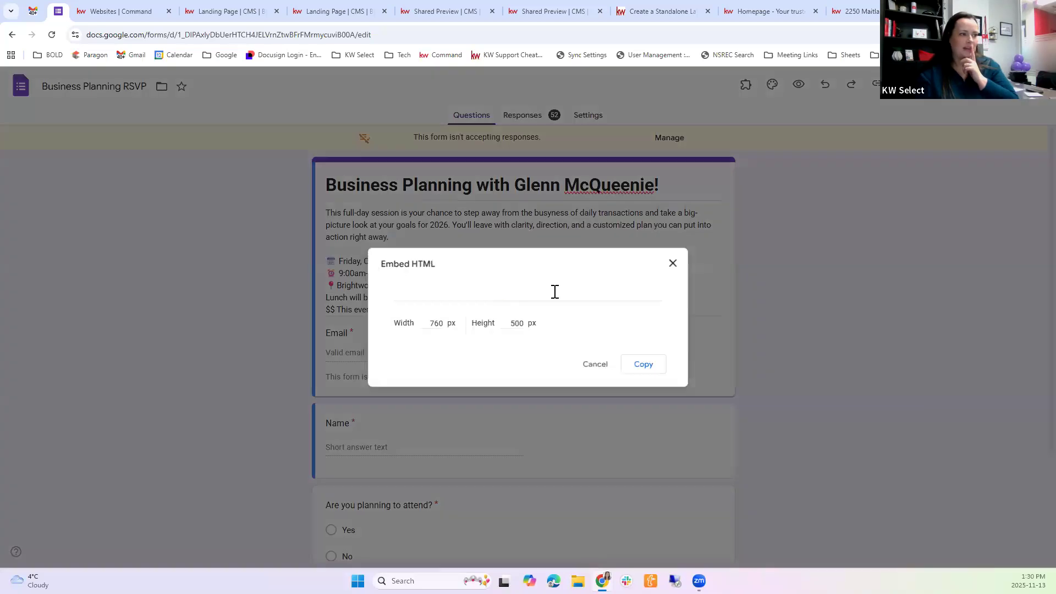
{"action": "left_click", "coordinate": [591, 287]}
{"action": "left_click", "coordinate": [585, 295]}
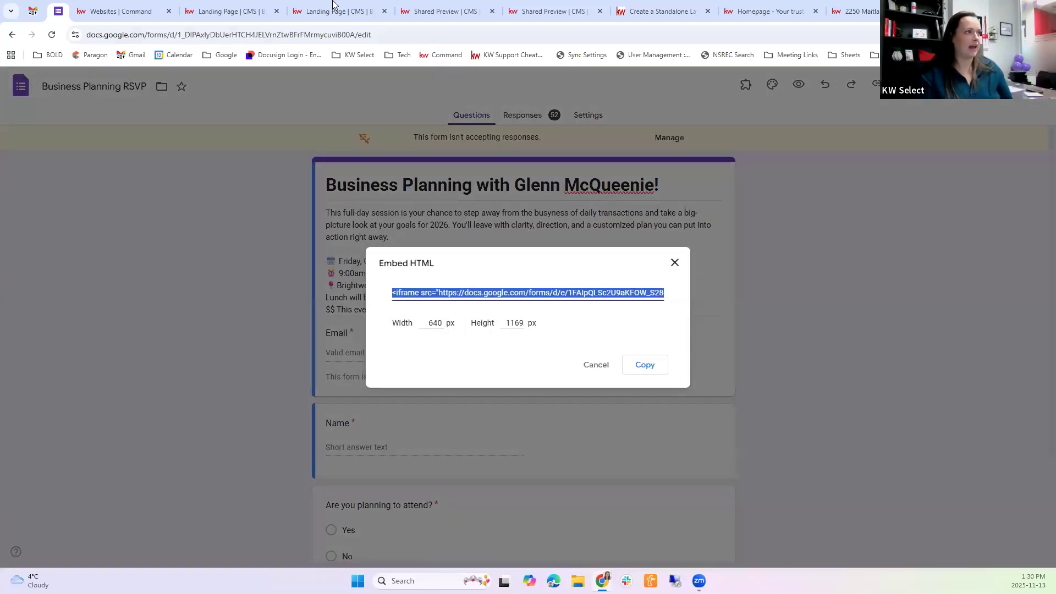
{"action": "left_click", "coordinate": [332, 174]}
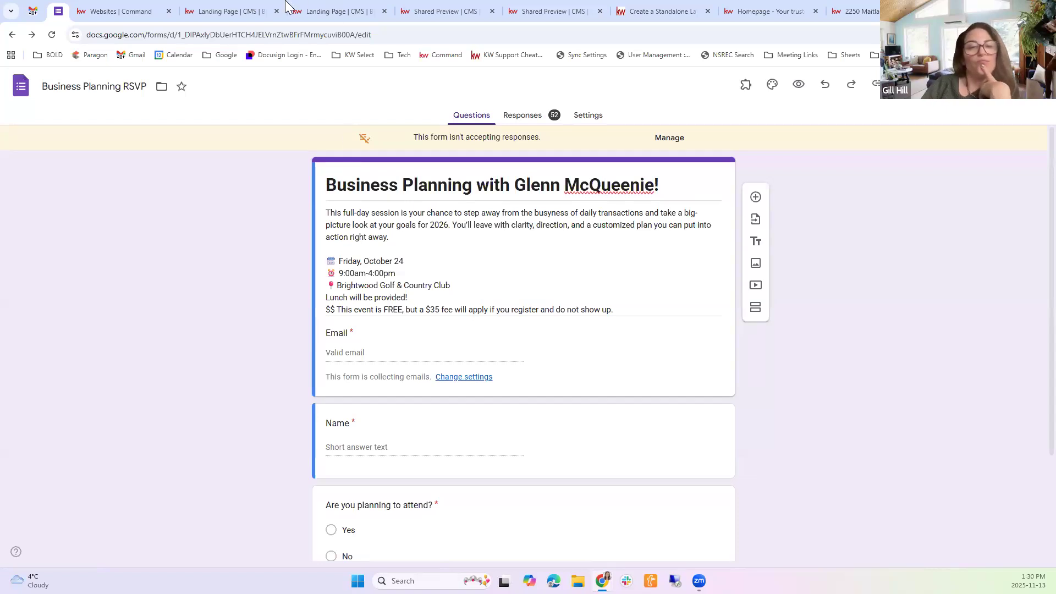
Return to the Lower Sackville Stats editor, look over its fields, and go back to the dashboard
{"action": "left_click", "coordinate": [341, 10]}
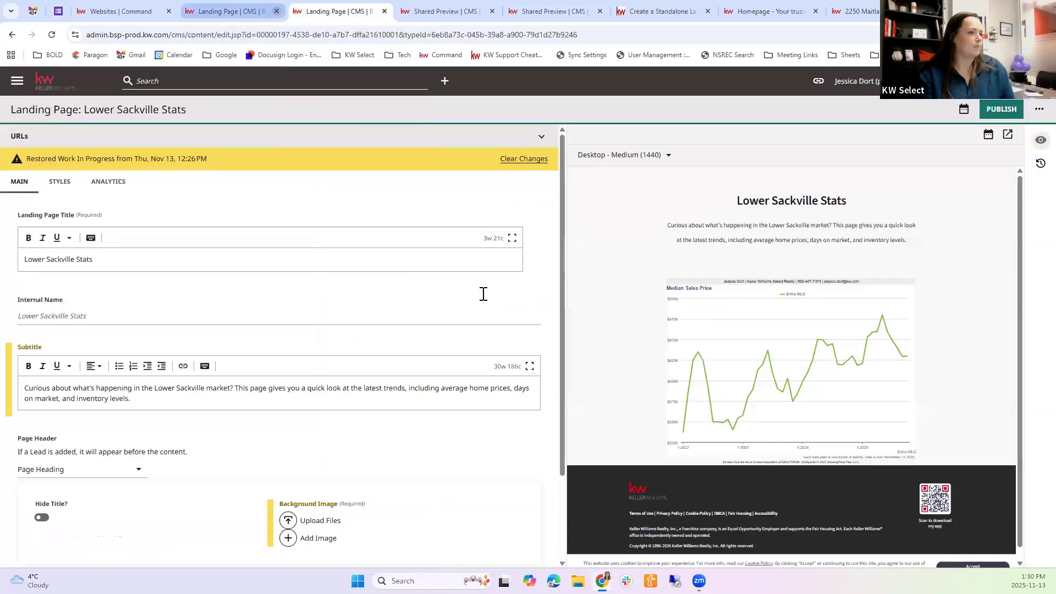
{"action": "scroll", "coordinate": [523, 401], "scroll_direction": "down", "scroll_amount": 2}
{"action": "scroll", "coordinate": [203, 207], "scroll_direction": "up", "scroll_amount": 2}
{"action": "scroll", "coordinate": [71, 277], "scroll_direction": "down", "scroll_amount": 1}
{"action": "scroll", "coordinate": [53, 297], "scroll_direction": "up", "scroll_amount": 1}
{"action": "left_click", "coordinate": [12, 35]}
{"action": "left_click", "coordinate": [569, 105]}
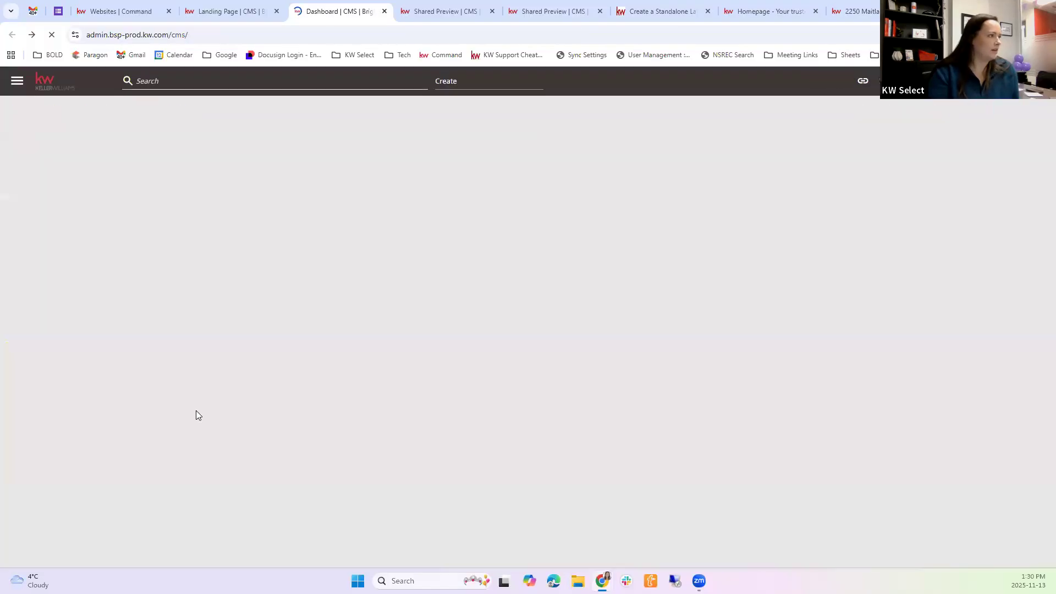
Open the Lower Sackville Market Snapshot landing page and review the charts and contact form in its preview
{"action": "scroll", "coordinate": [199, 408], "scroll_direction": "down", "scroll_amount": 12}
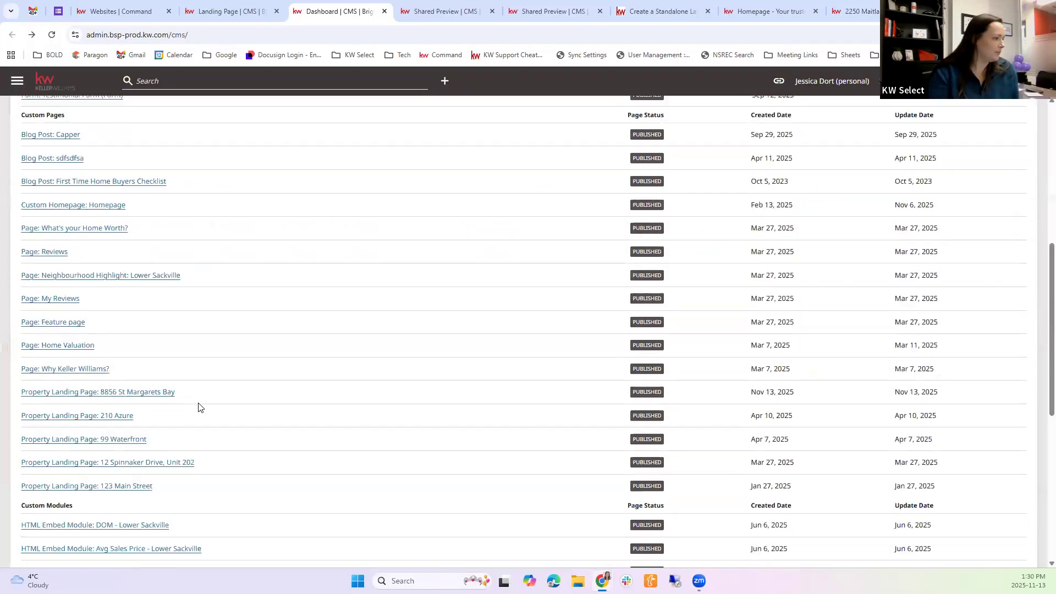
{"action": "left_click", "coordinate": [161, 444]}
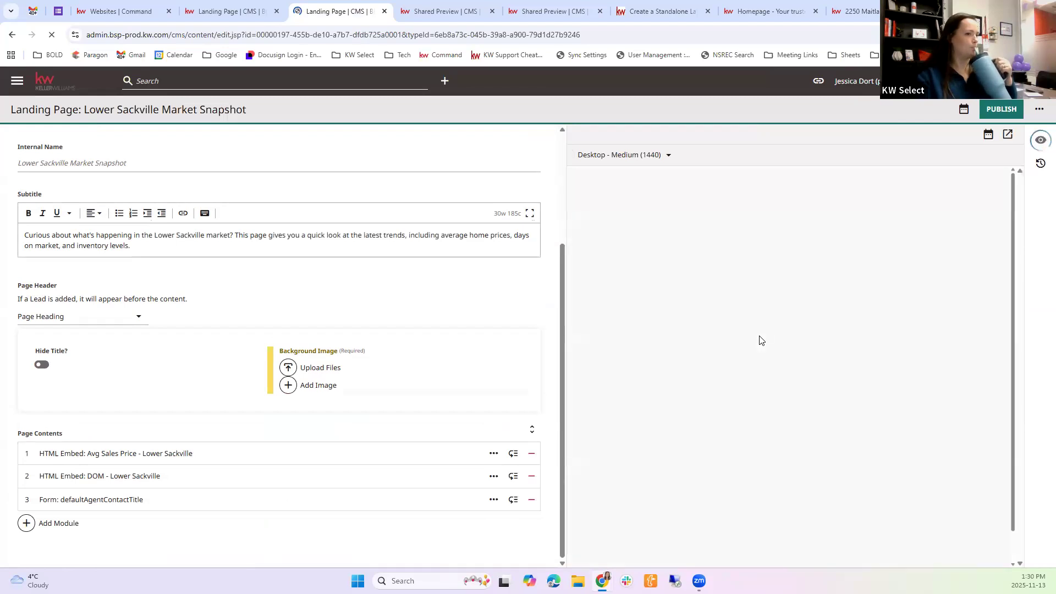
{"action": "scroll", "coordinate": [762, 339], "scroll_direction": "down", "scroll_amount": 3}
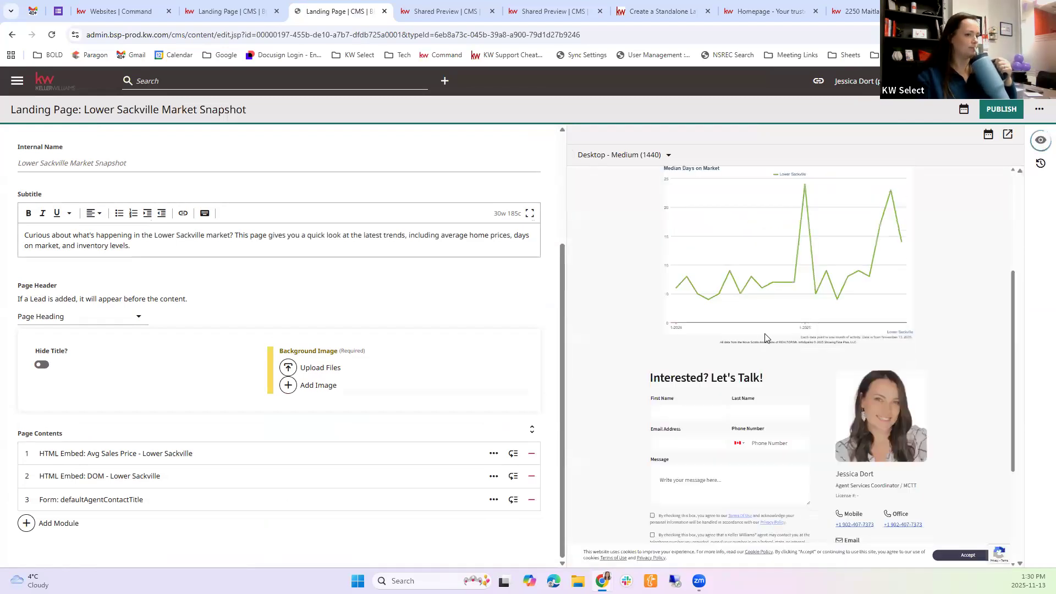
{"action": "scroll", "coordinate": [735, 391], "scroll_direction": "up", "scroll_amount": 8}
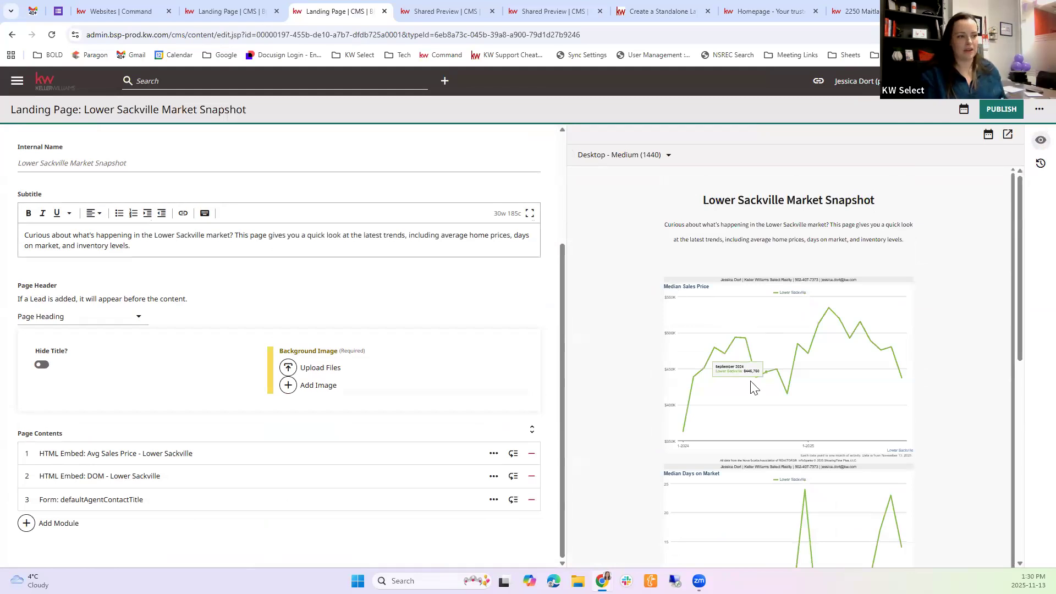
{"action": "scroll", "coordinate": [891, 354], "scroll_direction": "down", "scroll_amount": 1}
{"action": "scroll", "coordinate": [885, 347], "scroll_direction": "down", "scroll_amount": 3}
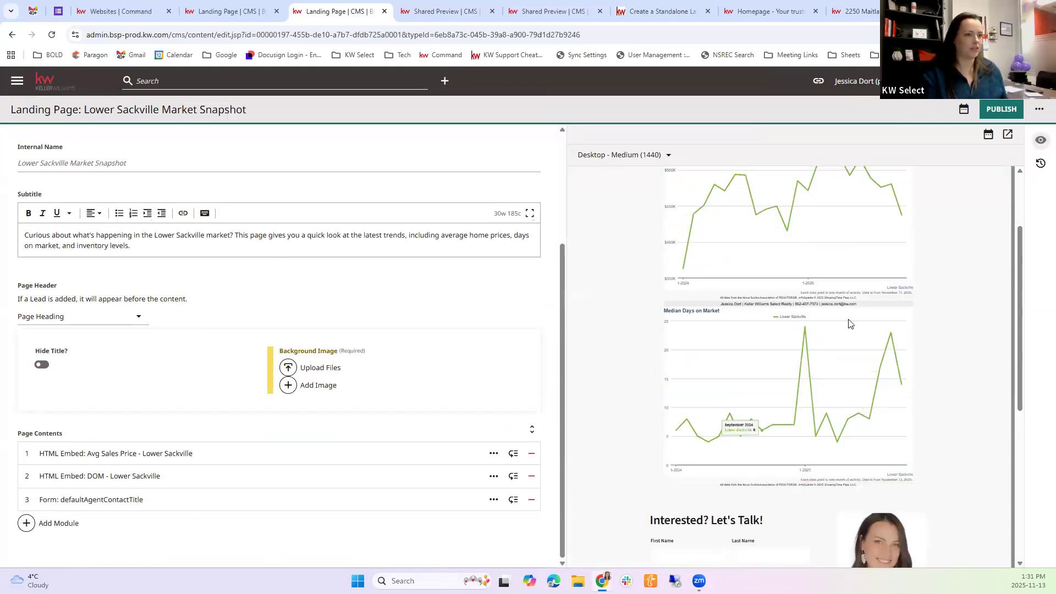
{"action": "scroll", "coordinate": [903, 292], "scroll_direction": "up", "scroll_amount": 1}
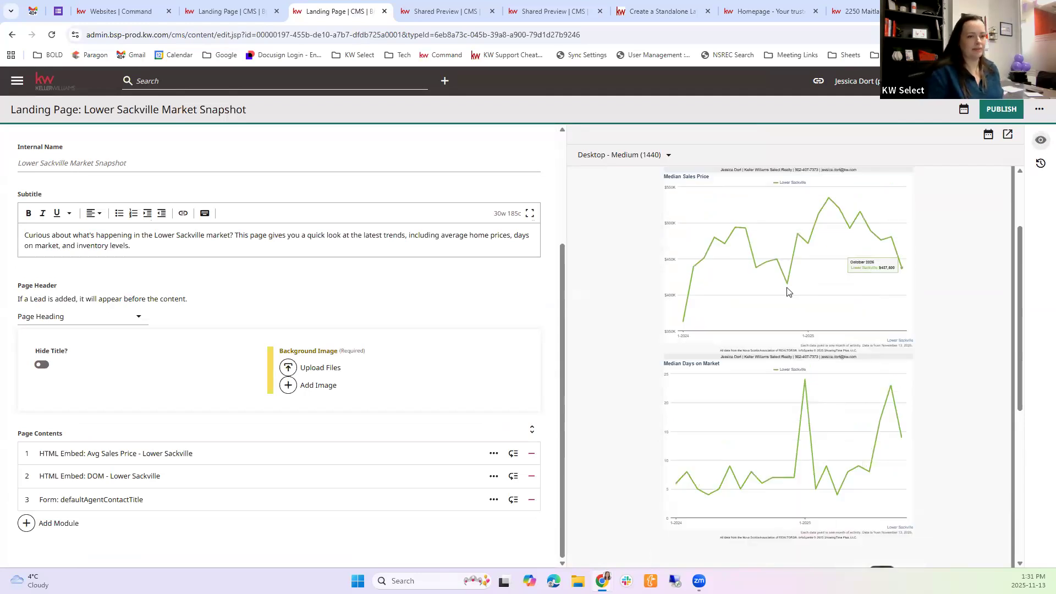
{"action": "scroll", "coordinate": [787, 291], "scroll_direction": "up", "scroll_amount": 2}
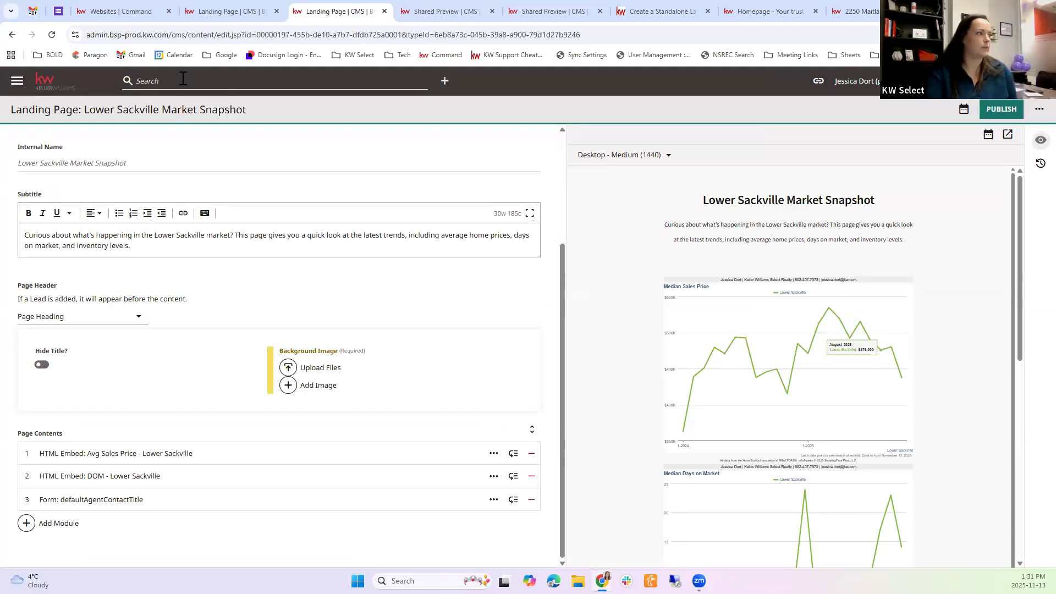
Go back to the dashboard and open the Neighbourhood Highlight: Lower Sackville page from Custom Pages
{"action": "left_click", "coordinate": [13, 35]}
{"action": "left_click", "coordinate": [573, 102]}
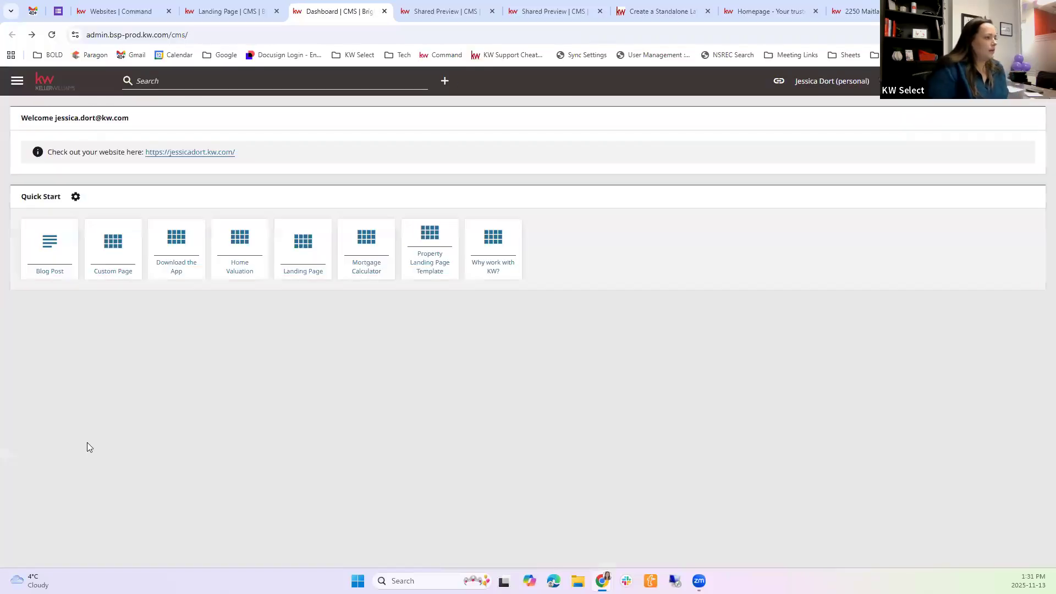
{"action": "scroll", "coordinate": [103, 501], "scroll_direction": "down", "scroll_amount": 14}
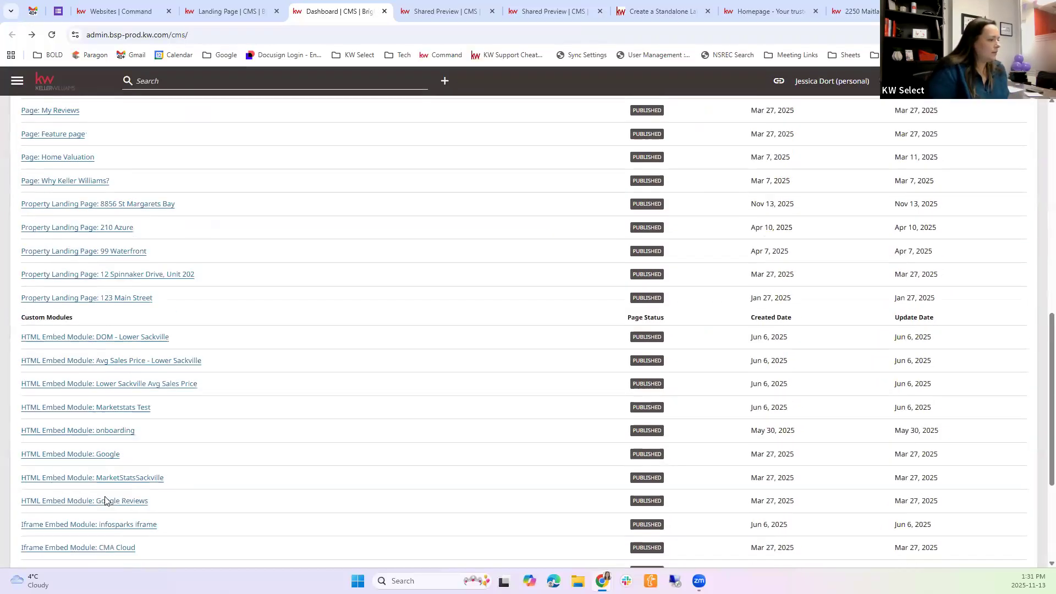
{"action": "scroll", "coordinate": [83, 413], "scroll_direction": "up", "scroll_amount": 7}
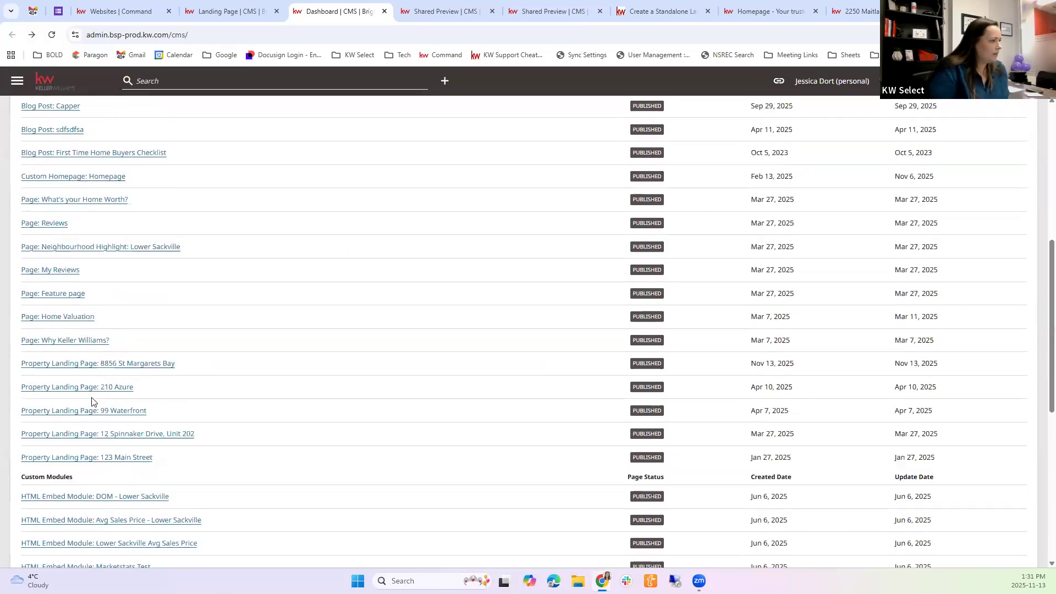
{"action": "left_click", "coordinate": [134, 368]}
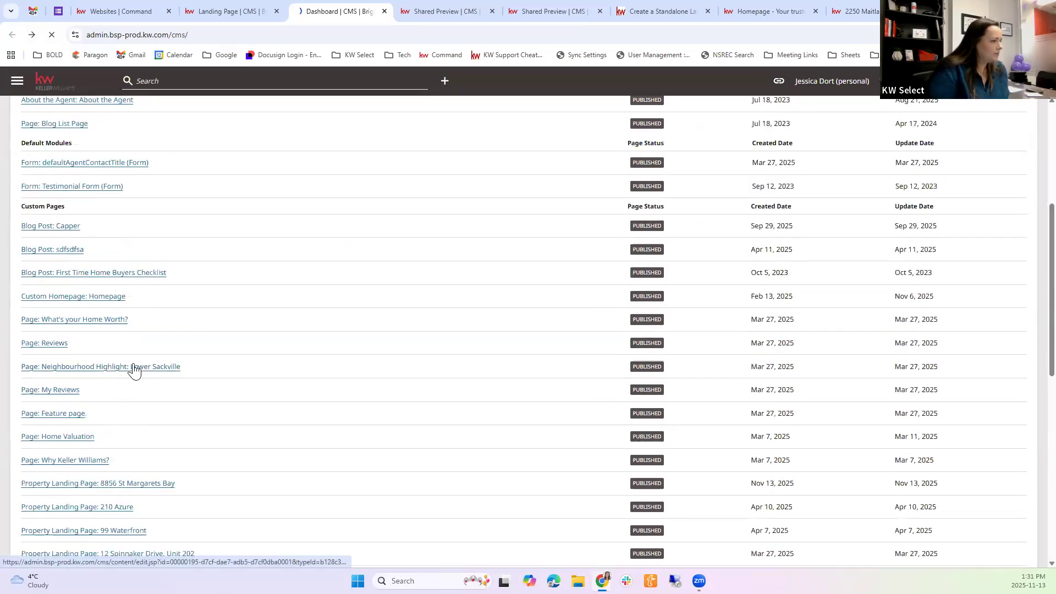
{"action": "scroll", "coordinate": [135, 368], "scroll_direction": "up", "scroll_amount": 1}
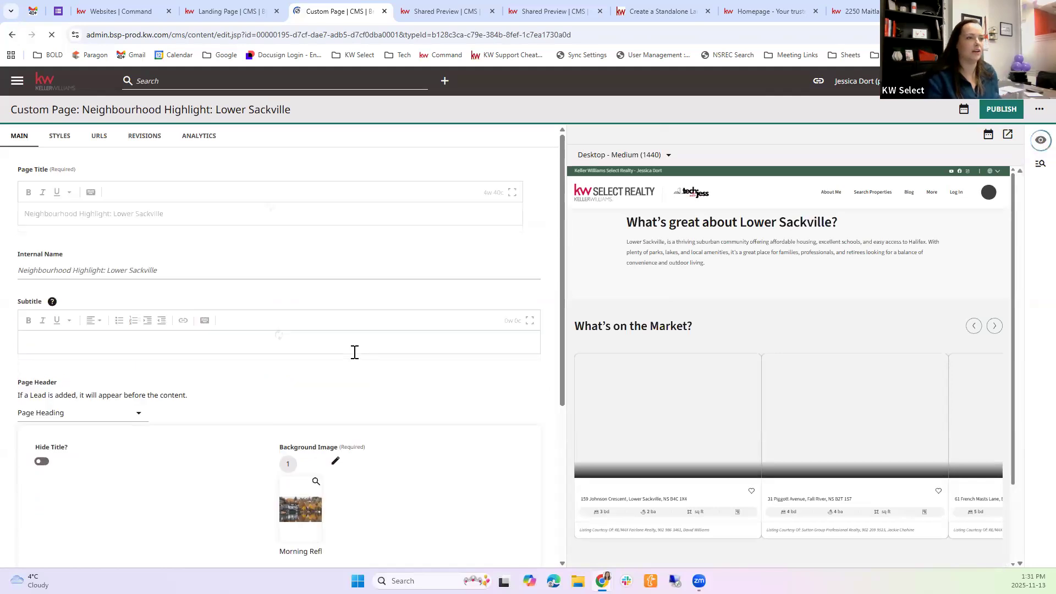
Open the Neighbourhood Highlight preview in its own tab and highlight the "What's great about Lower Sackville?" section
{"action": "left_click", "coordinate": [1010, 136]}
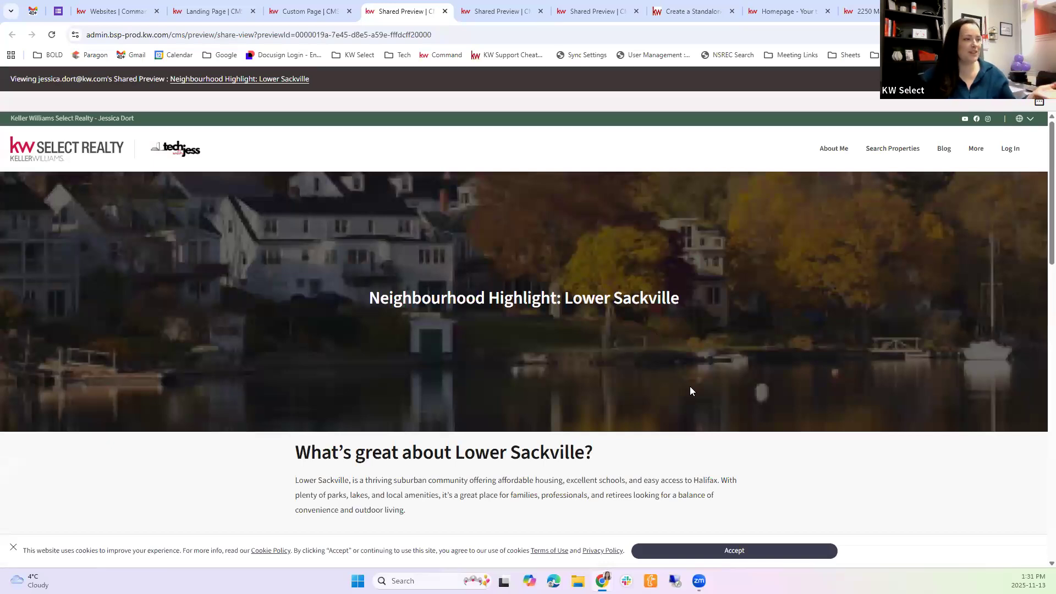
{"action": "scroll", "coordinate": [291, 294], "scroll_direction": "down", "scroll_amount": 3}
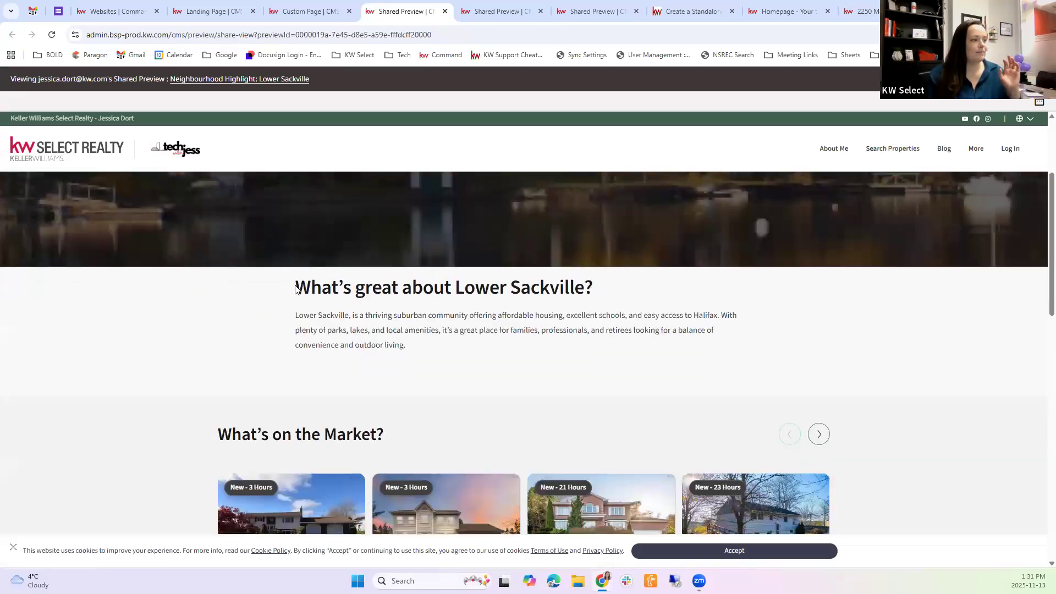
{"action": "left_click_drag", "start_coordinate": [295, 287], "coordinate": [498, 341]}
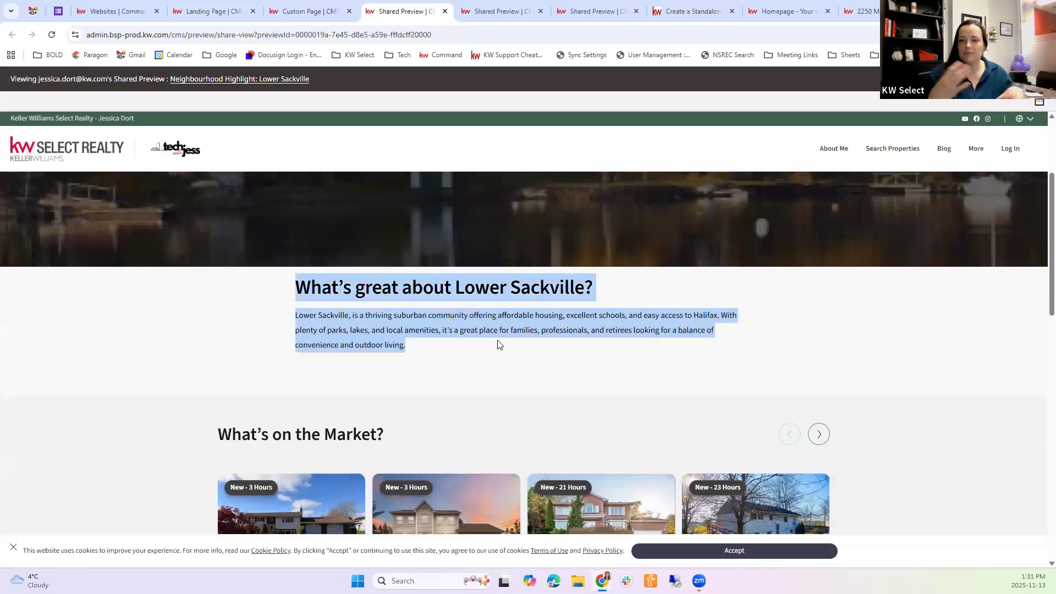
{"action": "left_click", "coordinate": [498, 340]}
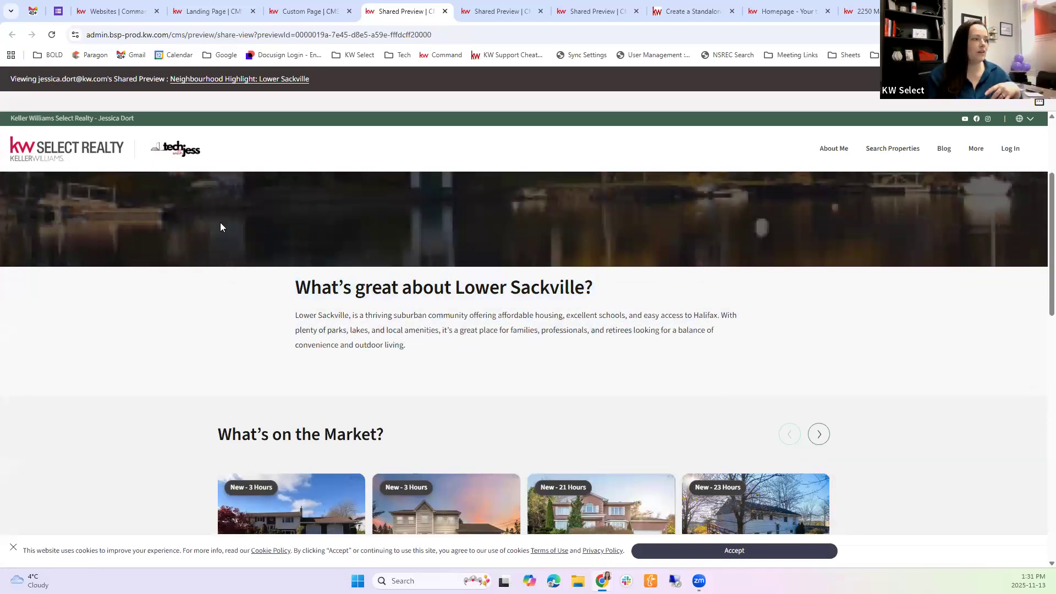
Examine the "What's on the Market?" listings in the Neighbourhood Highlight preview
{"action": "scroll", "coordinate": [357, 253], "scroll_direction": "down", "scroll_amount": 4}
{"action": "scroll", "coordinate": [363, 209], "scroll_direction": "down", "scroll_amount": 1}
{"action": "scroll", "coordinate": [278, 349], "scroll_direction": "down", "scroll_amount": 3}
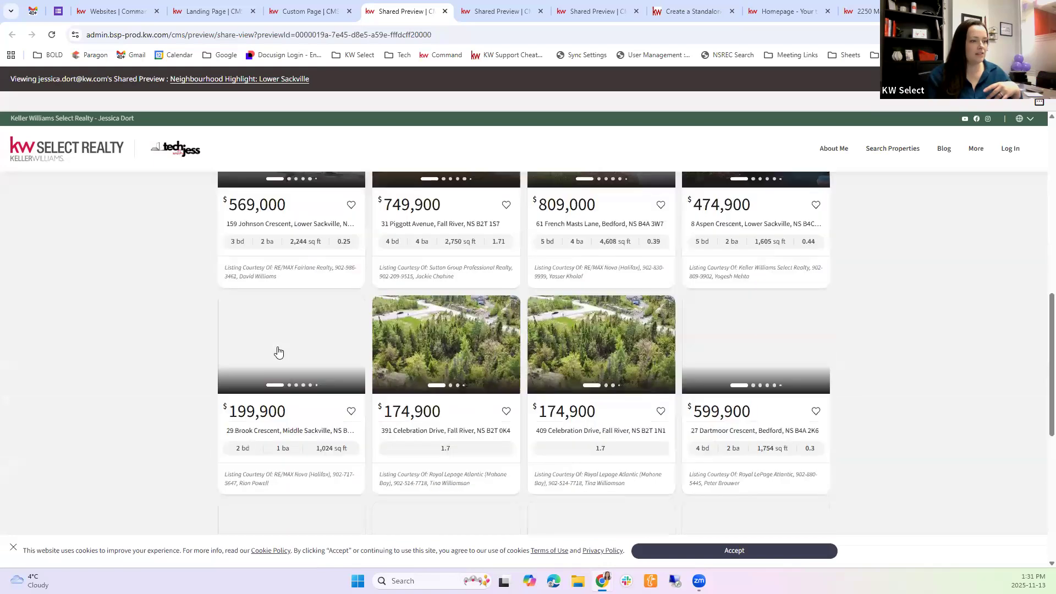
{"action": "scroll", "coordinate": [313, 259], "scroll_direction": "up", "scroll_amount": 3}
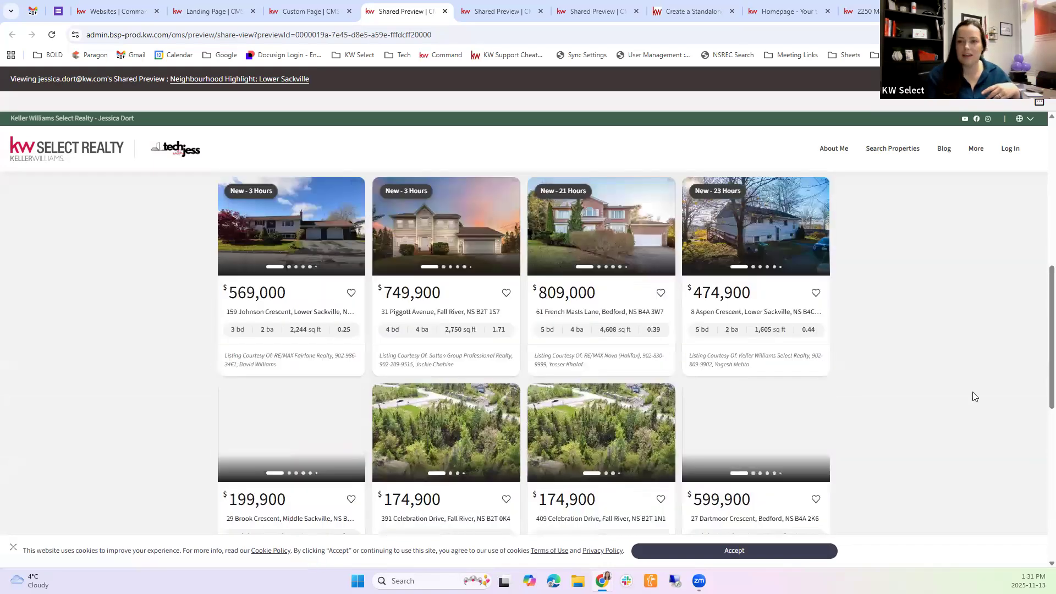
{"action": "scroll", "coordinate": [973, 393], "scroll_direction": "up", "scroll_amount": 2}
{"action": "scroll", "coordinate": [973, 396], "scroll_direction": "down", "scroll_amount": 8}
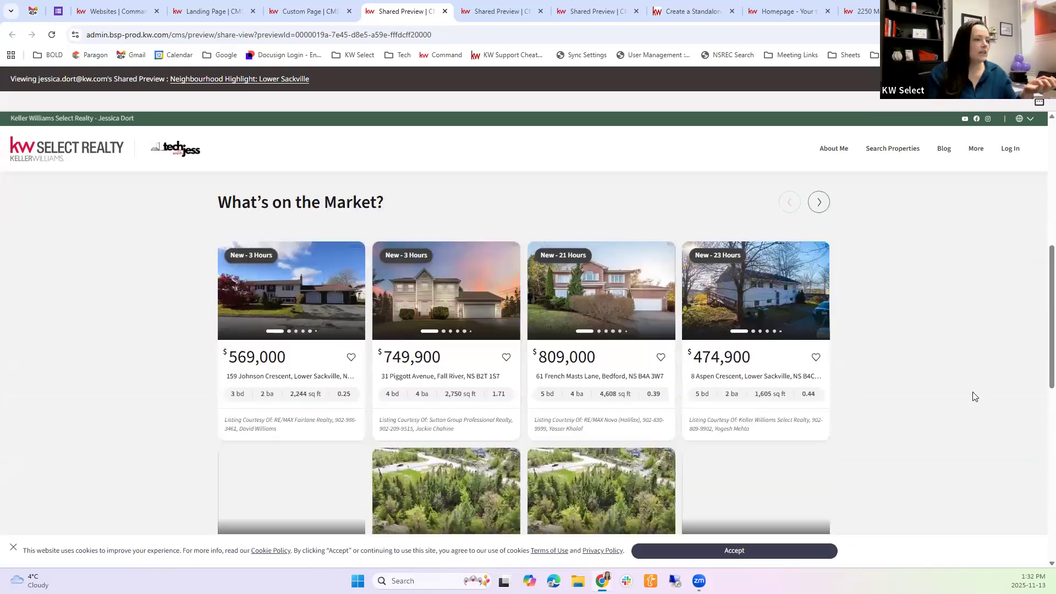
{"action": "scroll", "coordinate": [557, 357], "scroll_direction": "down", "scroll_amount": 3}
{"action": "scroll", "coordinate": [292, 242], "scroll_direction": "up", "scroll_amount": 12}
{"action": "scroll", "coordinate": [292, 242], "scroll_direction": "up", "scroll_amount": 5}
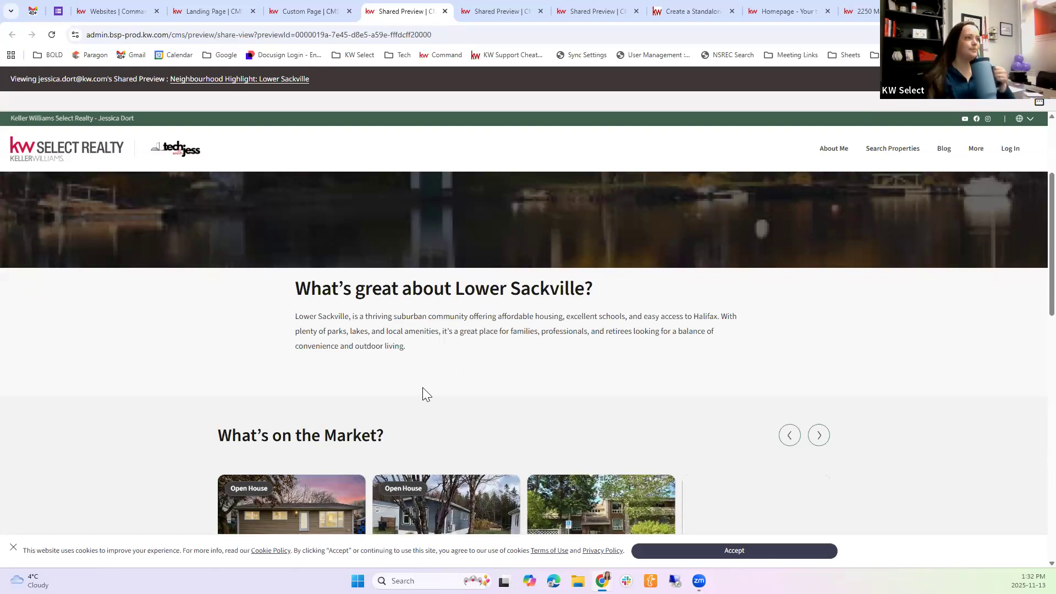
Return through the Neighbourhood Highlight editor to the Test Page landing page editor and close its navigation menu
{"action": "left_click", "coordinate": [286, 11]}
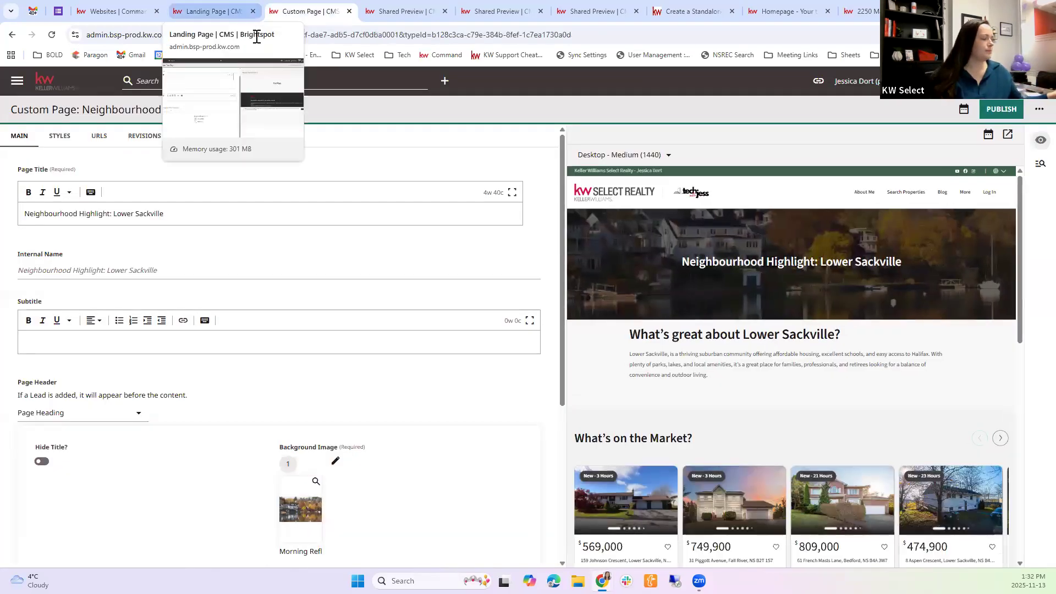
{"action": "left_click", "coordinate": [214, 11]}
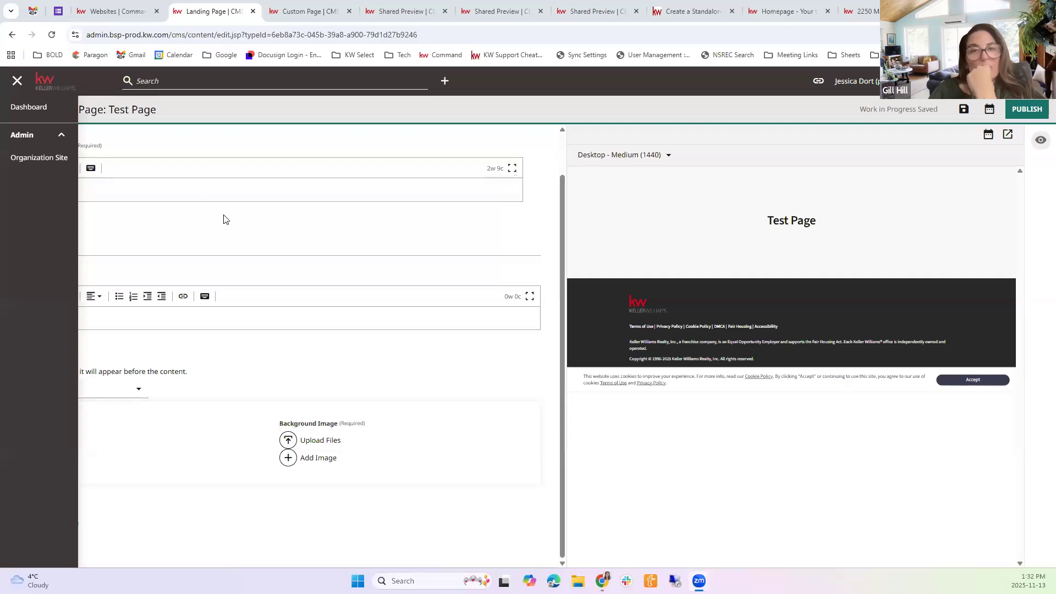
{"action": "left_click", "coordinate": [690, 54]}
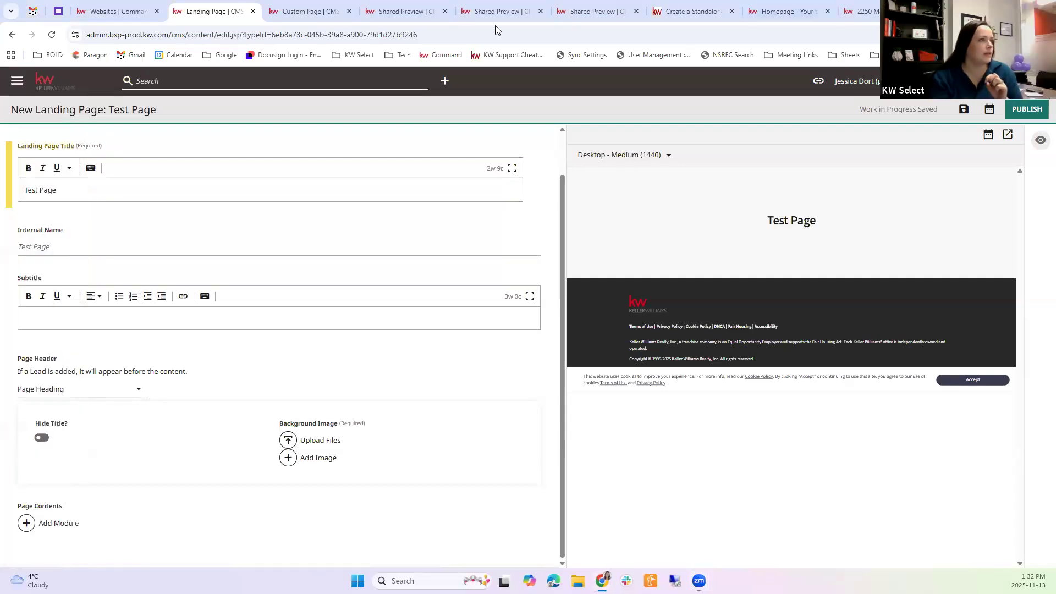
Open the Paragon login page in a new browser tab
{"action": "key", "text": "ctrl+t"}
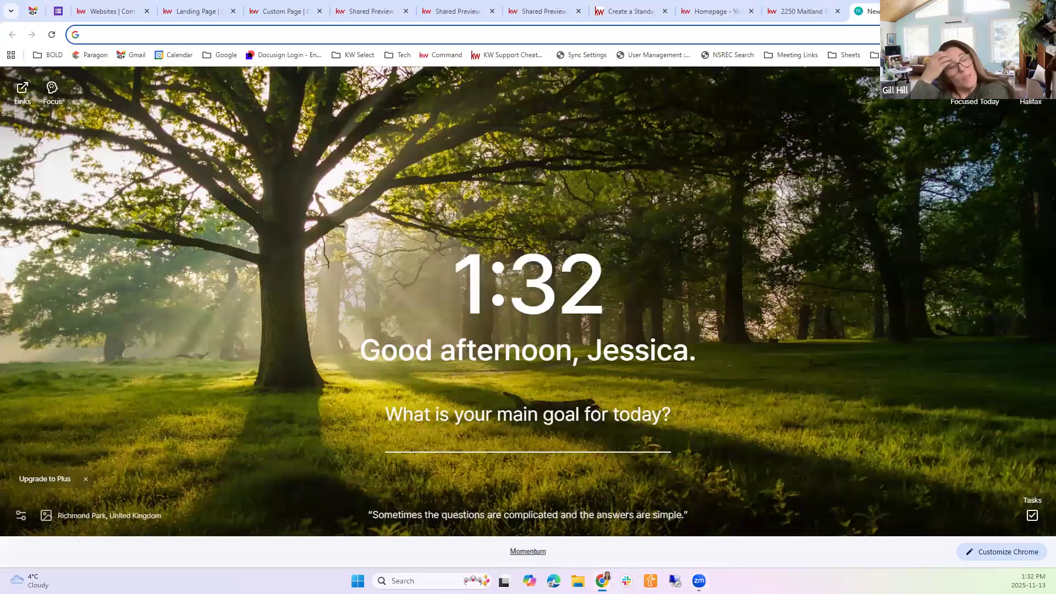
{"action": "left_click", "coordinate": [91, 55]}
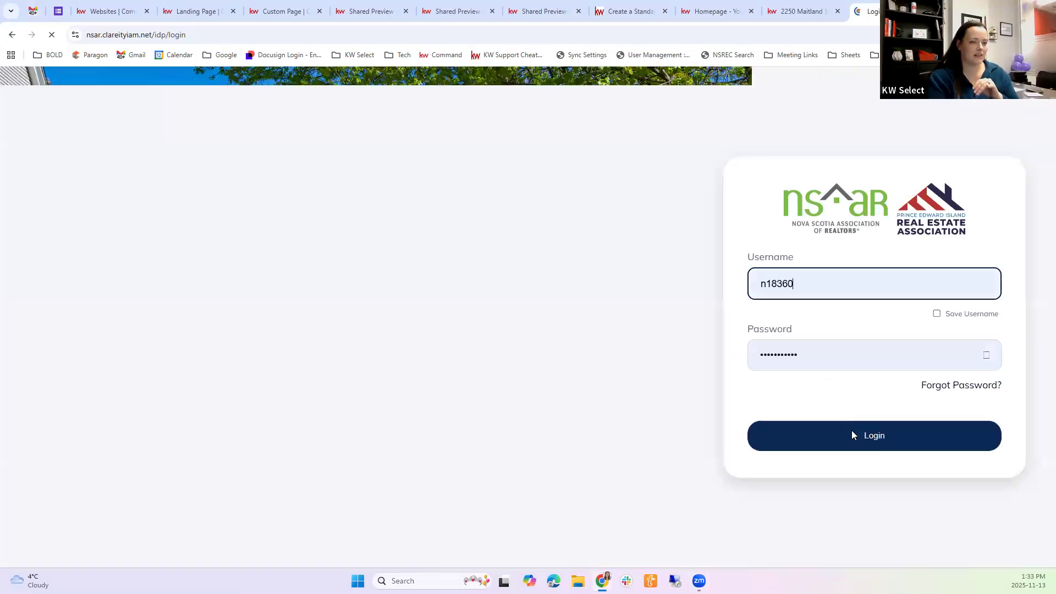
Log in to the NSAR portal and close the leftover shared preview, article, homepage and property listing tabs
{"action": "left_click", "coordinate": [852, 431]}
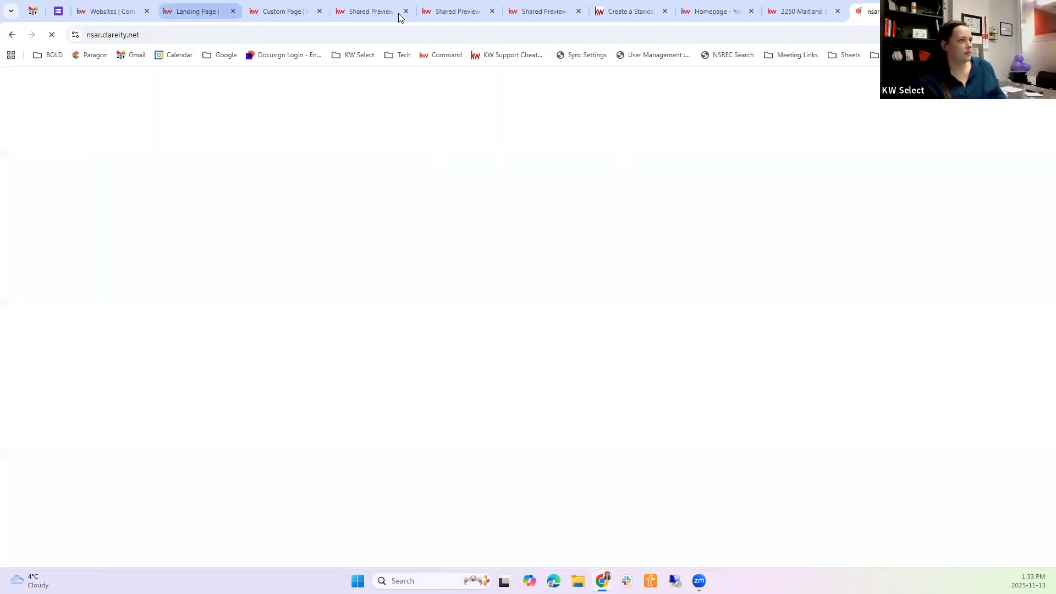
{"action": "left_click", "coordinate": [400, 15]}
{"action": "left_click", "coordinate": [405, 12]}
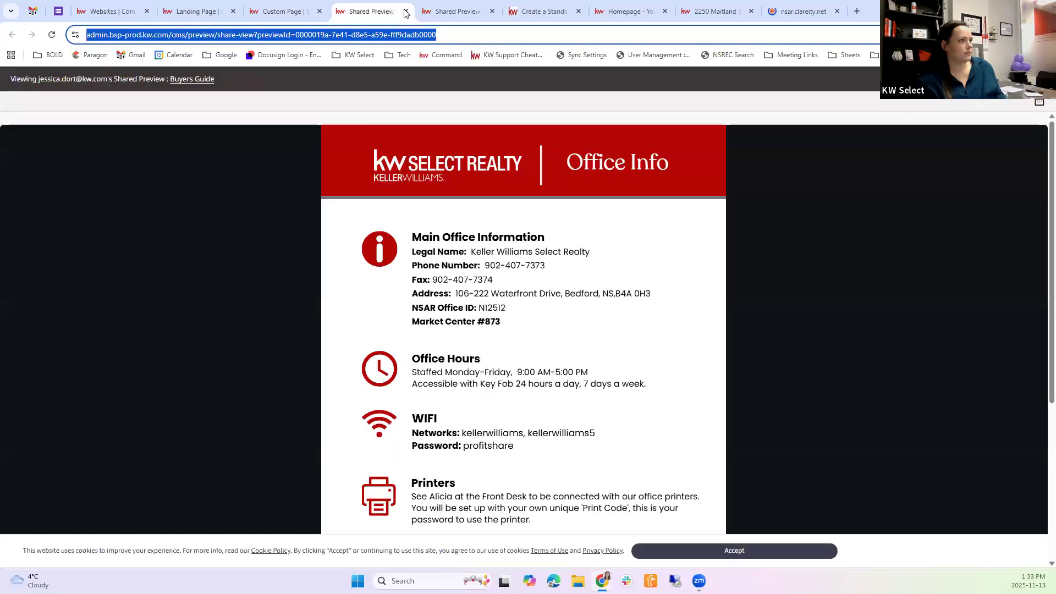
{"action": "left_click", "coordinate": [408, 13]}
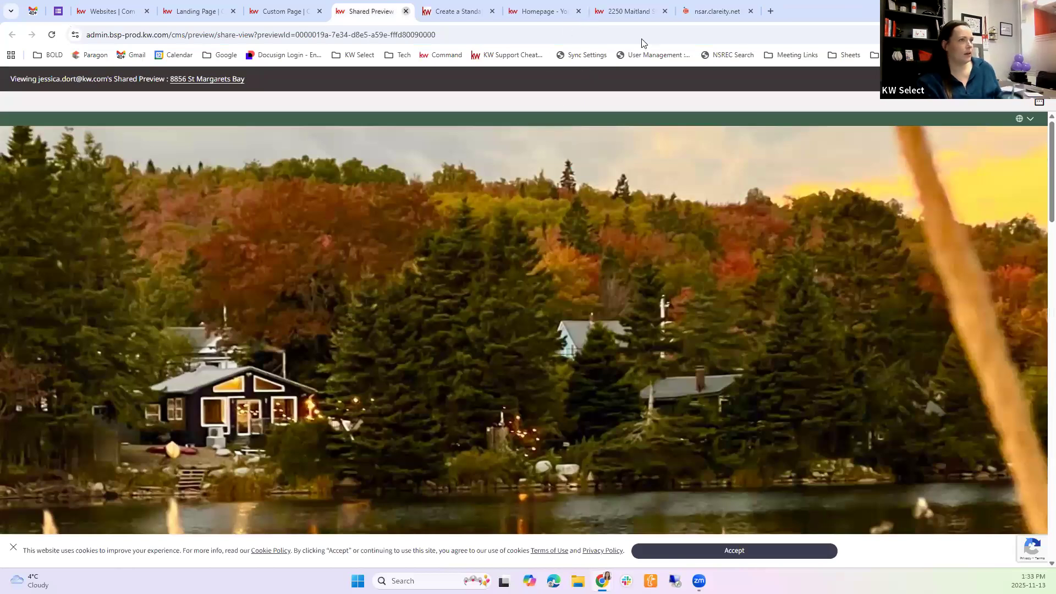
{"action": "key", "text": "ctrl+w"}
{"action": "key", "text": "ctrl+w"}
{"action": "key", "text": "ctrl+w"}
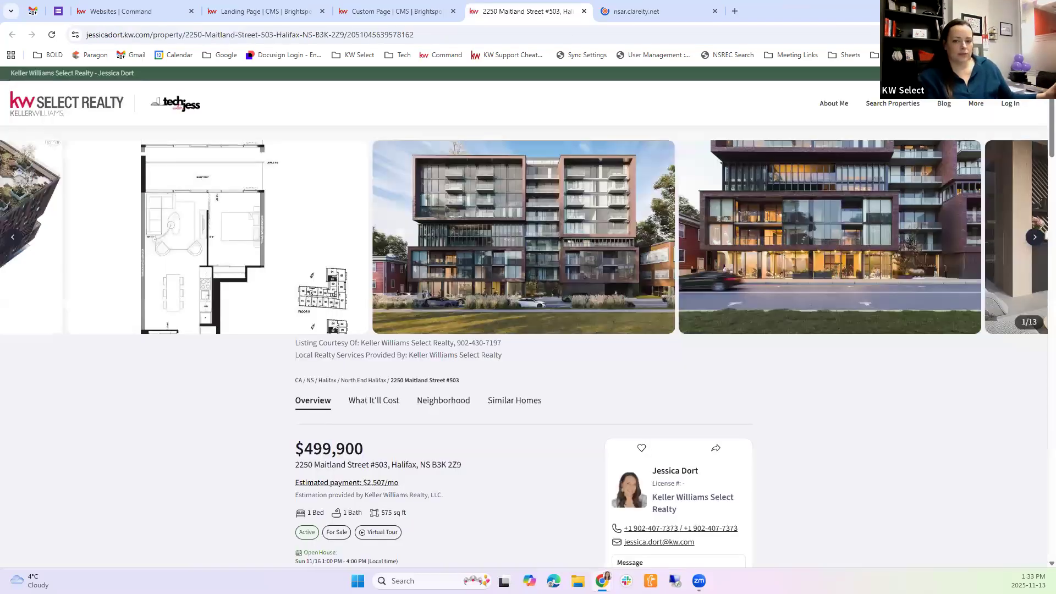
{"action": "key", "text": "ctrl+w"}
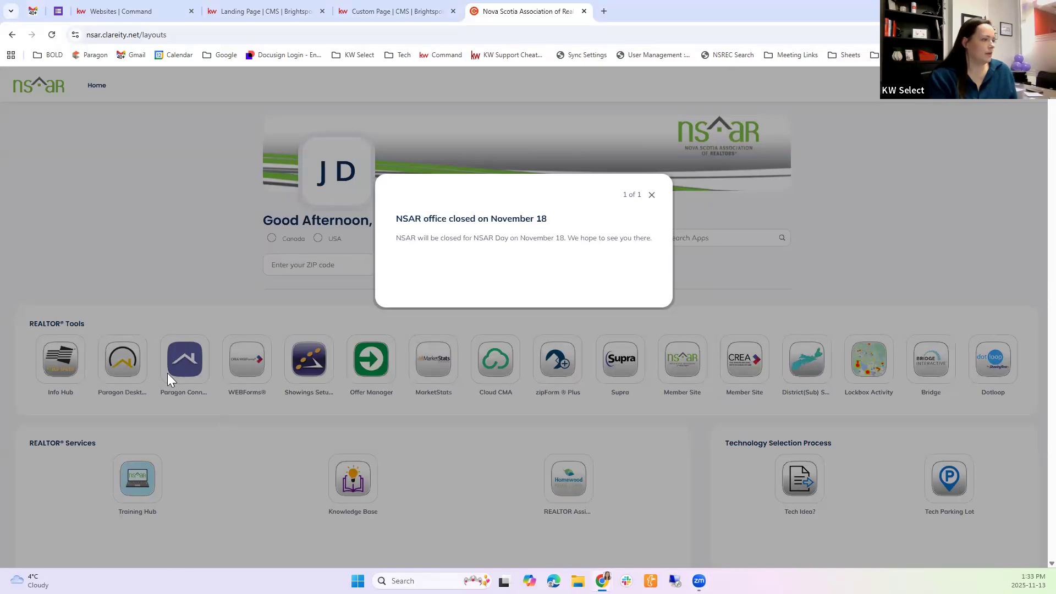
Open MarketStats from the REALTOR Tools and add Lower Sackville as a second area in InfoSparks
{"action": "left_click", "coordinate": [294, 356]}
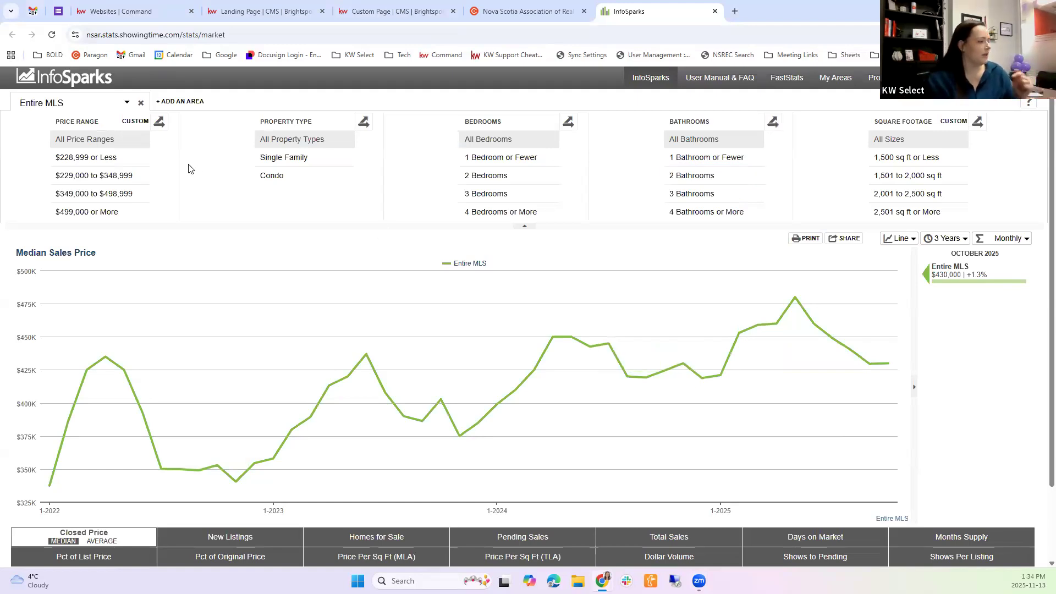
{"action": "left_click", "coordinate": [165, 103]}
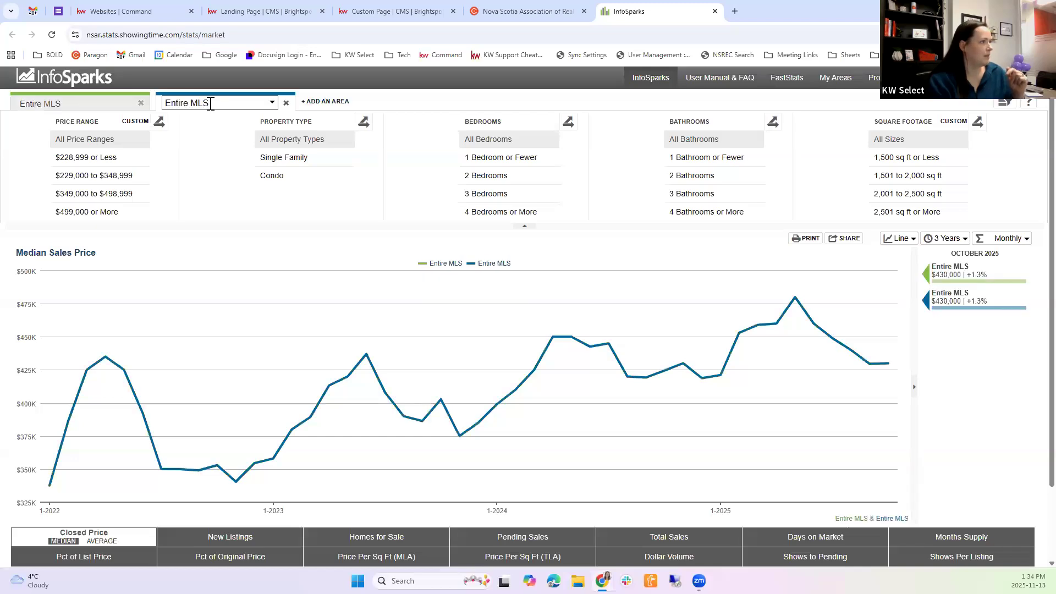
{"action": "left_click", "coordinate": [211, 104]}
{"action": "type", "text": "lower sackville"}
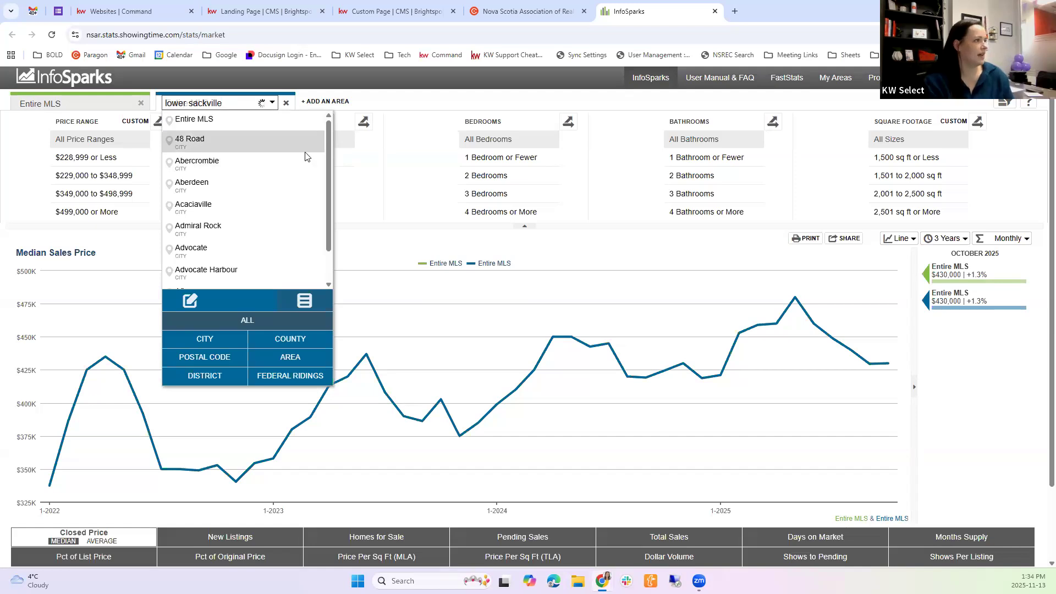
{"action": "key", "text": "Return"}
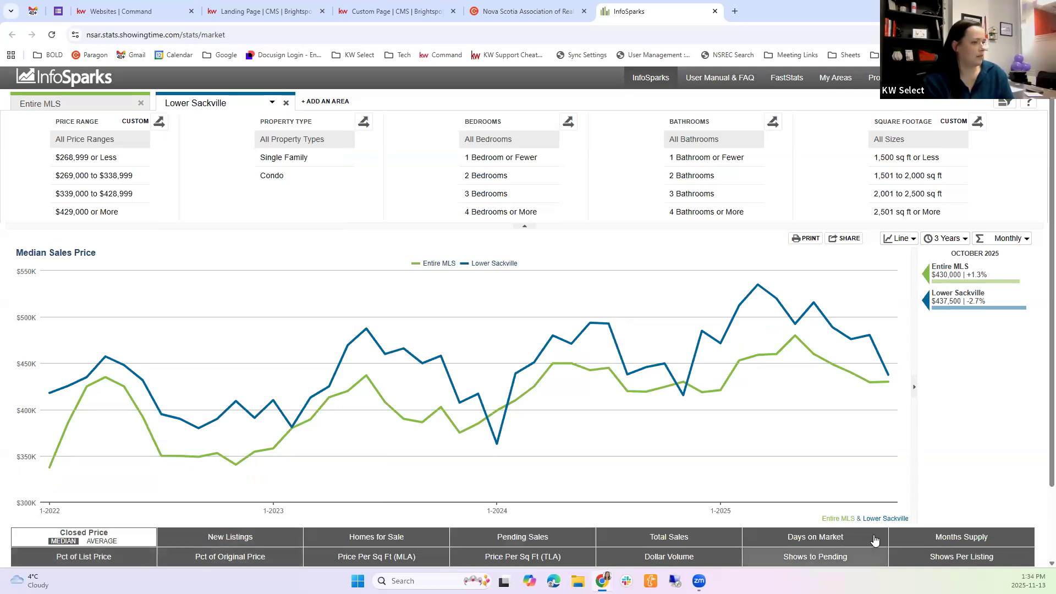
Switch the chart to Days on Market and remove the Entire MLS area from it
{"action": "left_click", "coordinate": [846, 537]}
{"action": "left_click", "coordinate": [306, 174]}
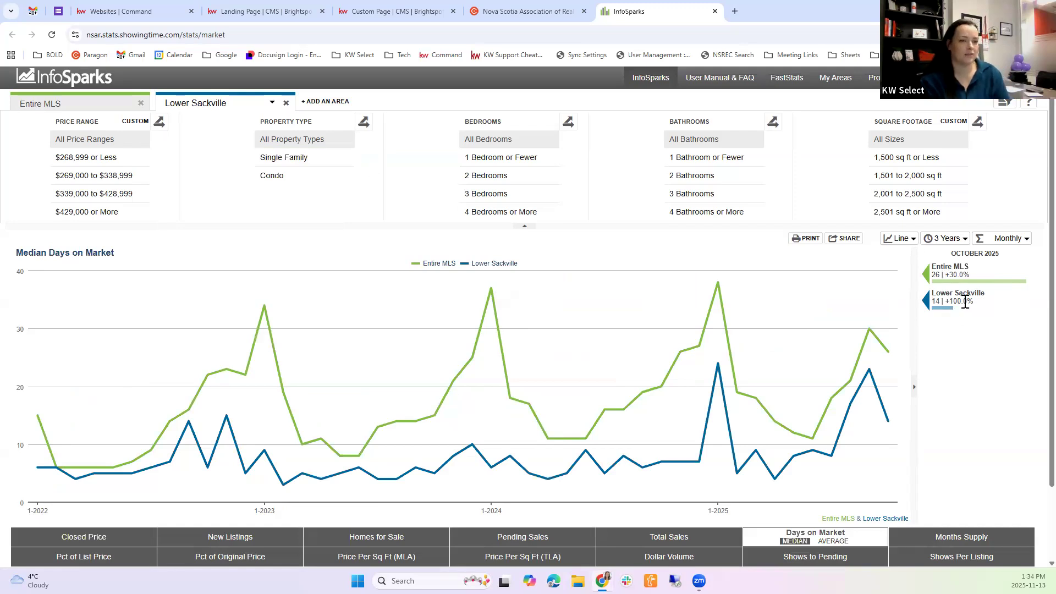
{"action": "left_click", "coordinate": [142, 104]}
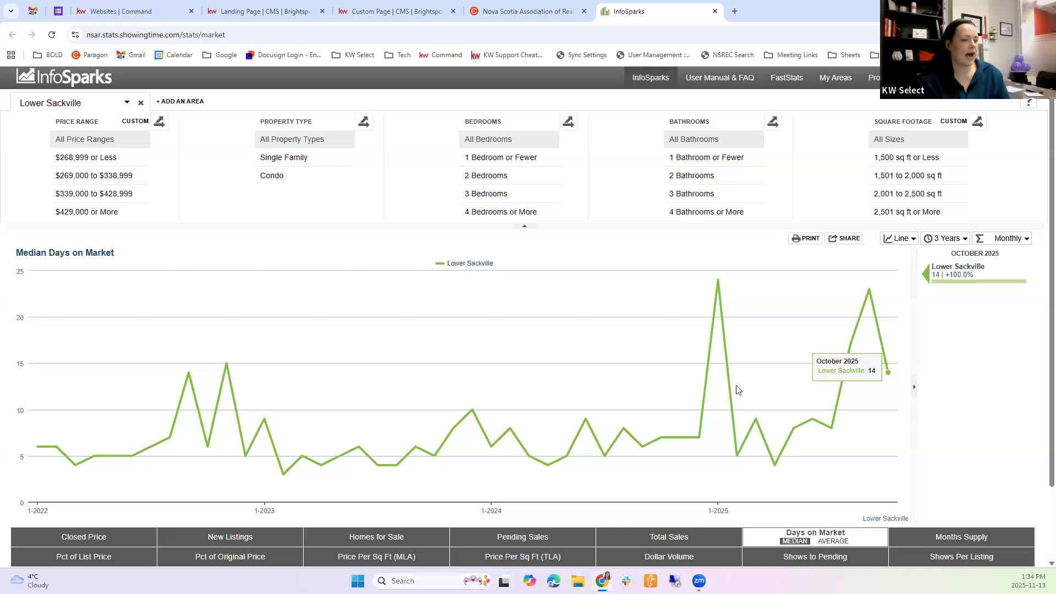
Generate embed code for sharing the Lower Sackville chart as live data, Interactive (IFRAME), at Large (800x600) size
{"action": "left_click", "coordinate": [850, 239]}
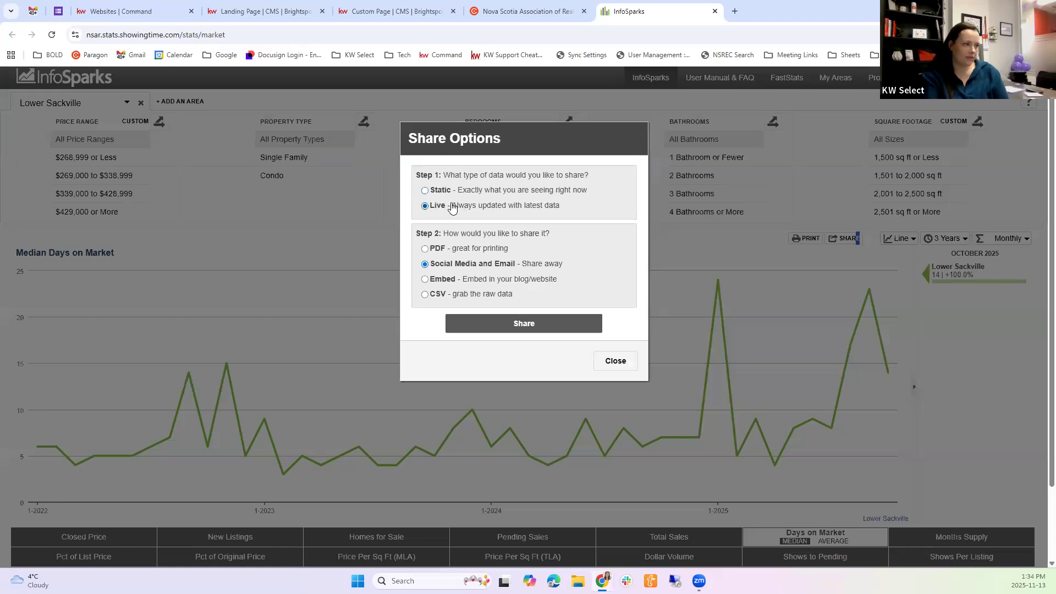
{"action": "left_click", "coordinate": [430, 282]}
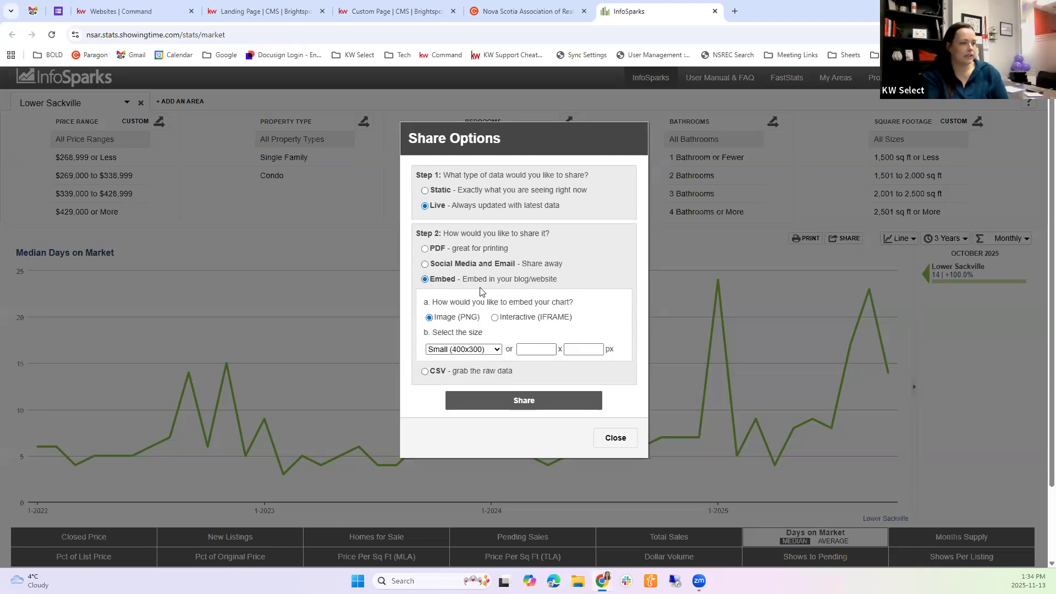
{"action": "left_click", "coordinate": [495, 318]}
{"action": "left_click", "coordinate": [492, 350]}
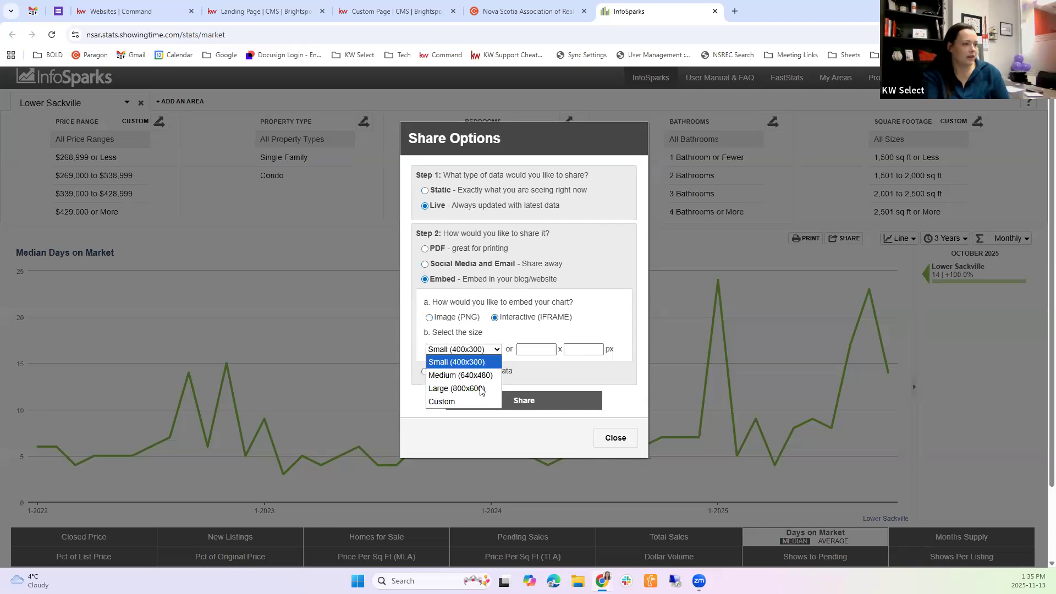
{"action": "left_click", "coordinate": [481, 389]}
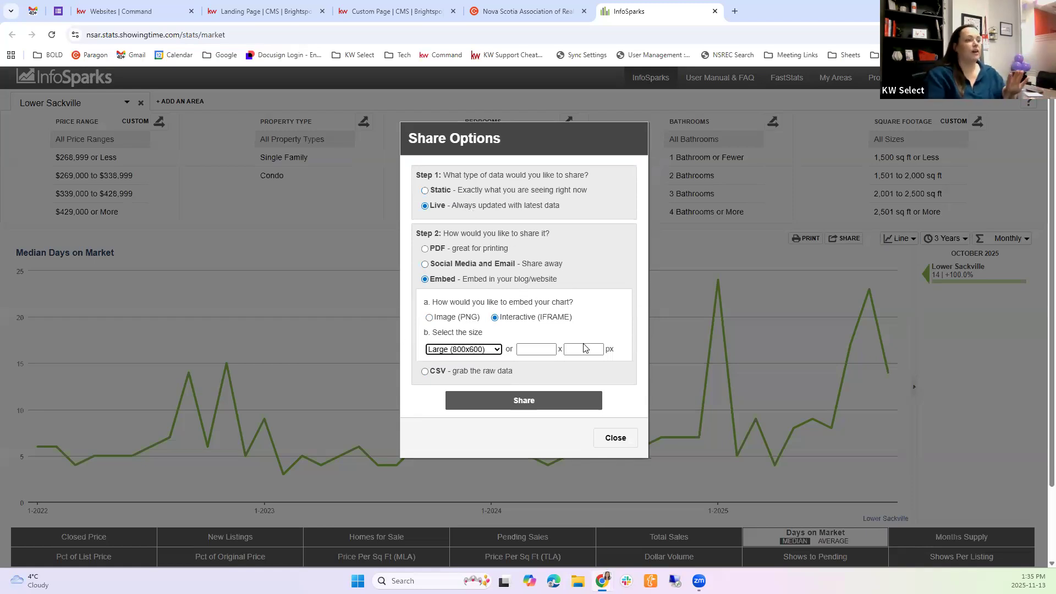
{"action": "left_click", "coordinate": [544, 404]}
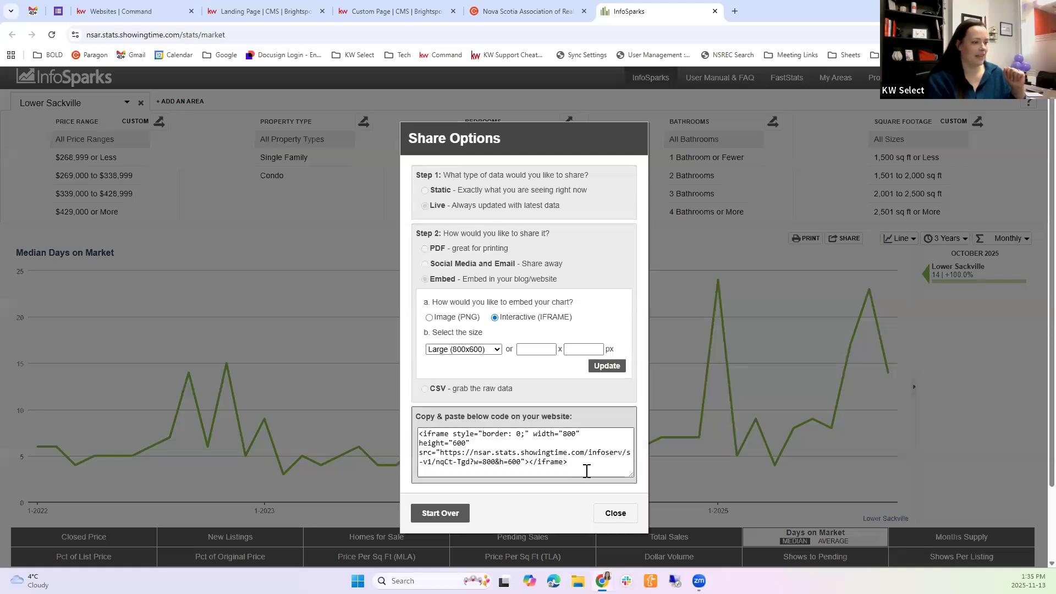
Copy the generated iframe embed code for the Lower Sackville chart
{"action": "left_click", "coordinate": [441, 432]}
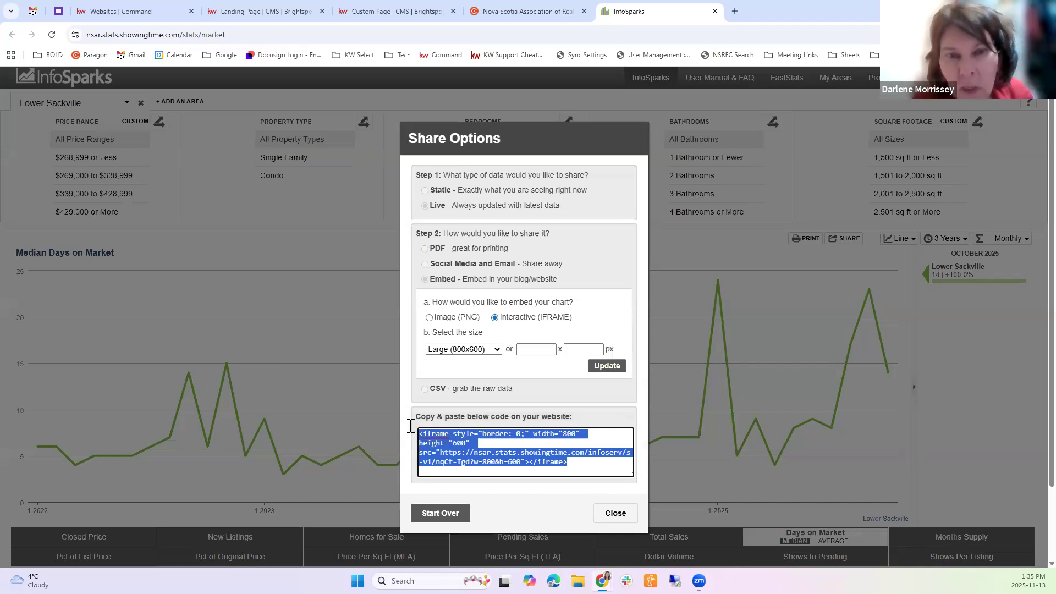
{"action": "right_click", "coordinate": [481, 467]}
{"action": "left_click", "coordinate": [498, 227]}
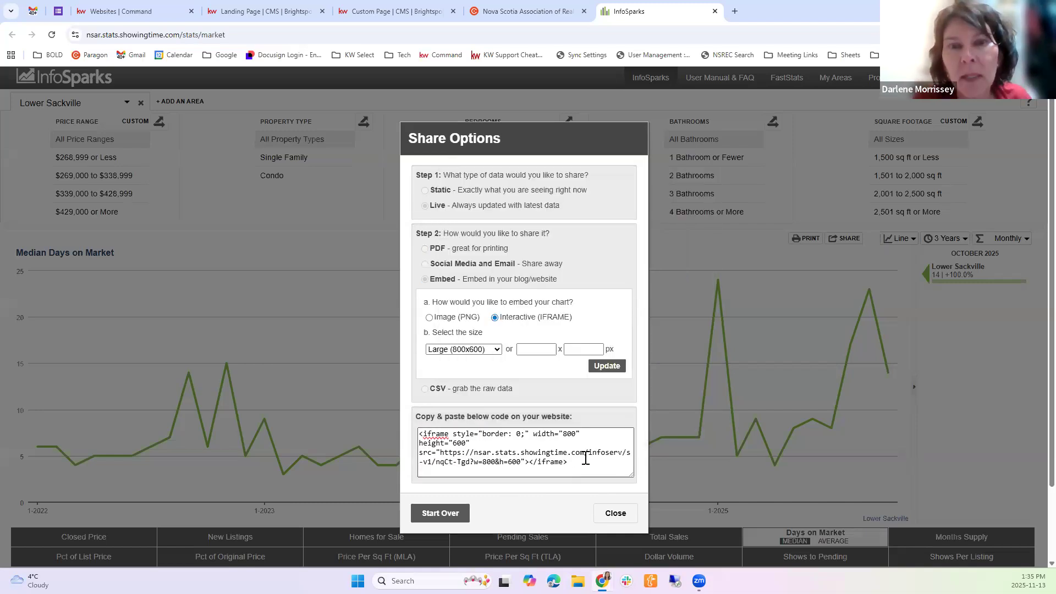
{"action": "right_click", "coordinate": [448, 438]}
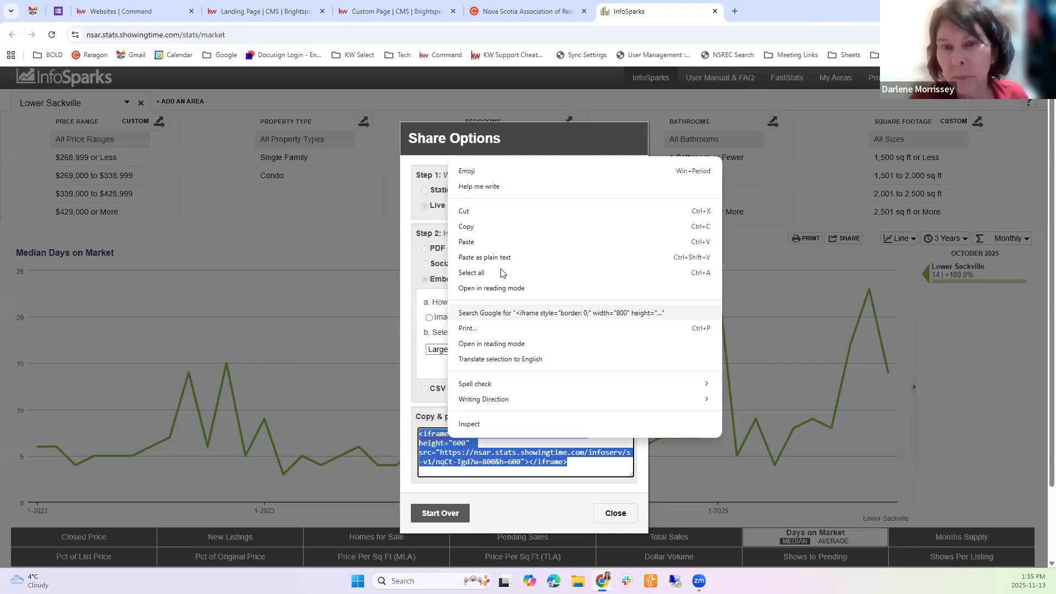
{"action": "left_click", "coordinate": [487, 228]}
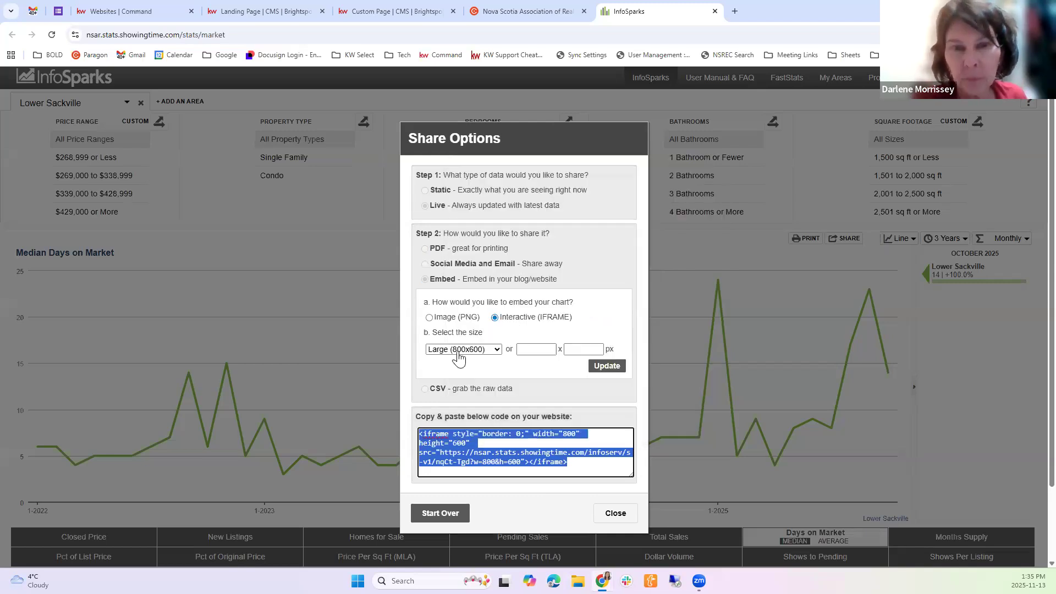
Reselect Large (800x600) as the embed size and copy the iframe code again
{"action": "left_click", "coordinate": [454, 351]}
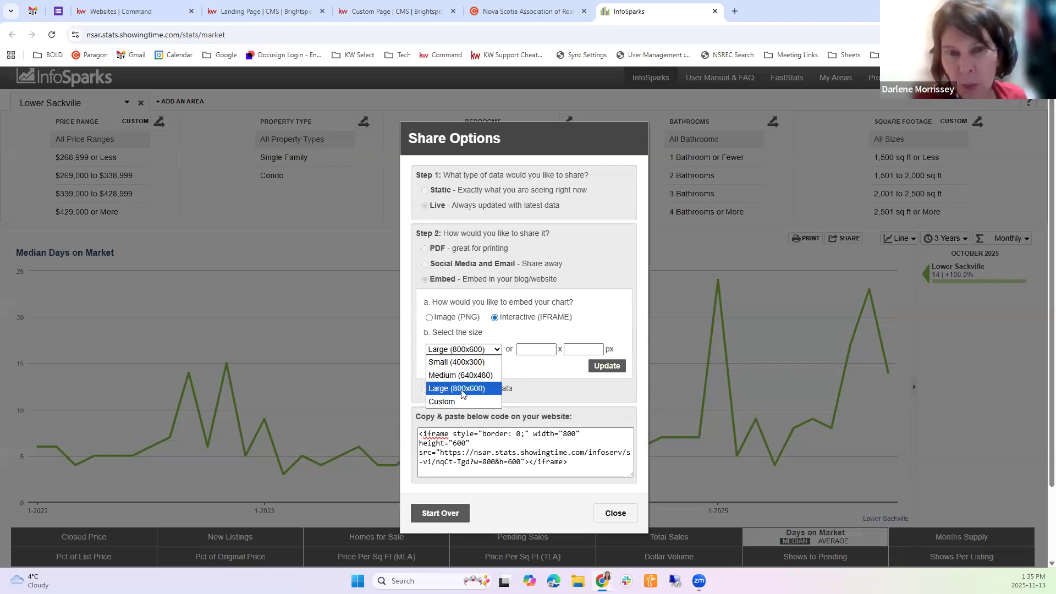
{"action": "left_click", "coordinate": [461, 389]}
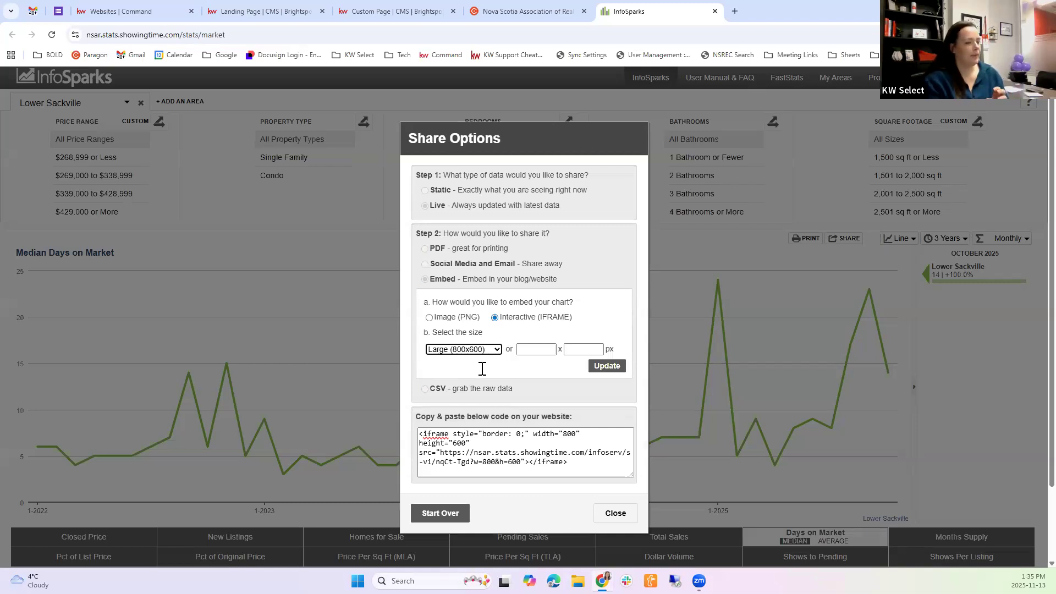
{"action": "left_click_drag", "start_coordinate": [586, 459], "coordinate": [417, 410]}
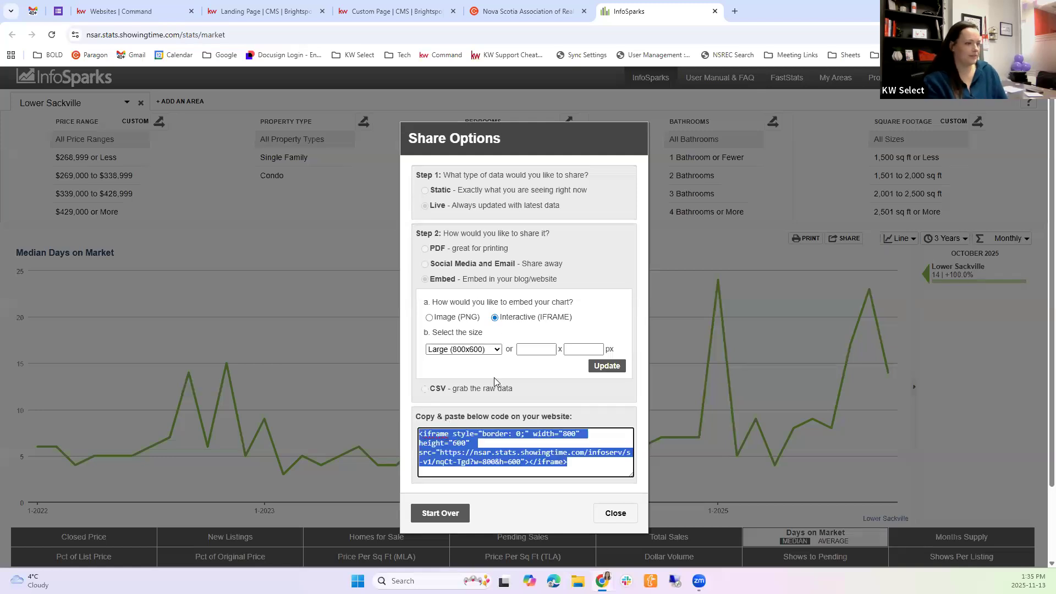
{"action": "right_click", "coordinate": [452, 437]}
{"action": "left_click", "coordinate": [489, 226]}
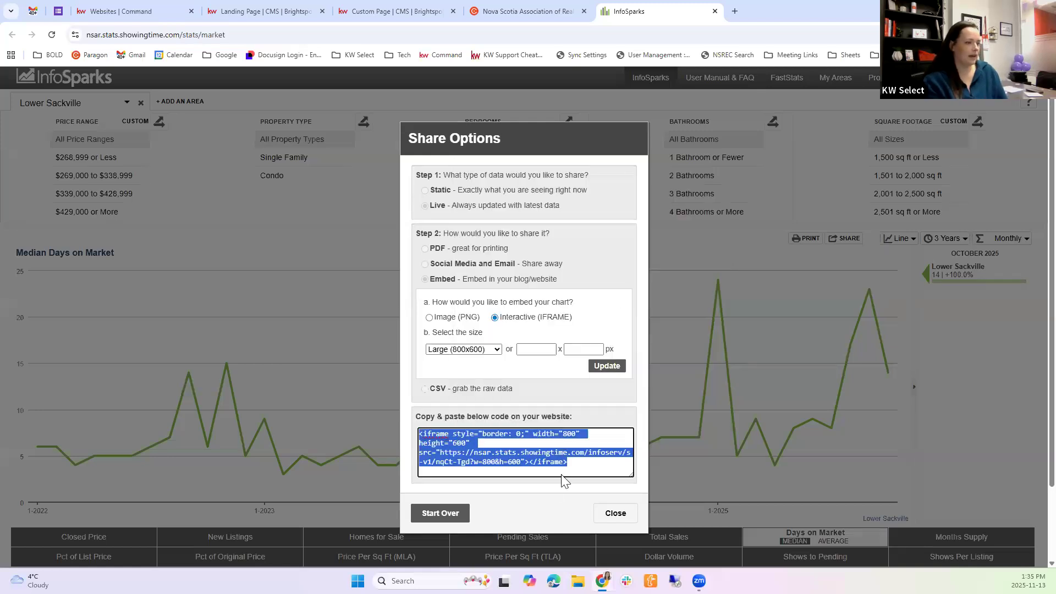
{"action": "left_click", "coordinate": [504, 400]}
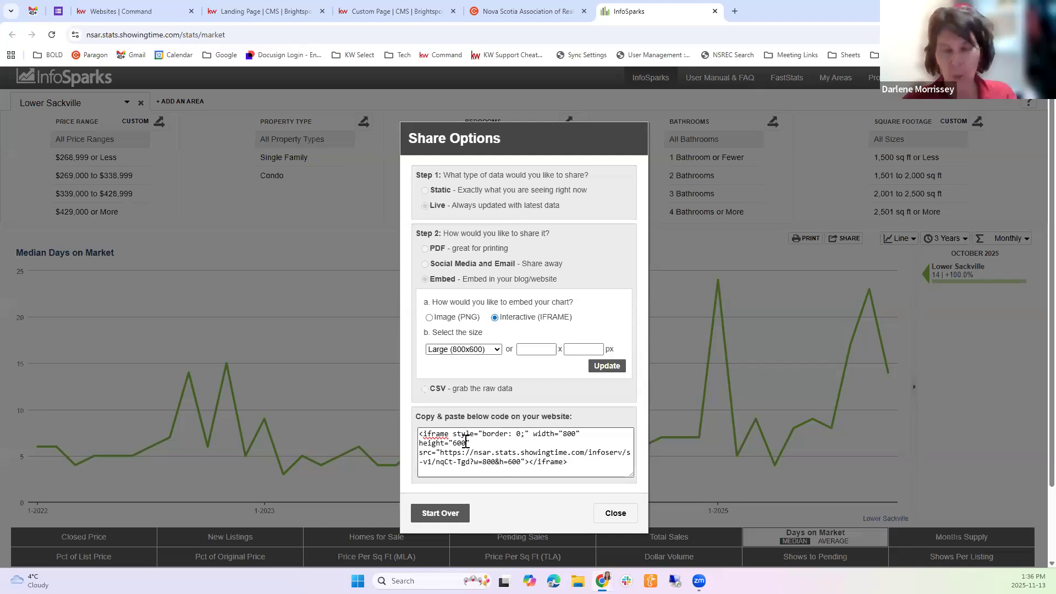
Demonstrate selecting the complete iframe code in the share options and copying it once more
{"action": "left_click", "coordinate": [466, 441]}
{"action": "left_click", "coordinate": [589, 462]}
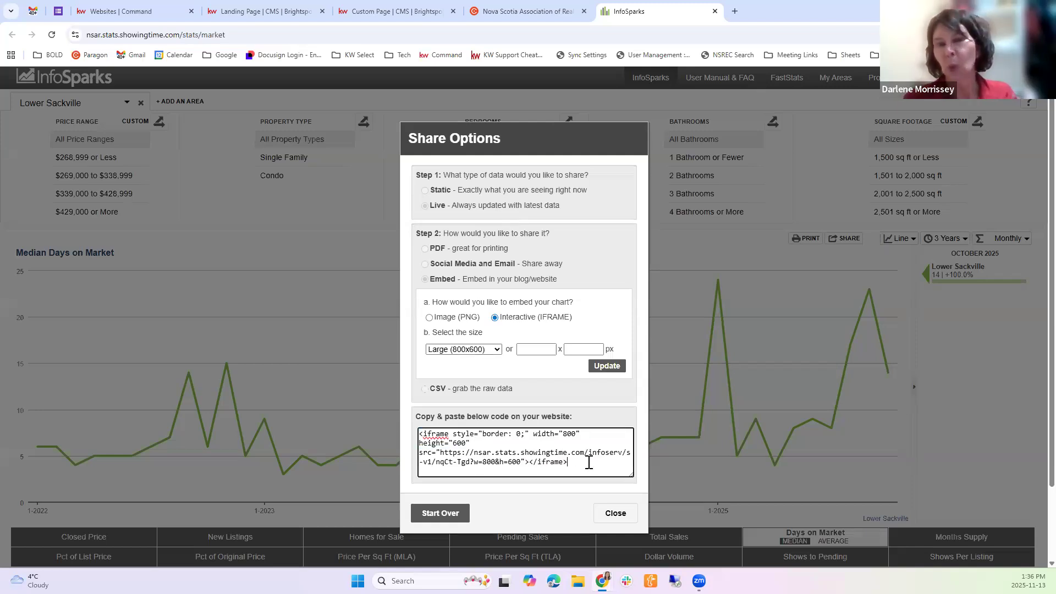
{"action": "left_click_drag", "start_coordinate": [573, 462], "coordinate": [403, 402]}
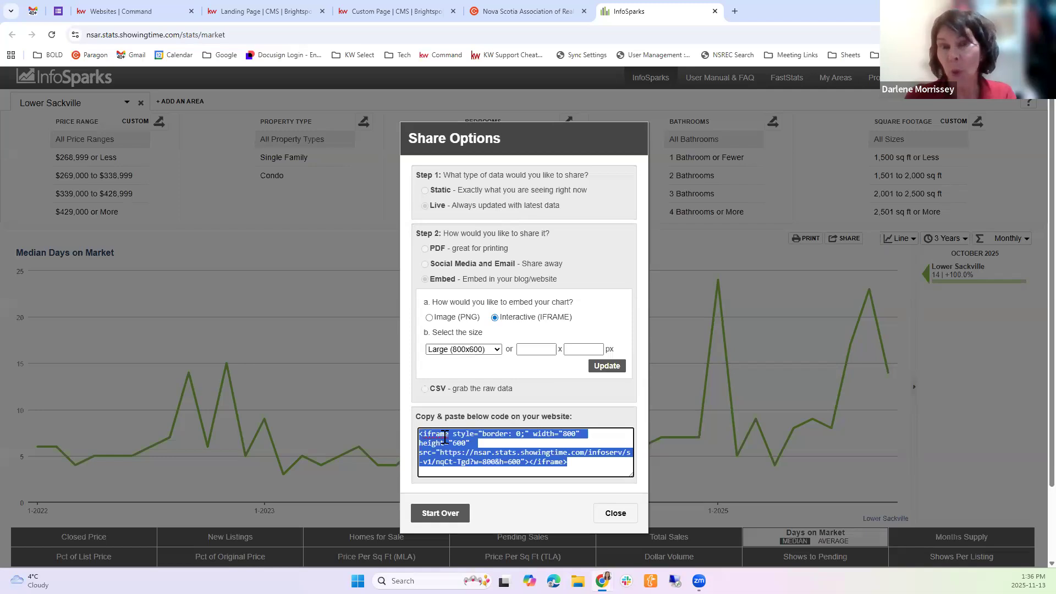
{"action": "right_click", "coordinate": [444, 438]}
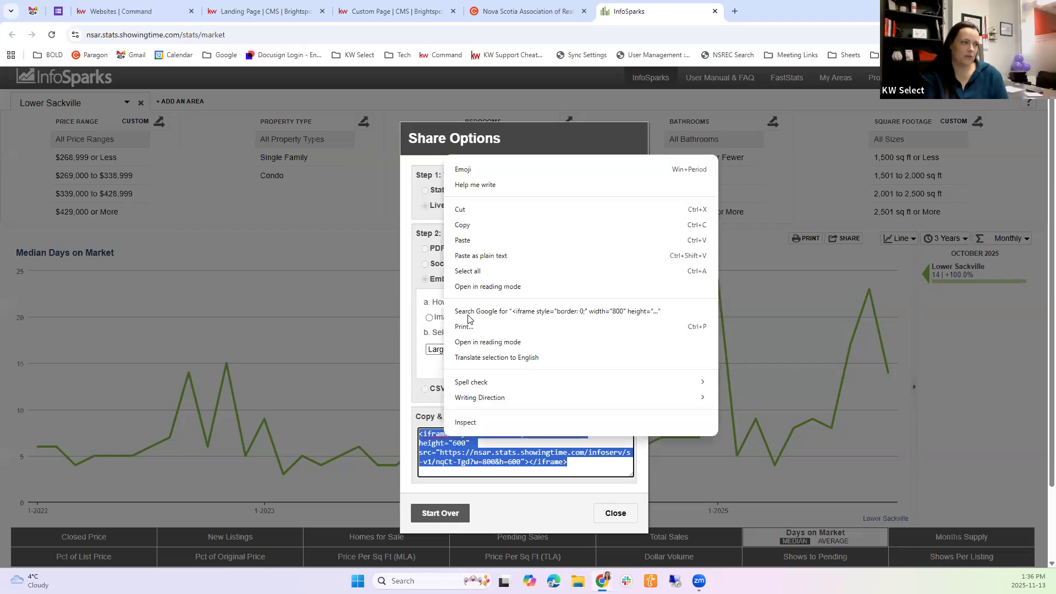
{"action": "left_click", "coordinate": [487, 225]}
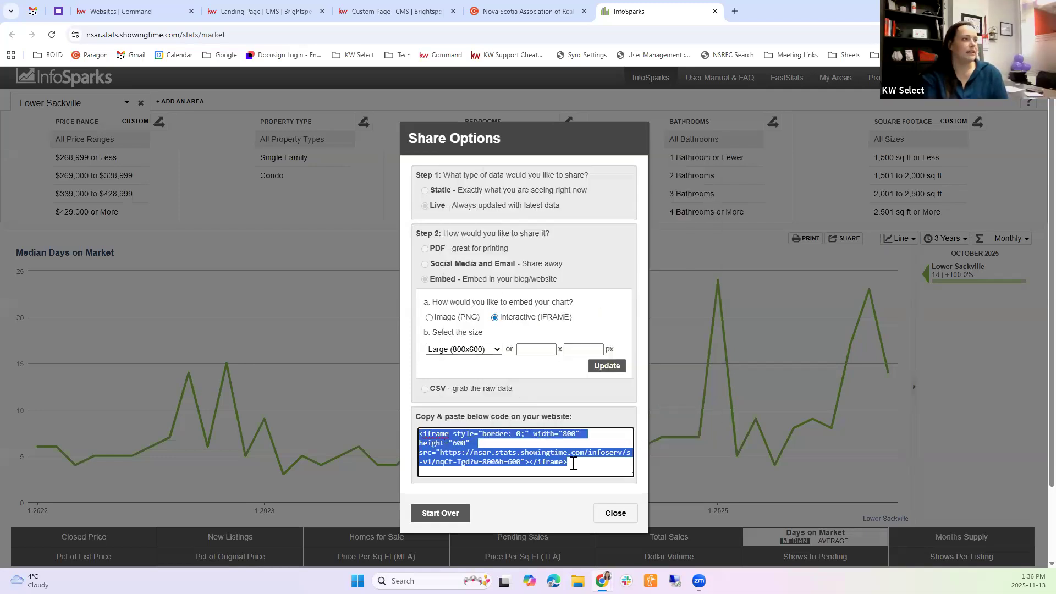
{"action": "left_click", "coordinate": [574, 464]}
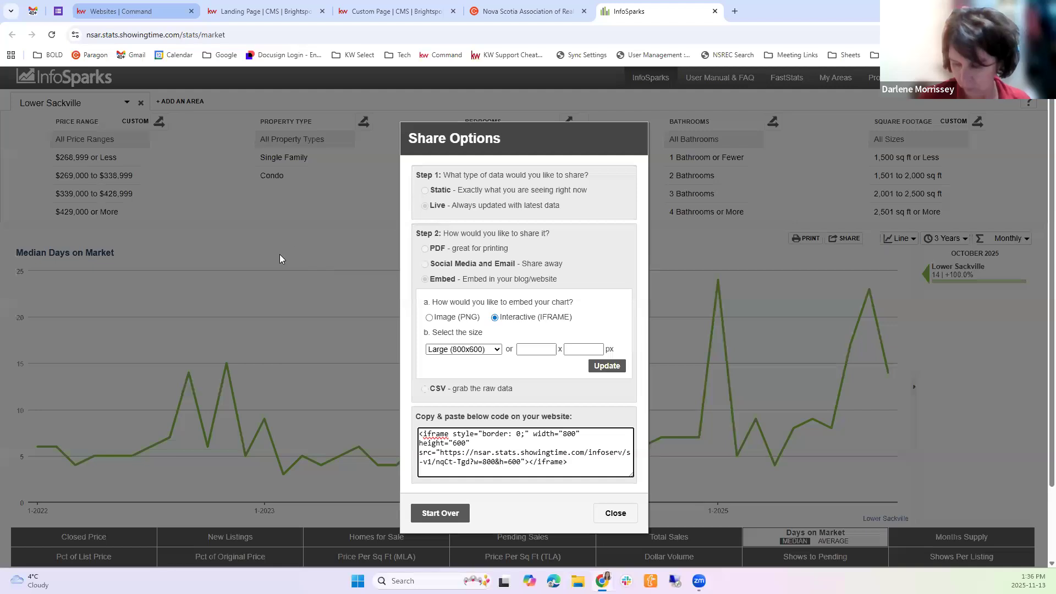
Check the Test Page landing page editor, return to InfoSparks and copy the whole iframe embed code
{"action": "left_click", "coordinate": [265, 11]}
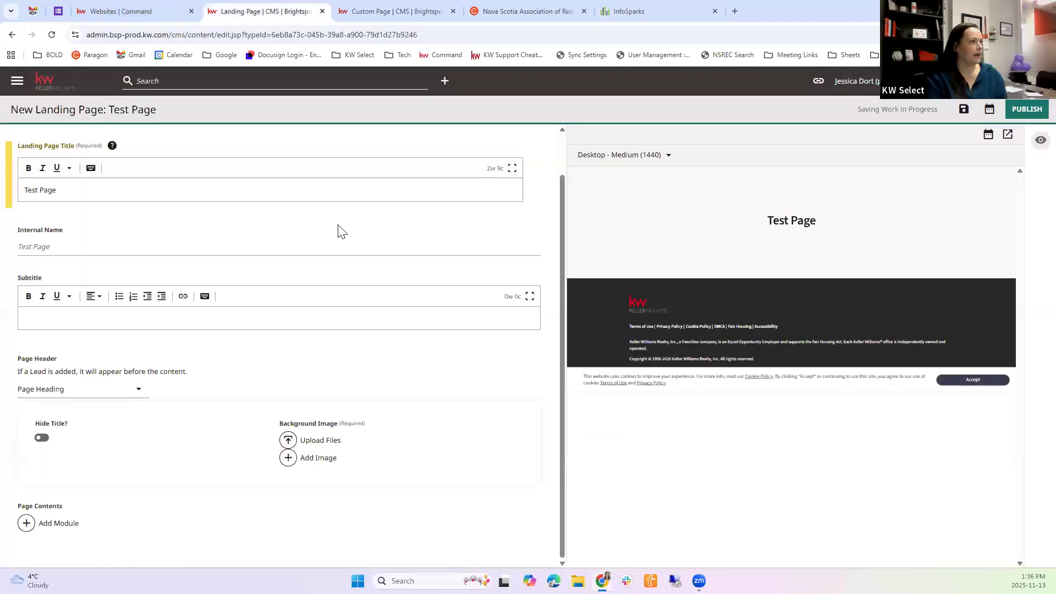
{"action": "left_click", "coordinate": [629, 7]}
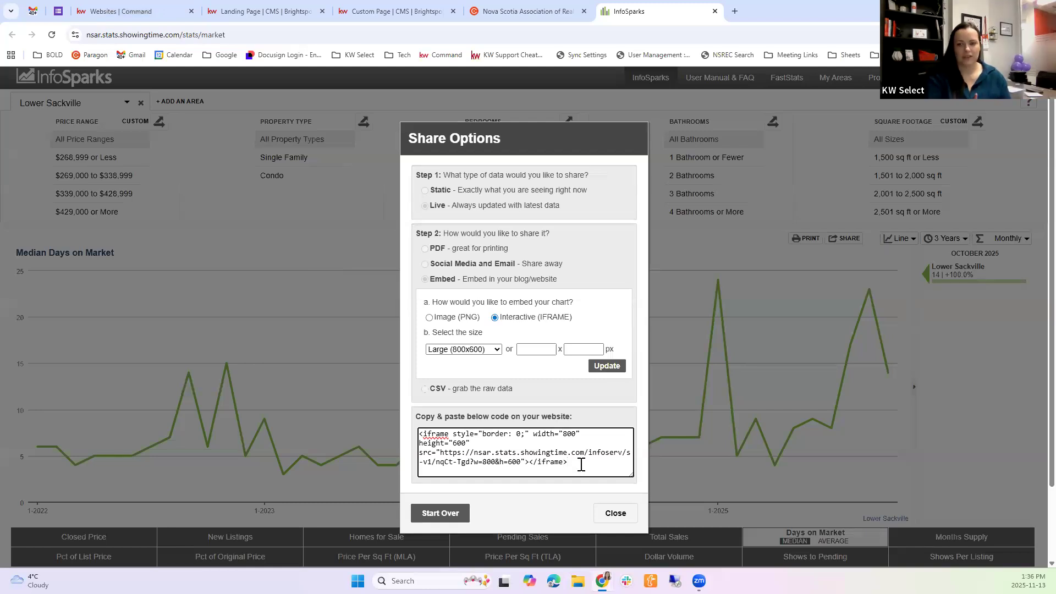
{"action": "left_click_drag", "start_coordinate": [443, 412], "coordinate": [424, 402]}
{"action": "left_click", "coordinate": [499, 452]}
{"action": "key", "text": "ctrl+a"}
{"action": "right_click", "coordinate": [440, 440]}
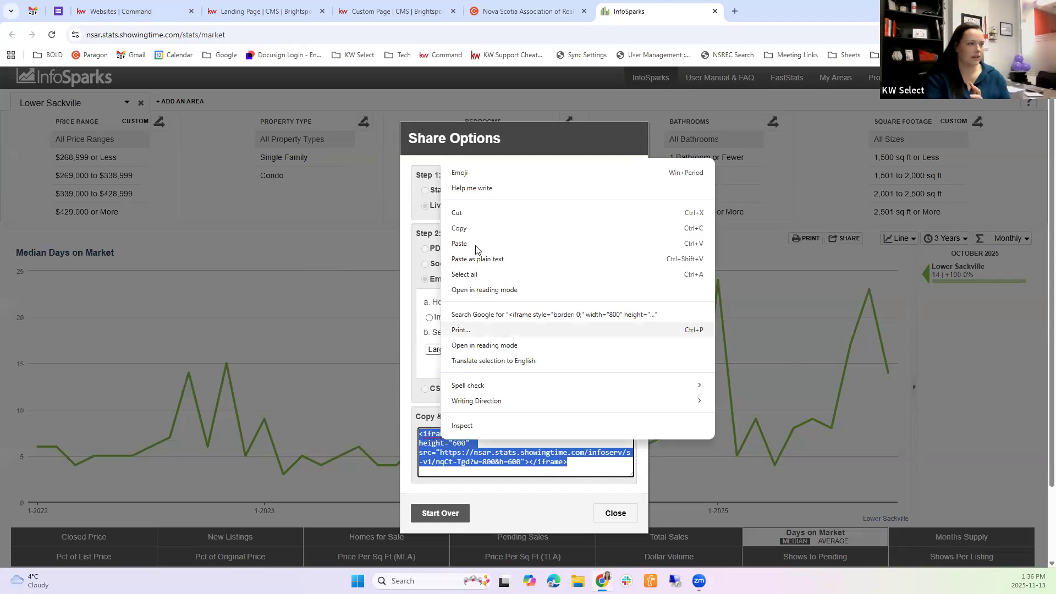
Return to the Test Page landing page editor and add an Iframe Embed module to the page contents
{"action": "left_click", "coordinate": [243, 10]}
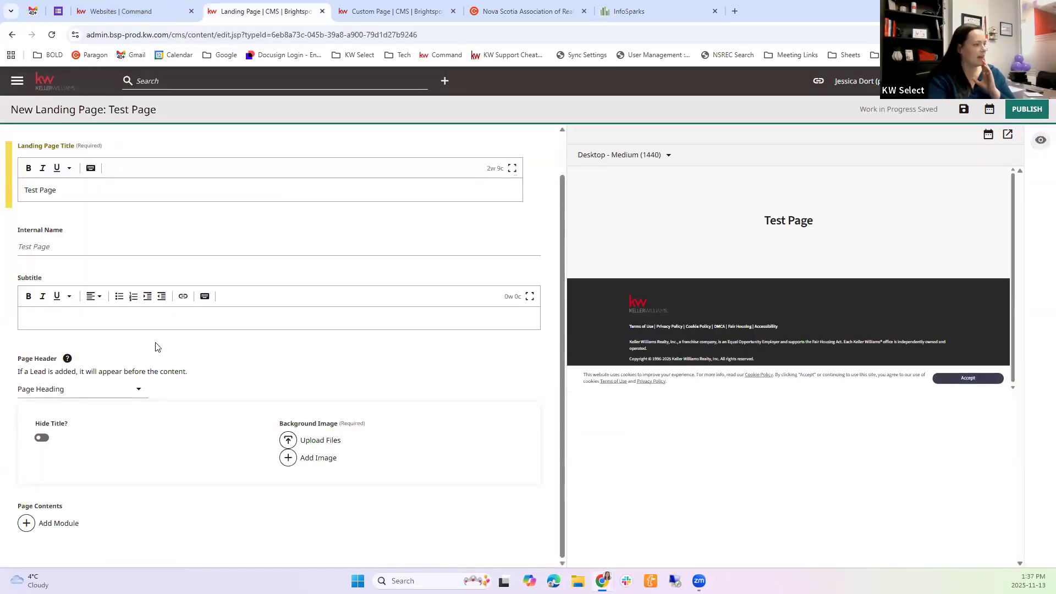
{"action": "left_click", "coordinate": [44, 527]}
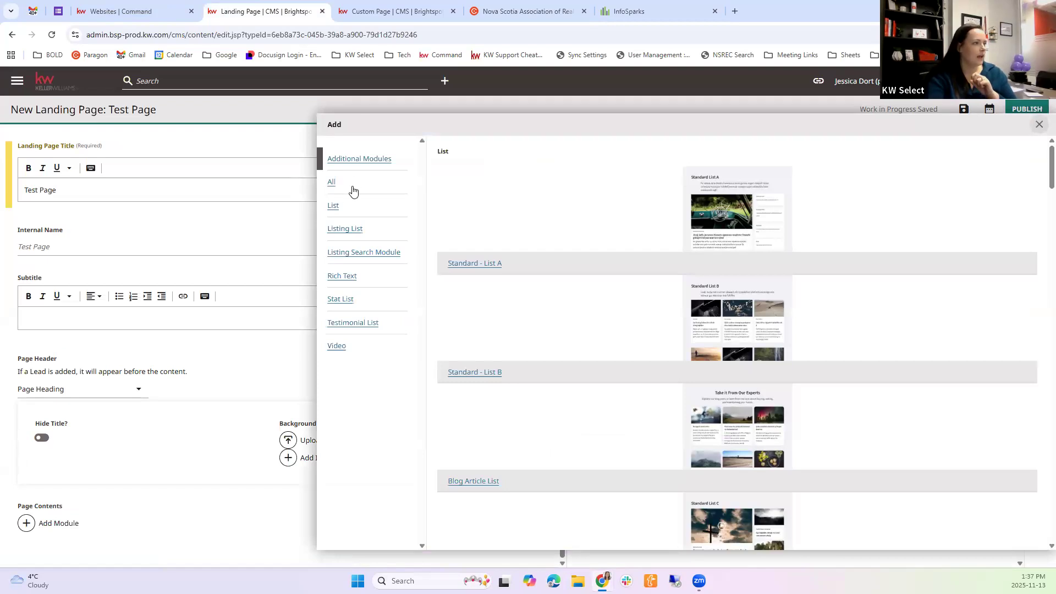
{"action": "left_click", "coordinate": [345, 184]}
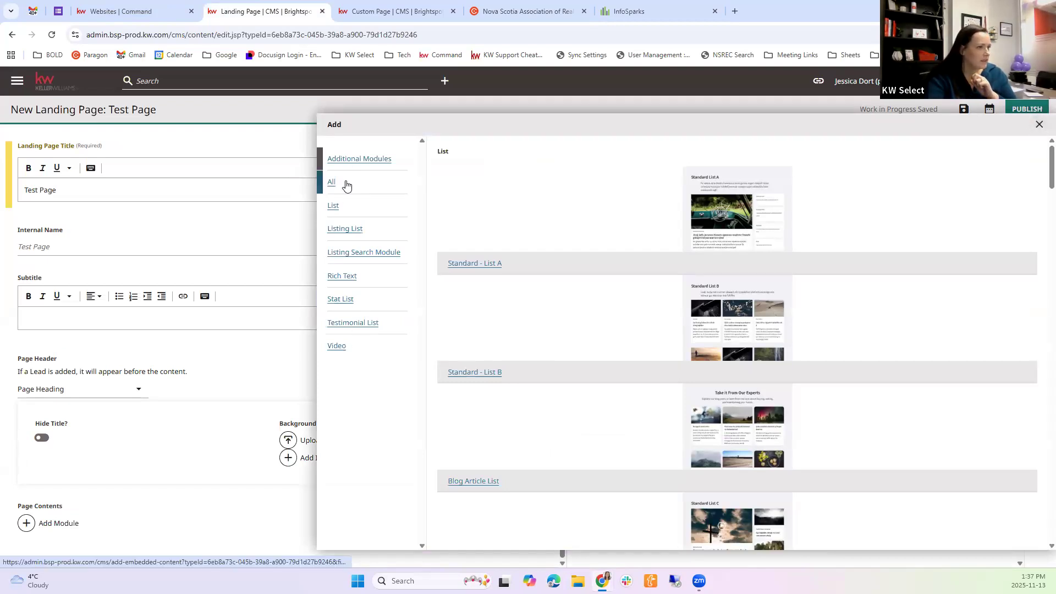
{"action": "scroll", "coordinate": [560, 303], "scroll_direction": "down", "scroll_amount": 6}
{"action": "scroll", "coordinate": [560, 303], "scroll_direction": "down", "scroll_amount": 18}
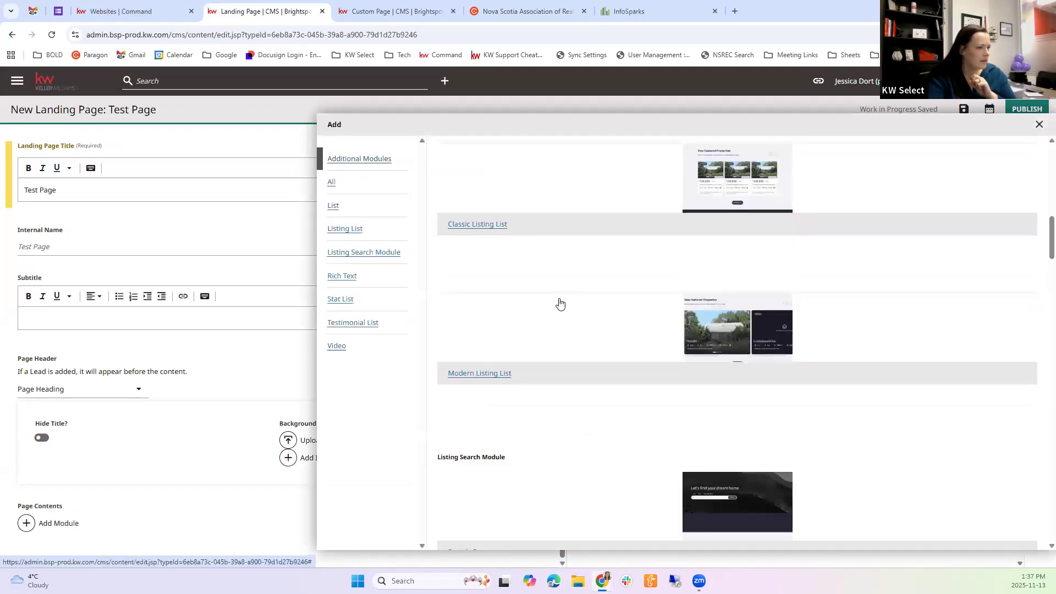
{"action": "scroll", "coordinate": [581, 307], "scroll_direction": "down", "scroll_amount": 8}
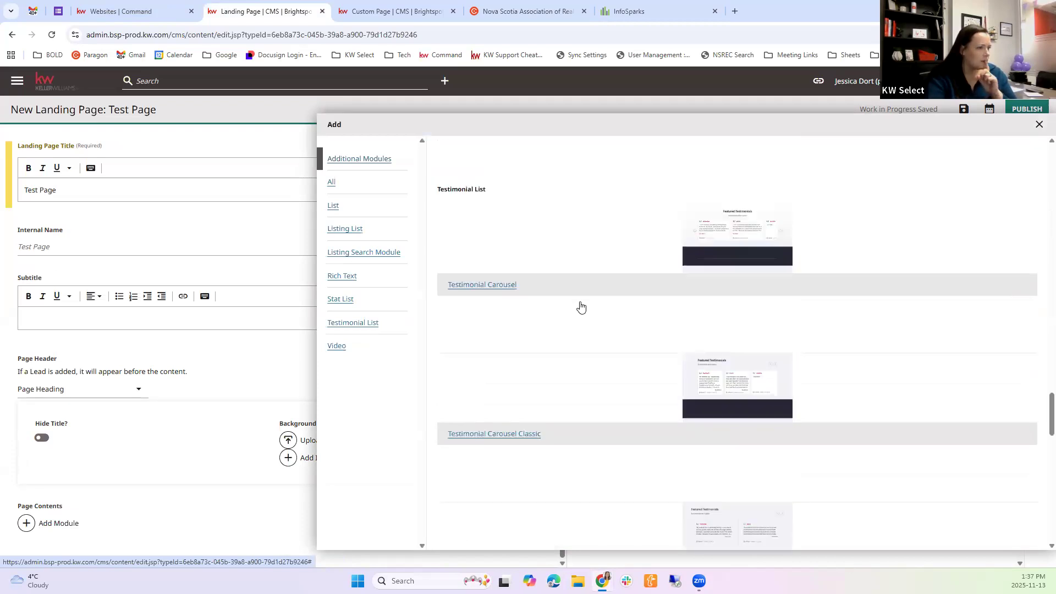
{"action": "scroll", "coordinate": [581, 307], "scroll_direction": "down", "scroll_amount": 10}
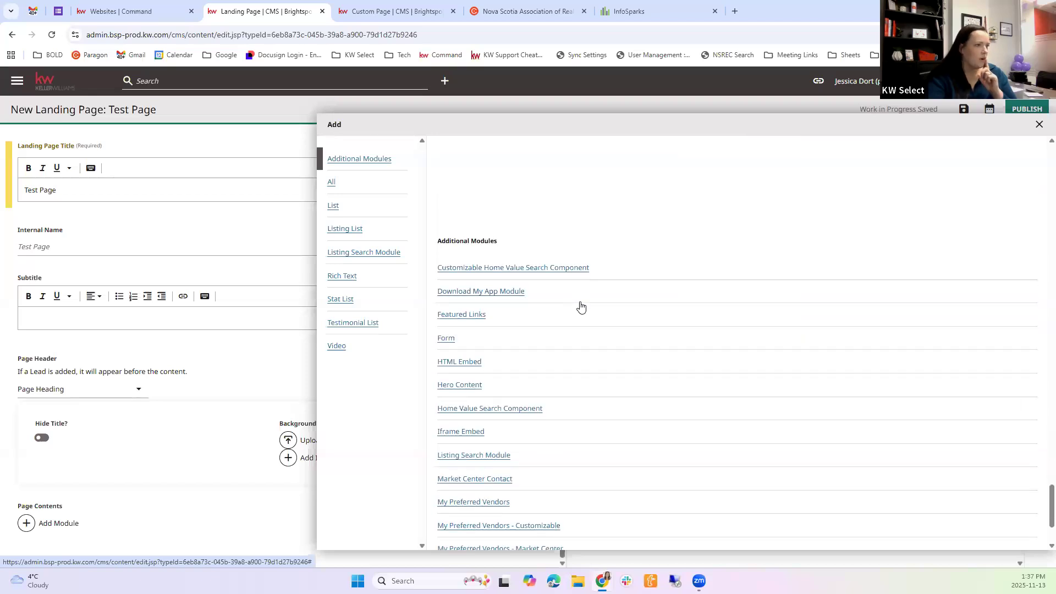
{"action": "scroll", "coordinate": [580, 307], "scroll_direction": "down", "scroll_amount": 2}
{"action": "scroll", "coordinate": [576, 325], "scroll_direction": "up", "scroll_amount": 1}
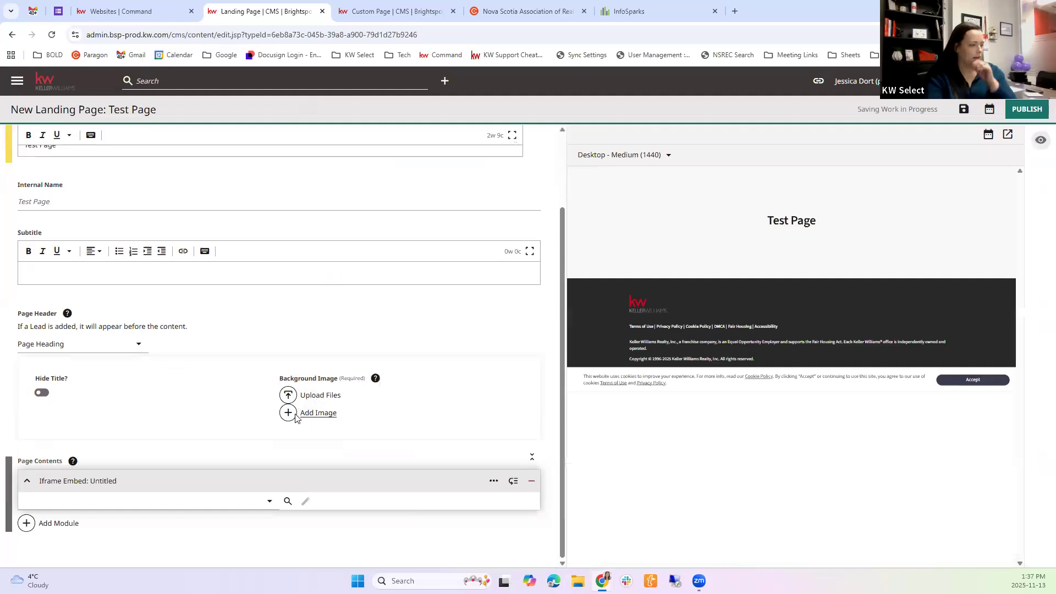
Start a new iframe embed in the module, back out of it and remove the untitled Iframe Embed module
{"action": "left_click", "coordinate": [268, 506]}
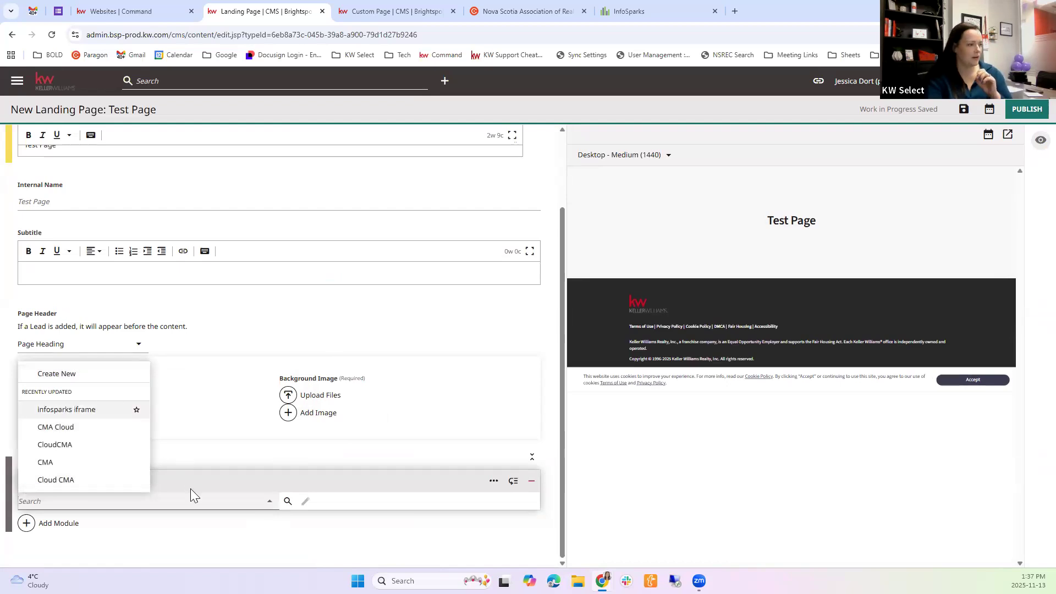
{"action": "left_click", "coordinate": [66, 378]}
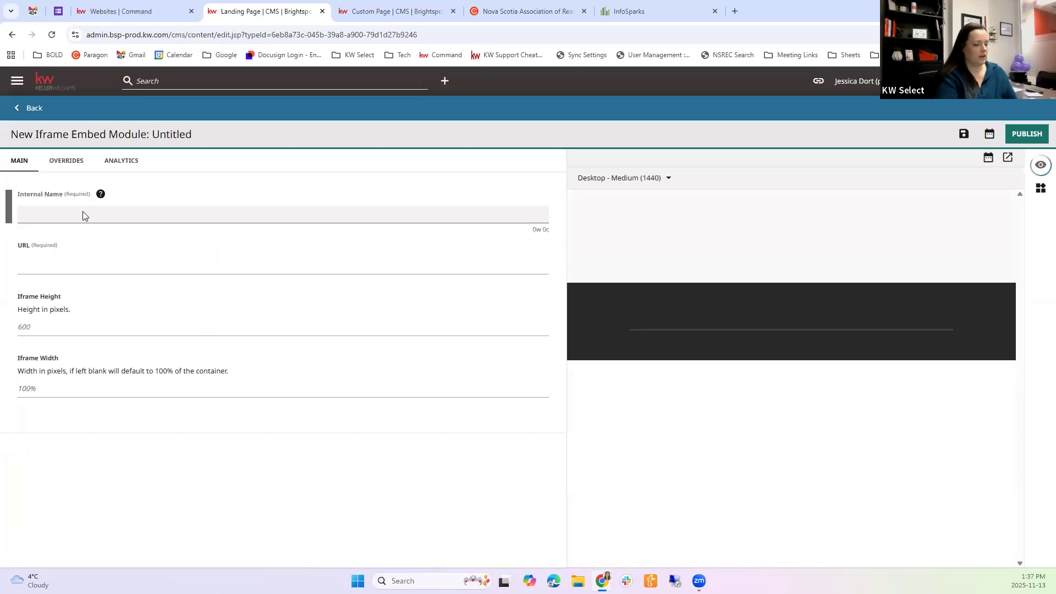
{"action": "type", "text": "Sa"}
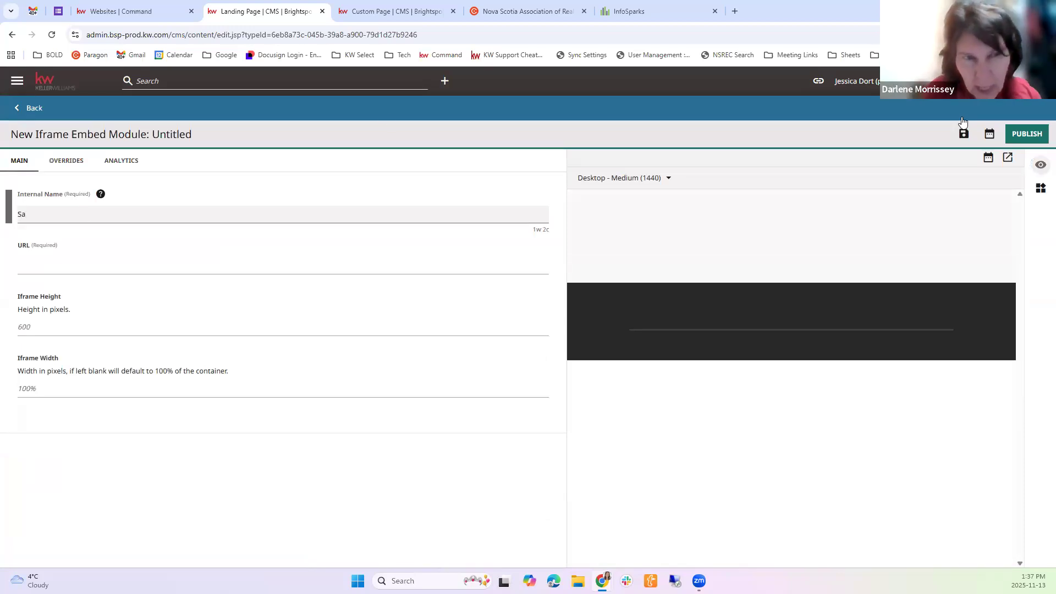
{"action": "left_click", "coordinate": [34, 108]}
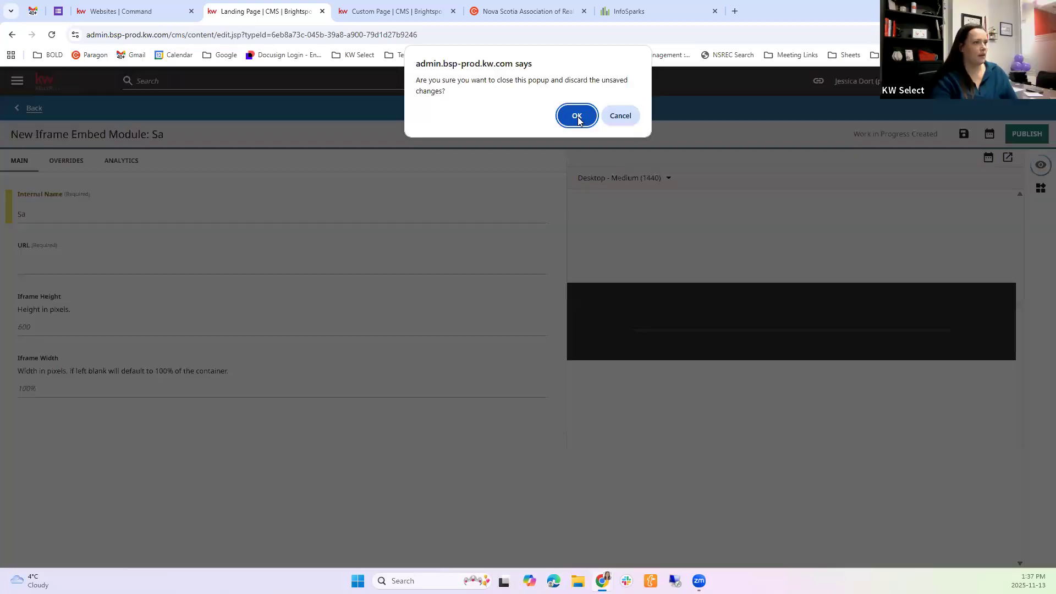
{"action": "left_click", "coordinate": [577, 115]}
{"action": "left_click", "coordinate": [532, 485]}
Add another Iframe Embed module to the Test Page contents and start creating a new embed for it
{"action": "left_click", "coordinate": [67, 529]}
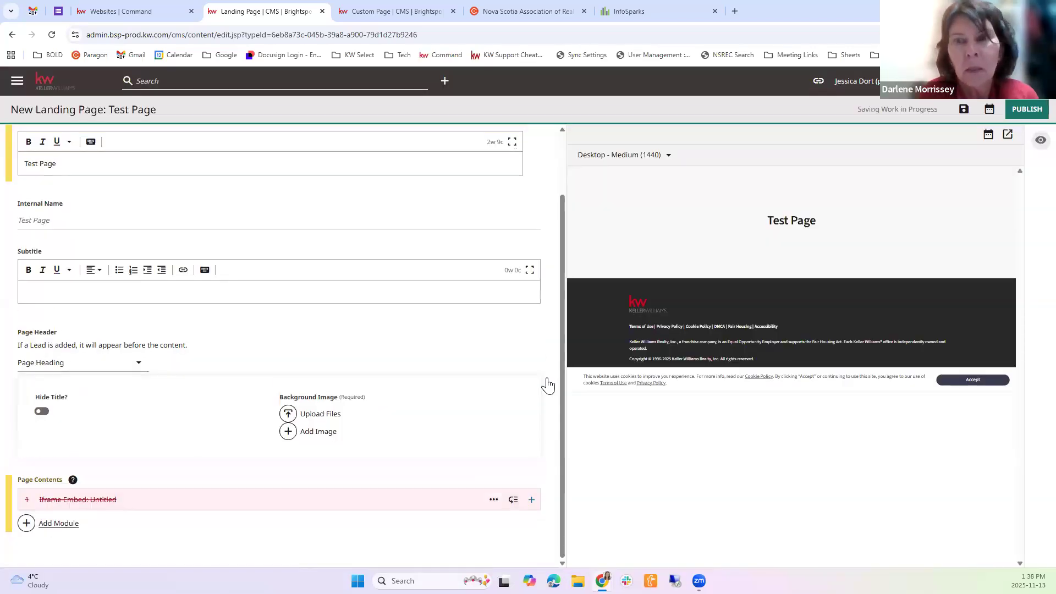
{"action": "scroll", "coordinate": [653, 332], "scroll_direction": "down", "scroll_amount": 1}
{"action": "scroll", "coordinate": [1032, 202], "scroll_direction": "down", "scroll_amount": 1}
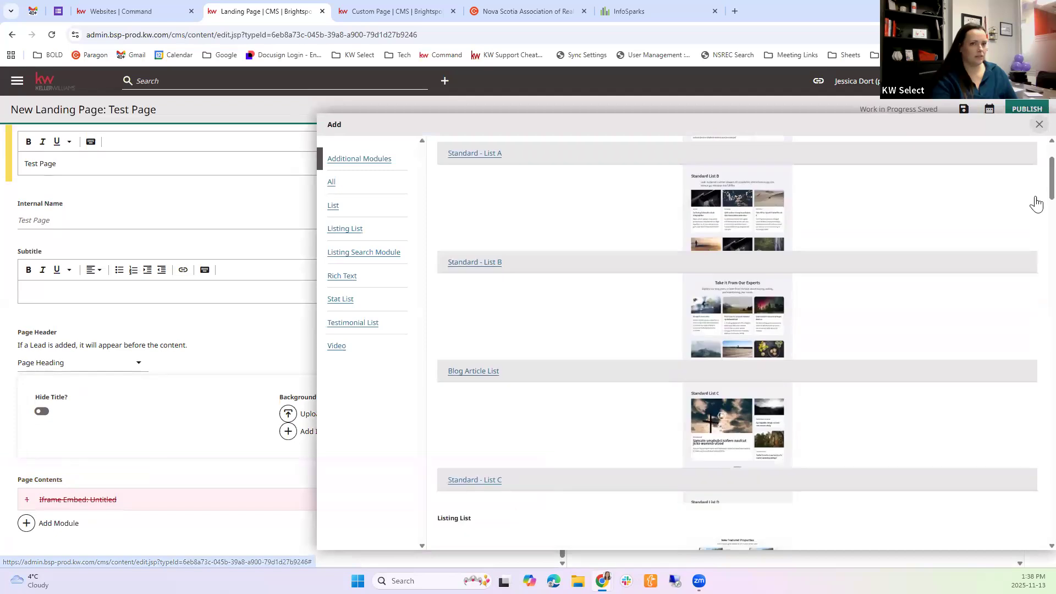
{"action": "left_click_drag", "start_coordinate": [1052, 179], "coordinate": [1052, 520]}
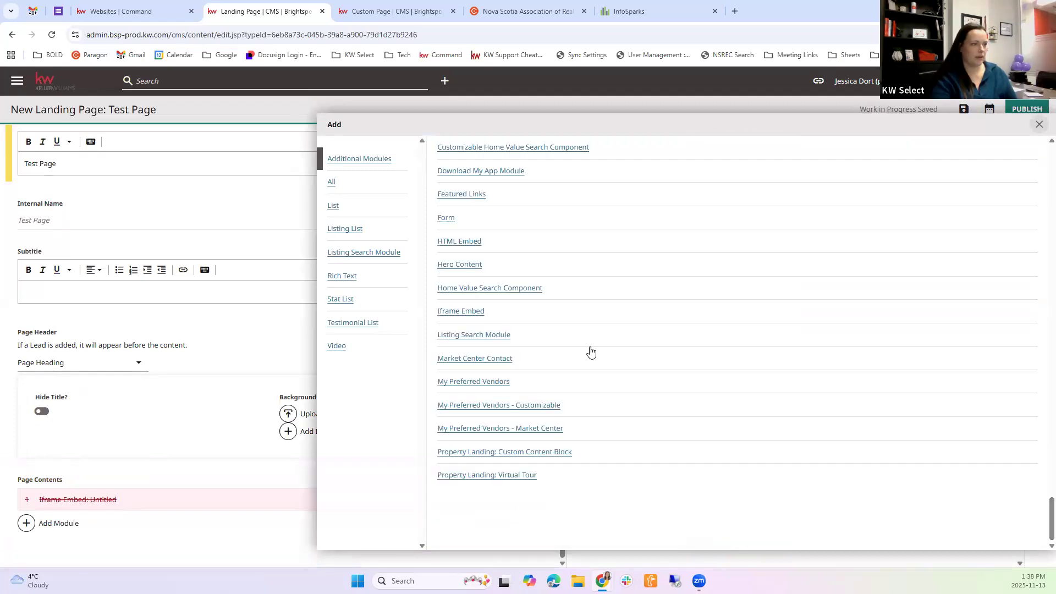
{"action": "left_click", "coordinate": [460, 312]}
{"action": "scroll", "coordinate": [204, 478], "scroll_direction": "down", "scroll_amount": 1}
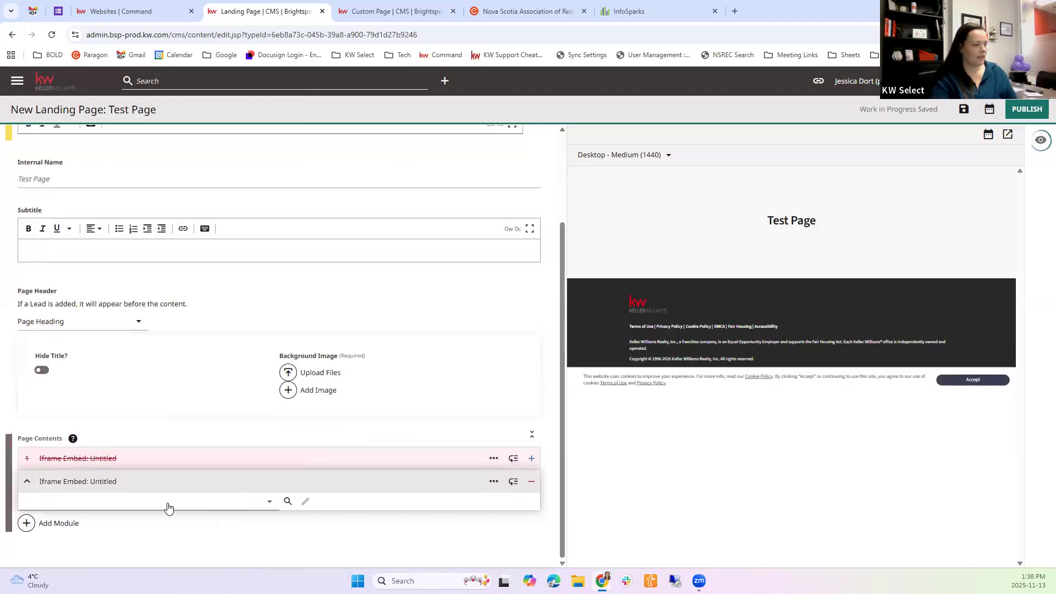
{"action": "left_click", "coordinate": [266, 502]}
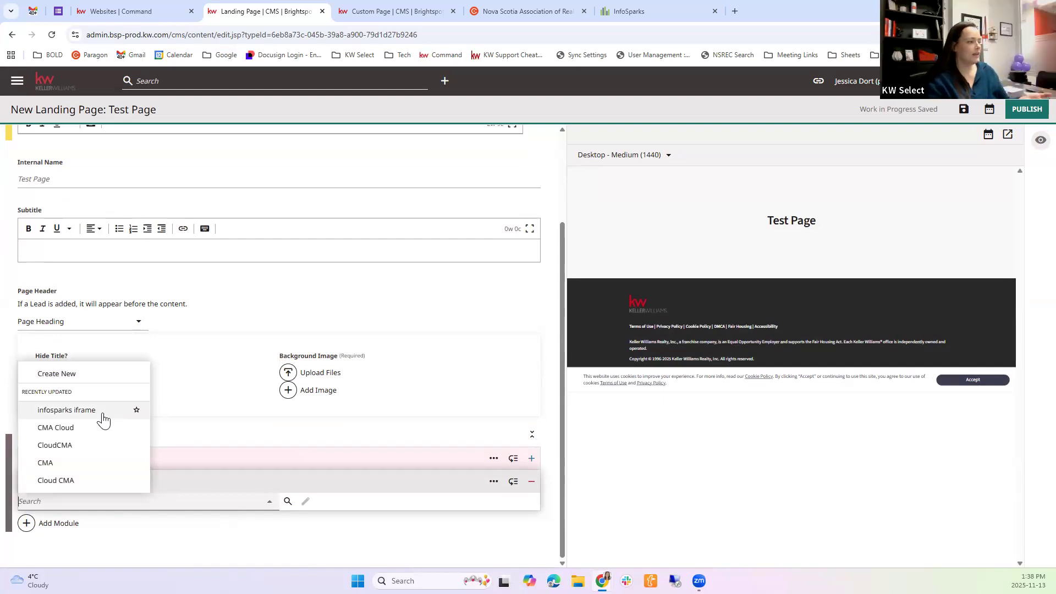
{"action": "left_click", "coordinate": [53, 377]}
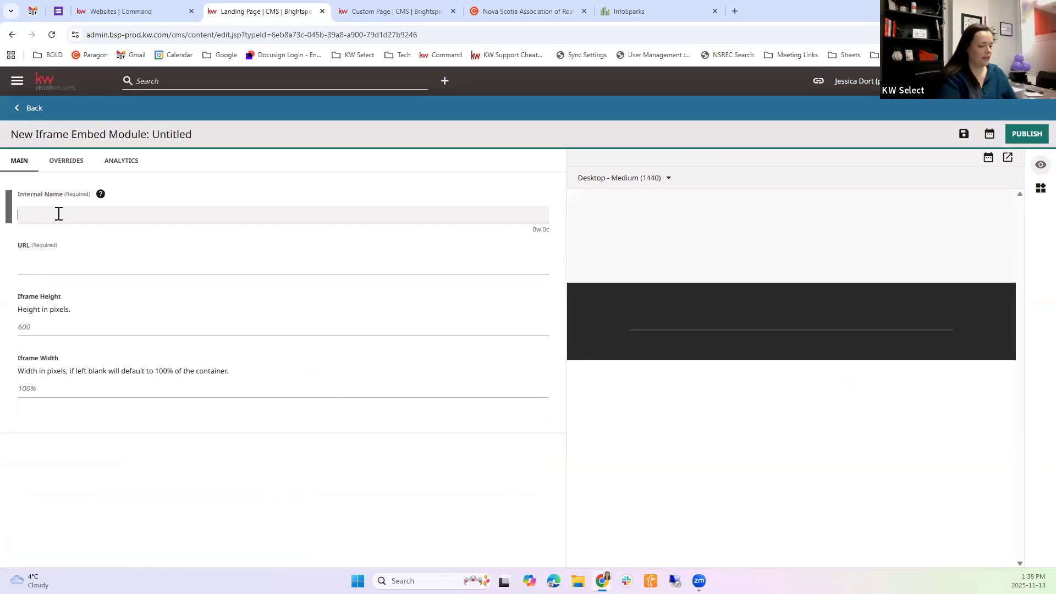
Set the iframe embed's internal name to "Lower Sackville Stats Live"
{"action": "type", "text": "ckville Stats"}
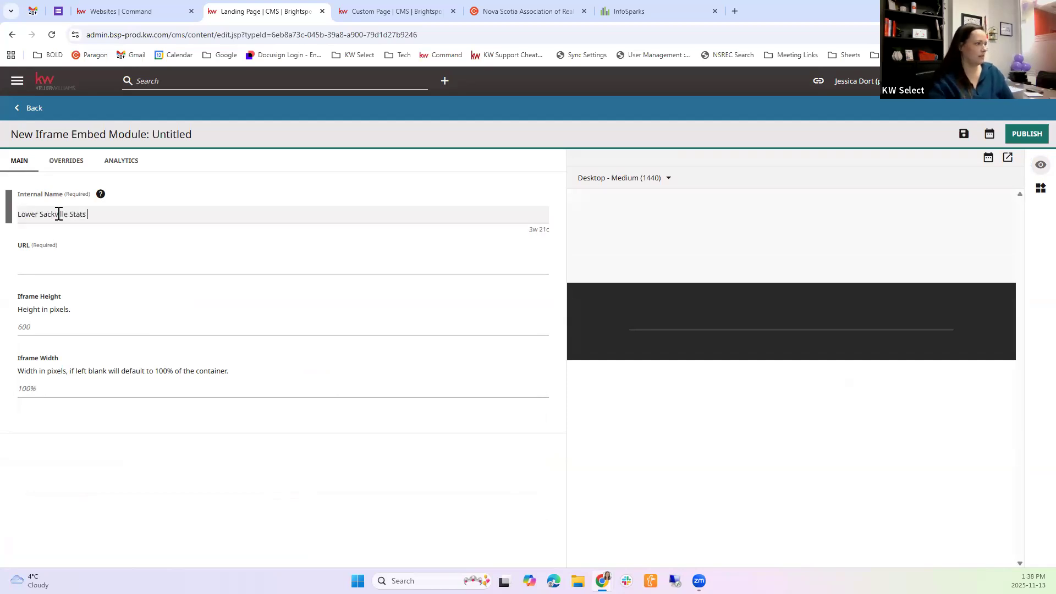
{"action": "left_click", "coordinate": [45, 267]}
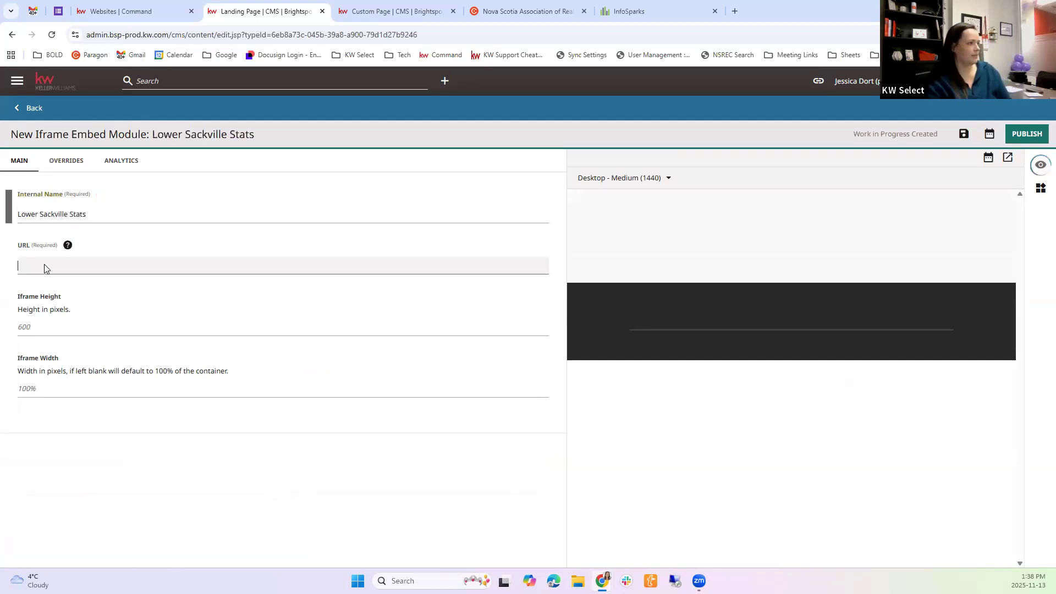
{"action": "left_click", "coordinate": [91, 214]}
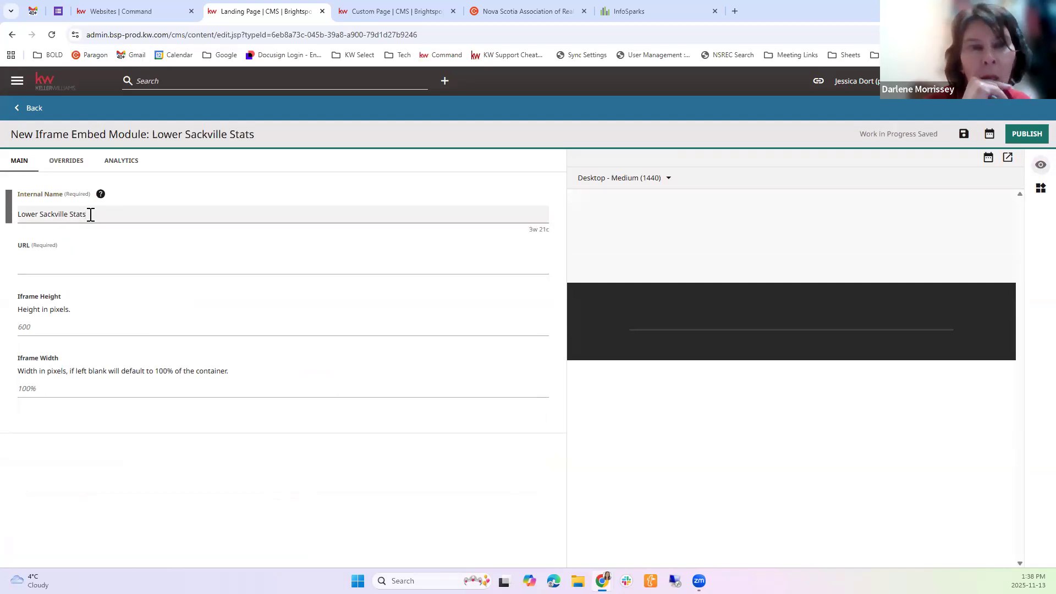
{"action": "left_click", "coordinate": [86, 263]}
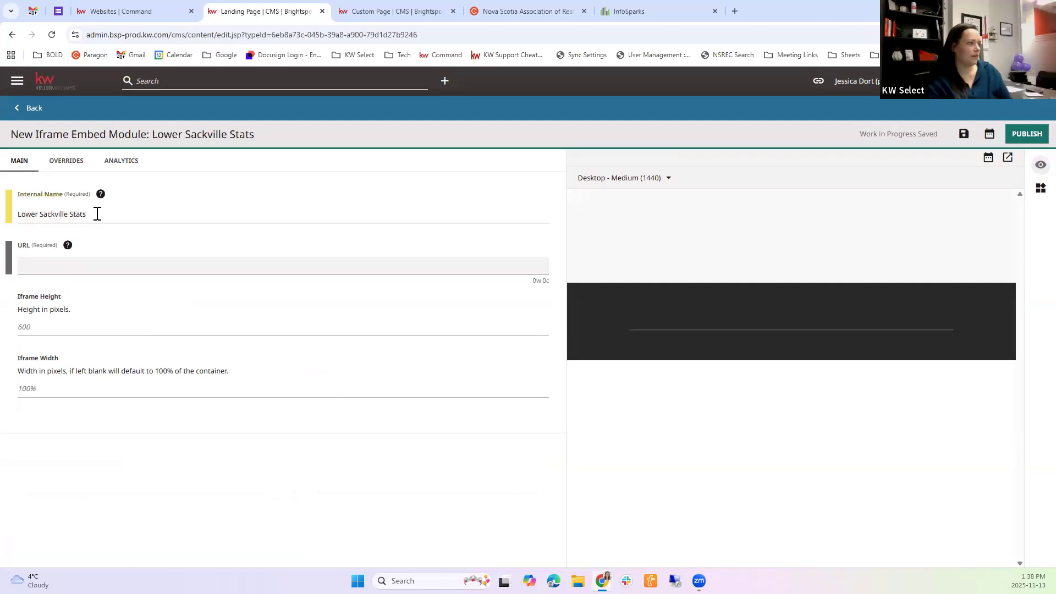
{"action": "left_click", "coordinate": [97, 214]}
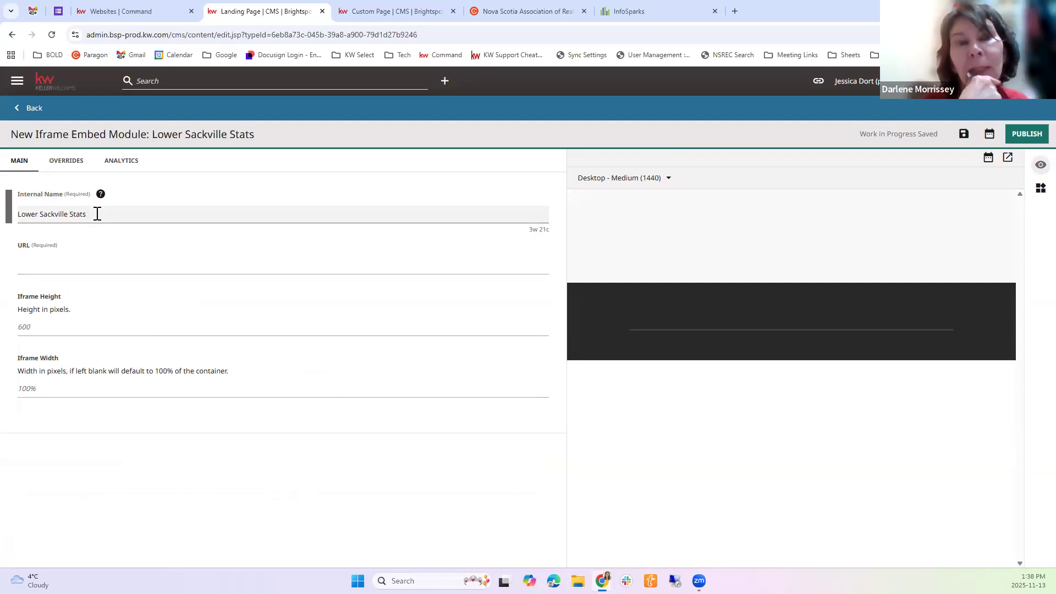
{"action": "type", "text": "Live"}
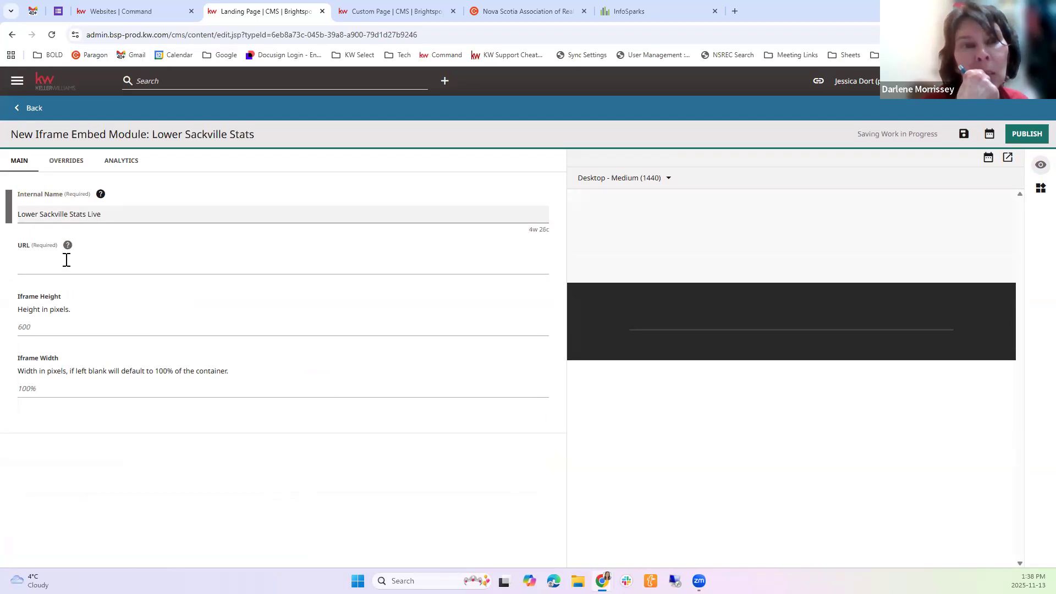
{"action": "left_click", "coordinate": [65, 263]}
{"action": "type", "text": "<iframe style=\"border: 0;\" width=\"800\" height=\"600\" src=\"https://nsar.stats.showingtime.com/infoserv/s-v1/nqCt-Tgd?w=800&h=600\"></iframe>"}
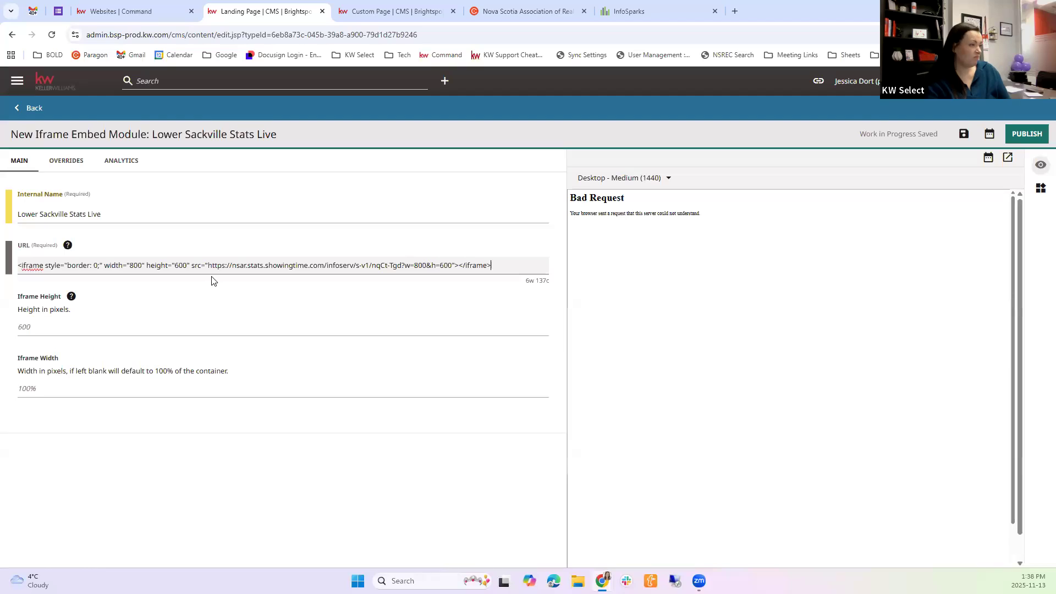
{"action": "left_click_drag", "start_coordinate": [19, 266], "coordinate": [222, 336]}
{"action": "key", "text": "BackSpace"}
{"action": "left_click", "coordinate": [236, 266]}
{"action": "key", "text": "shift+End"}
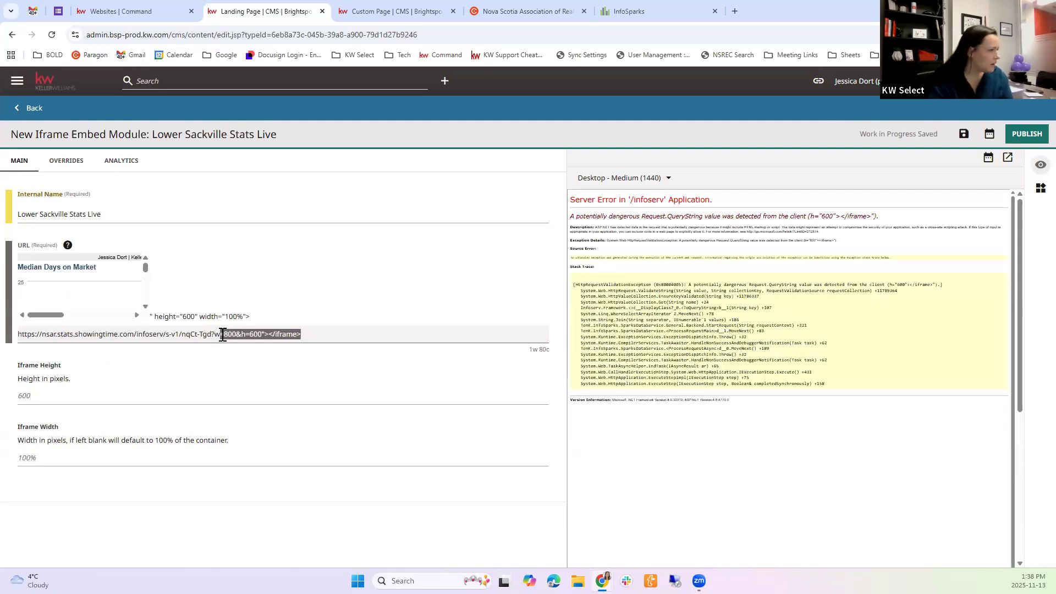
{"action": "key", "text": "BackSpace"}
{"action": "key", "text": "BackSpace"}
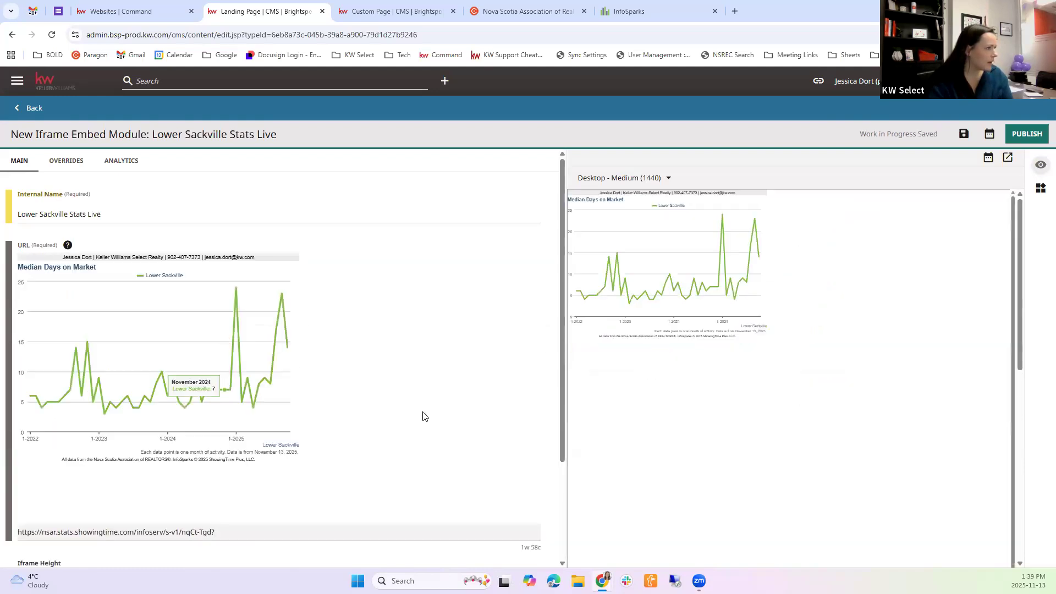
{"action": "scroll", "coordinate": [365, 392], "scroll_direction": "down", "scroll_amount": 3}
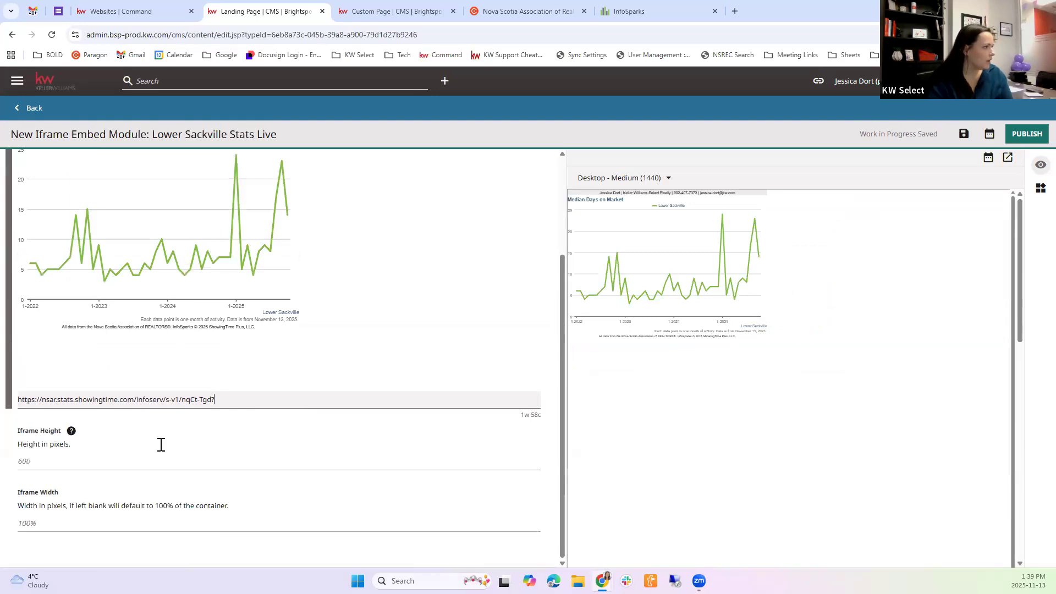
{"action": "scroll", "coordinate": [110, 291], "scroll_direction": "up", "scroll_amount": 3}
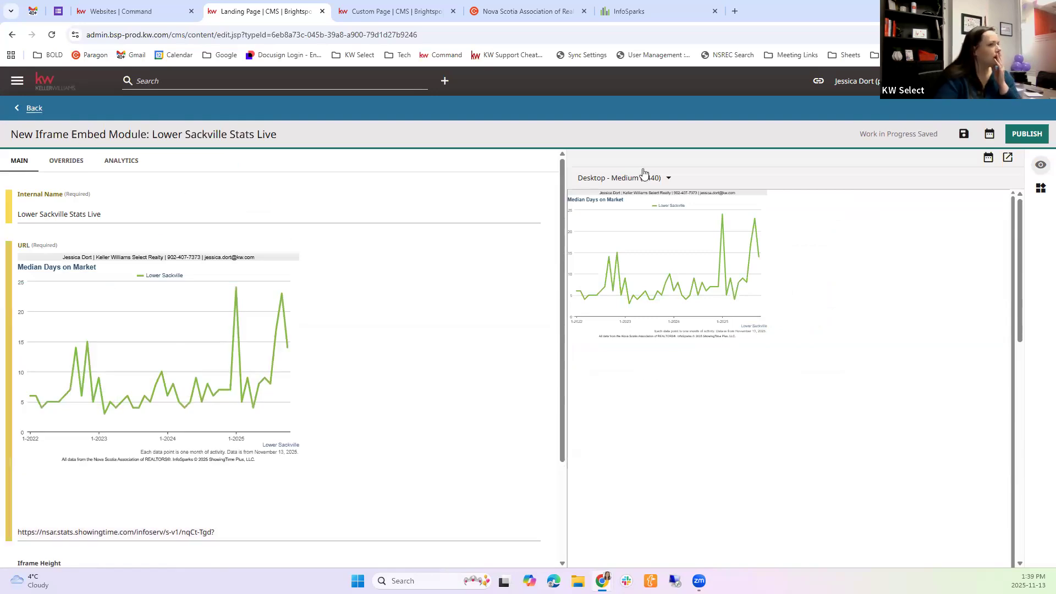
{"action": "left_click", "coordinate": [575, 112]}
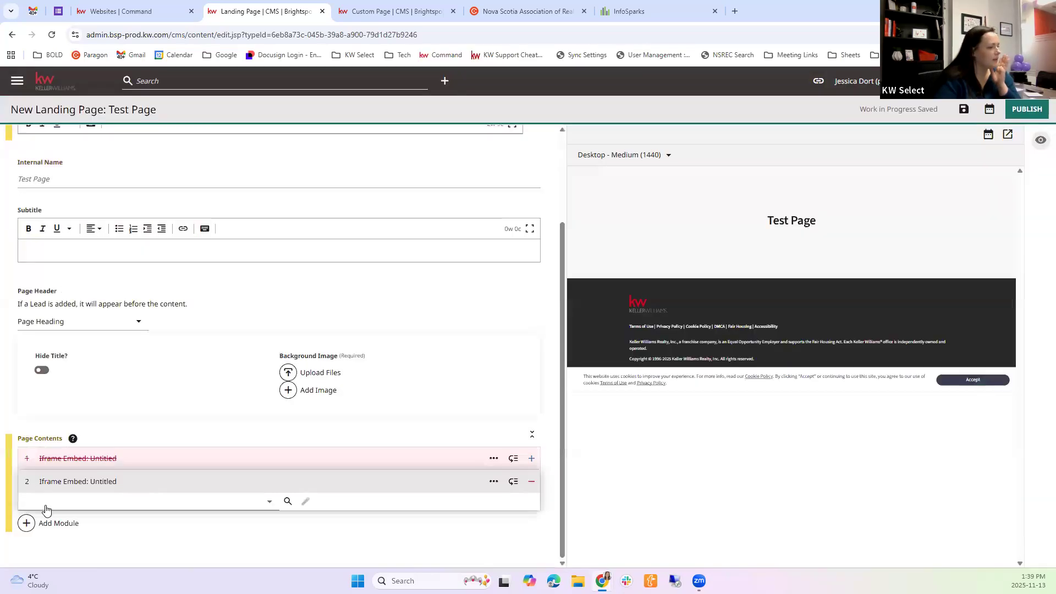
Add an HTML Embed module to the Test Page contents and start creating a new HTML embed for it
{"action": "left_click", "coordinate": [50, 521]}
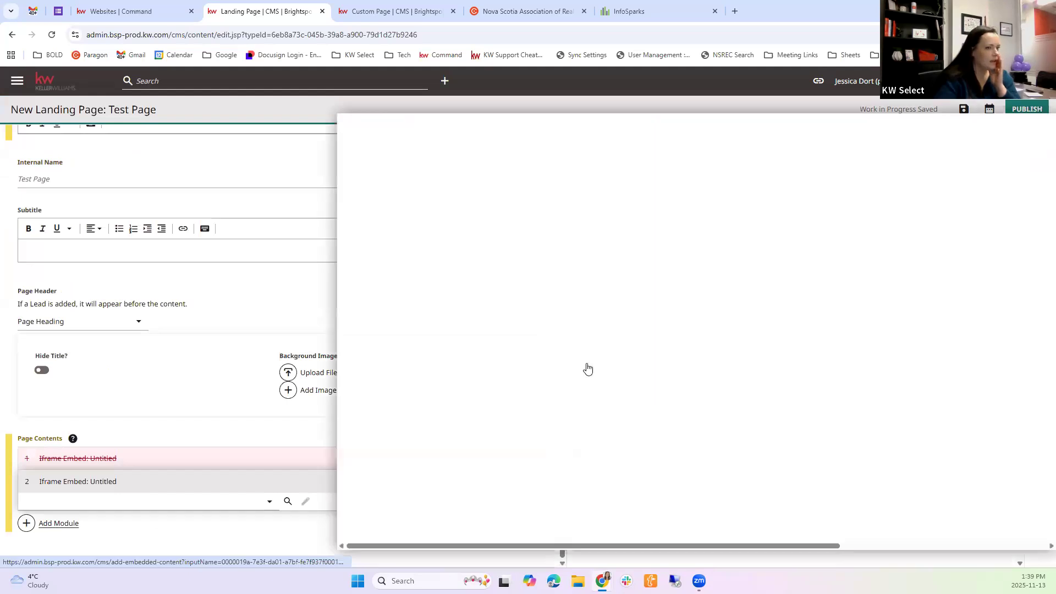
{"action": "scroll", "coordinate": [1030, 196], "scroll_direction": "down", "scroll_amount": 3}
{"action": "scroll", "coordinate": [1041, 517], "scroll_direction": "down", "scroll_amount": 1}
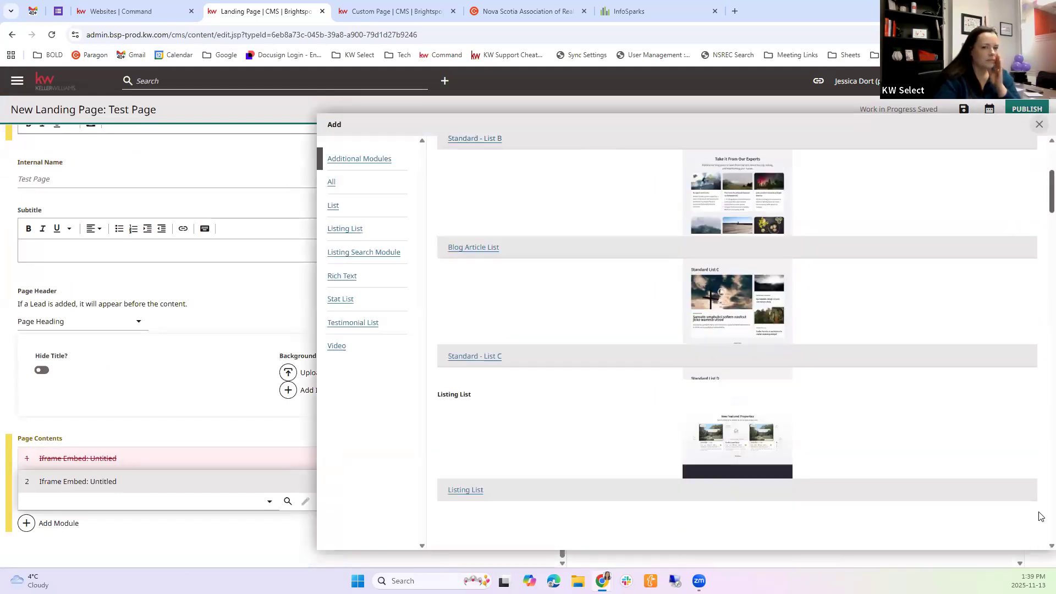
{"action": "scroll", "coordinate": [1041, 517], "scroll_direction": "down", "scroll_amount": 5}
{"action": "scroll", "coordinate": [641, 396], "scroll_direction": "down", "scroll_amount": 5}
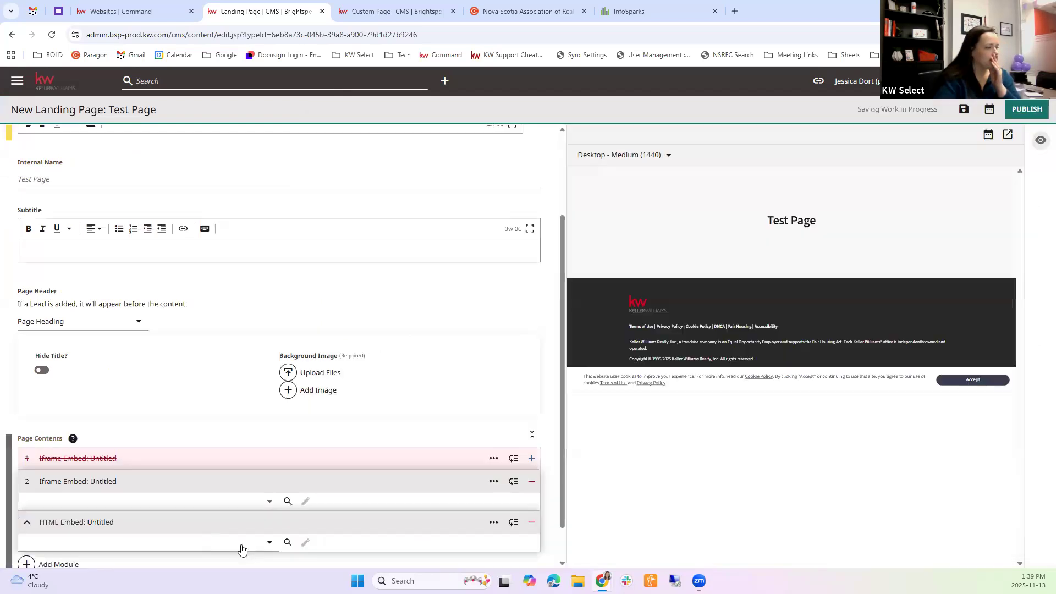
{"action": "left_click", "coordinate": [240, 546]}
{"action": "left_click", "coordinate": [66, 306]}
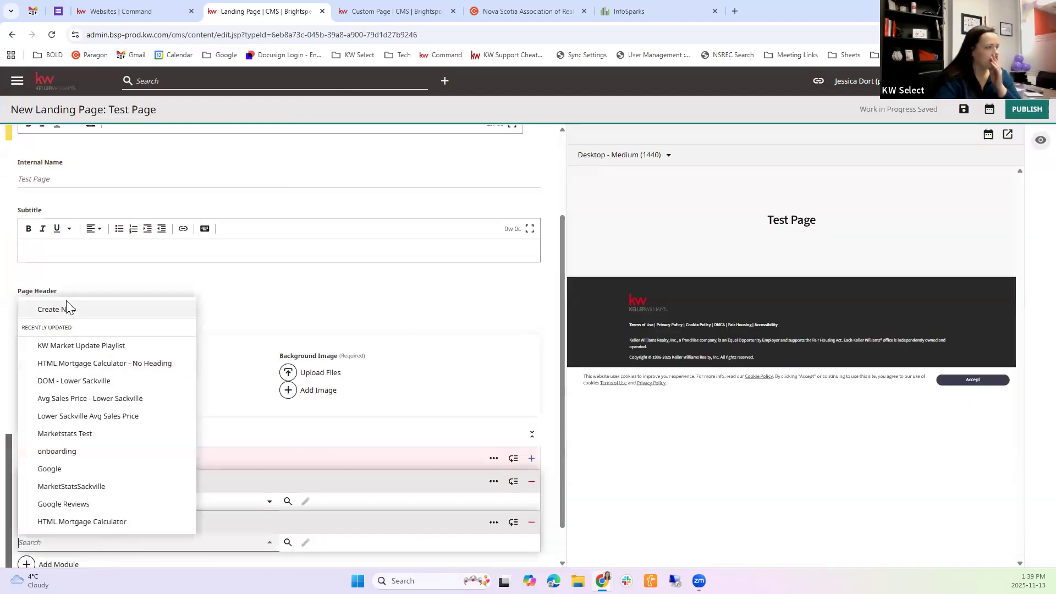
Name the HTML embed "Sackville Stats" and paste the complete copied InfoSparks iframe code as its raw HTML
{"action": "left_click", "coordinate": [94, 216]}
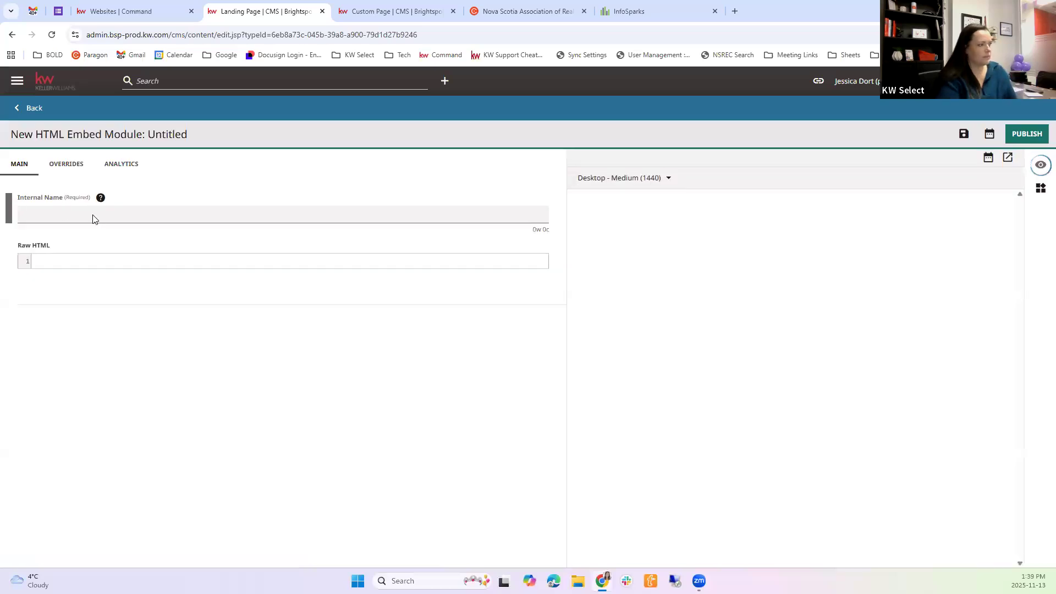
{"action": "type", "text": "Sackville Sta"}
{"action": "key", "text": "Tab"}
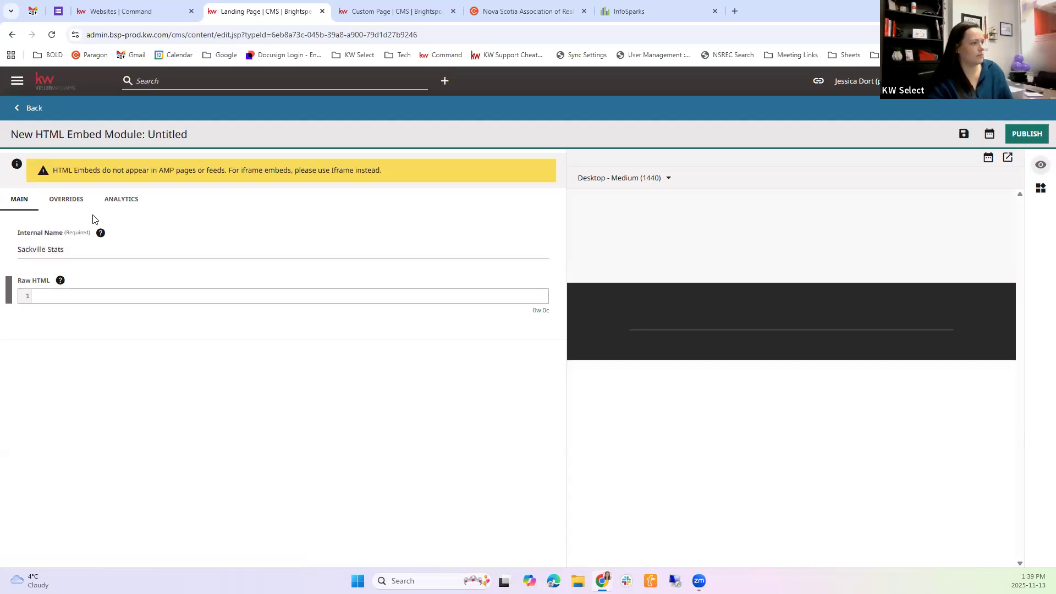
{"action": "type", "text": "<iframe style=\"border: 0;\" width=\"800\" height=\"600\" src=\"https://nsar.stats.showingtime.com/infoserv/s-v1/nqCt-Tgd?w=800&h=600\"></iframe>"}
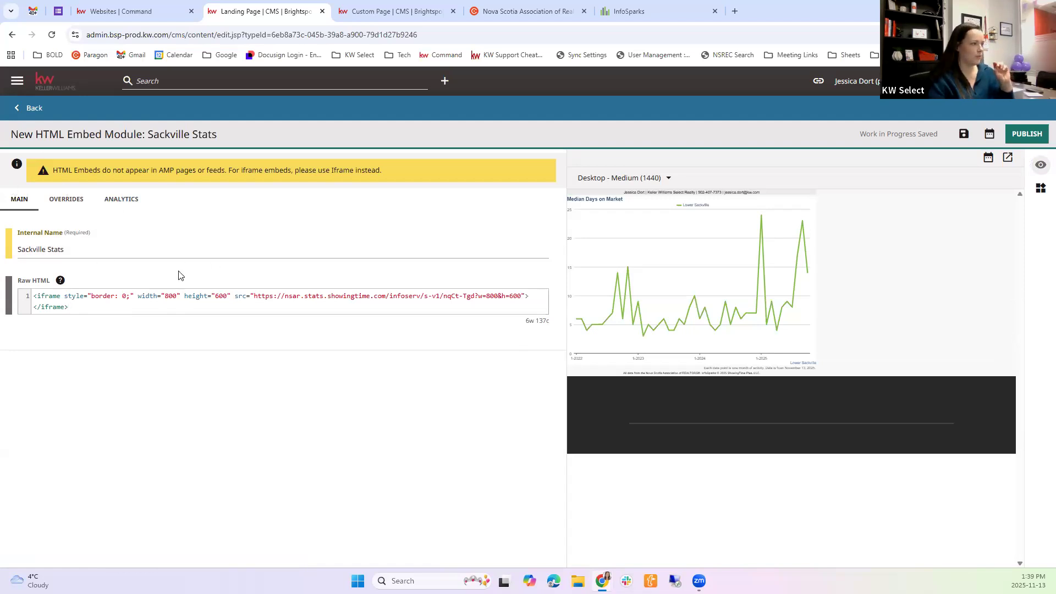
Publish the Sackville Stats HTML embed and select it in the Test Page's HTML Embed module
{"action": "left_click", "coordinate": [25, 108]}
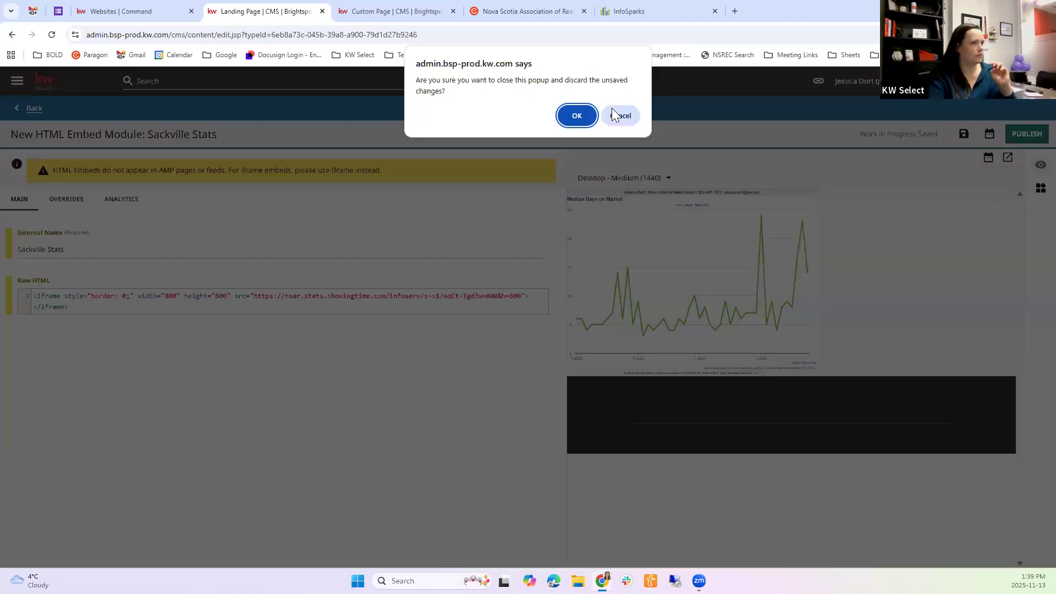
{"action": "left_click", "coordinate": [624, 119]}
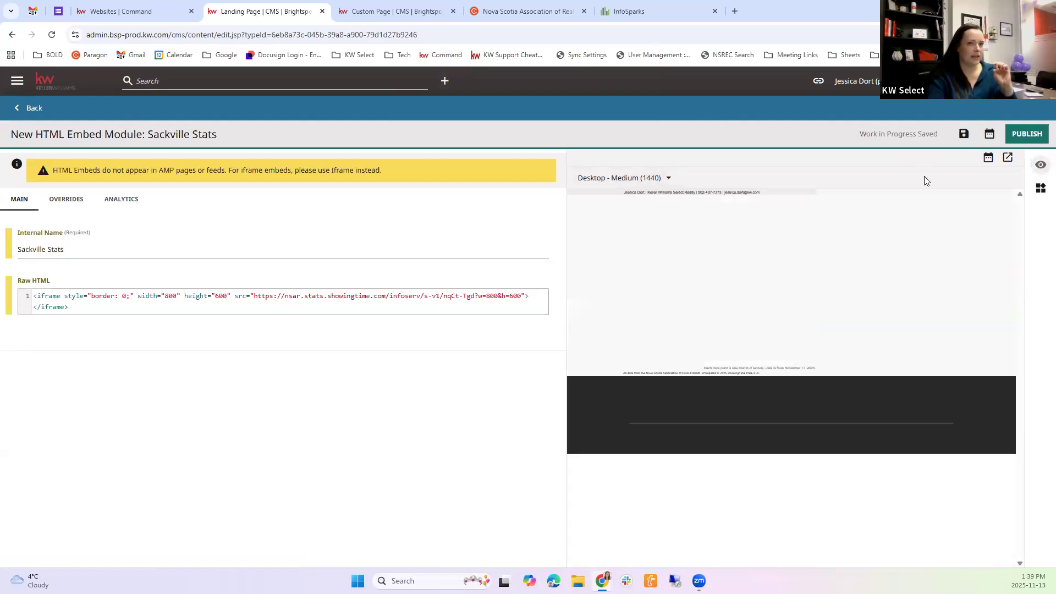
{"action": "left_click", "coordinate": [1032, 138]}
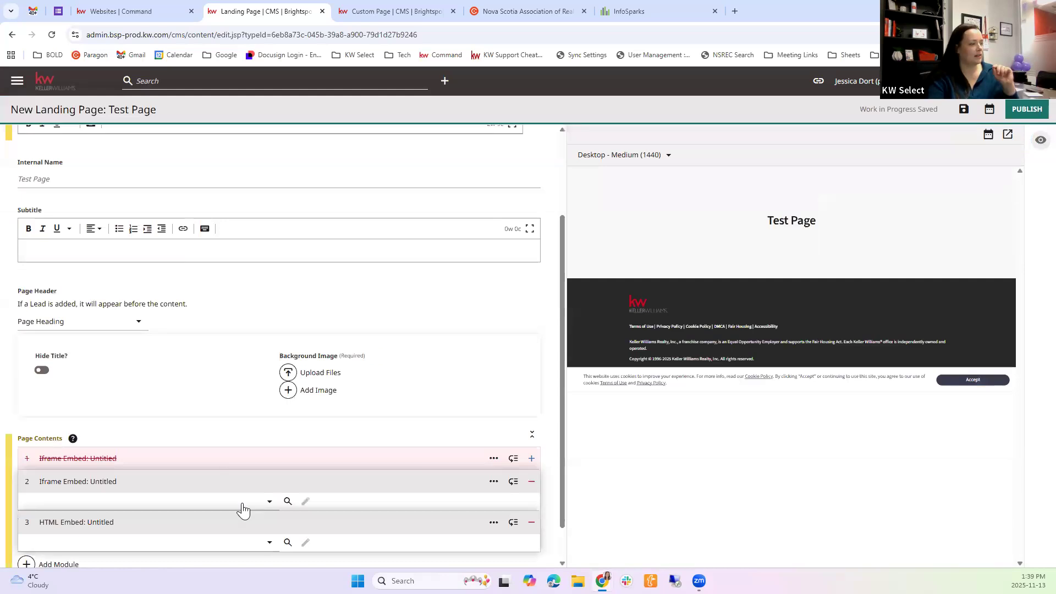
{"action": "scroll", "coordinate": [254, 512], "scroll_direction": "down", "scroll_amount": 1}
{"action": "left_click", "coordinate": [266, 504]}
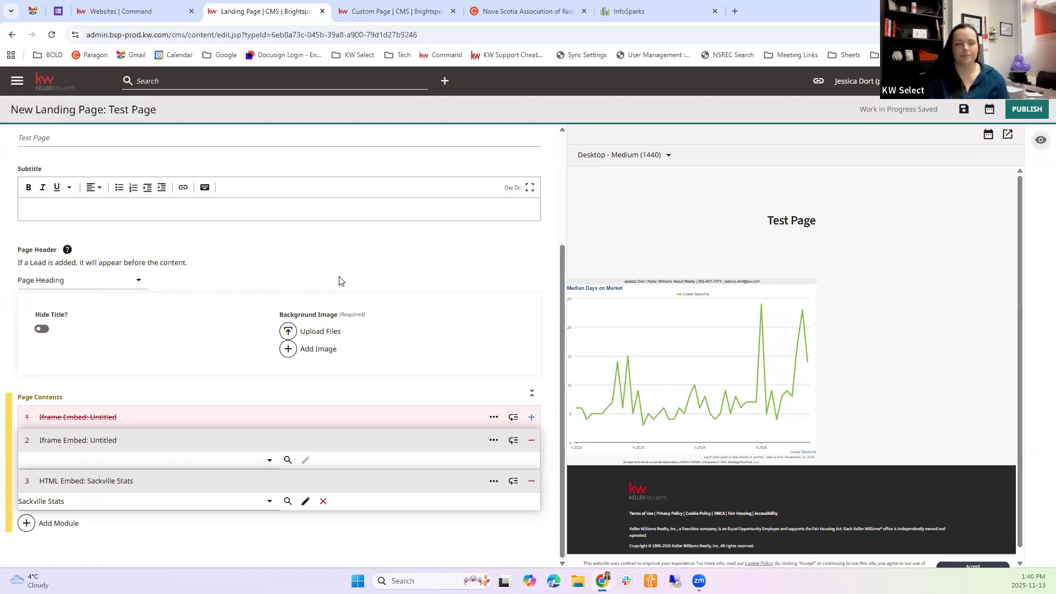
Publish the Test Page landing page with its embed modules and review its contents
{"action": "left_click", "coordinate": [1028, 112]}
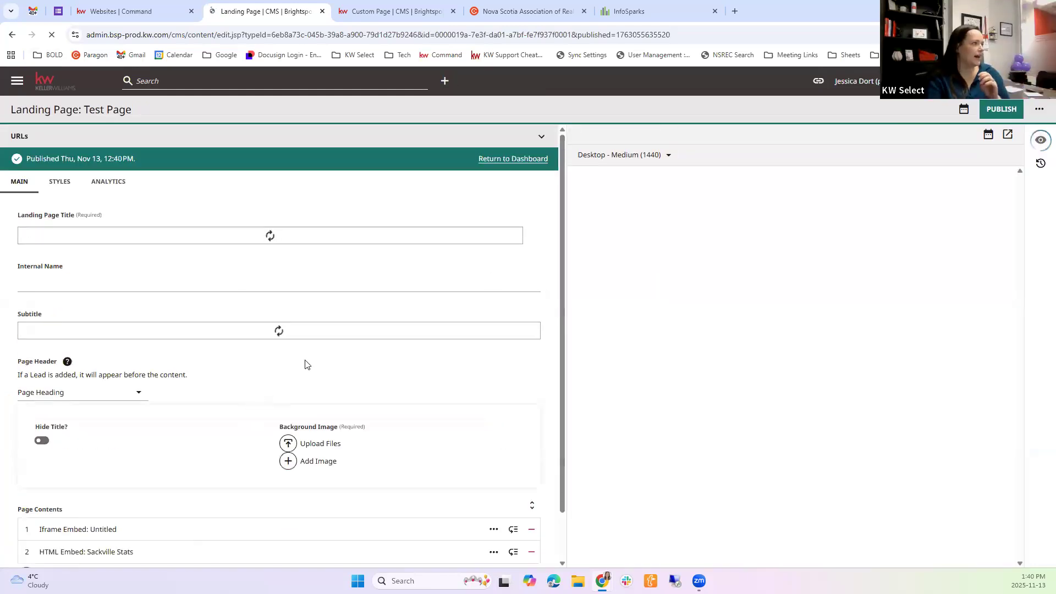
{"action": "scroll", "coordinate": [330, 341], "scroll_direction": "down", "scroll_amount": 1}
{"action": "scroll", "coordinate": [486, 203], "scroll_direction": "up", "scroll_amount": 1}
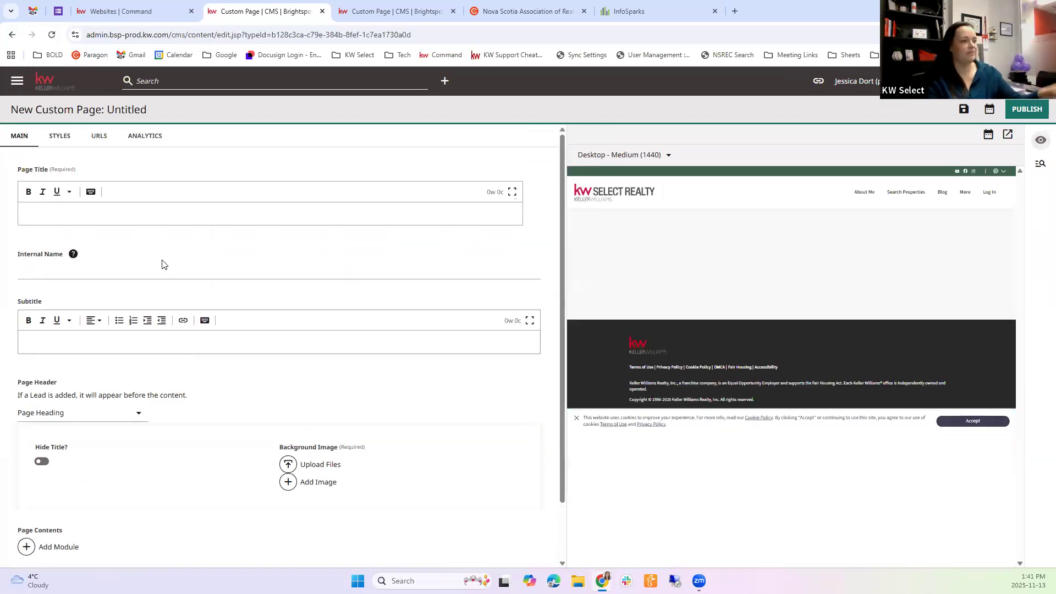
Add an HTML Embed module to the new custom page's contents and assign the existing Sackville Stats embed to it
{"action": "scroll", "coordinate": [190, 308], "scroll_direction": "down", "scroll_amount": 2}
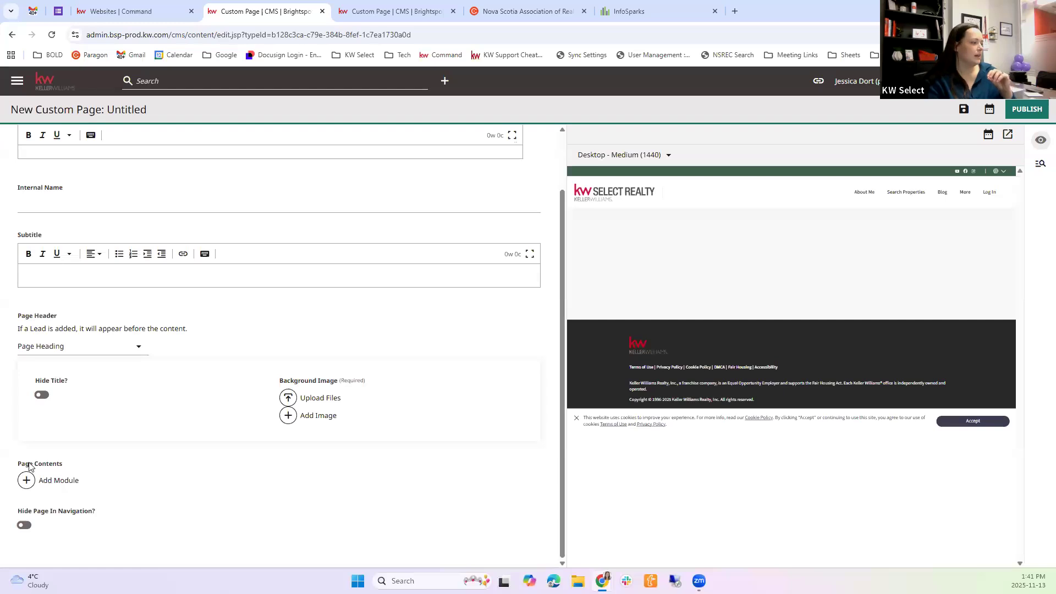
{"action": "left_click", "coordinate": [53, 480]}
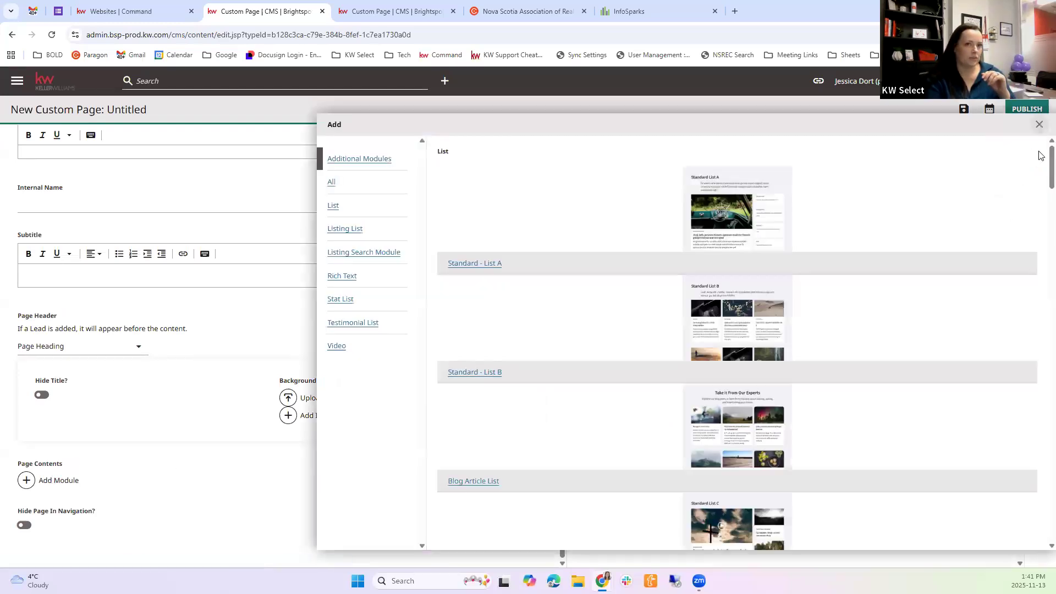
{"action": "scroll", "coordinate": [1026, 511], "scroll_direction": "down", "scroll_amount": 20}
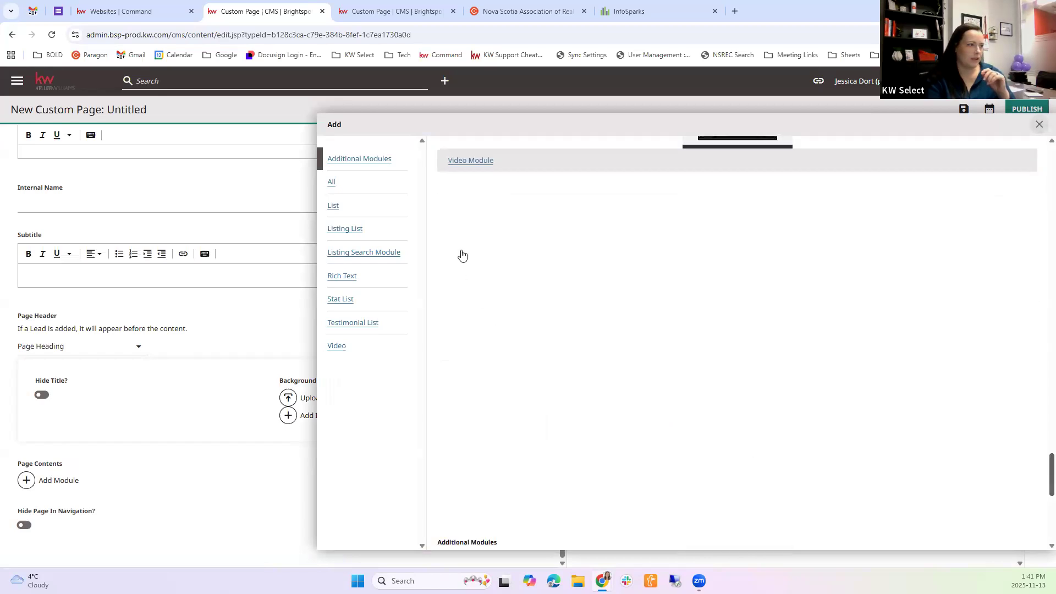
{"action": "left_click", "coordinate": [450, 242]}
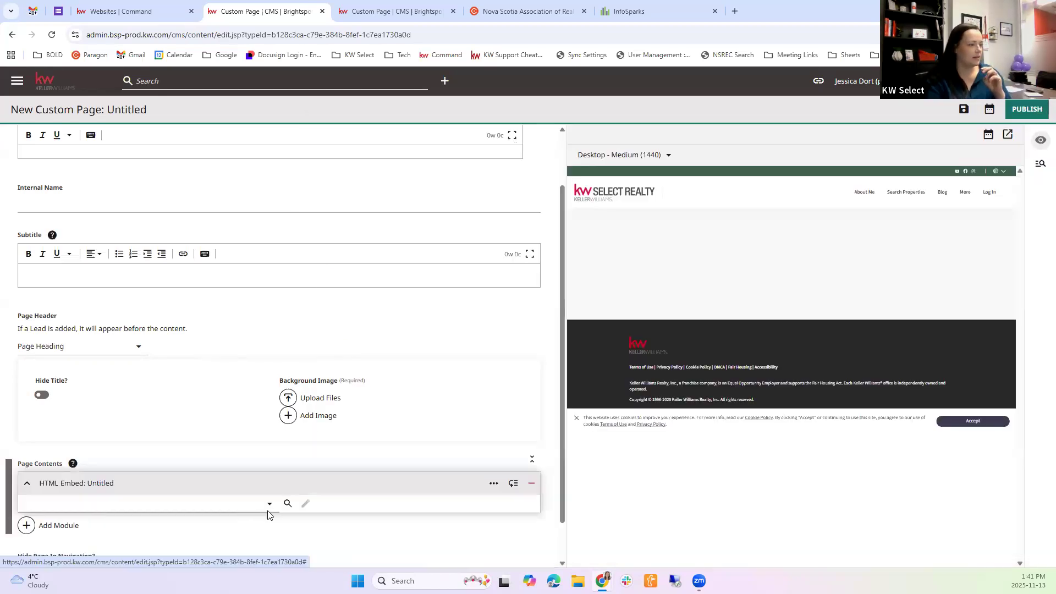
{"action": "left_click", "coordinate": [268, 506]}
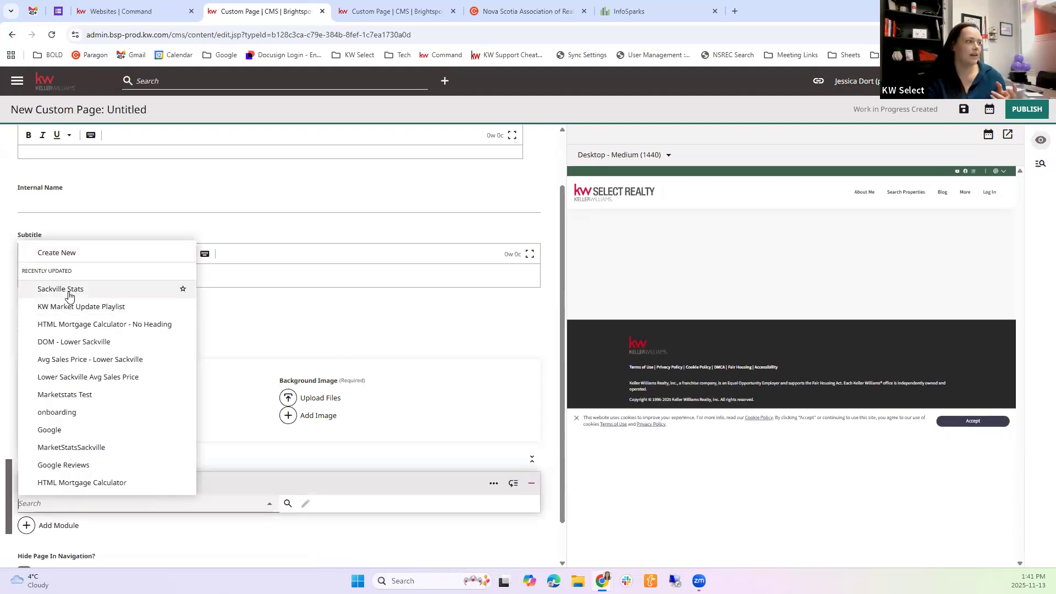
{"action": "left_click", "coordinate": [69, 297]}
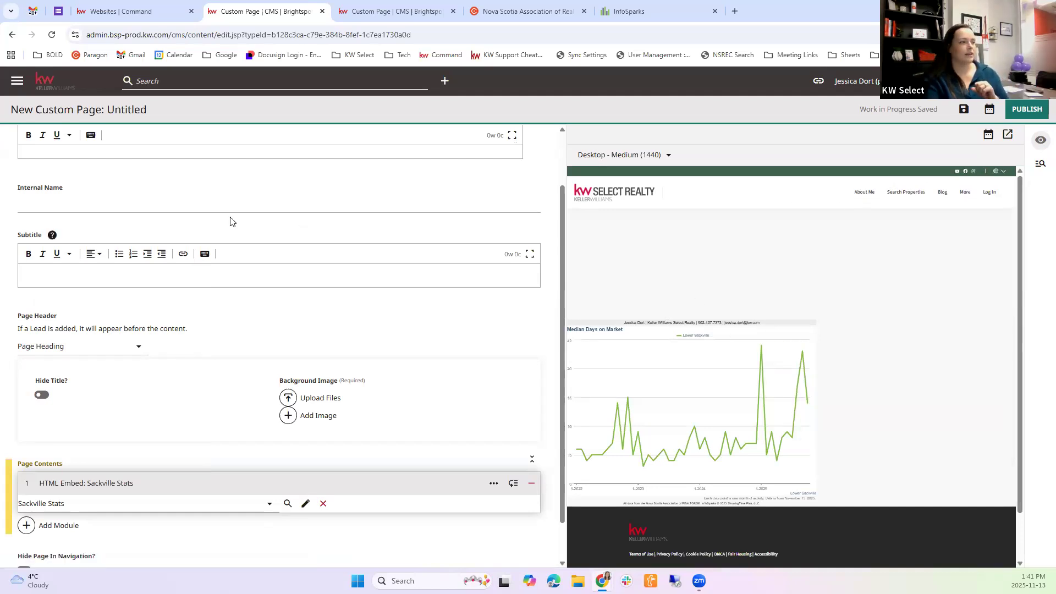
Open the agent's live kw.com site in a new browser tab and examine the Lower Sackville neighbourhood highlight page and its More navigation entries
{"action": "scroll", "coordinate": [354, 303], "scroll_direction": "up", "scroll_amount": 2}
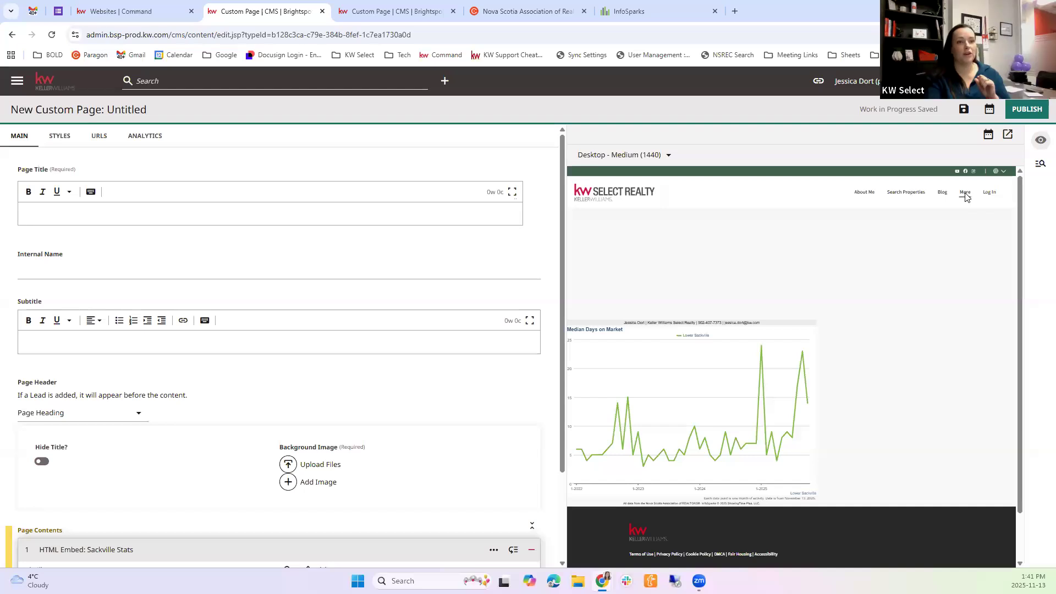
{"action": "left_click", "coordinate": [735, 12]}
{"action": "type", "text": "jes"}
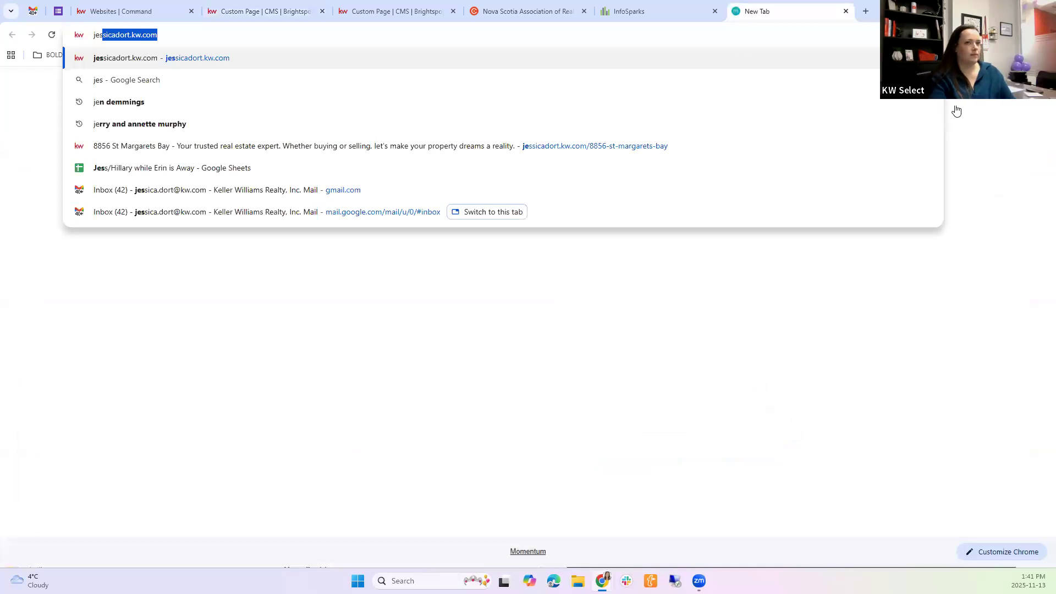
{"action": "type", "text": "s"}
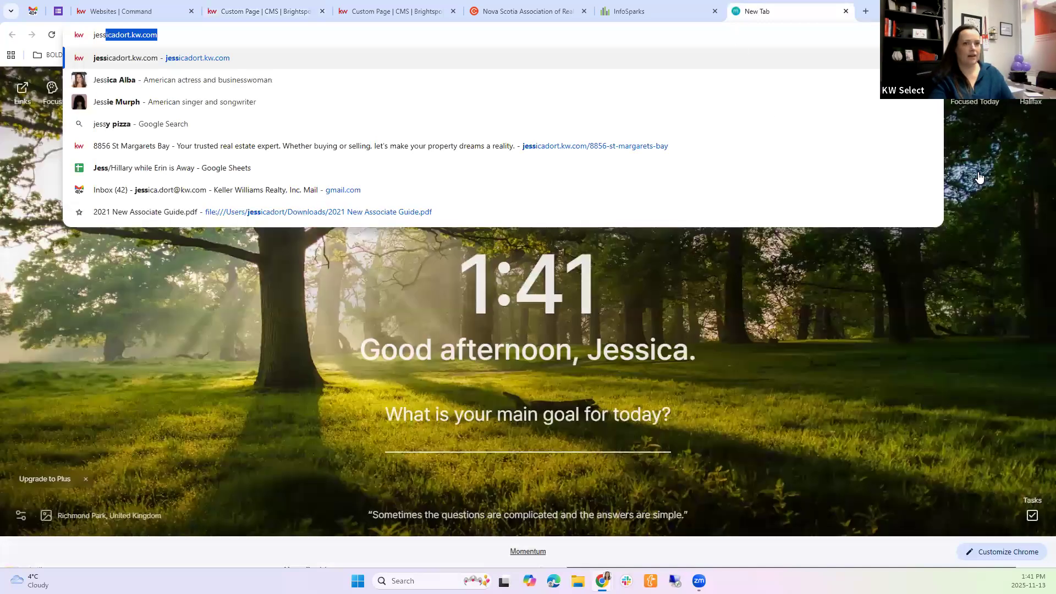
{"action": "key", "text": "Return"}
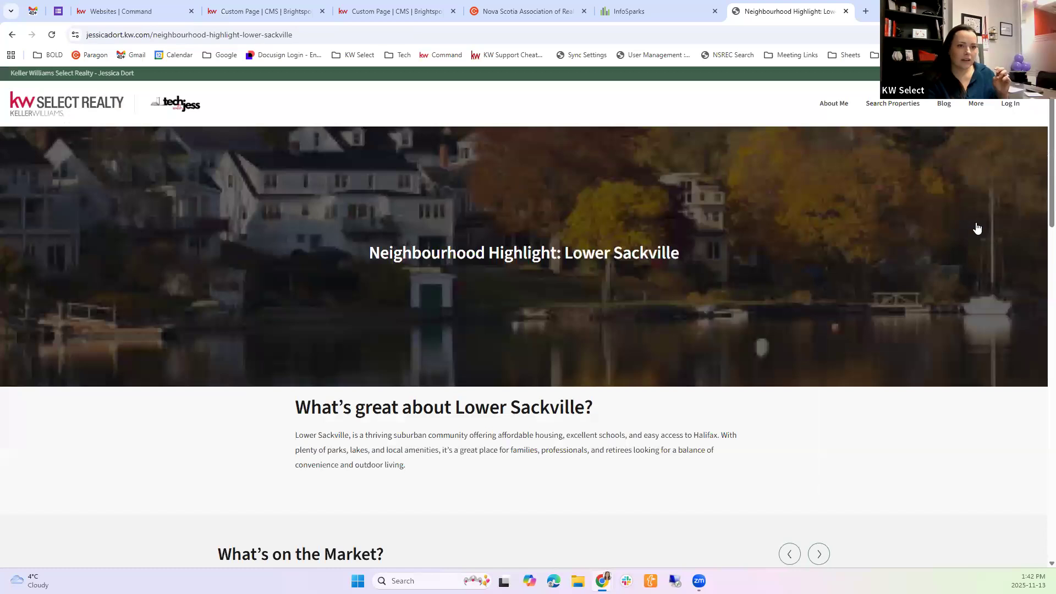
{"action": "scroll", "coordinate": [984, 308], "scroll_direction": "down", "scroll_amount": 4}
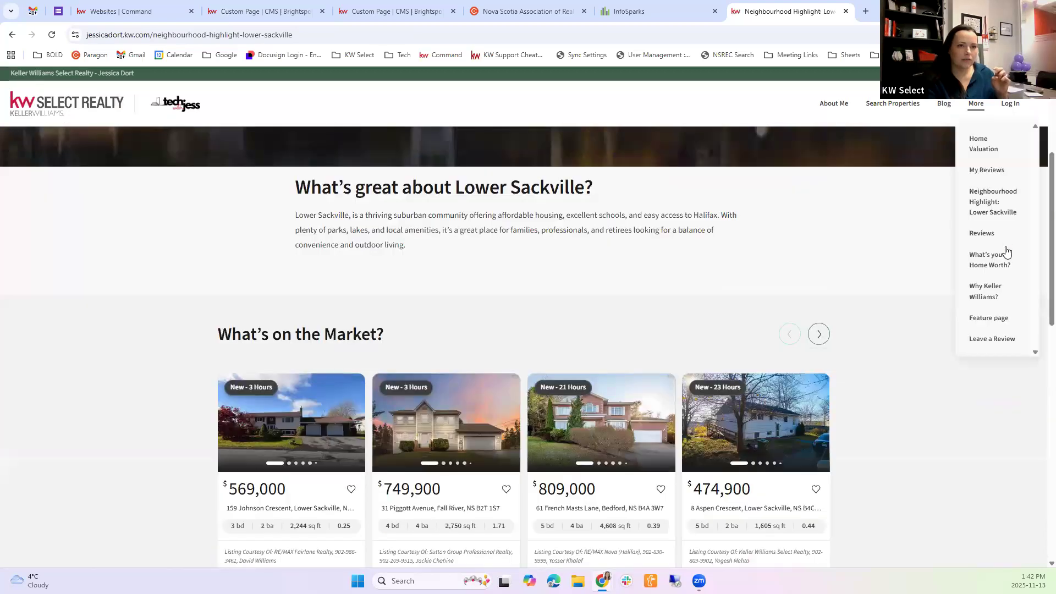
{"action": "scroll", "coordinate": [867, 275], "scroll_direction": "down", "scroll_amount": 3}
{"action": "scroll", "coordinate": [760, 276], "scroll_direction": "up", "scroll_amount": 6}
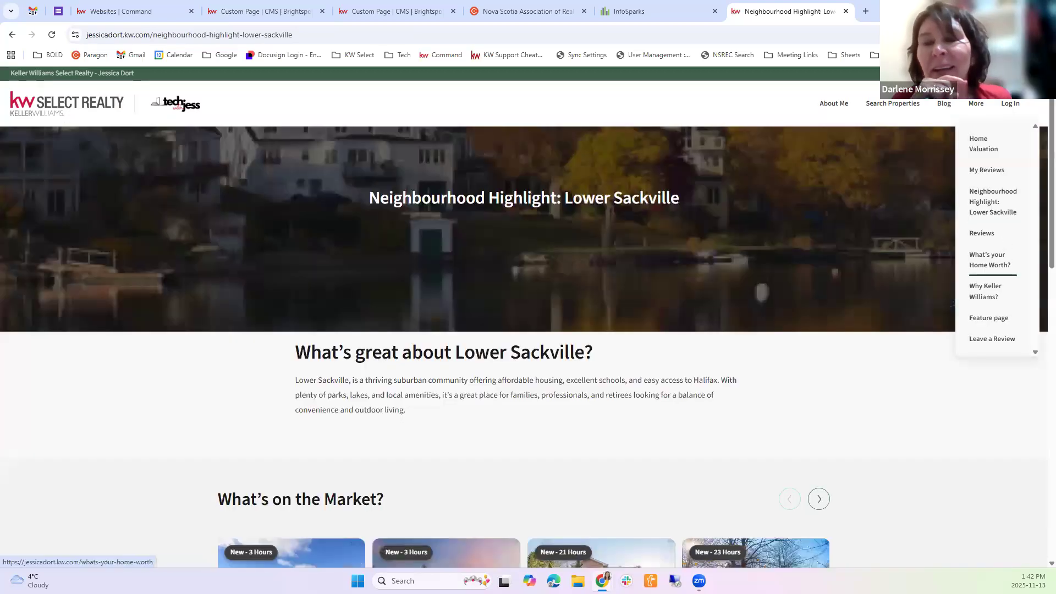
{"action": "scroll", "coordinate": [953, 303], "scroll_direction": "up", "scroll_amount": 1}
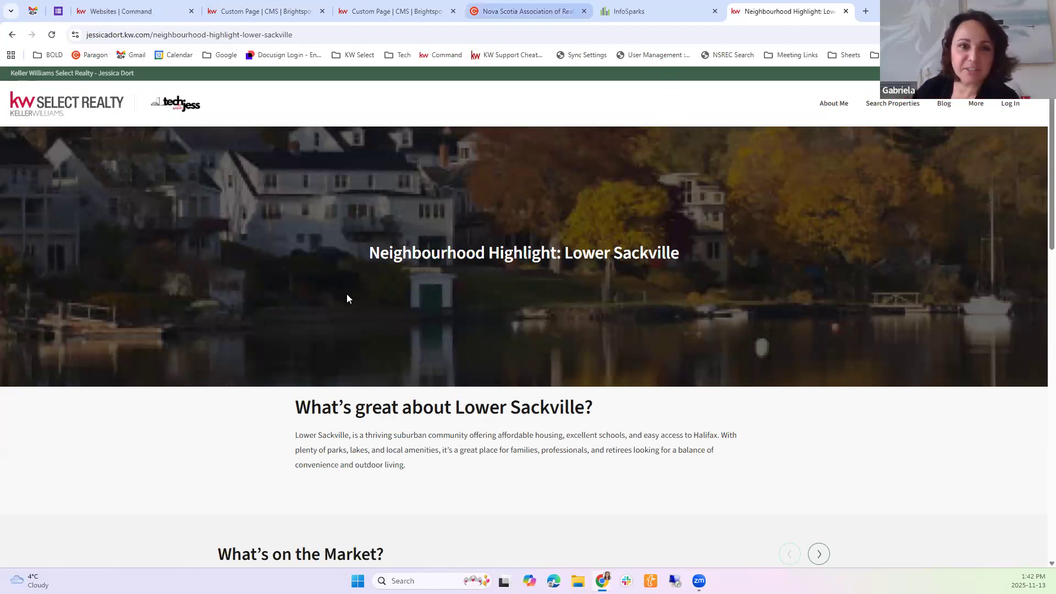
Return to the untitled custom page draft and enable Hide Page In Navigation
{"action": "left_click", "coordinate": [264, 11]}
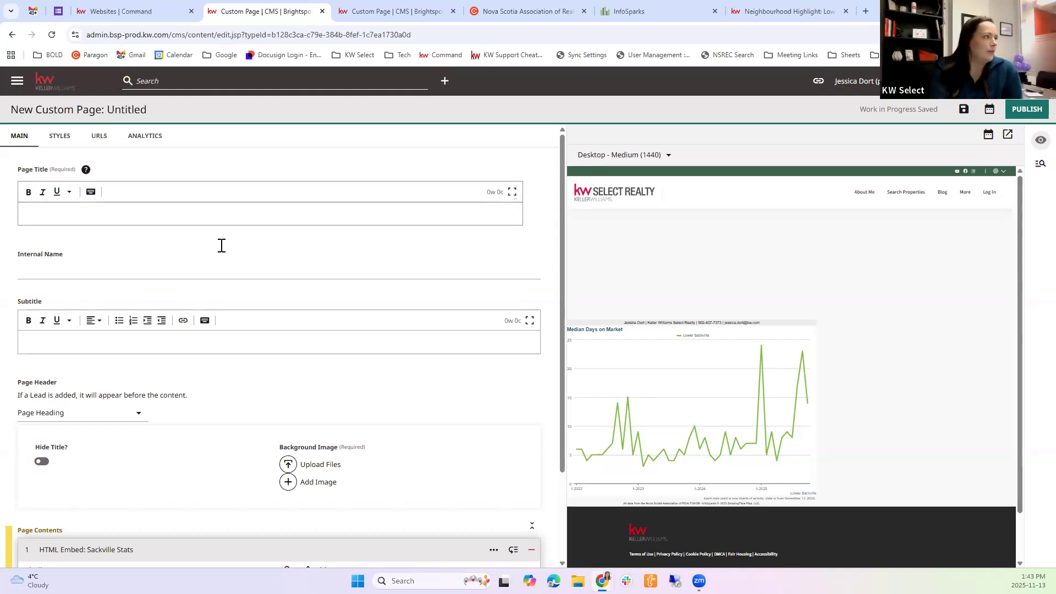
{"action": "mouse_move", "coordinate": [969, 196]}
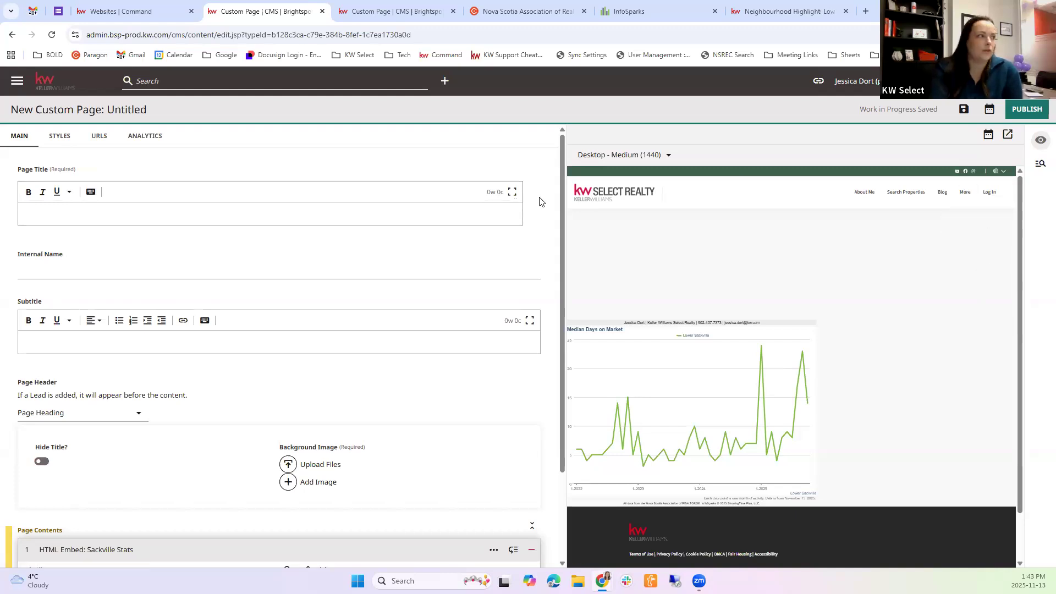
{"action": "scroll", "coordinate": [110, 231], "scroll_direction": "down", "scroll_amount": 2}
{"action": "scroll", "coordinate": [94, 182], "scroll_direction": "up", "scroll_amount": 2}
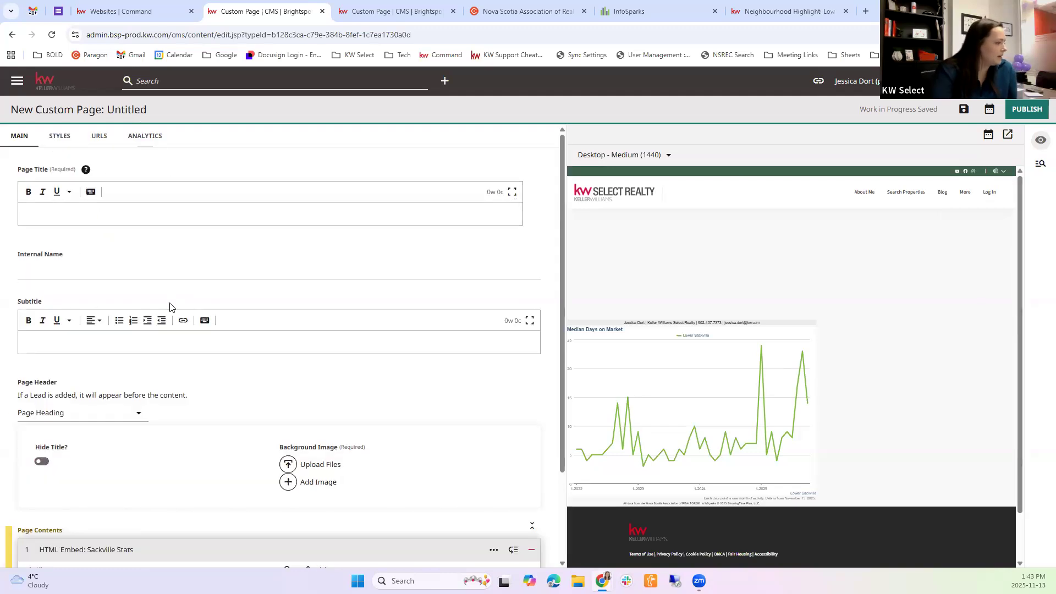
{"action": "scroll", "coordinate": [171, 306], "scroll_direction": "down", "scroll_amount": 2}
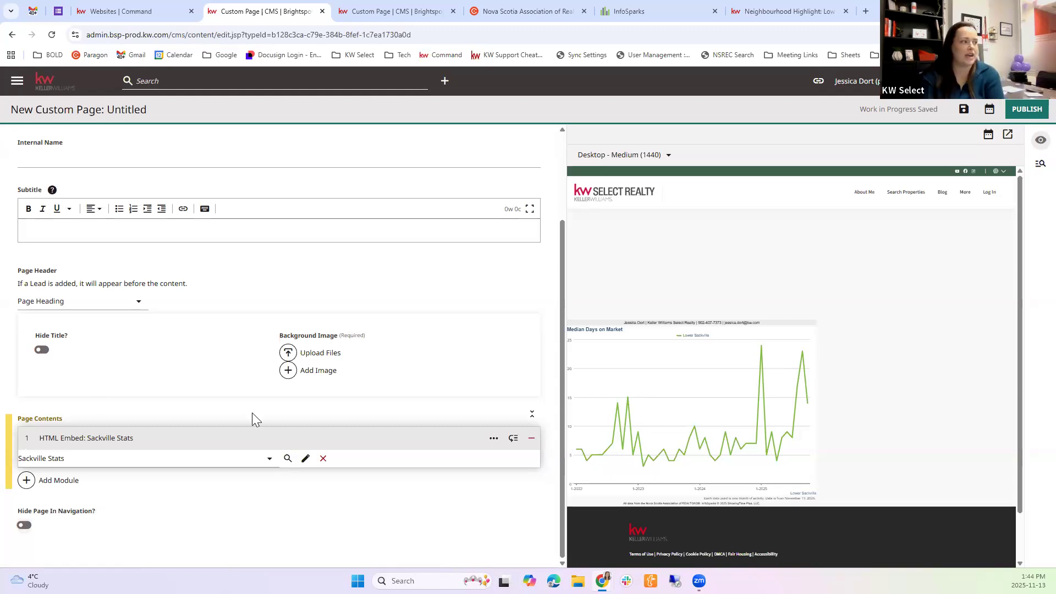
{"action": "left_click", "coordinate": [25, 524]}
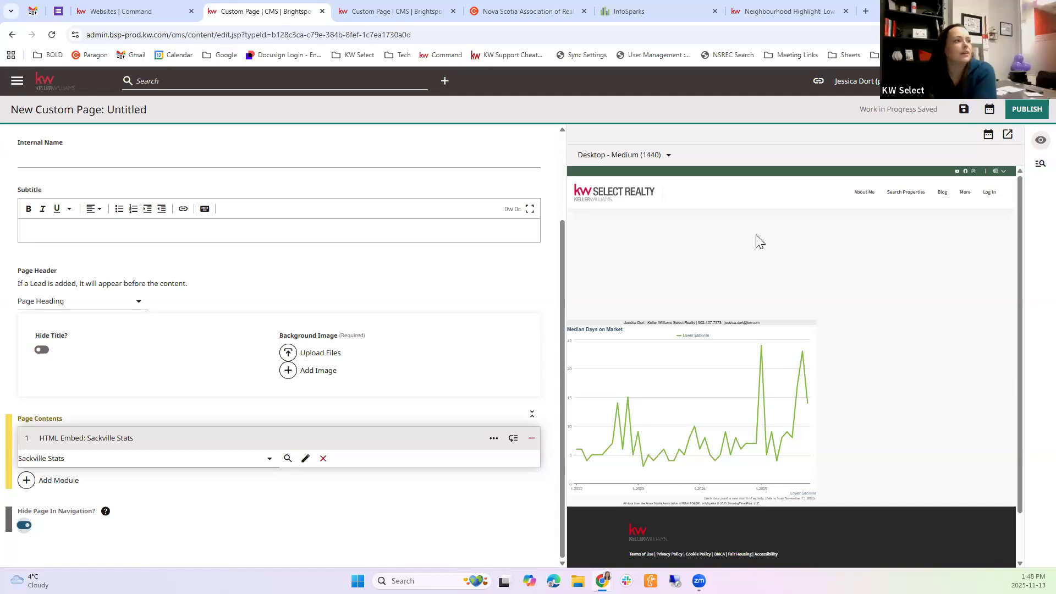
Review the agent site's homepage in the Command website builder, open its Expert Mode dashboard and return to the builder
{"action": "left_click", "coordinate": [127, 11]}
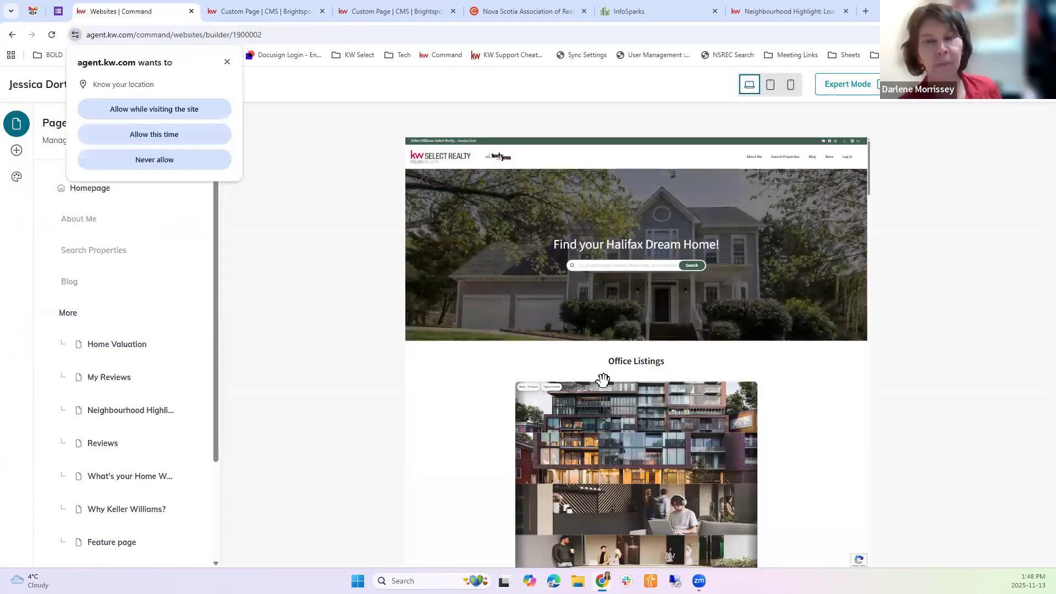
{"action": "scroll", "coordinate": [784, 421], "scroll_direction": "down", "scroll_amount": 2}
{"action": "scroll", "coordinate": [784, 421], "scroll_direction": "down", "scroll_amount": 2}
{"action": "scroll", "coordinate": [737, 366], "scroll_direction": "up", "scroll_amount": 5}
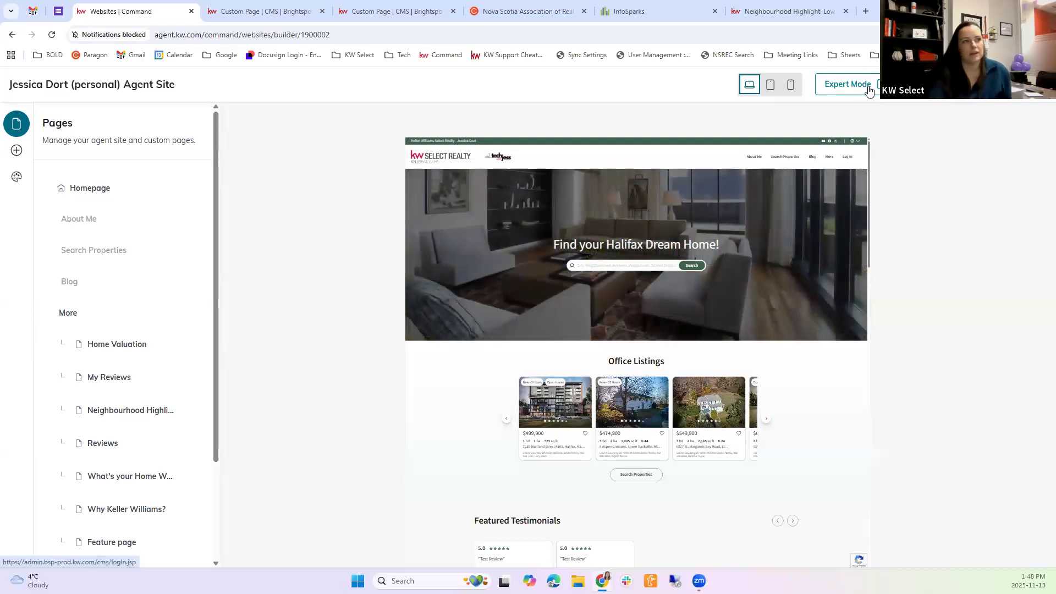
{"action": "left_click", "coordinate": [869, 88]}
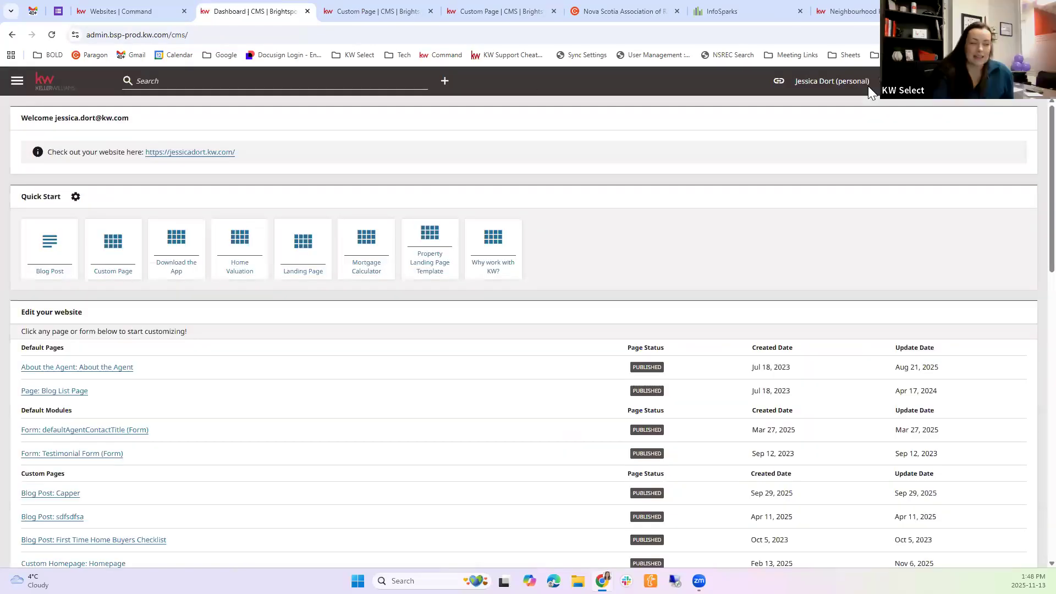
{"action": "left_click", "coordinate": [162, 4]}
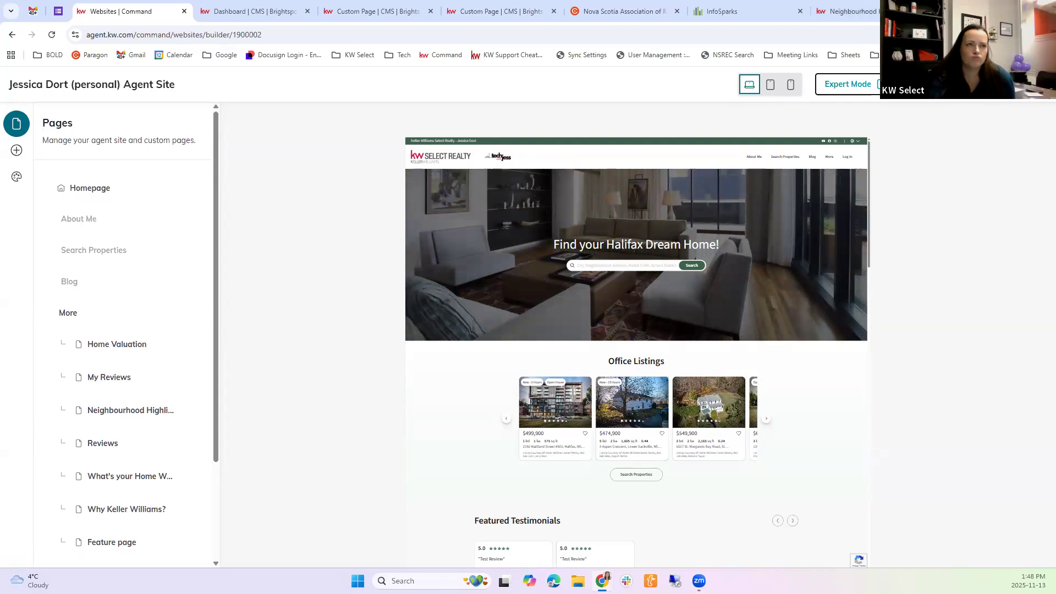
Open another agent's kw.com website in a new browser tab and examine the brokerage line and logos in its header
{"action": "left_click", "coordinate": [887, 11]}
{"action": "type", "text": "da"}
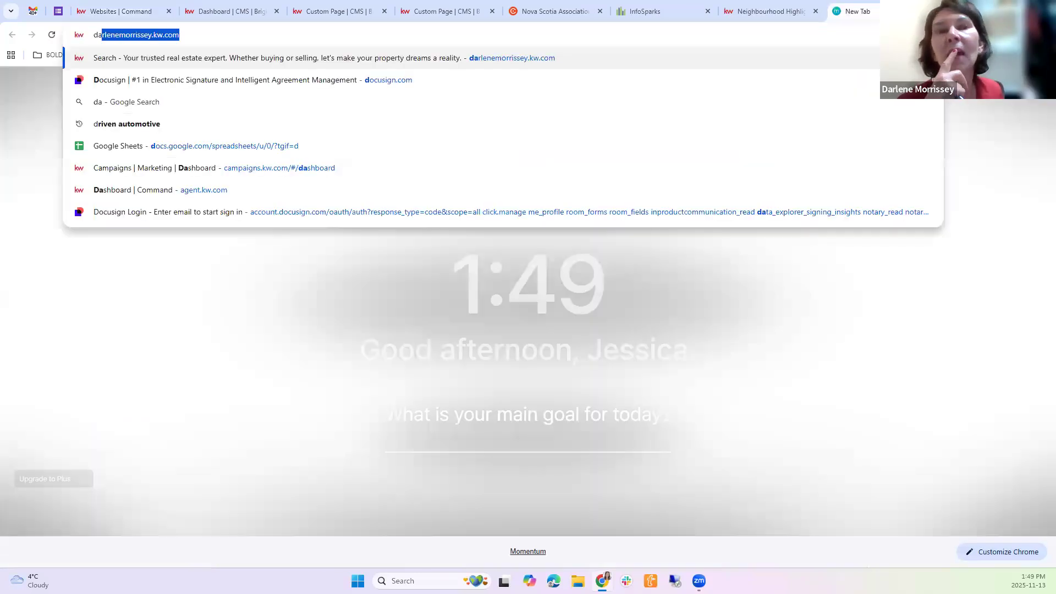
{"action": "type", "text": "rlen"}
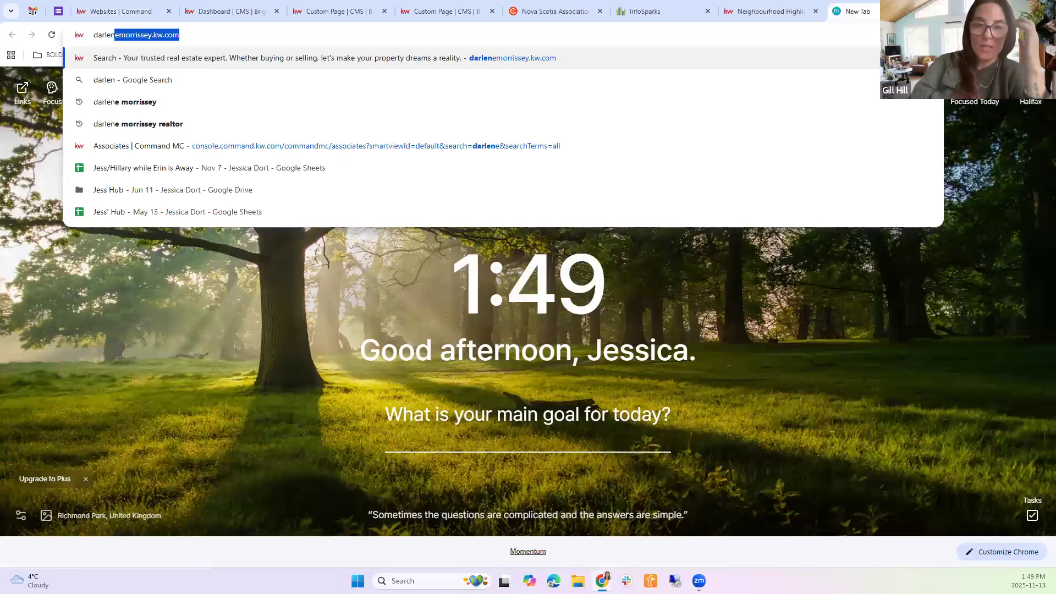
{"action": "key", "text": "Return"}
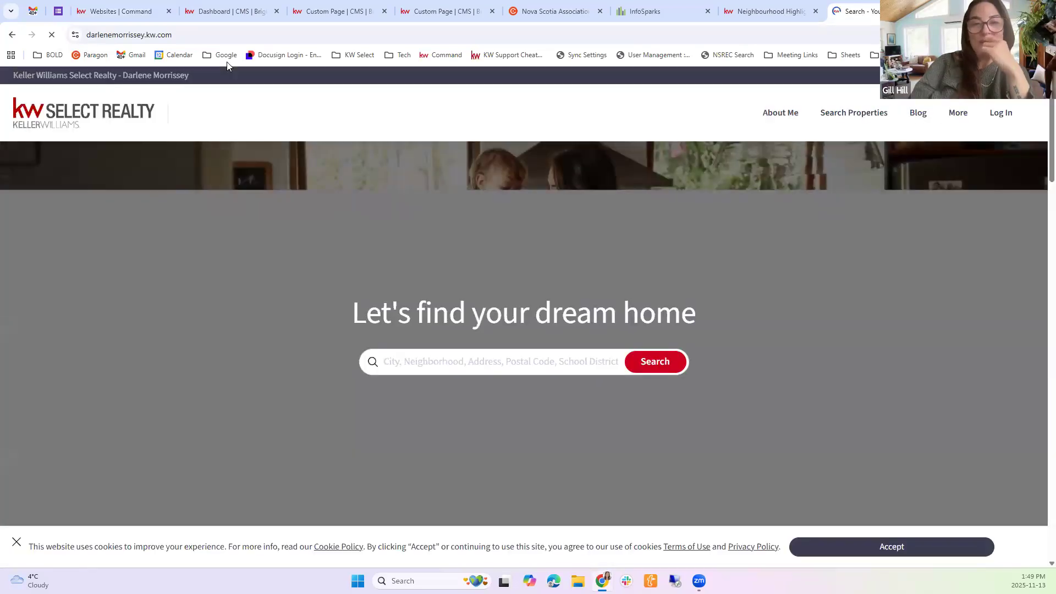
{"action": "left_click", "coordinate": [216, 125]}
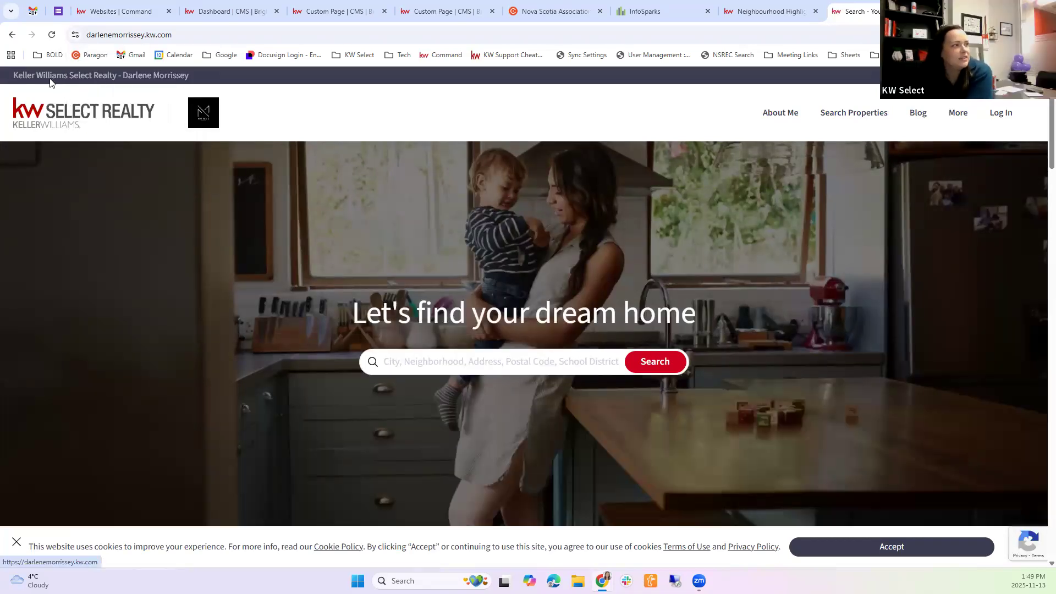
{"action": "left_click_drag", "start_coordinate": [14, 75], "coordinate": [126, 71]}
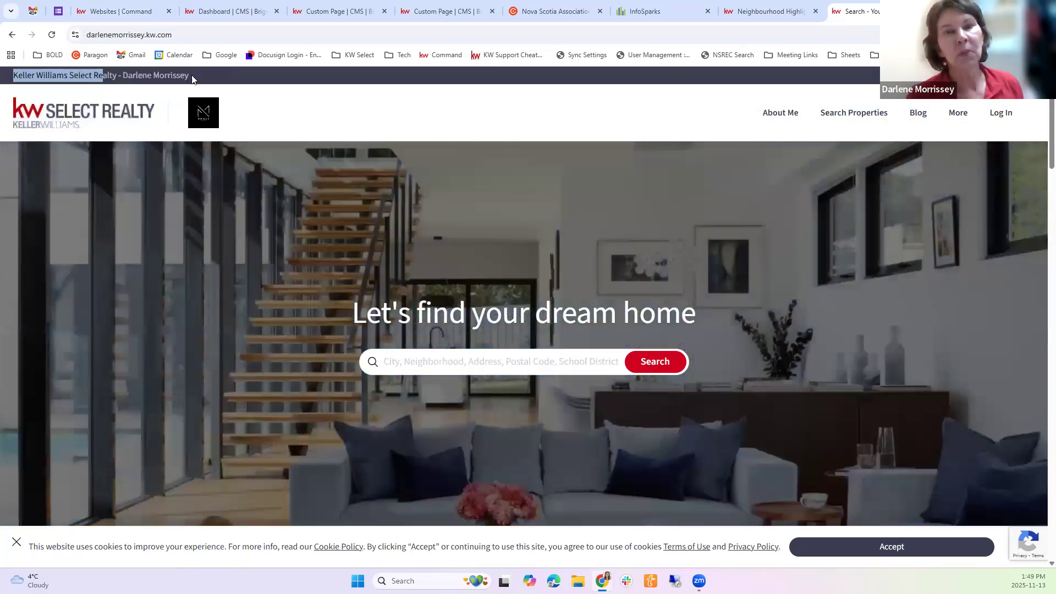
{"action": "left_click", "coordinate": [264, 137]}
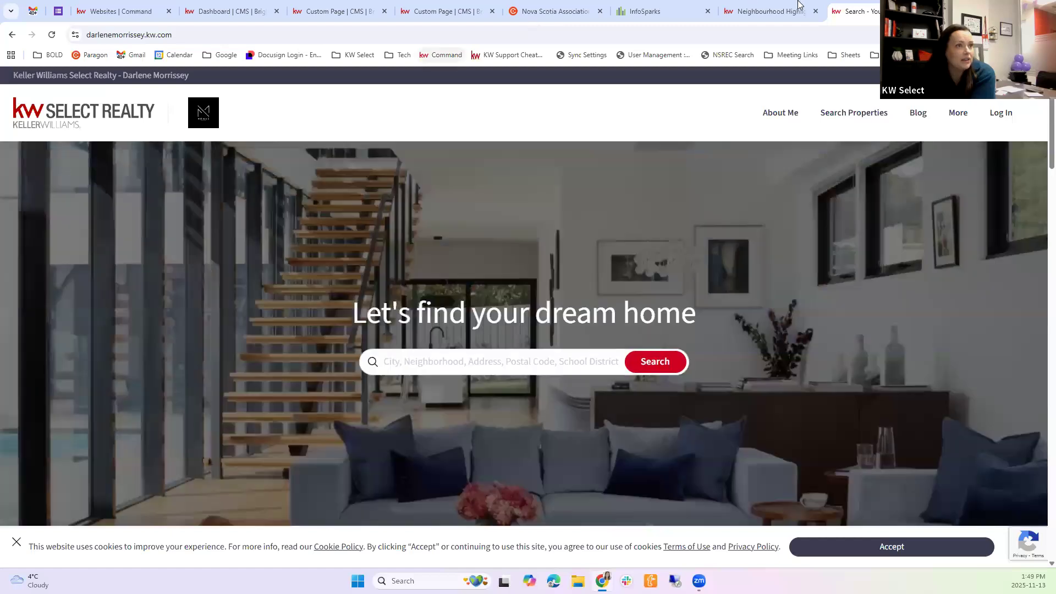
{"action": "left_click", "coordinate": [799, 7]}
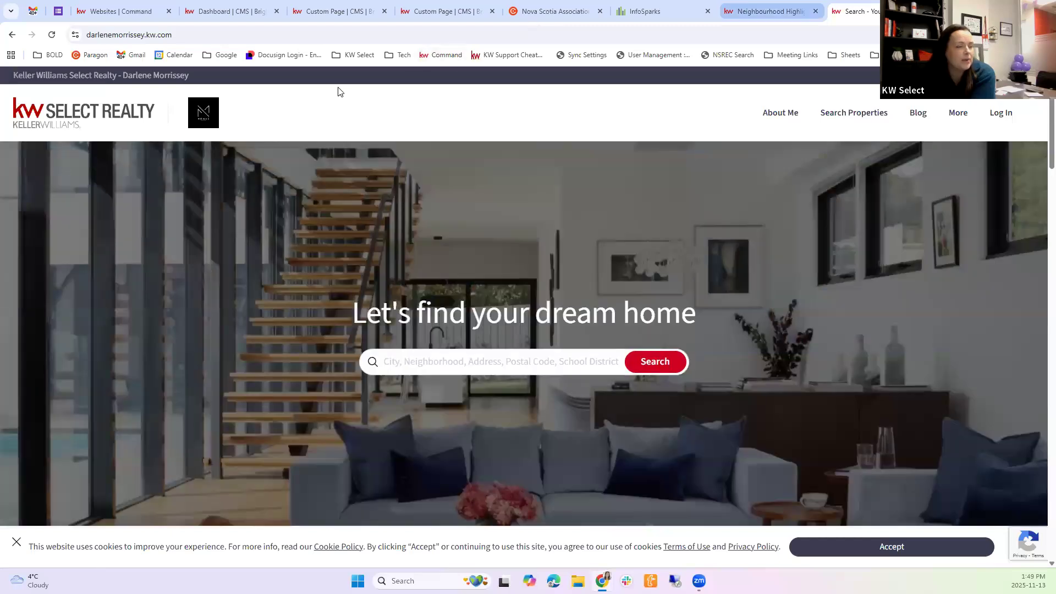
Return to the agent site's website builder and open the Banner section of the homepage for editing
{"action": "left_click", "coordinate": [220, 10]}
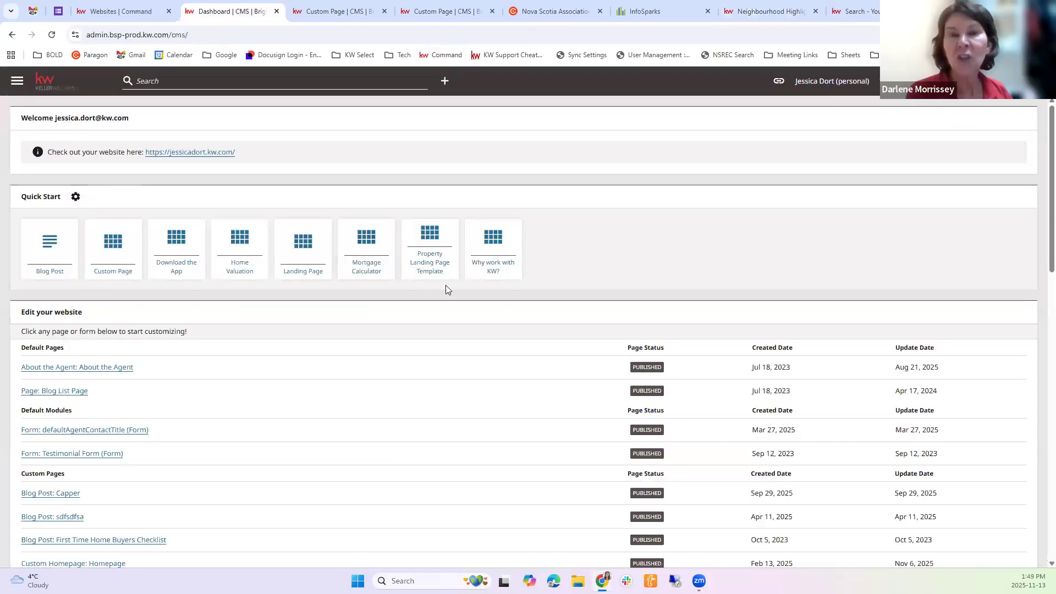
{"action": "left_click", "coordinate": [118, 11]}
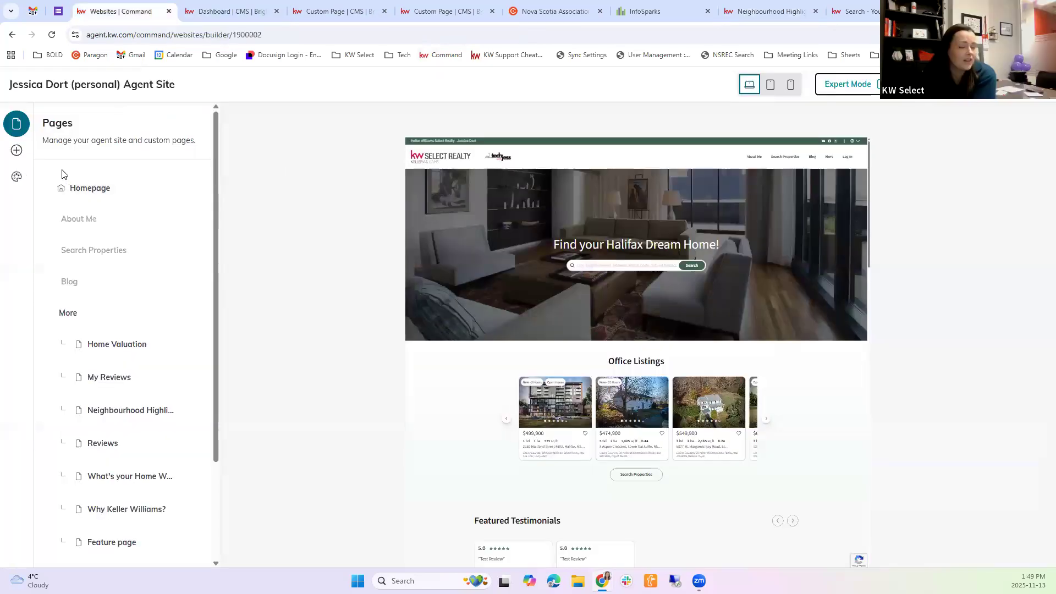
{"action": "left_click", "coordinate": [188, 194]}
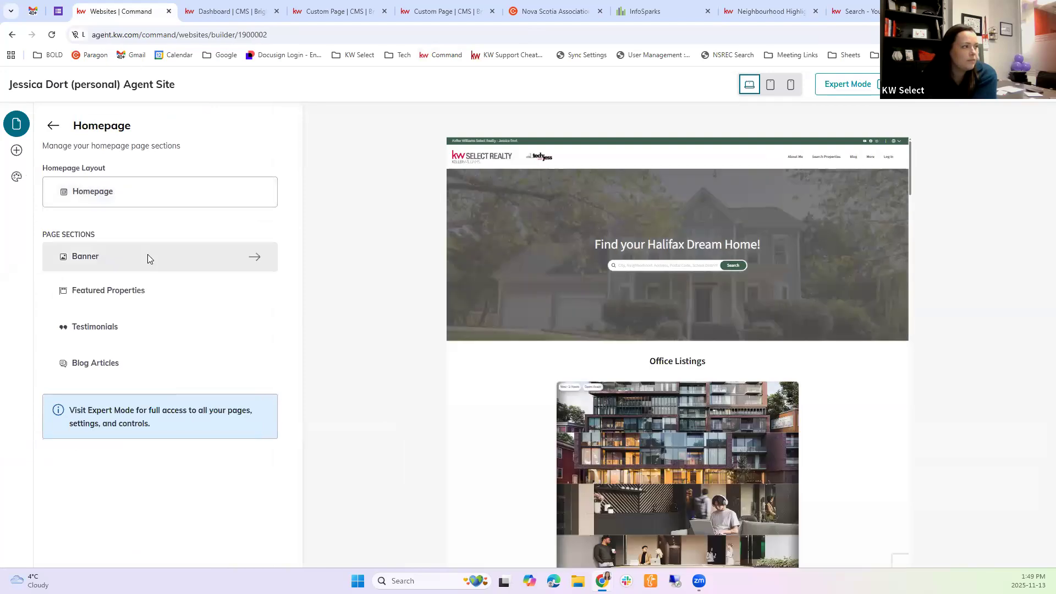
{"action": "left_click", "coordinate": [148, 255]}
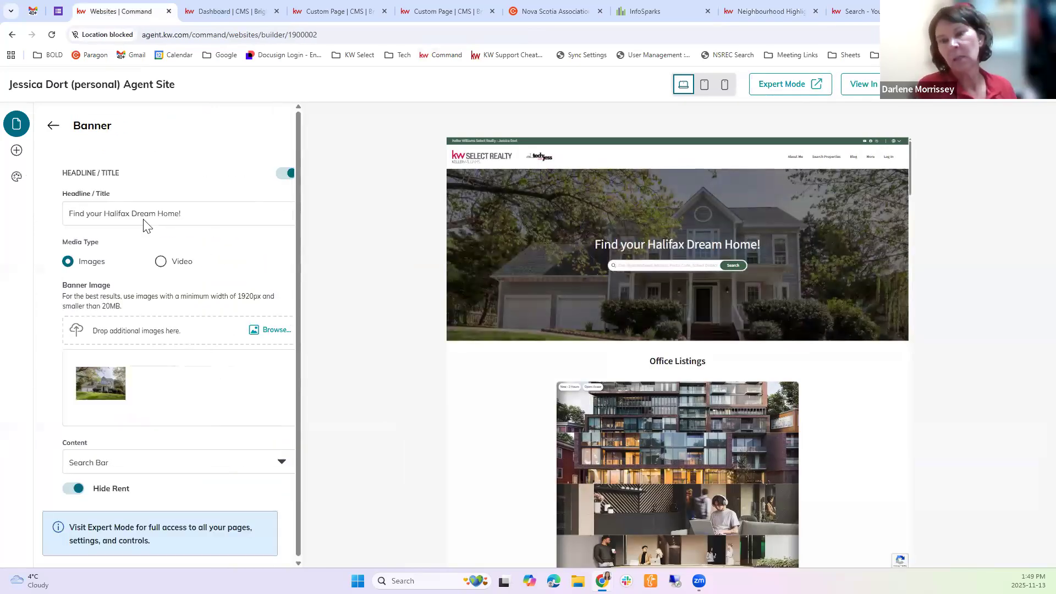
Replace the homepage banner's headline with the agent's full name and keep editing instead of leaving without publishing
{"action": "left_click_drag", "start_coordinate": [167, 217], "coordinate": [117, 221]}
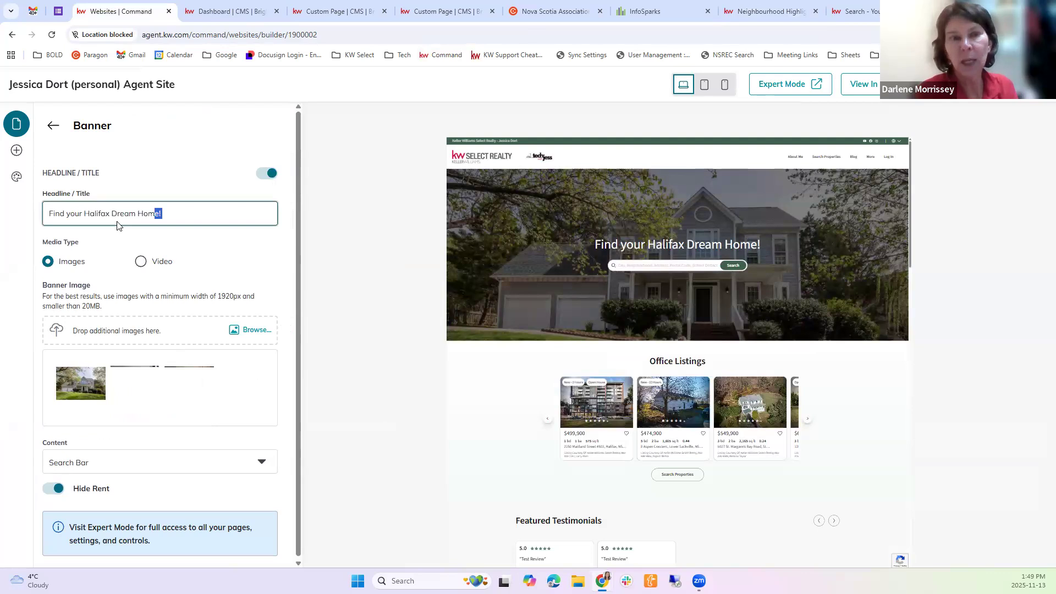
{"action": "triple_click", "coordinate": [117, 225]}
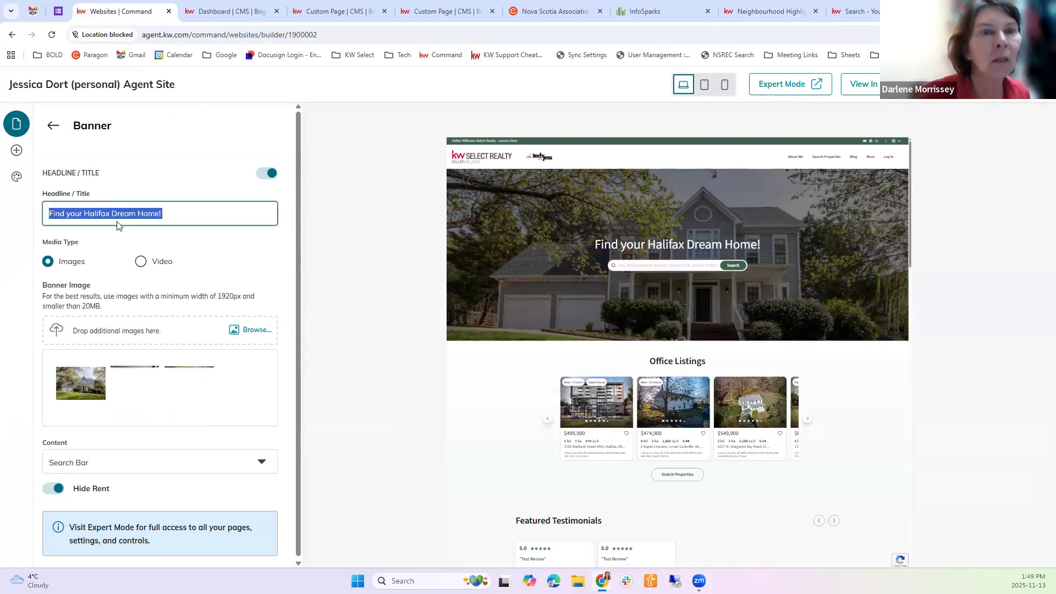
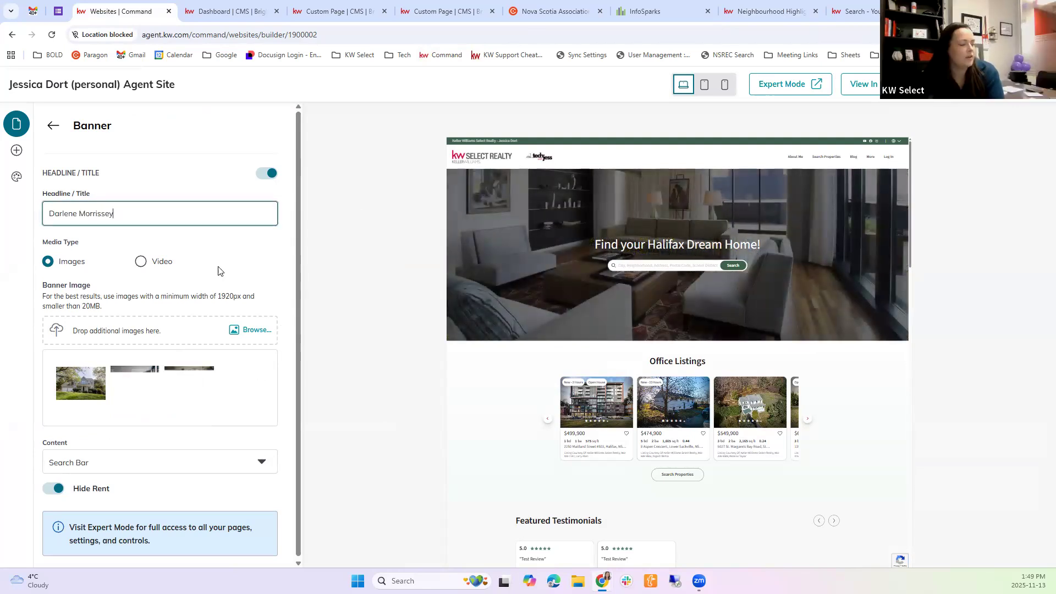
{"action": "scroll", "coordinate": [141, 279], "scroll_direction": "down", "scroll_amount": 1}
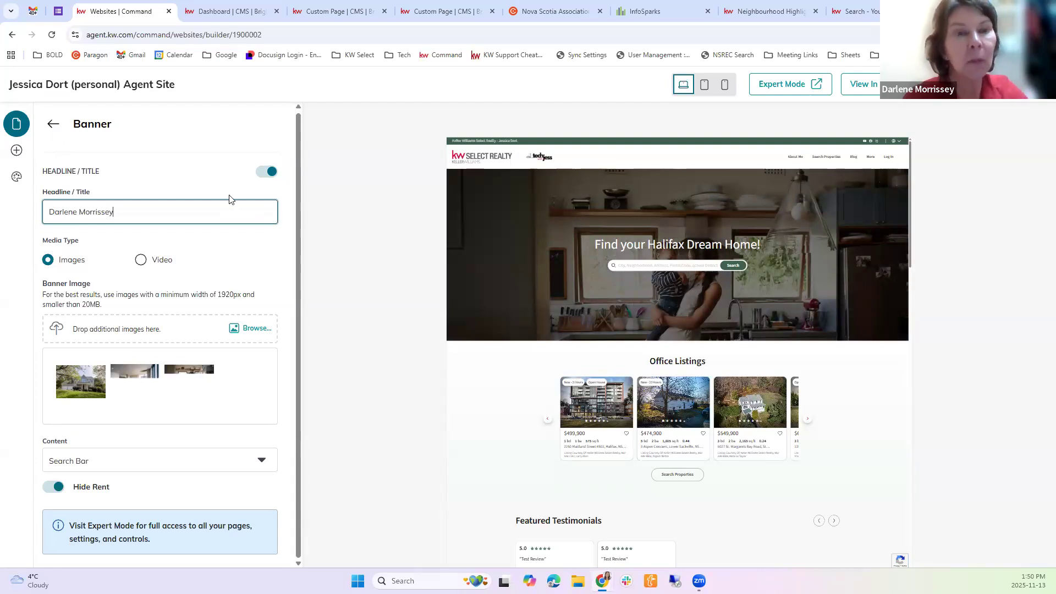
{"action": "left_click", "coordinate": [54, 124]}
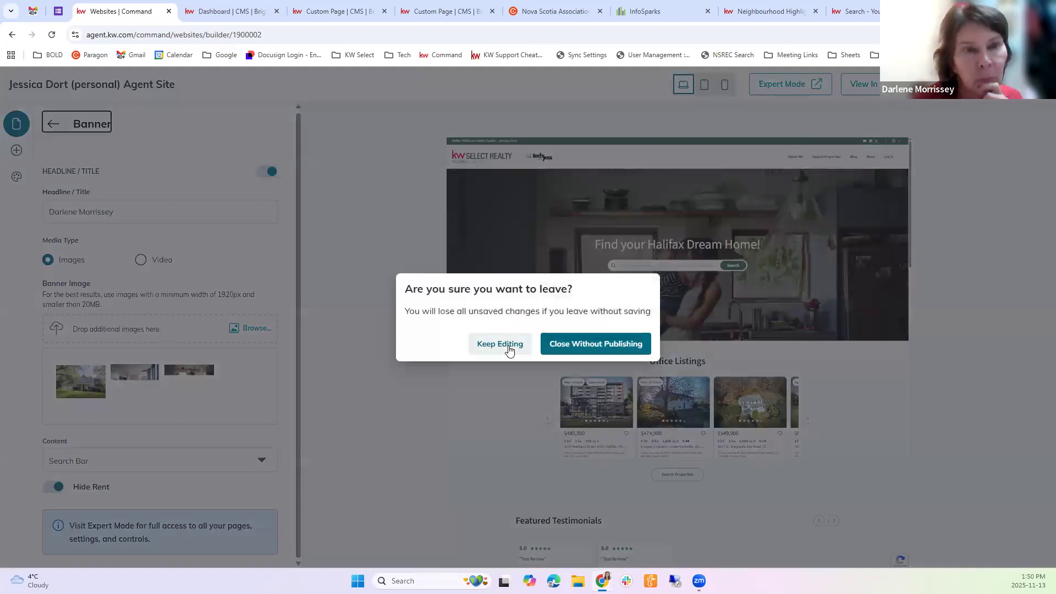
{"action": "left_click", "coordinate": [509, 350]}
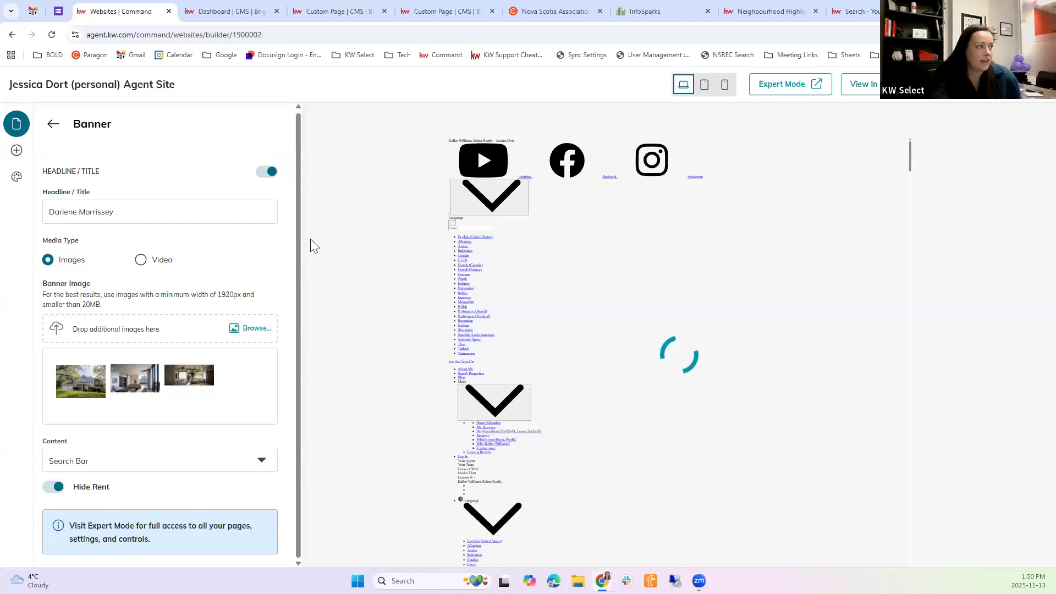
{"action": "key", "text": "Escape"}
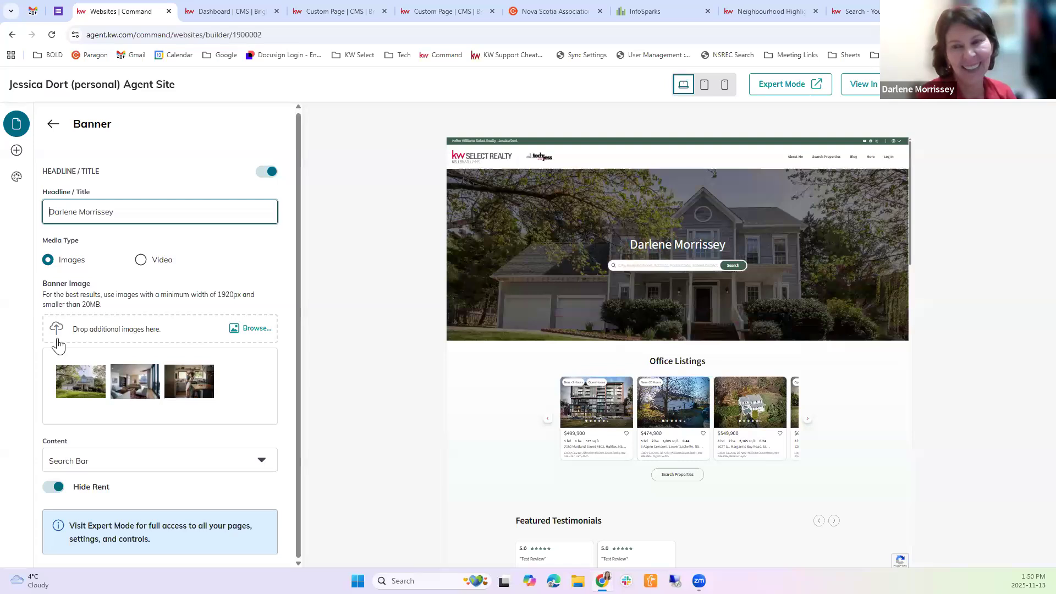
Set the homepage banner's headline to "Find your Halifax Dream Home" and close the website builder's browser tab
{"action": "key", "text": "ctrl+a"}
{"action": "type", "text": "Find you"}
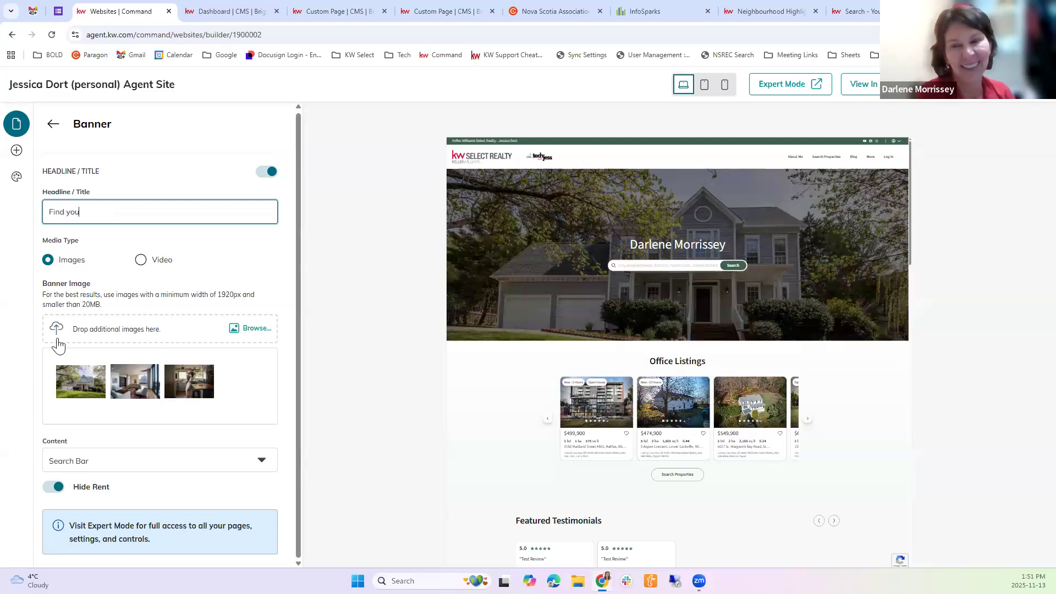
{"action": "type", "text": "r Hali"}
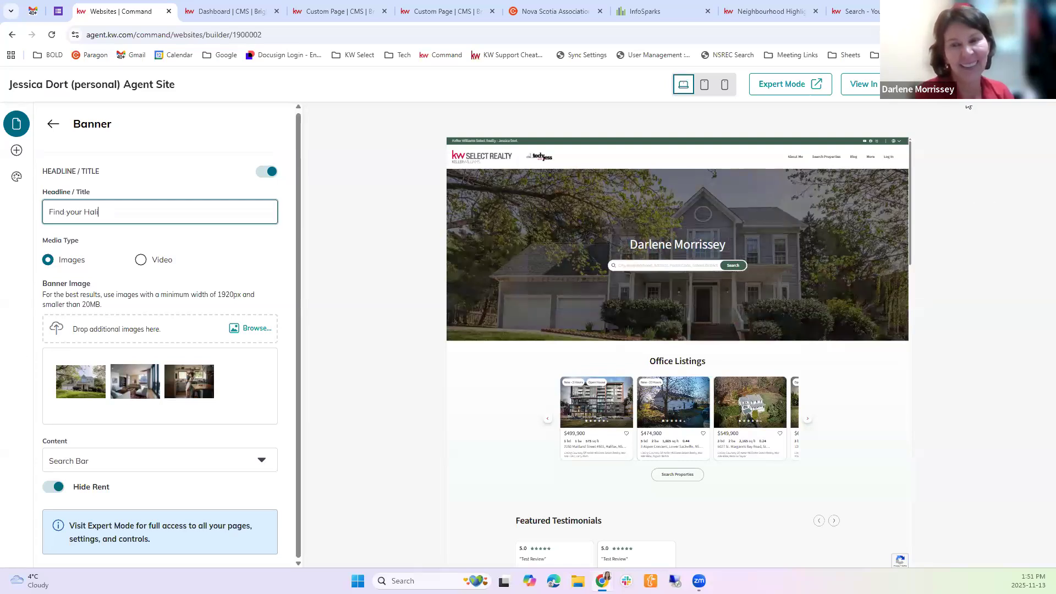
{"action": "type", "text": "fax Dream Home"}
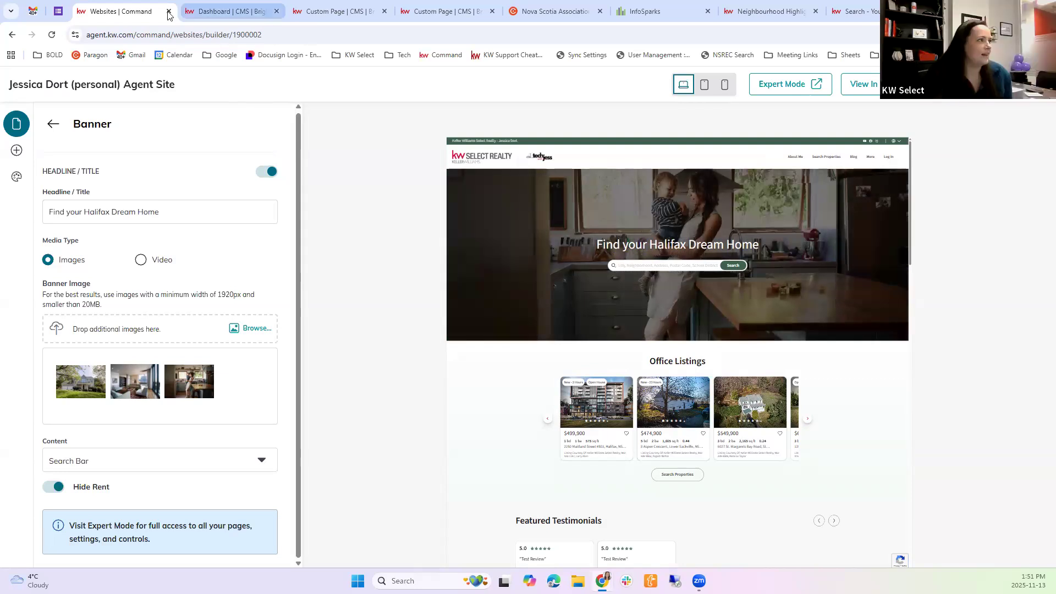
{"action": "key", "text": "ctrl+w"}
{"action": "key", "text": "ctrl+w"}
{"action": "key", "text": "ctrl+w"}
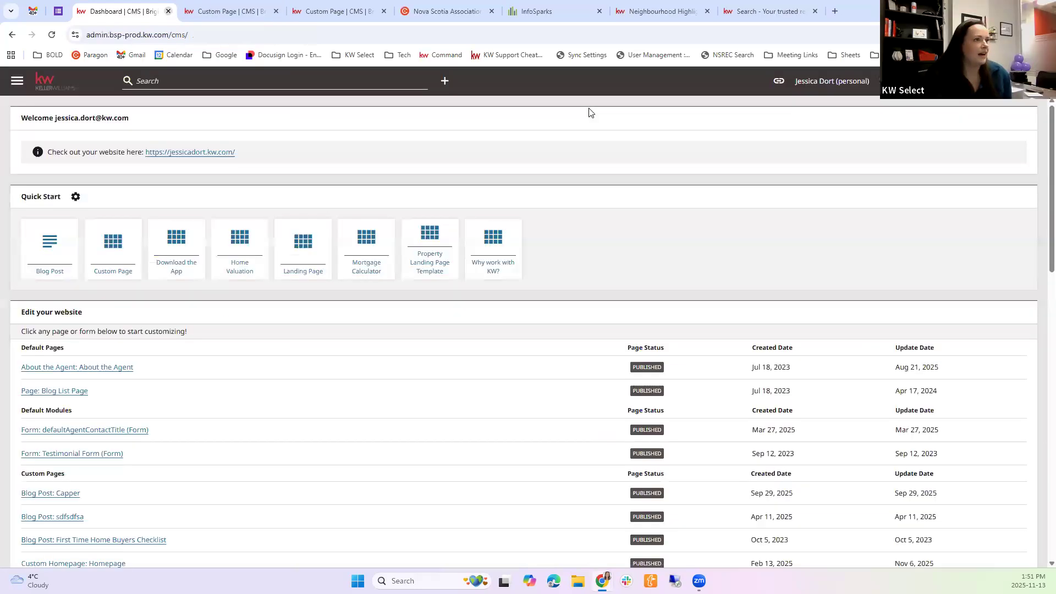